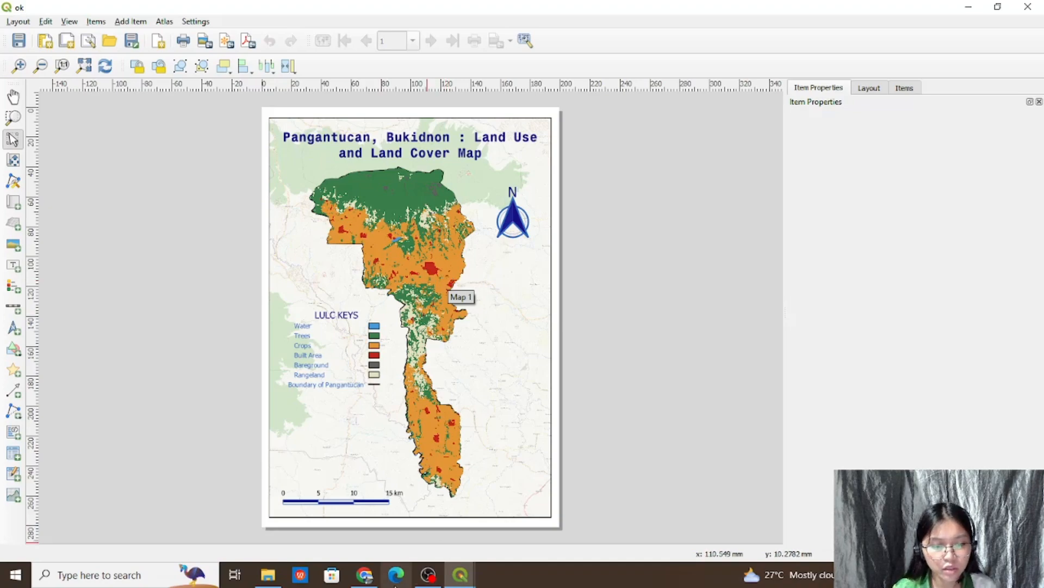
Step: Switch to the Esri Sentinel-2 Land Cover Explorer in Chrome and look over the land cover around Pangantucan
mouse_move(364, 574)
left_click(373, 553)
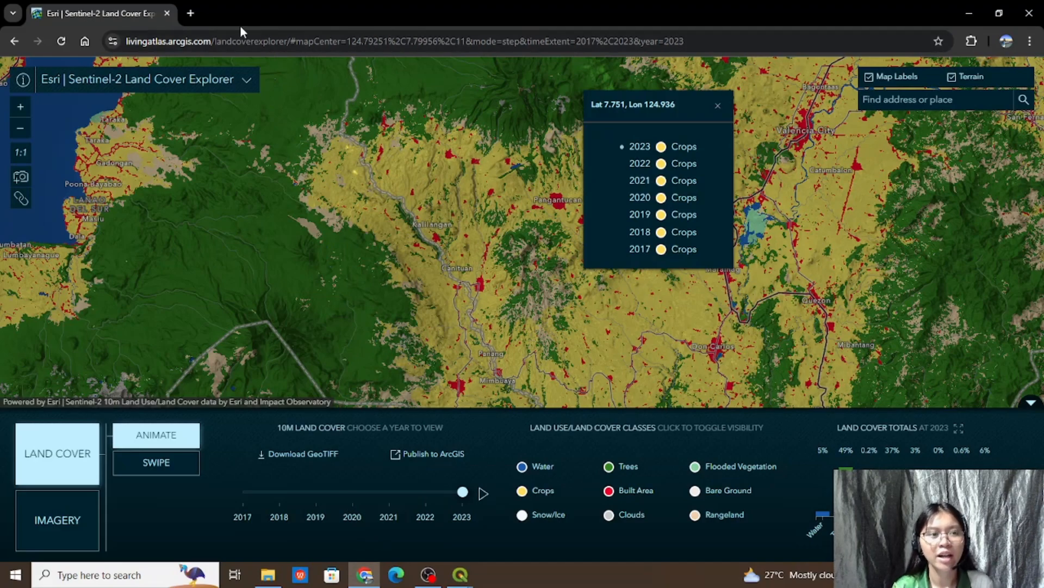
scroll(432, 104, "down", 2)
left_click_drag(432, 104, 413, 230)
scroll(413, 230, "up", 2)
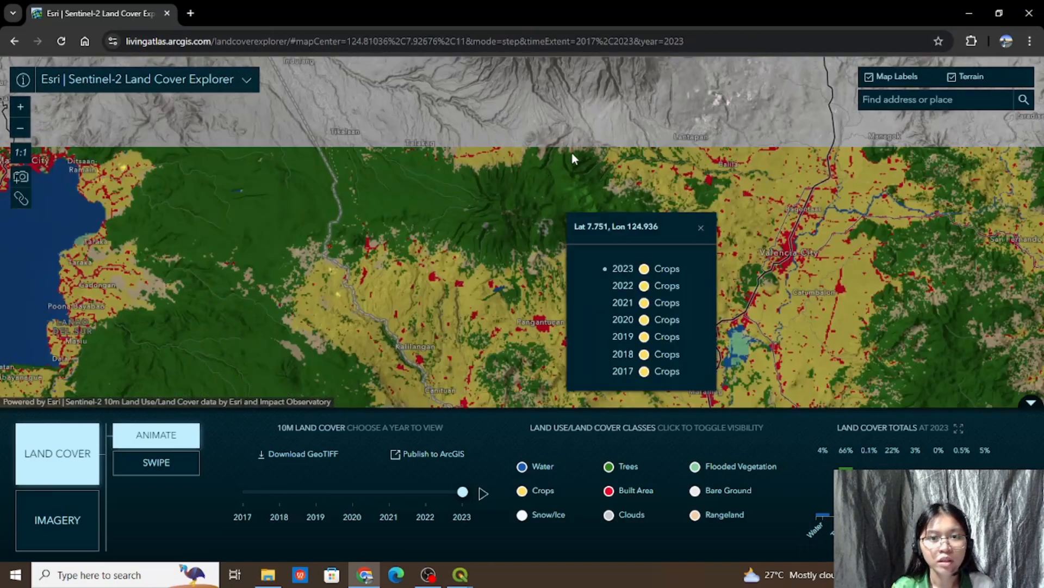
left_click_drag(568, 155, 460, 243)
scroll(534, 174, "down", 2)
Step: Search the land cover map for "pangantucan, bukidnon" and close the popup listing the yearly land cover
left_click(912, 98)
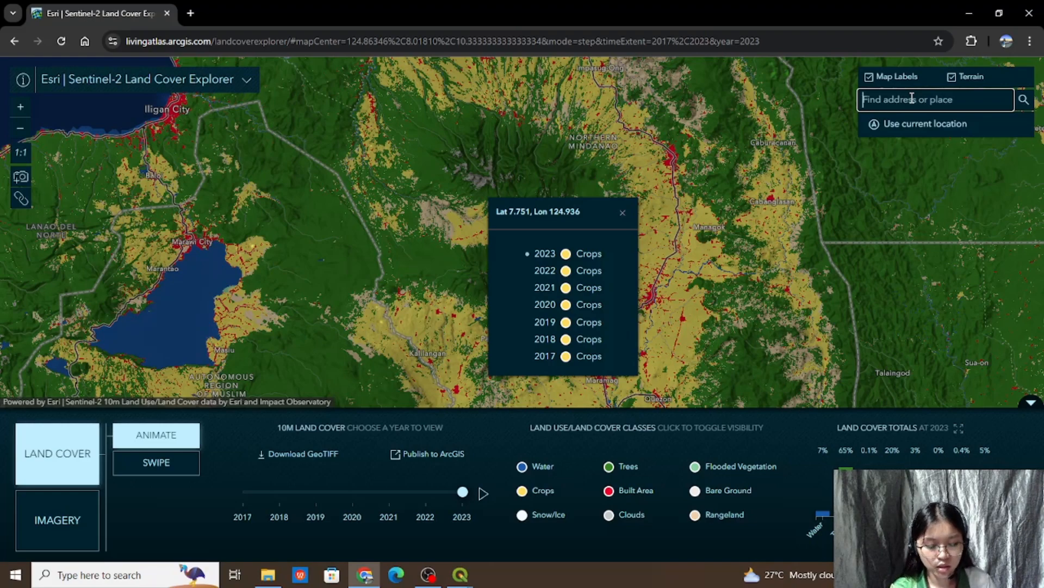
type("pang")
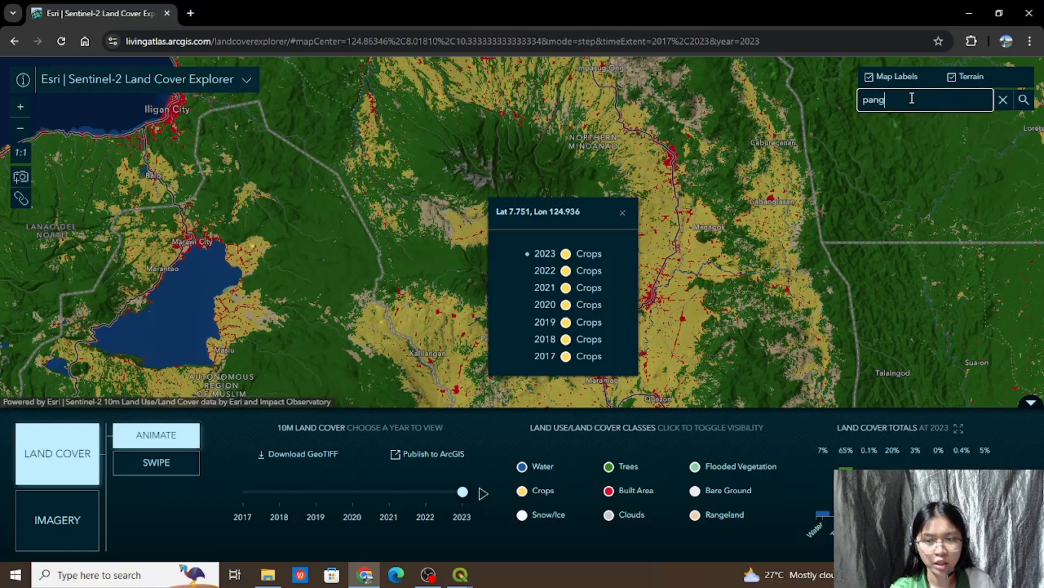
type("antucan, bu")
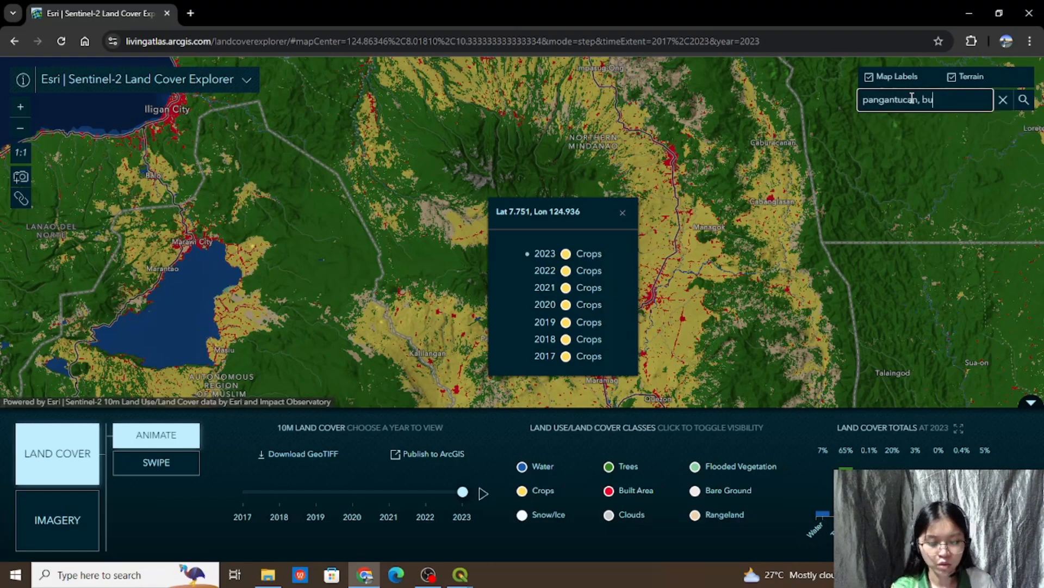
type("kidnon")
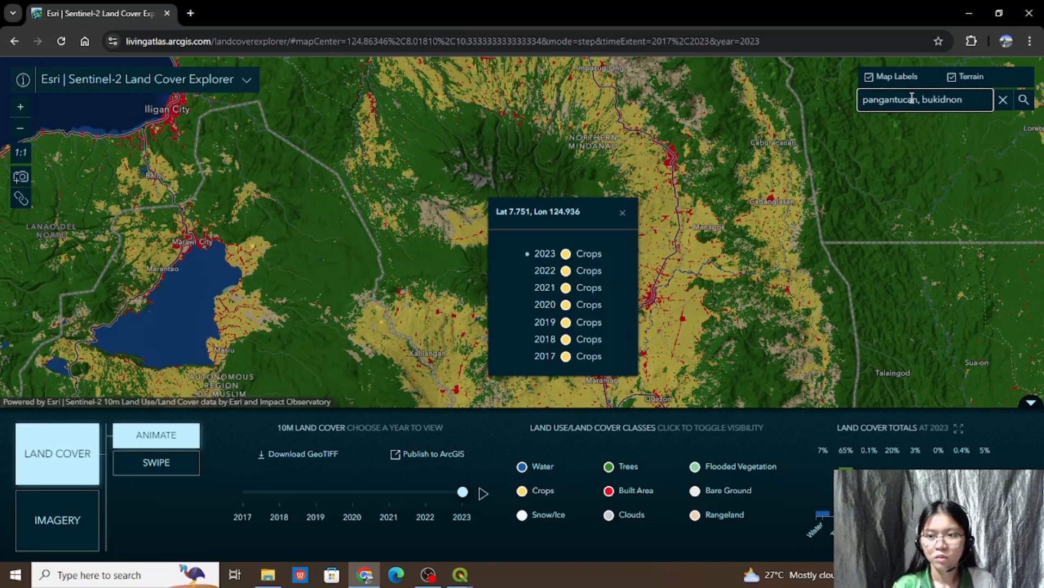
key("Return")
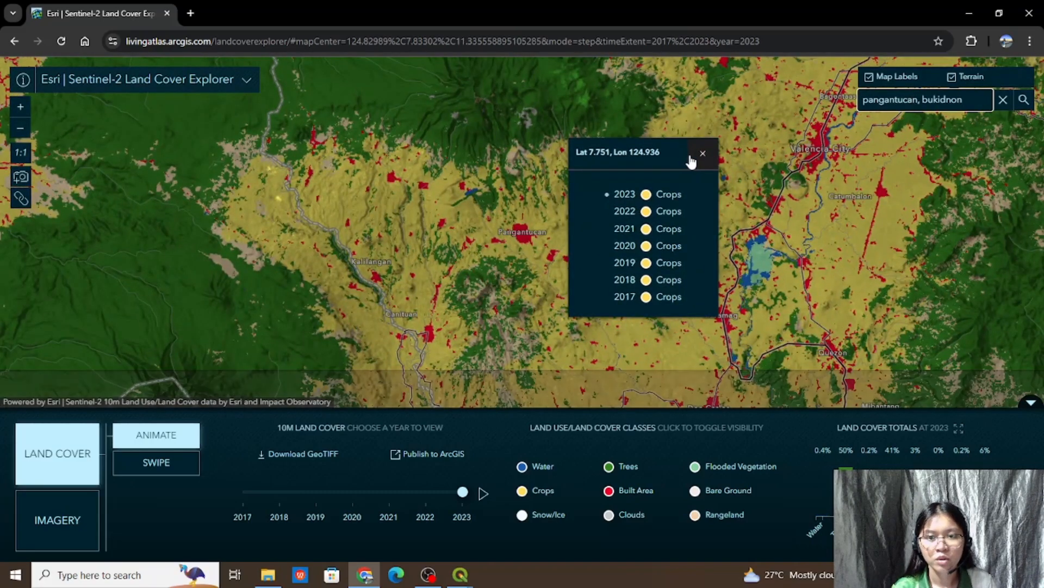
left_click(702, 153)
scroll(528, 213, "down", 2)
scroll(528, 213, "up", 2)
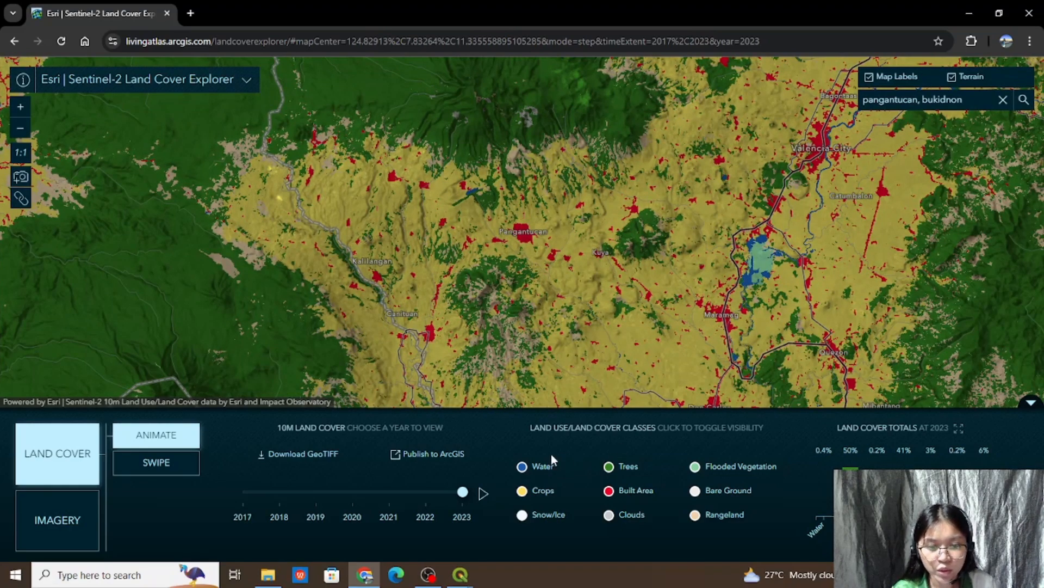
Step: Isolate the land cover classes one by one, covering all nine from Water to Rangeland, and finish with only Water shown
left_click(535, 468)
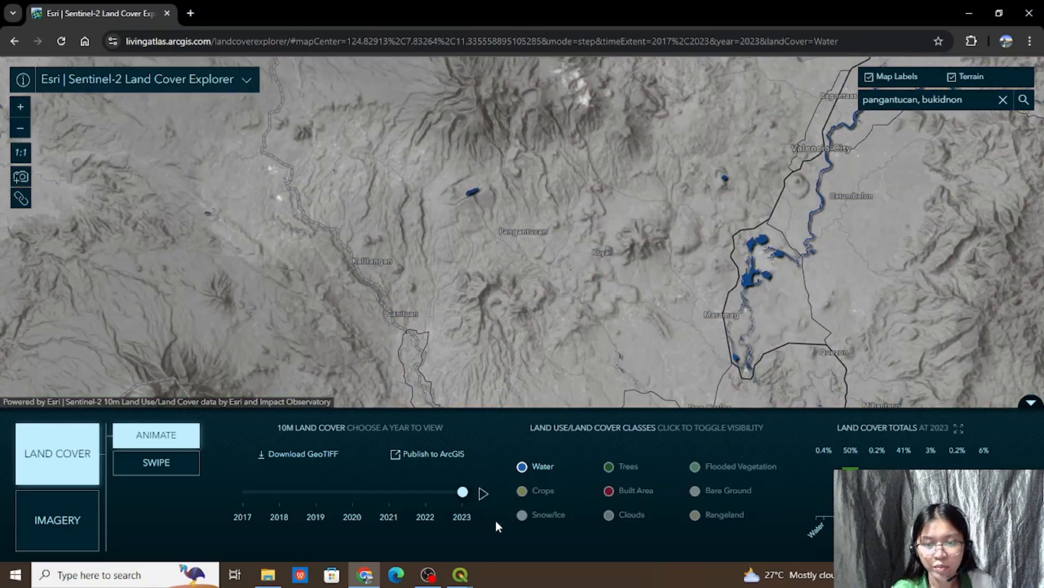
left_click(539, 493)
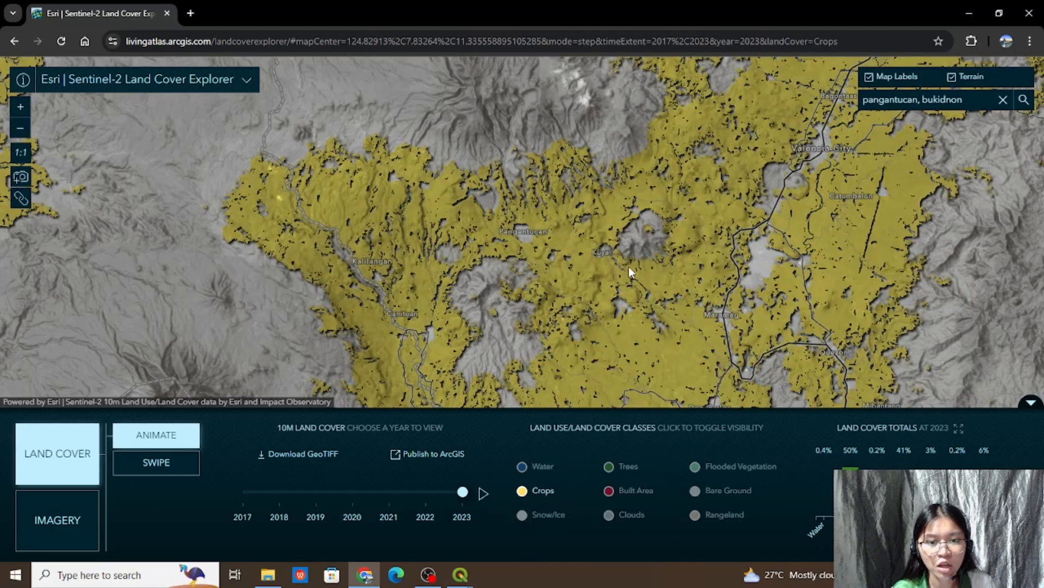
left_click(544, 517)
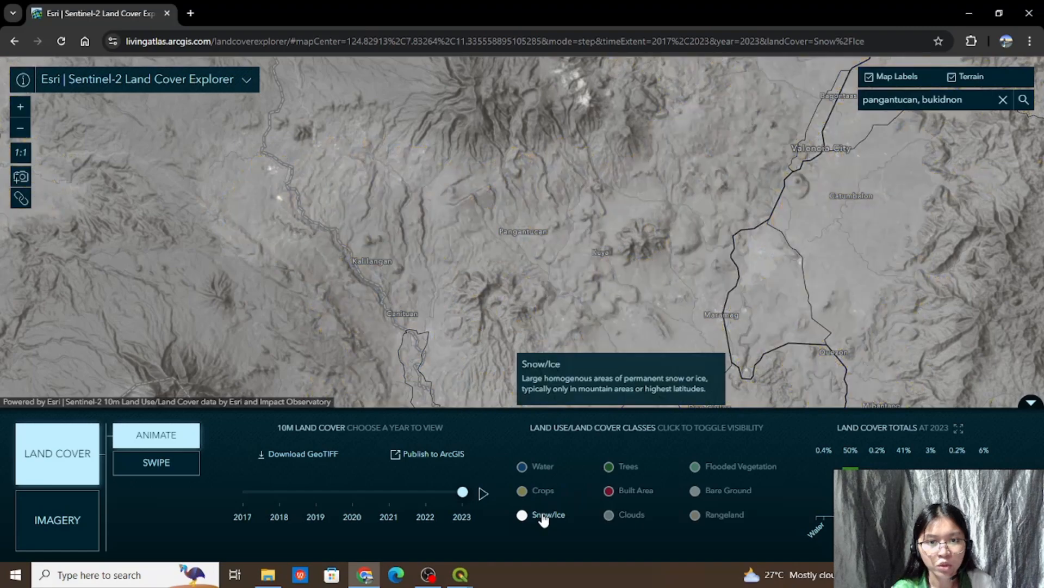
left_click(629, 469)
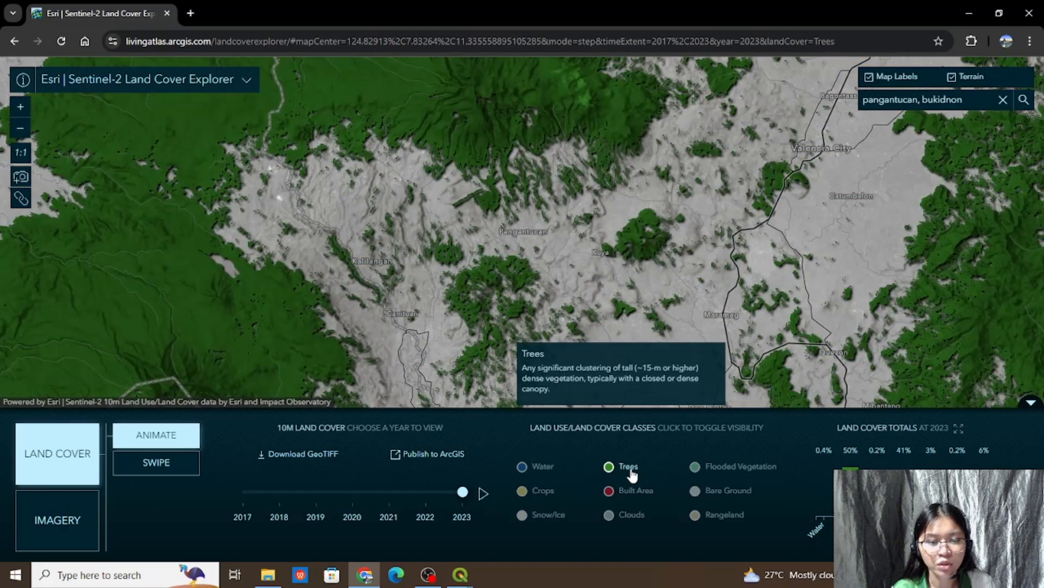
left_click(632, 492)
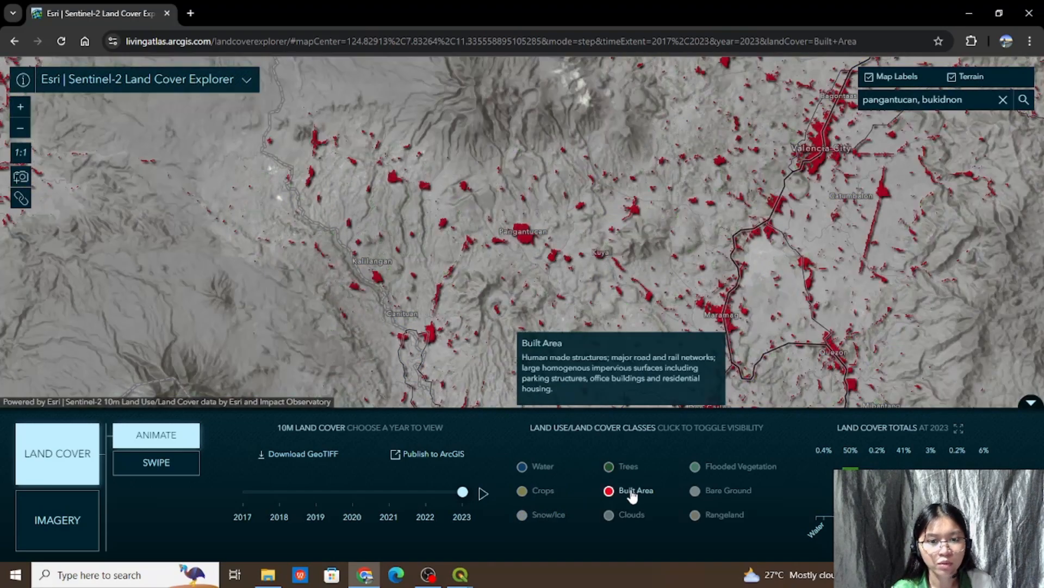
left_click(626, 514)
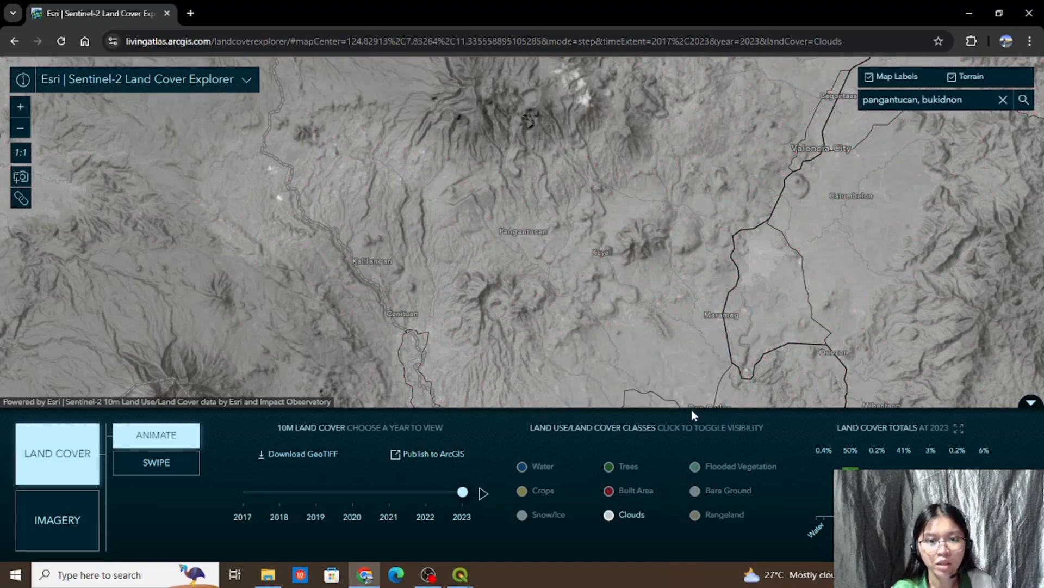
left_click(696, 466)
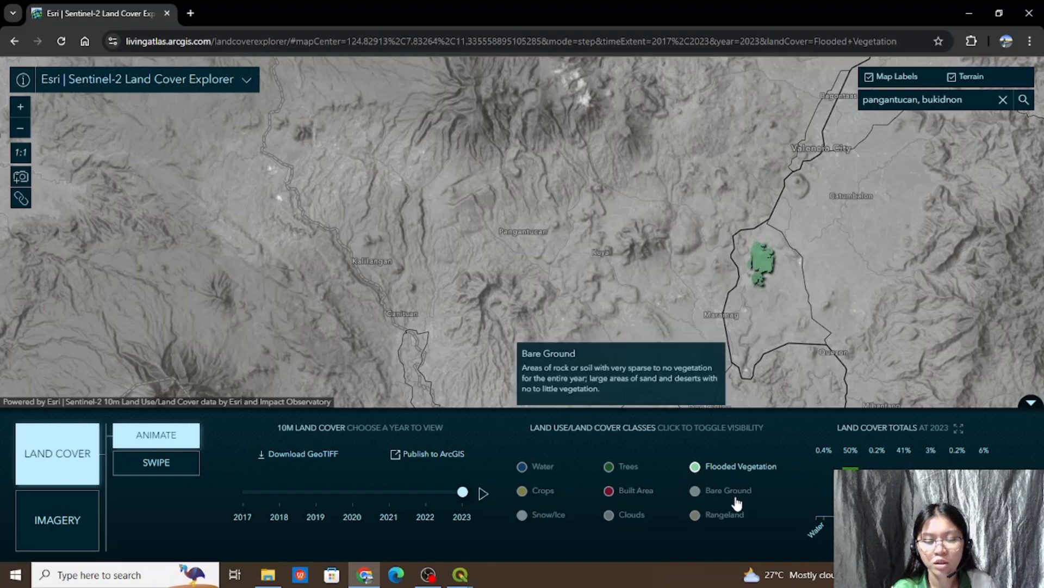
left_click(708, 501)
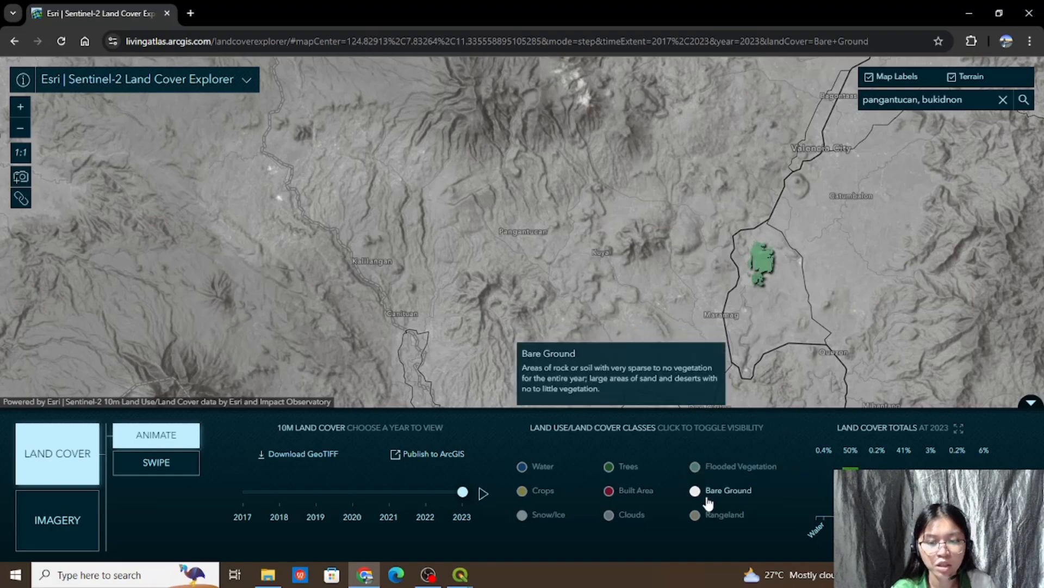
left_click(705, 522)
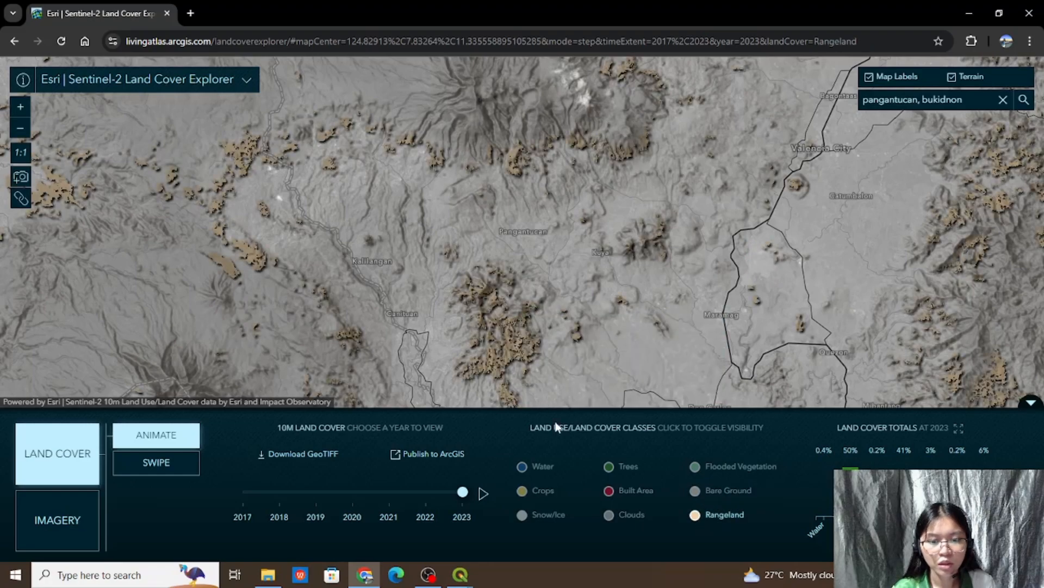
left_click(529, 469)
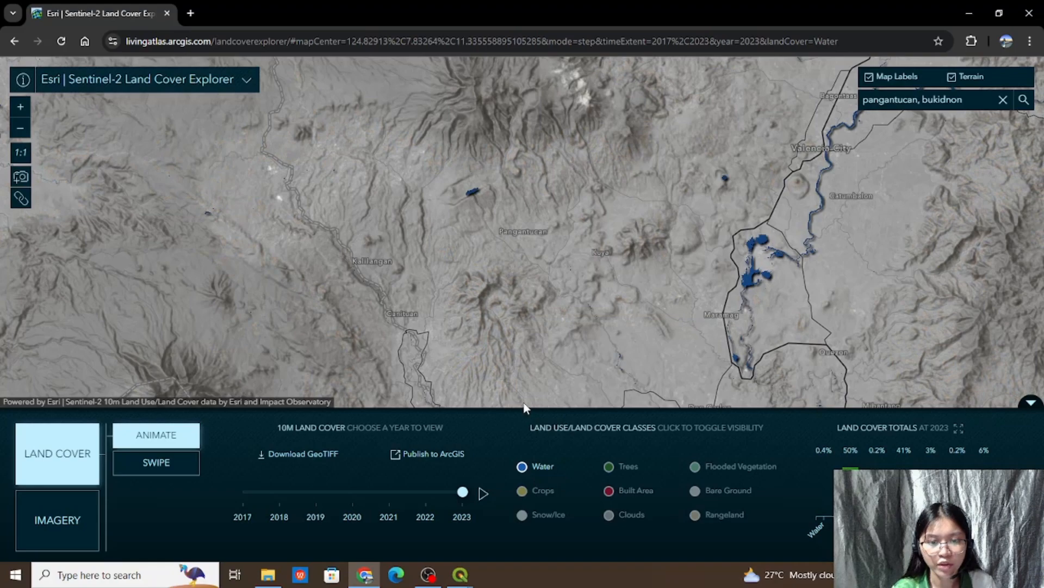
left_click(527, 489)
left_click(527, 469)
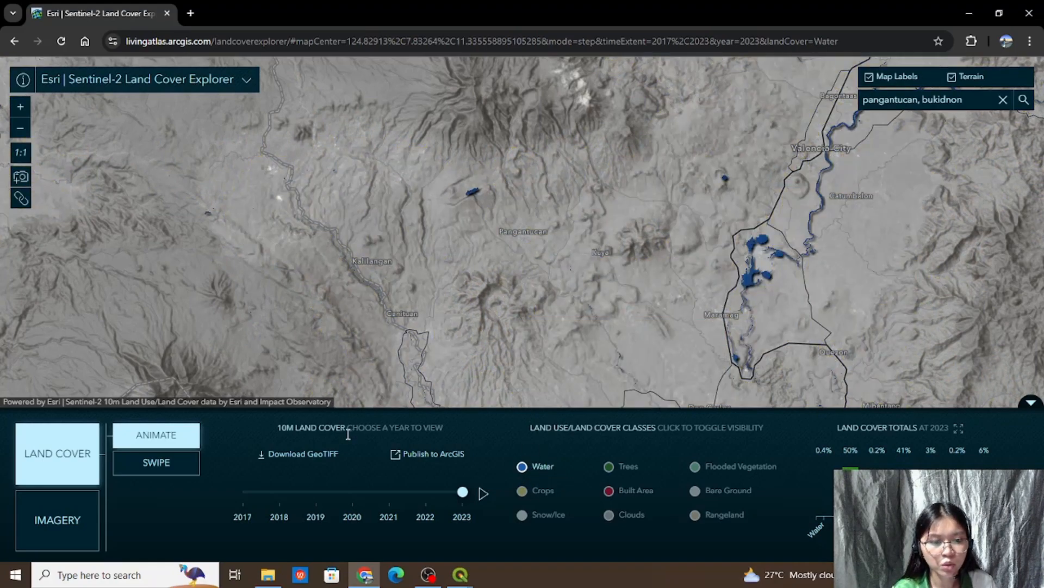
Step: Open the GeoTIFF download map and locate the tile in Mindanao that covers Pangantucan
left_click(302, 454)
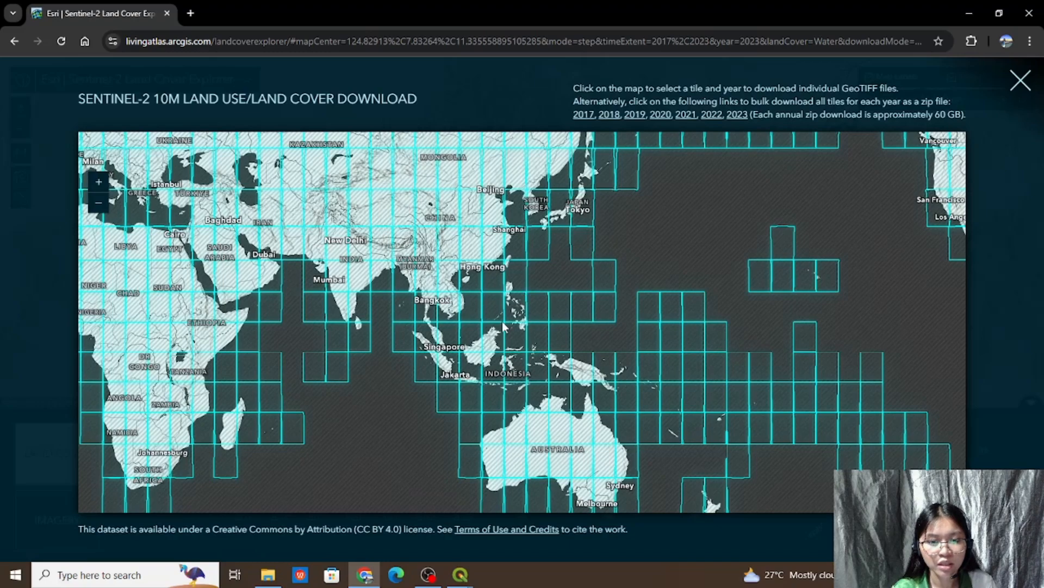
scroll(518, 322, "up", 3)
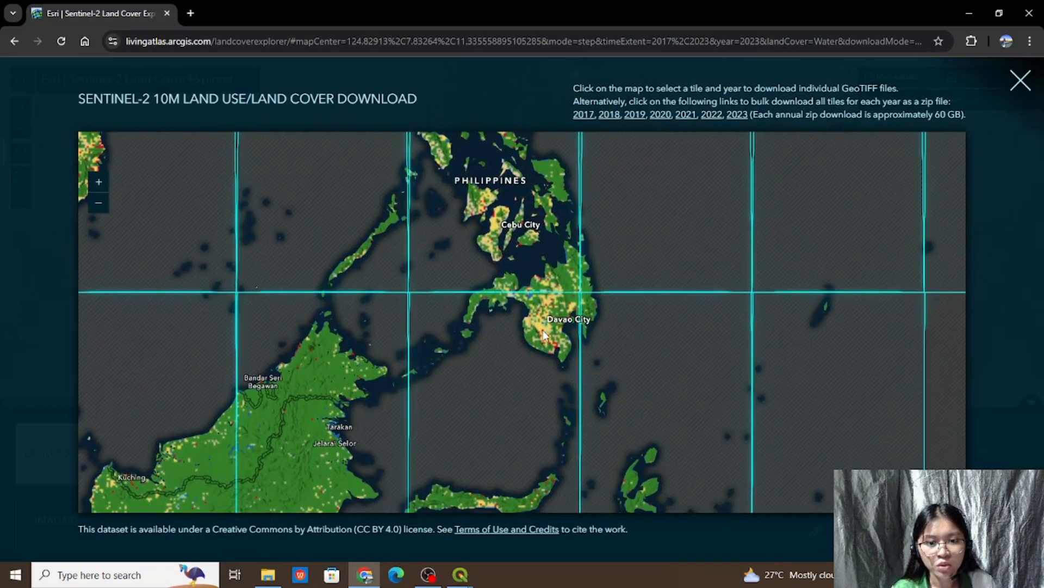
scroll(539, 303, "up", 3)
scroll(540, 278, "up", 2)
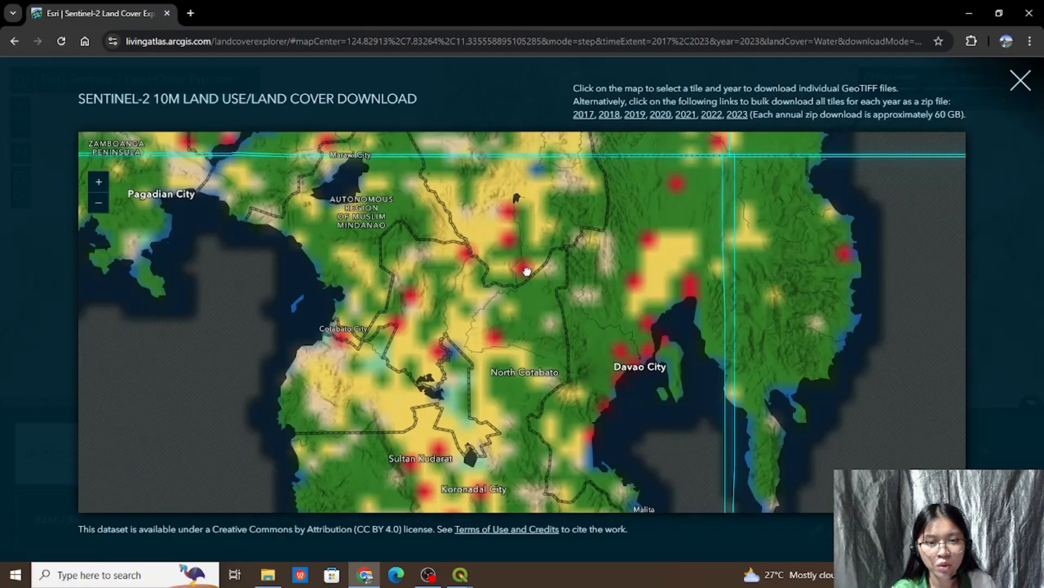
scroll(436, 295, "up", 3)
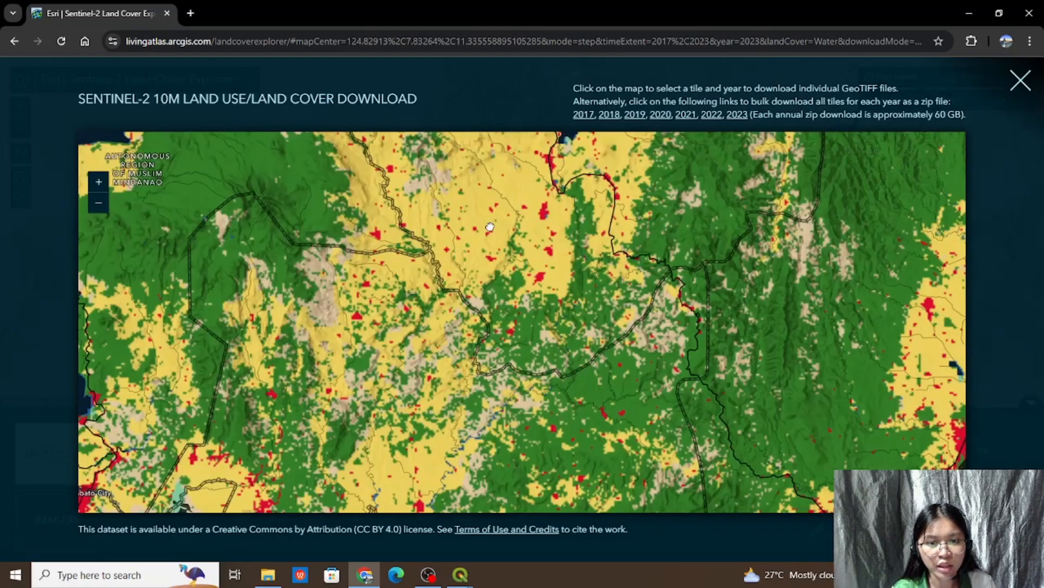
scroll(436, 295, "down", 4)
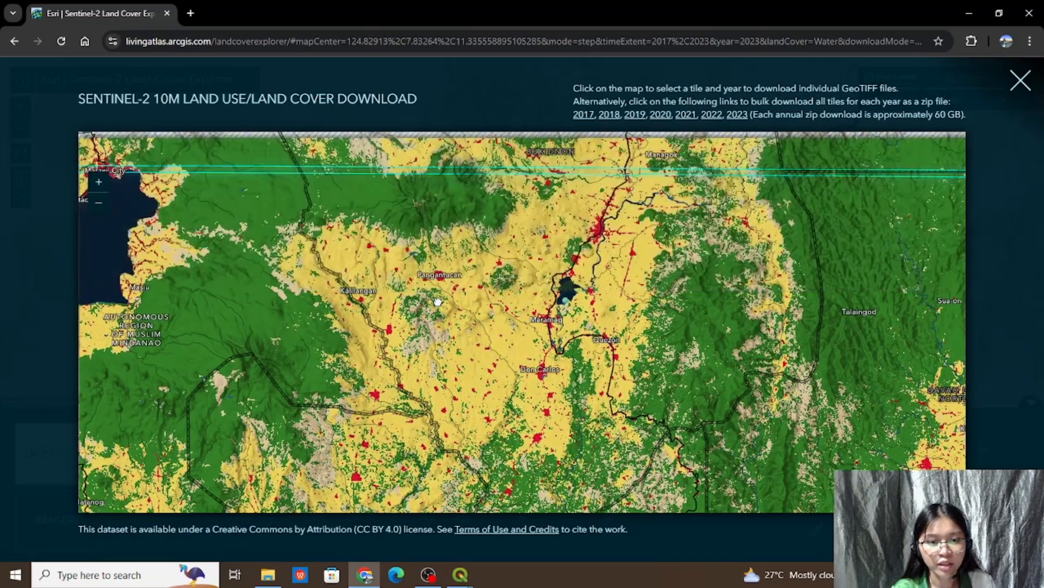
scroll(547, 275, "down", 2)
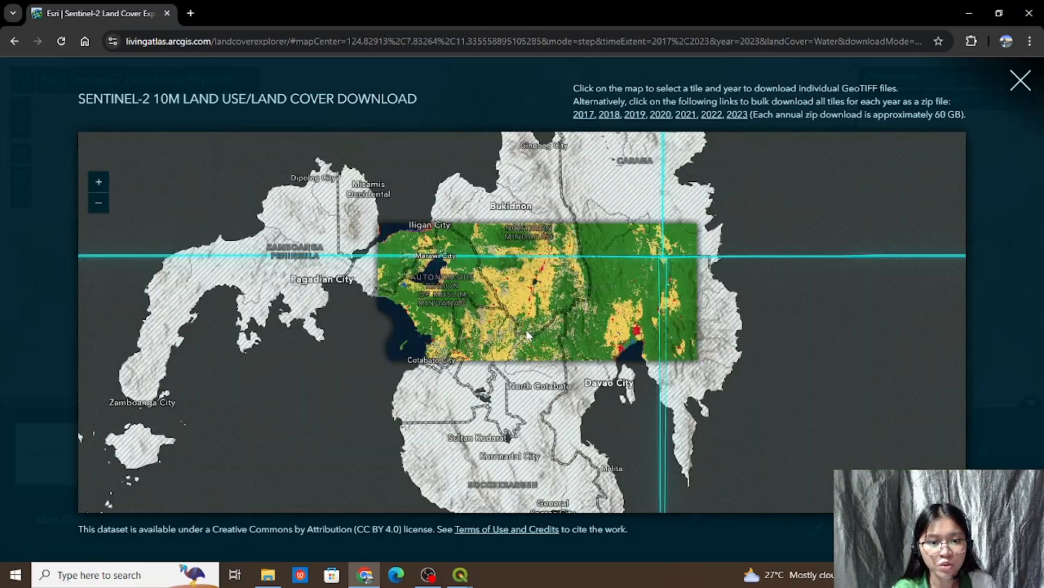
left_click_drag(529, 334, 534, 289)
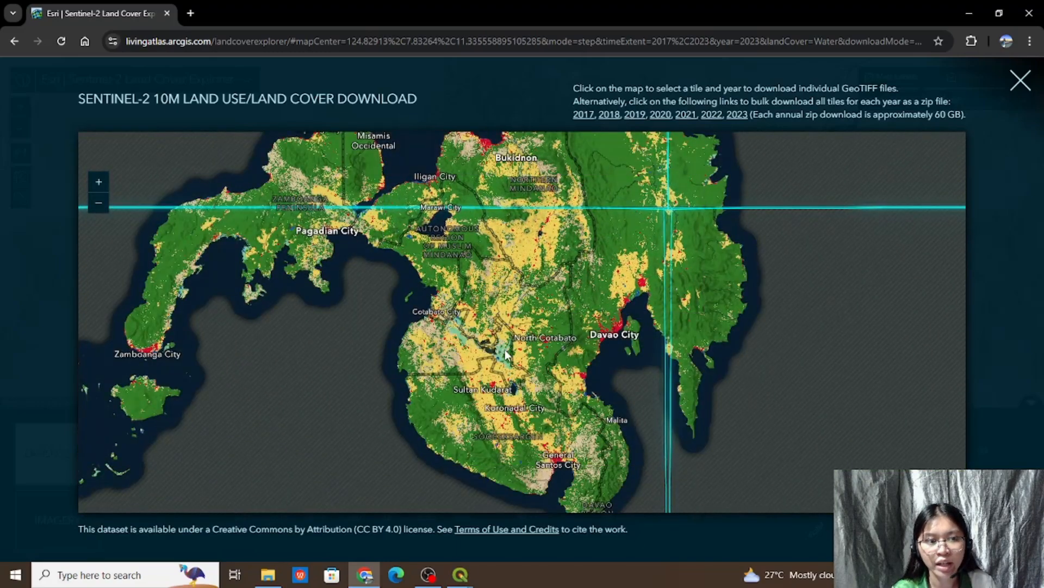
left_click_drag(504, 352, 501, 340)
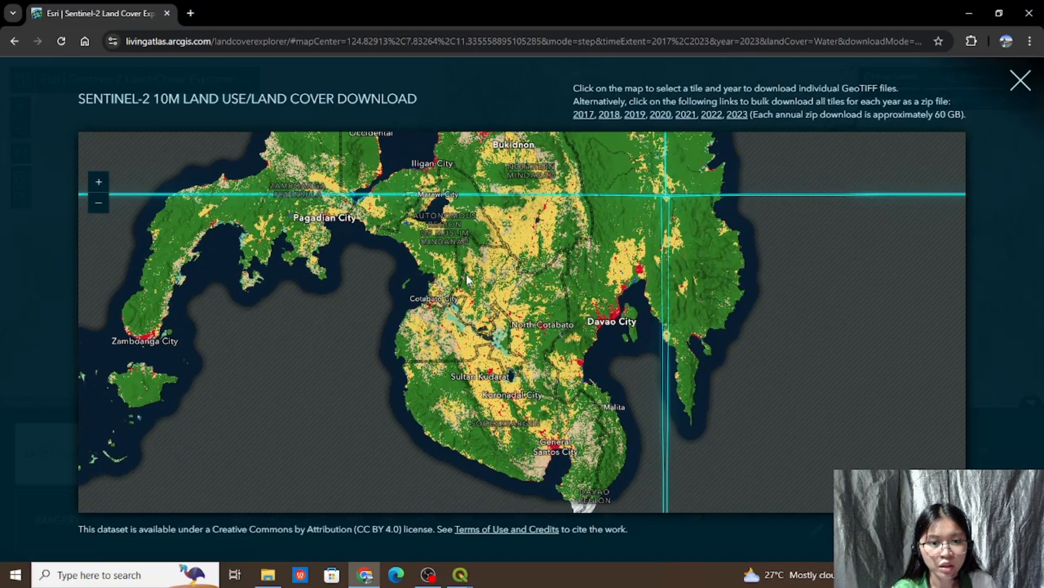
scroll(536, 216, "up", 2)
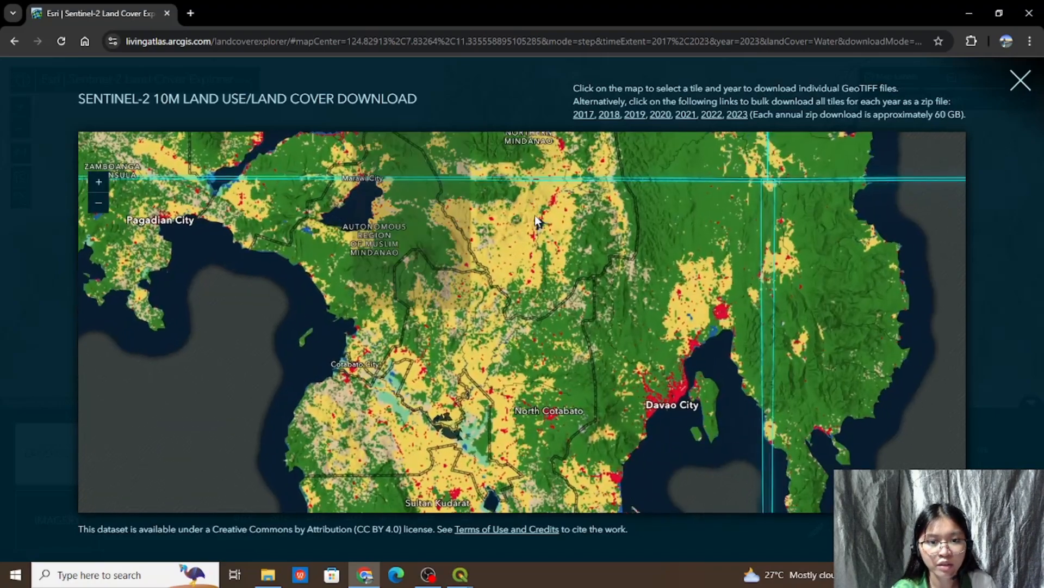
Step: Start the 2023 GeoTIFF download for the tile covering Pangantucan and cancel it from the recent downloads
left_click(535, 215)
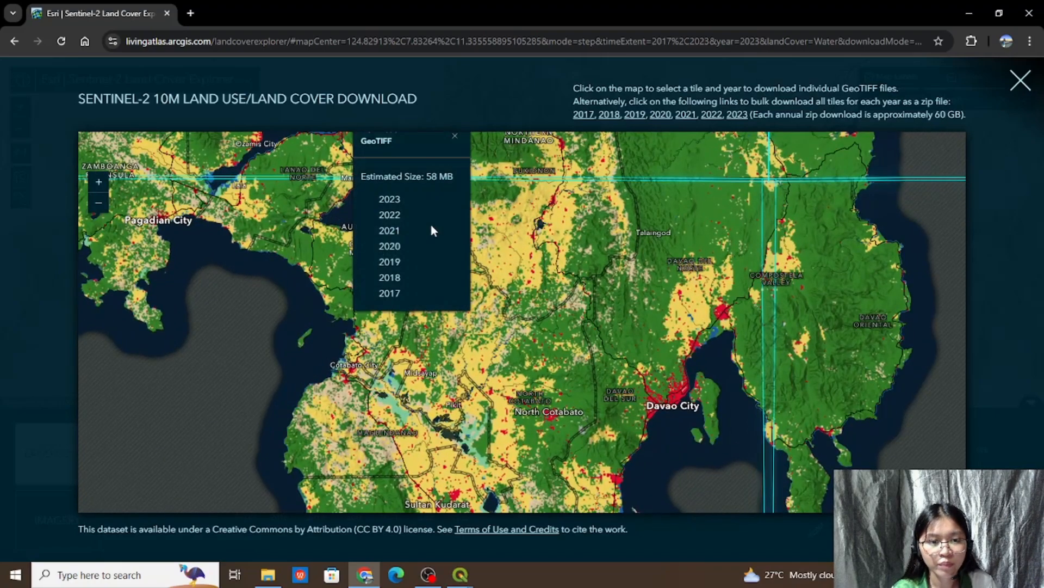
left_click(385, 201)
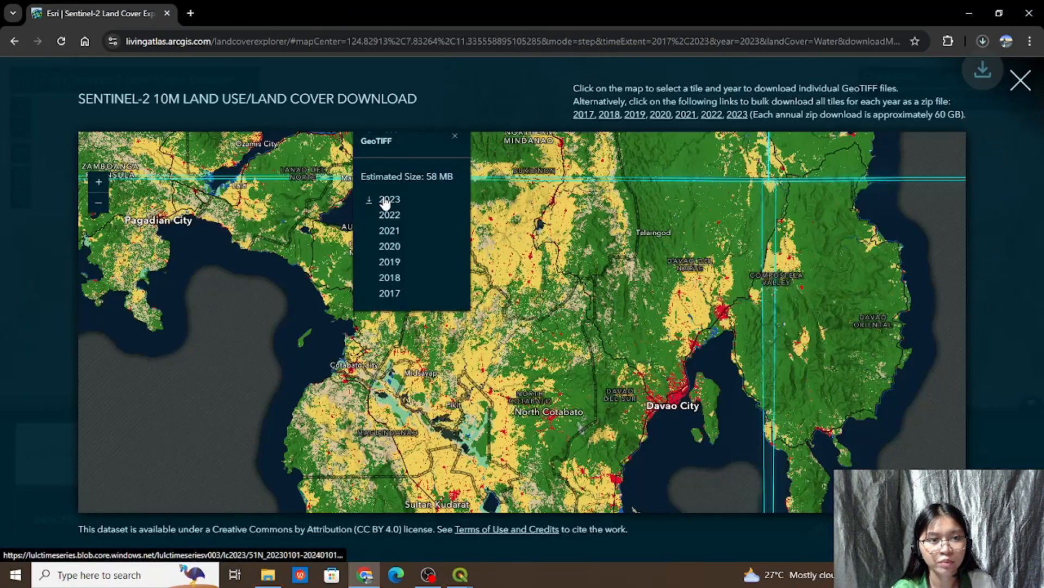
left_click(982, 41)
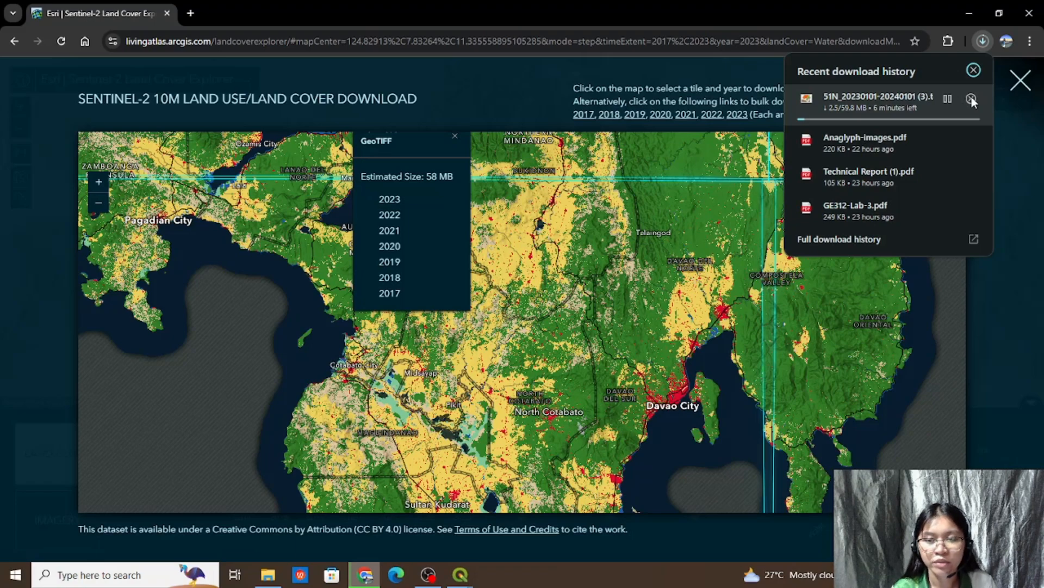
left_click(972, 99)
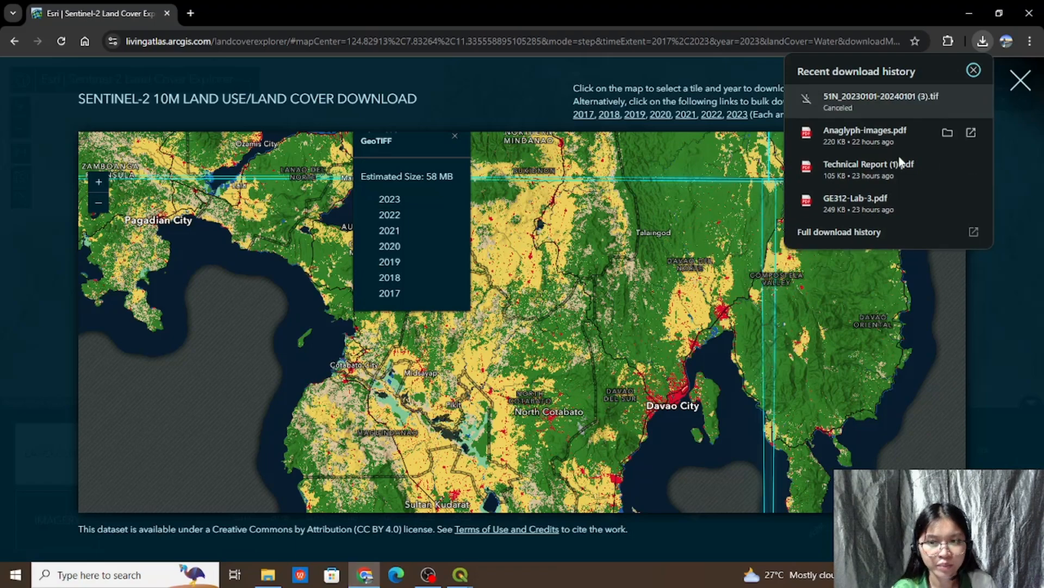
left_click(266, 580)
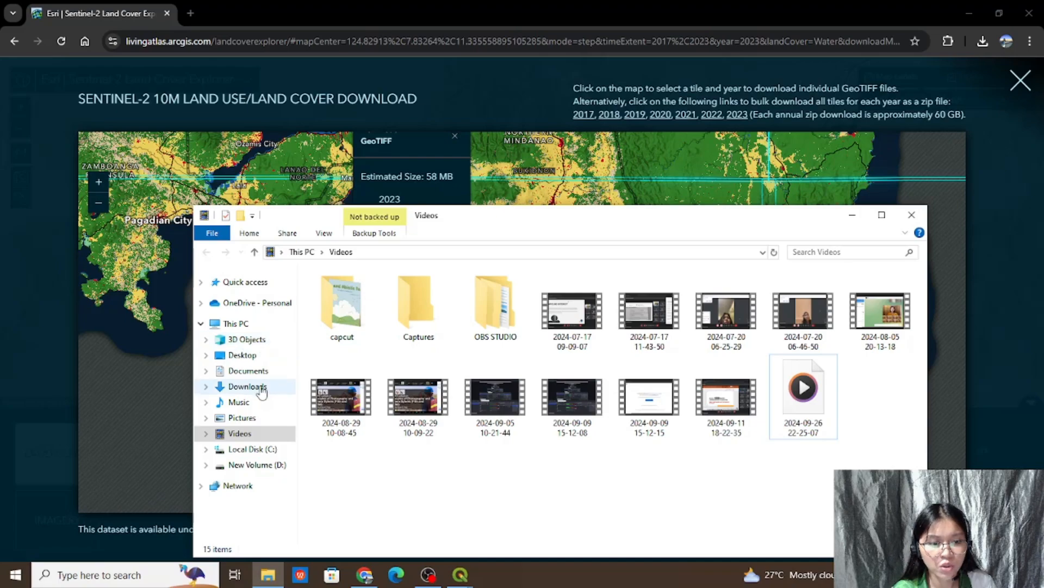
left_click(248, 387)
scroll(457, 381, "down", 5)
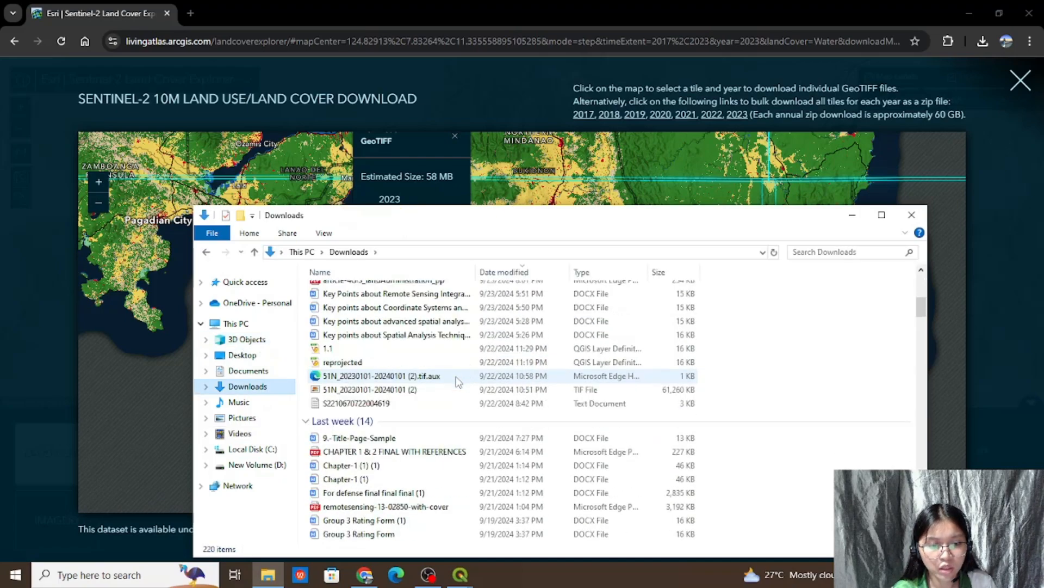
scroll(457, 380, "down", 7)
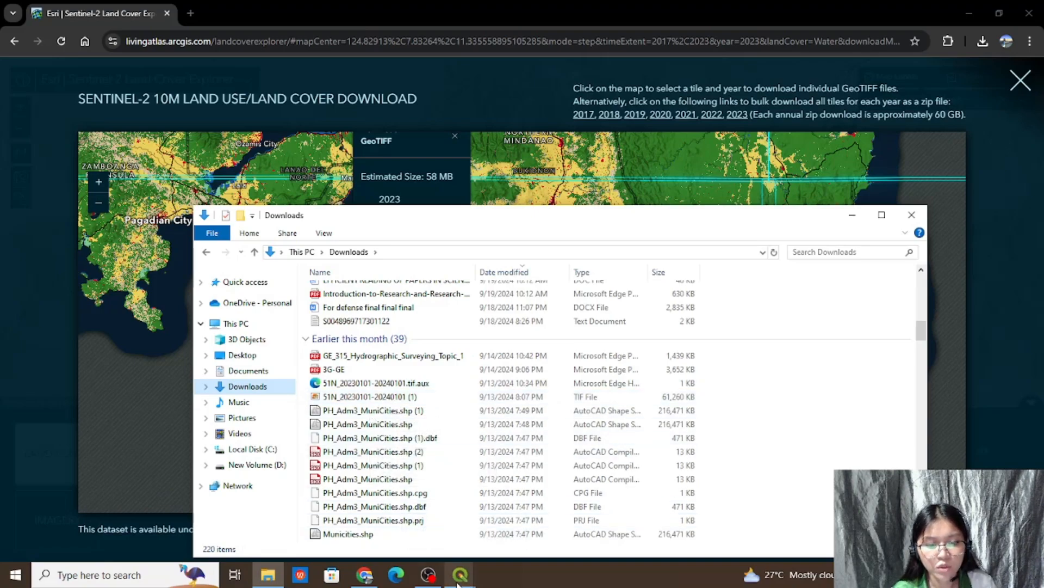
Step: Switch to QGIS and start a new empty project, discarding the temporary layers of the open pangantucan project
mouse_move(457, 583)
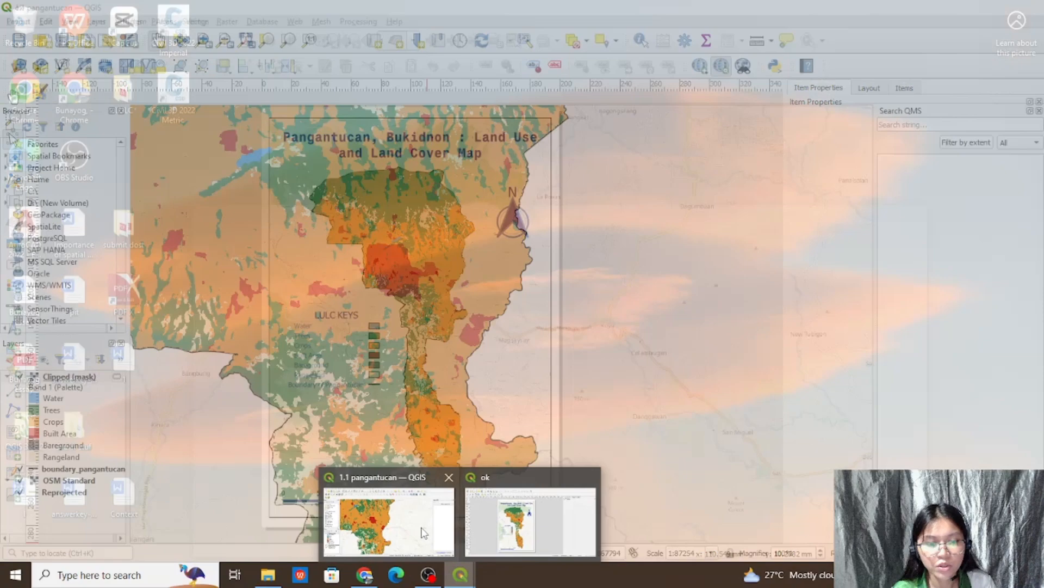
left_click(417, 522)
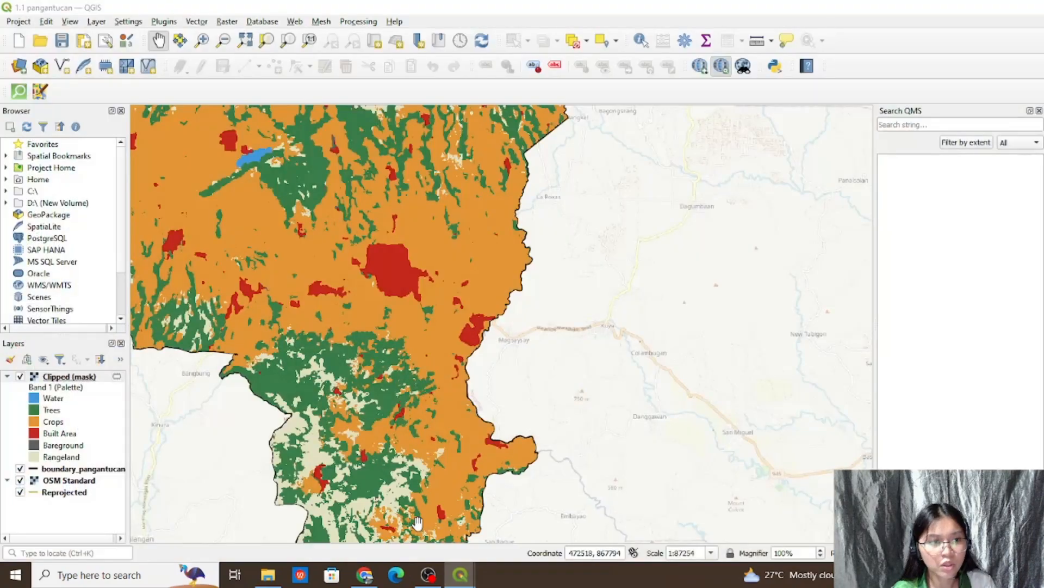
left_click(16, 24)
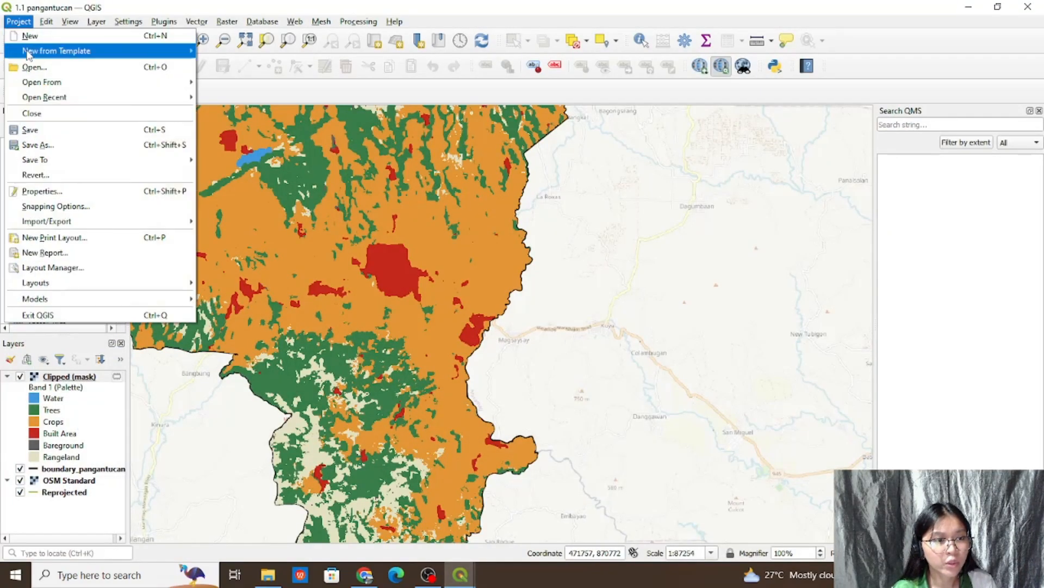
left_click(30, 36)
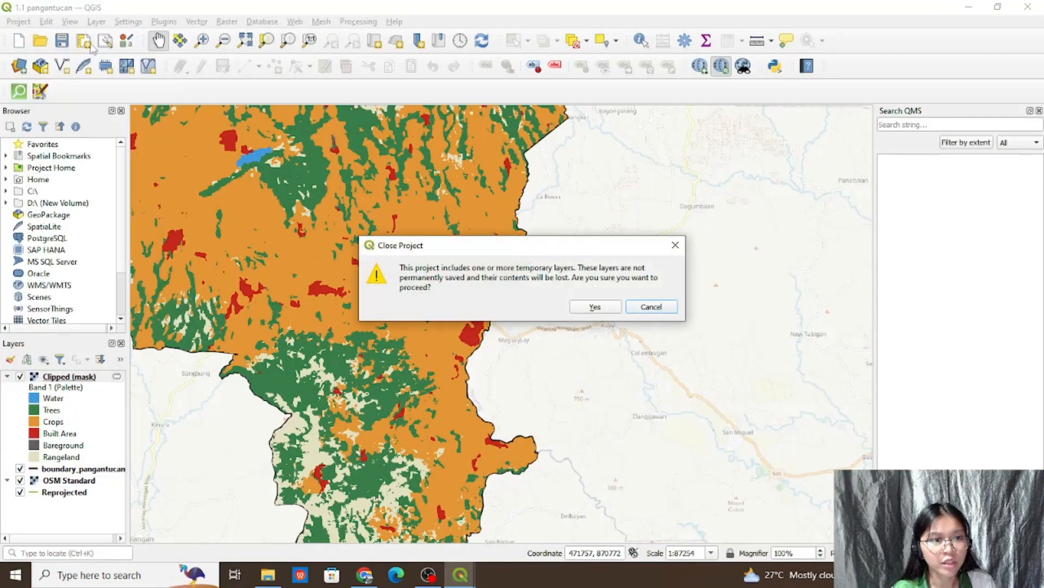
left_click(596, 307)
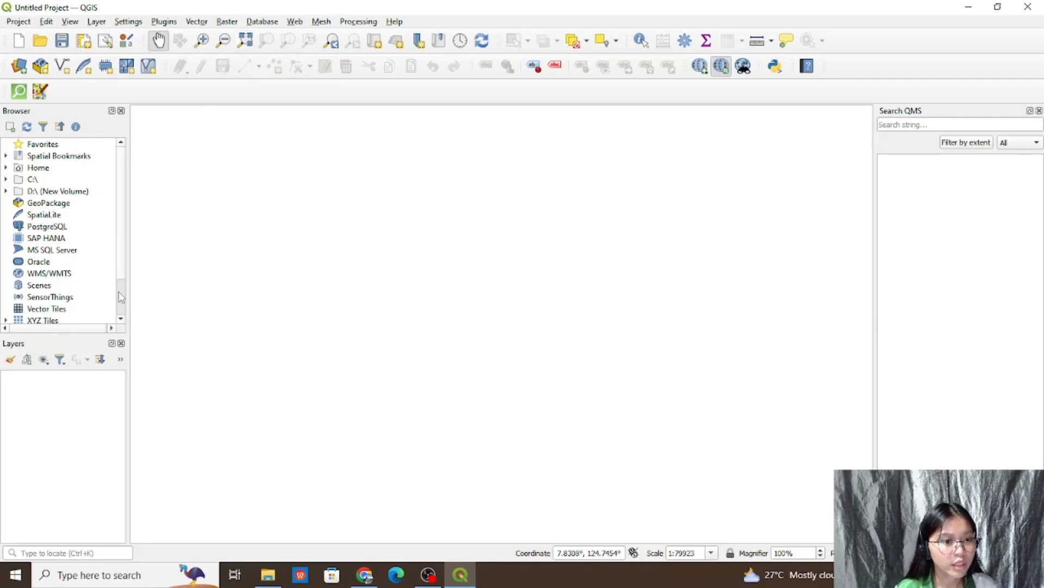
scroll(112, 230, "down", 2)
scroll(121, 173, "up", 2)
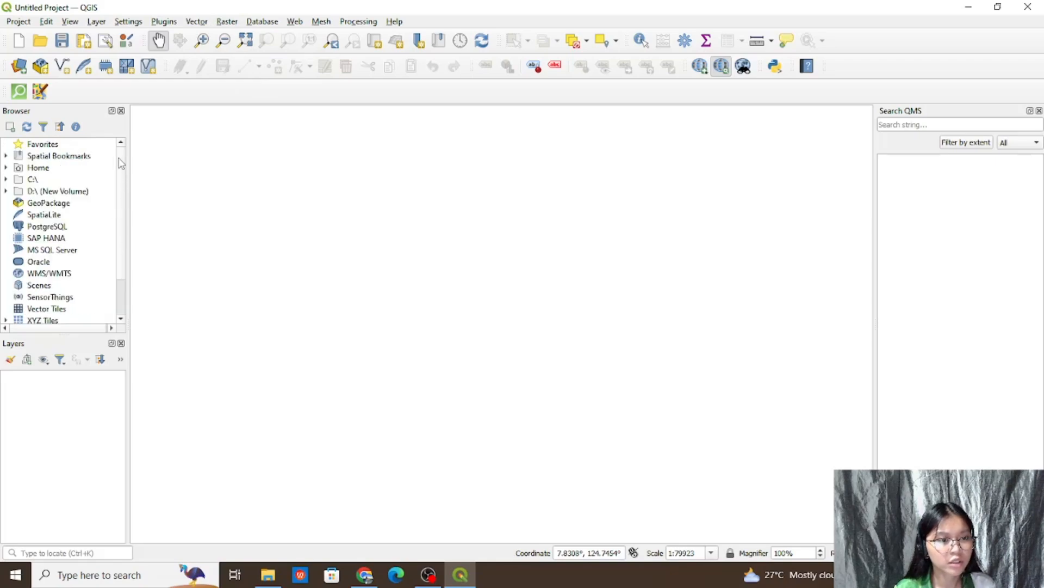
scroll(117, 173, "down", 2)
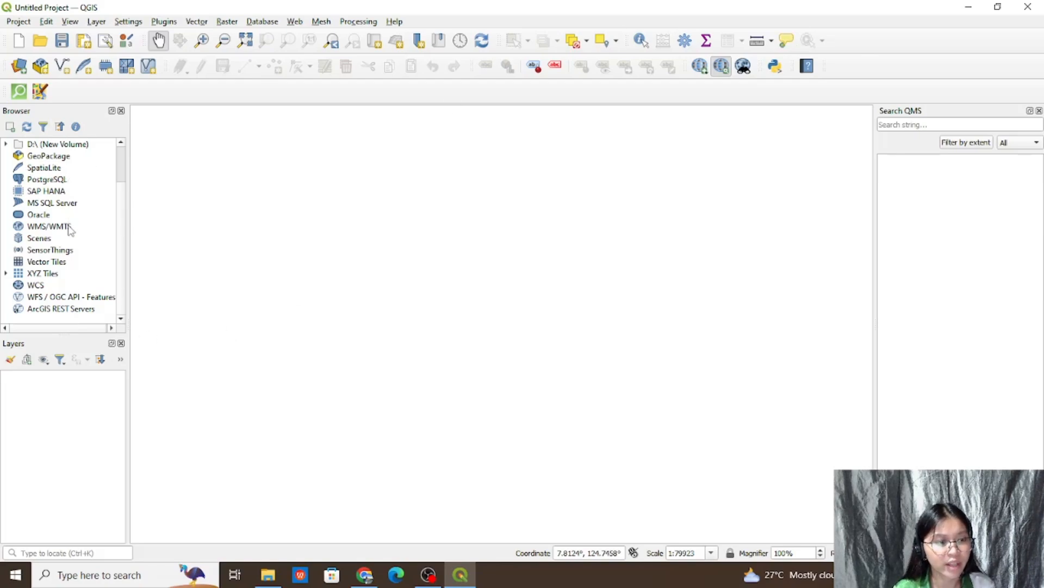
scroll(70, 202, "up", 2)
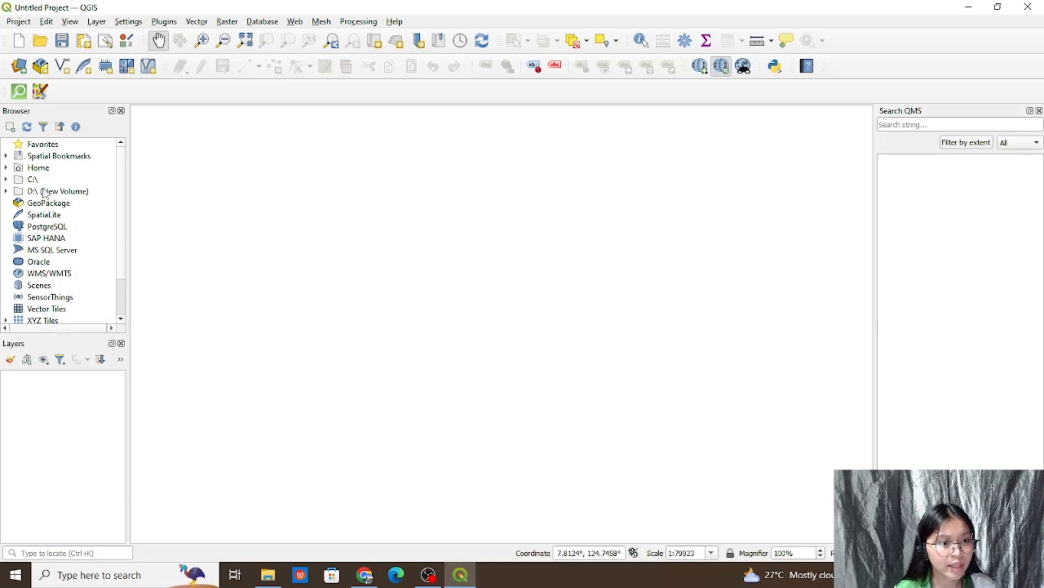
left_click(40, 146)
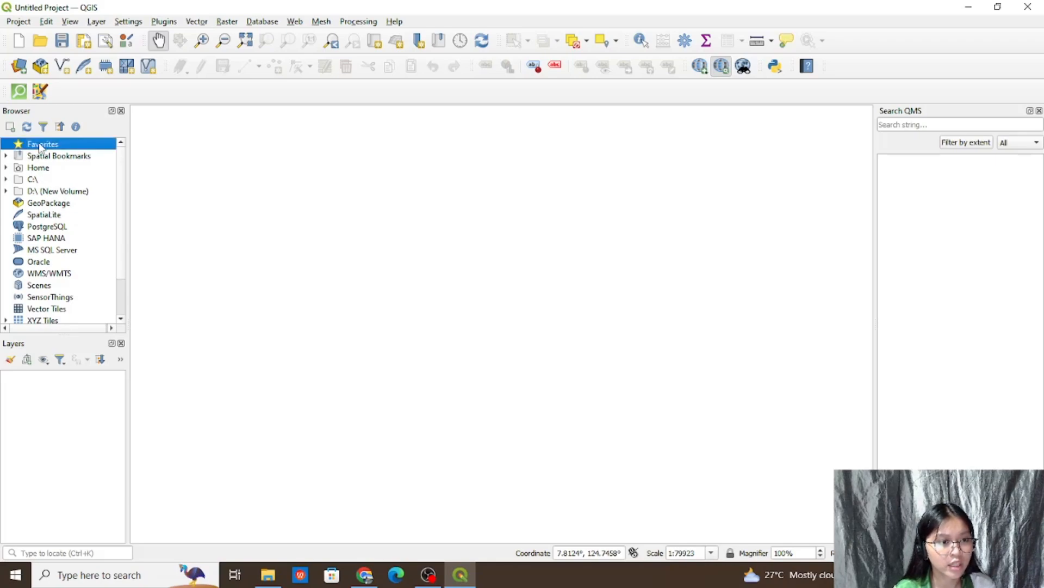
double_click(38, 168)
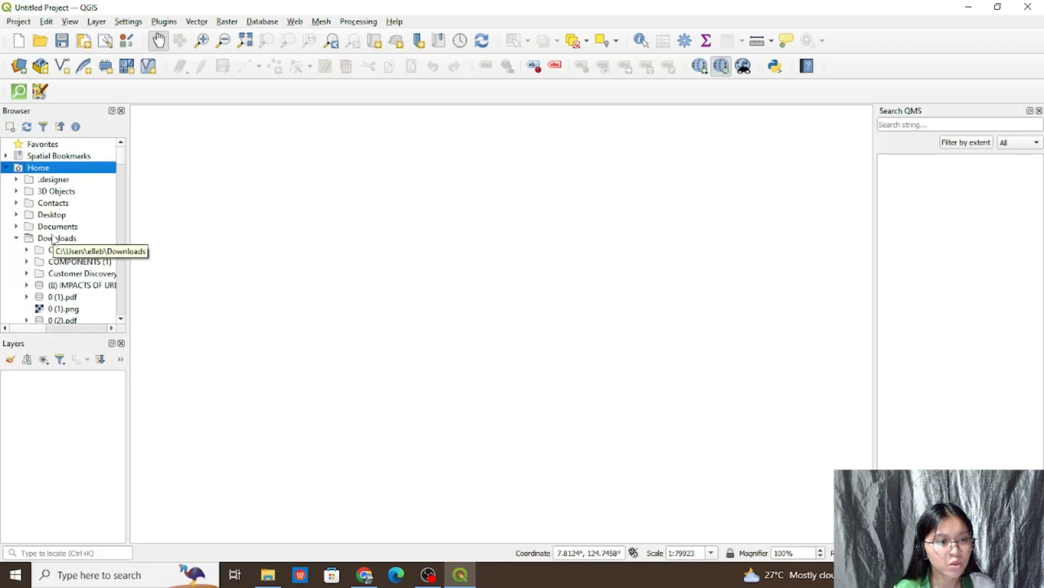
scroll(52, 240, "down", 10)
scroll(53, 239, "down", 3)
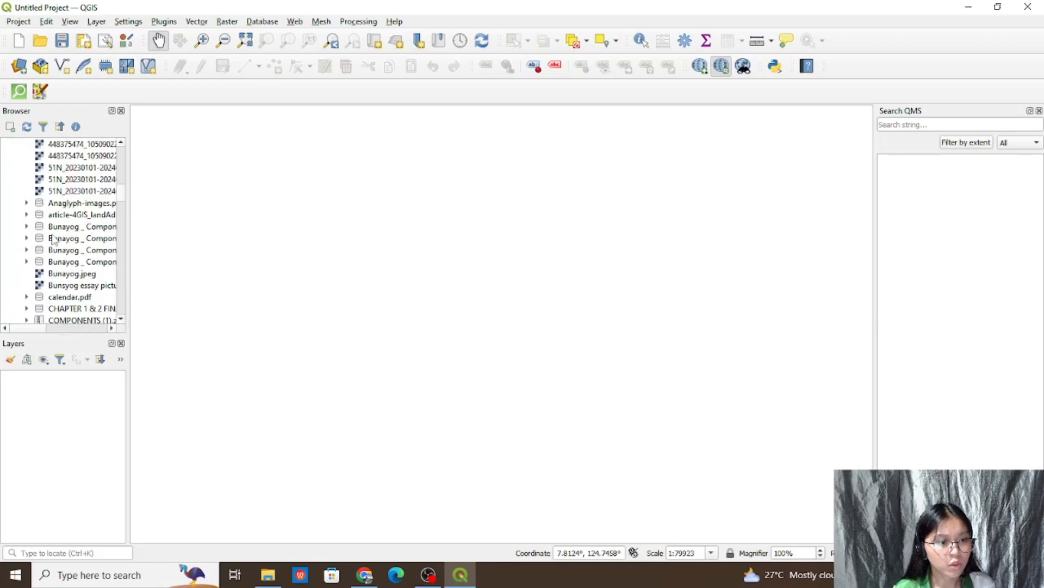
scroll(55, 228, "up", 1)
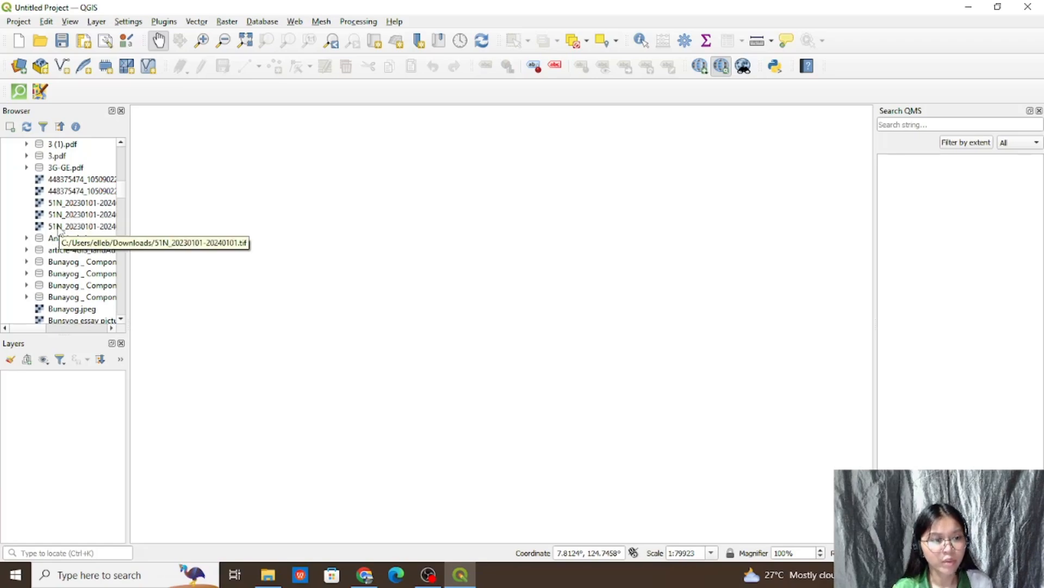
left_click_drag(75, 205, 76, 389)
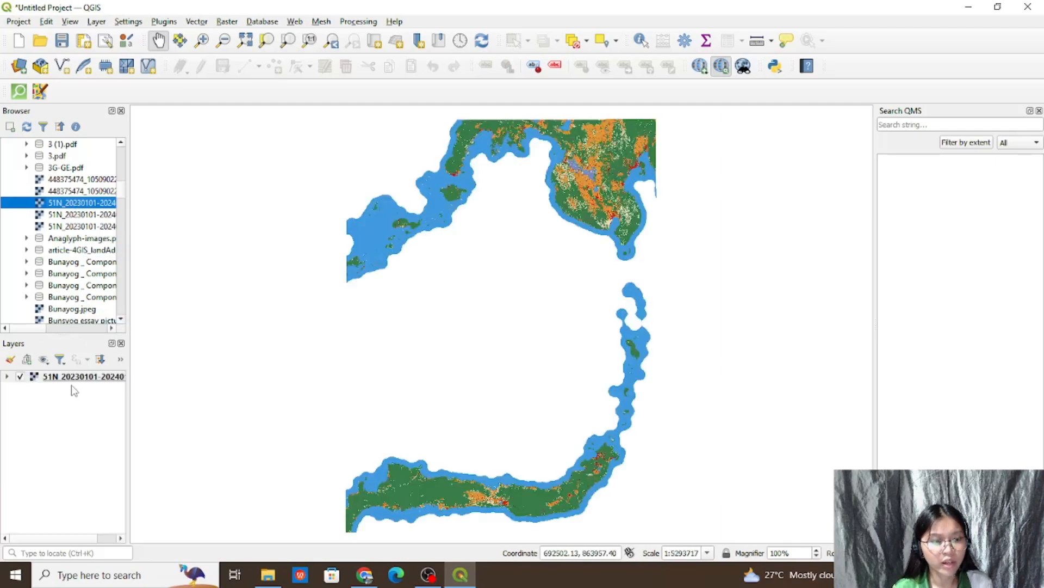
Step: Add the OSM Standard basemap from QuickMapServices to the project with the land cover raster
left_click_drag(568, 196, 592, 292)
scroll(593, 292, "up", 3)
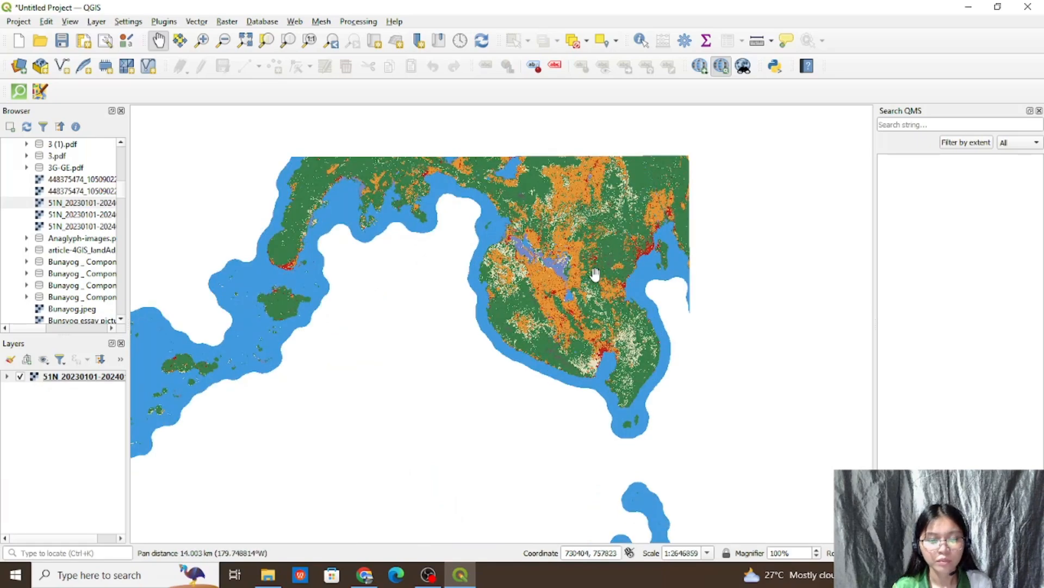
scroll(581, 275, "down", 1)
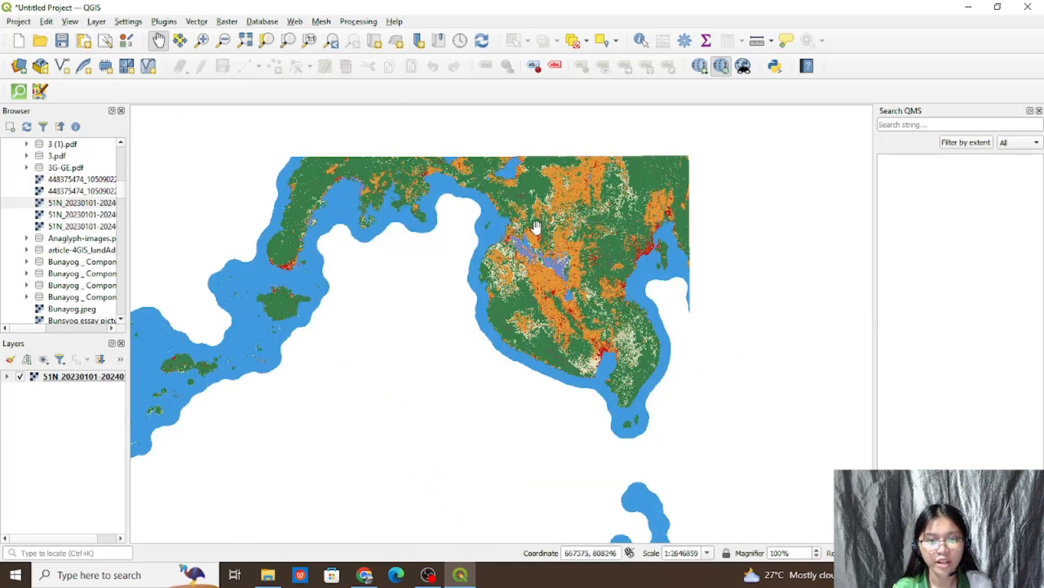
scroll(579, 205, "up", 1)
left_click_drag(576, 224, 528, 249)
scroll(529, 249, "down", 1)
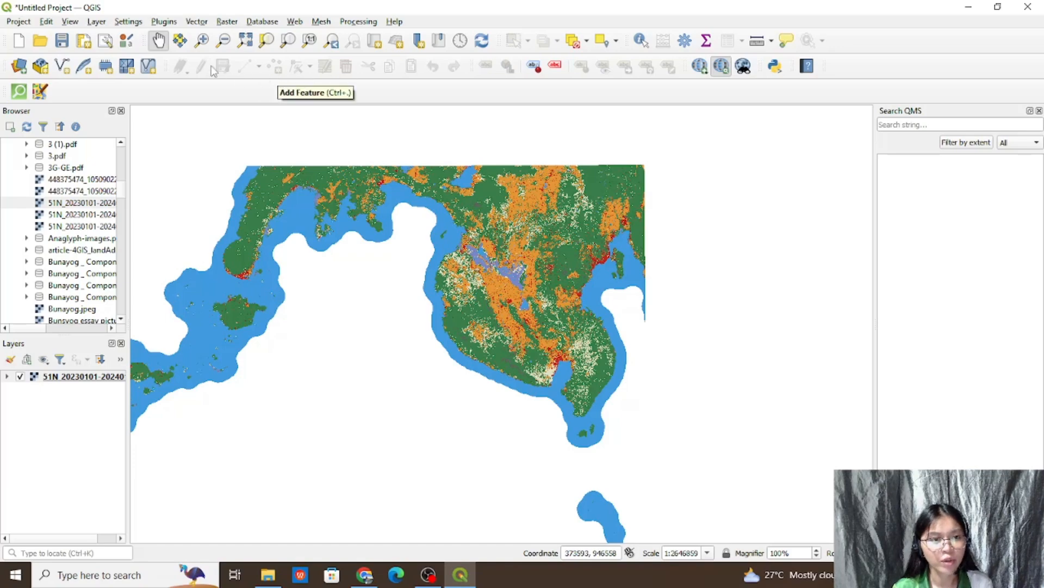
left_click(270, 23)
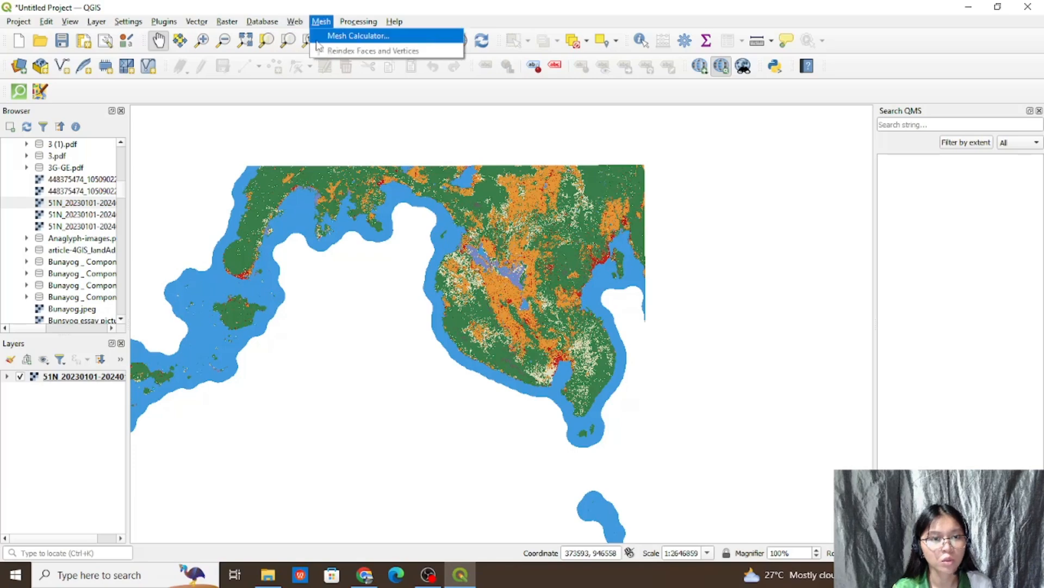
mouse_move(294, 21)
mouse_move(308, 53)
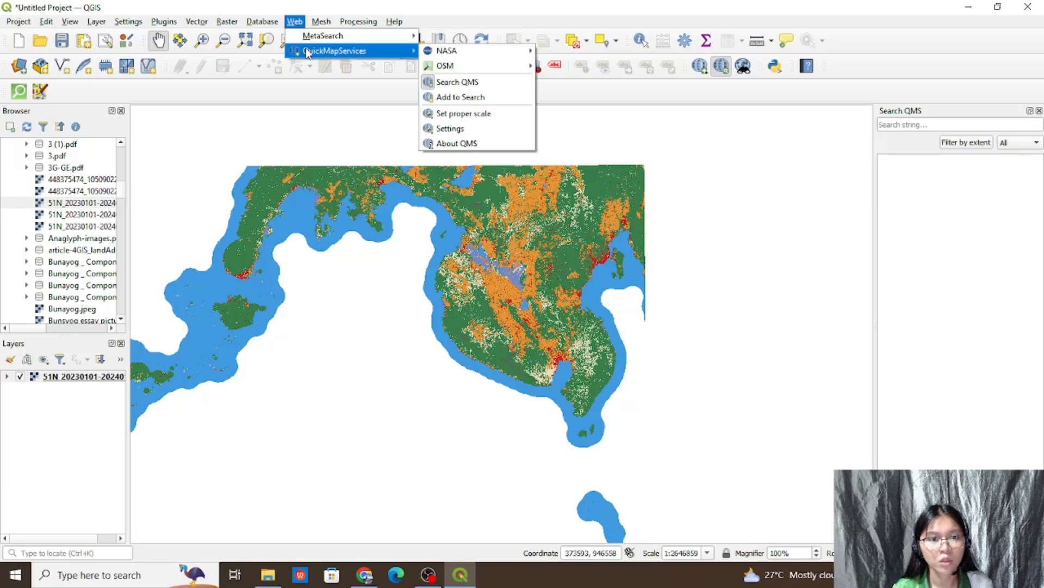
mouse_move(451, 66)
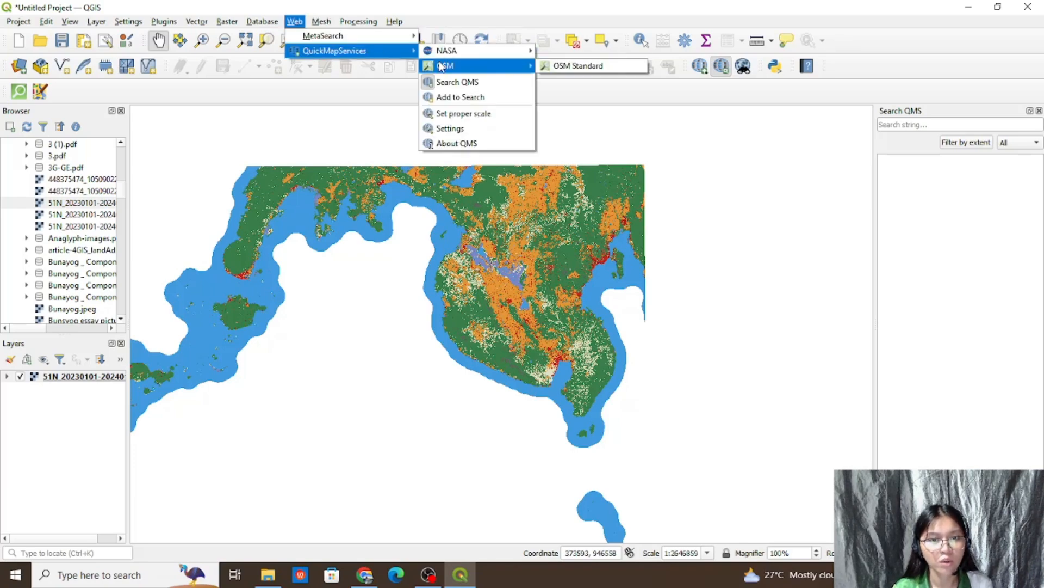
left_click(554, 71)
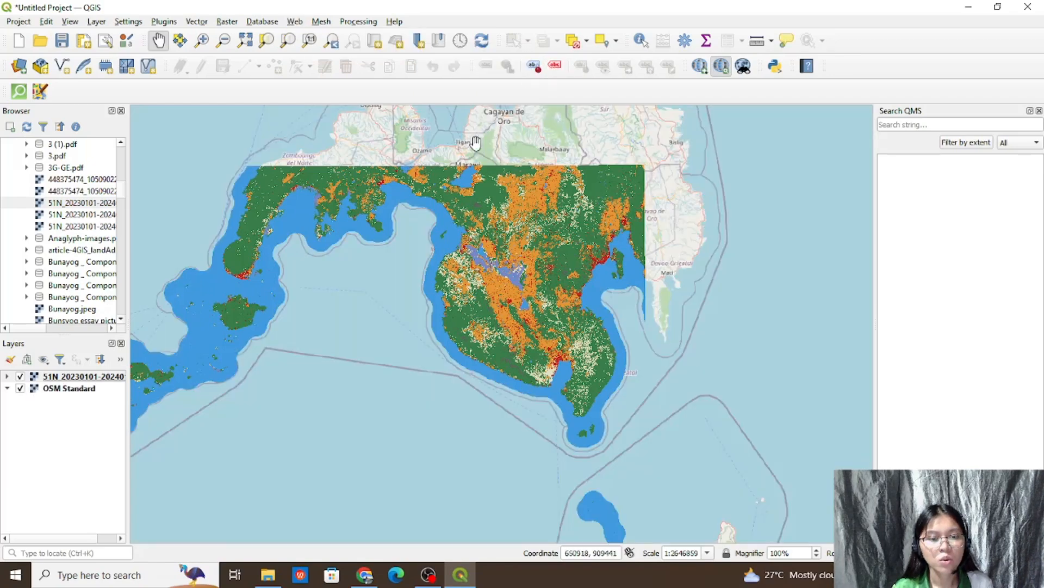
Step: Review the QuickMapServices OSM options and look at the list of all available plugins in the plugin manager
left_click(294, 21)
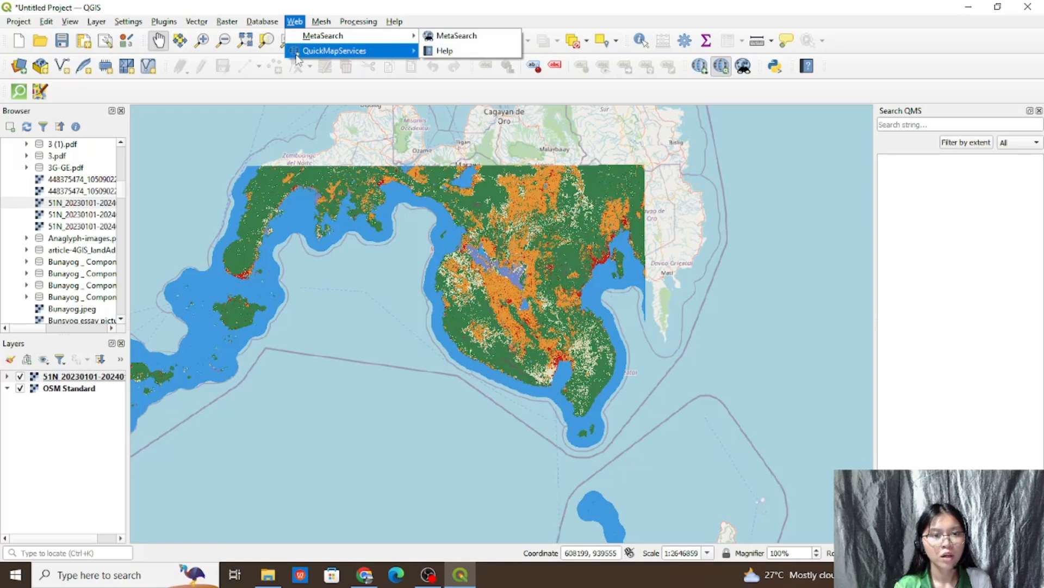
mouse_move(332, 51)
mouse_move(430, 67)
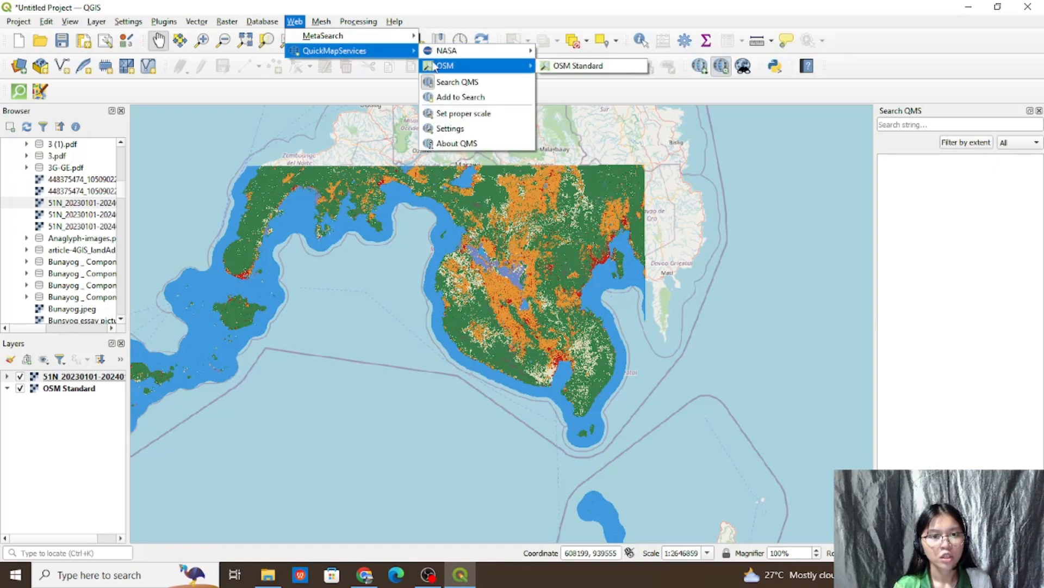
left_click(187, 33)
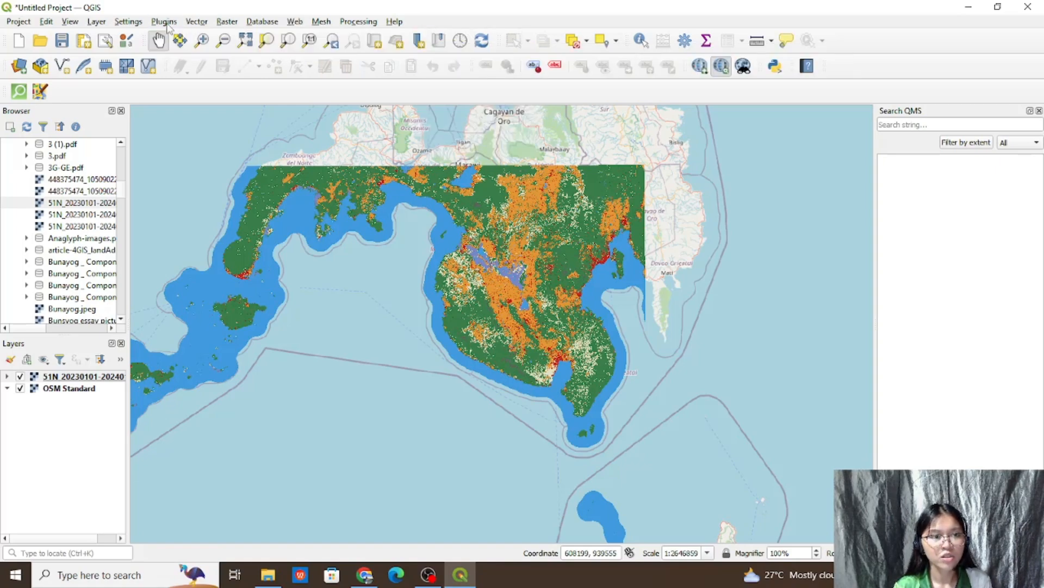
left_click(164, 21)
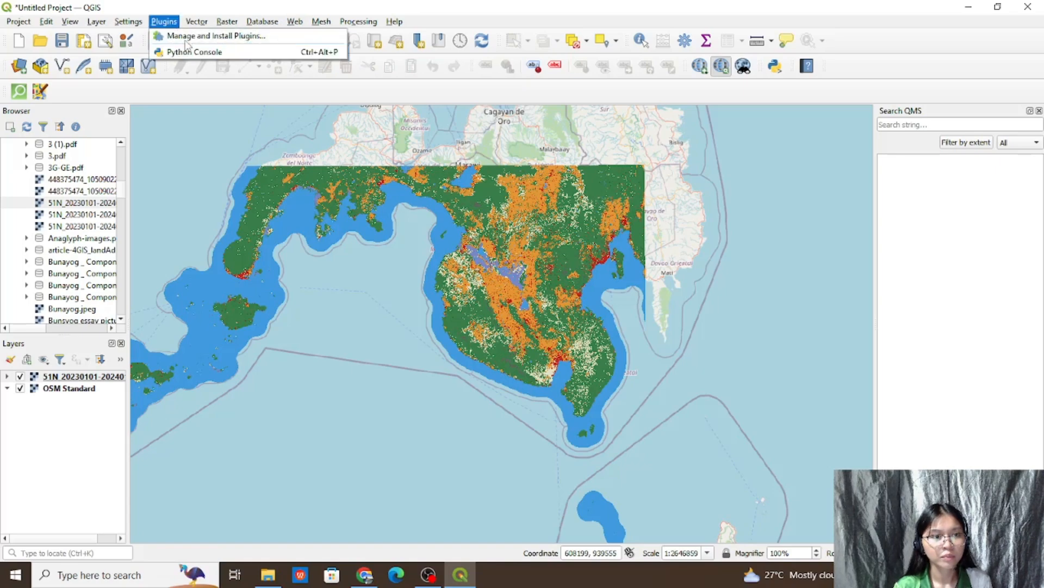
left_click(188, 36)
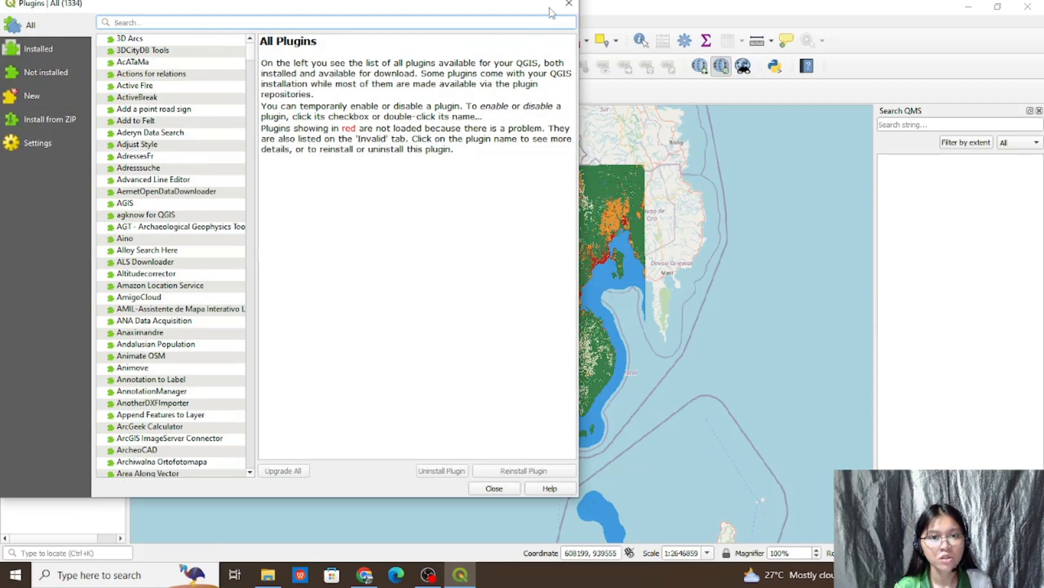
left_click_drag(492, 5, 491, 43)
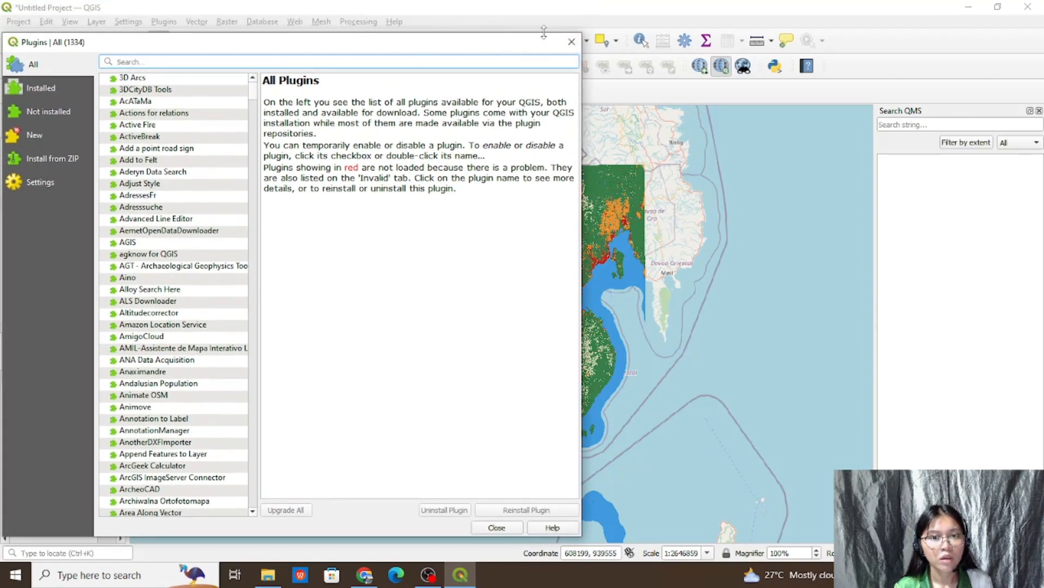
left_click(570, 43)
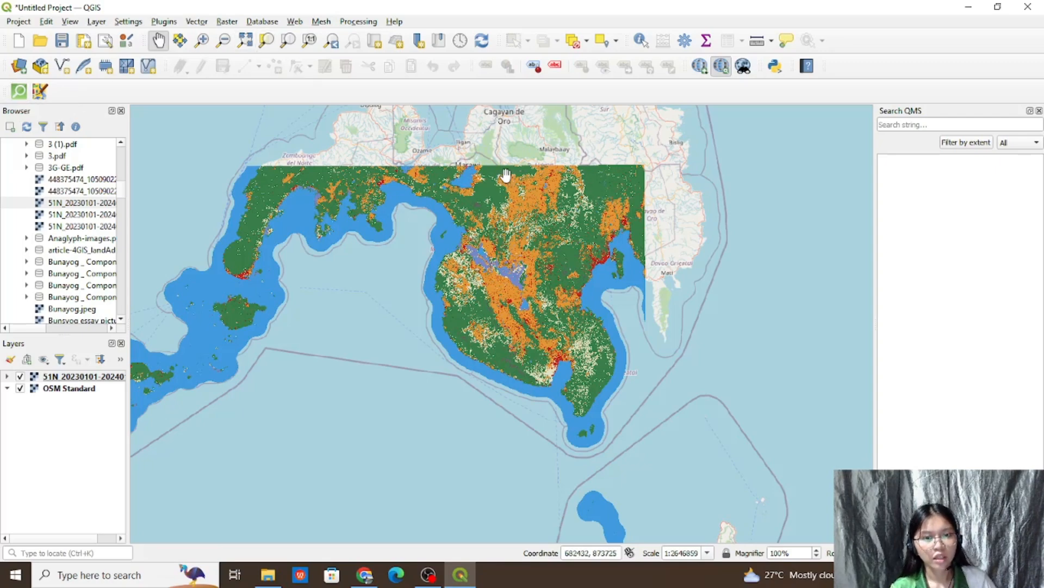
left_click_drag(593, 177, 593, 194)
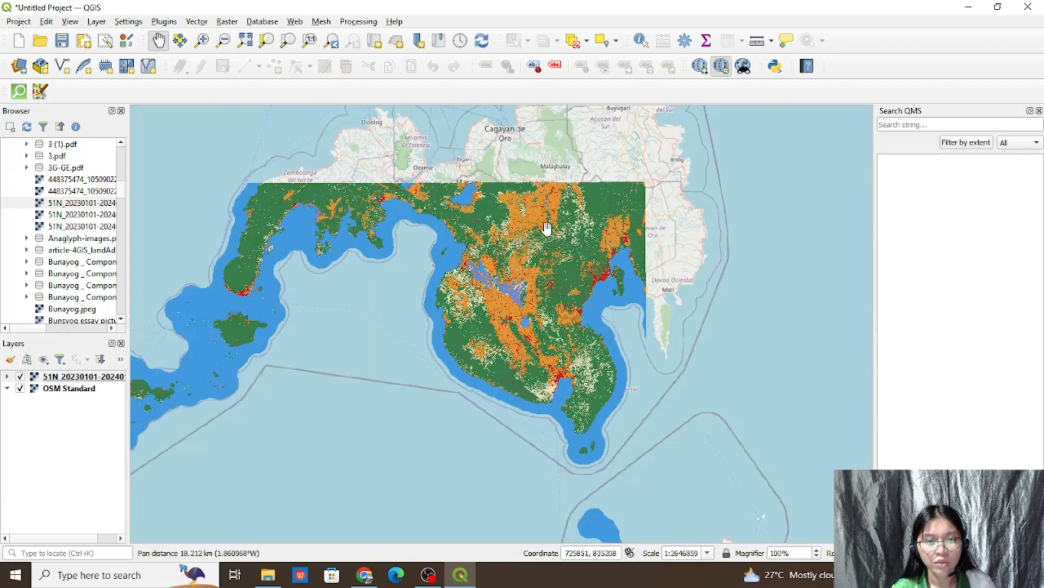
mouse_move(547, 228)
left_mouse_down()
mouse_move(525, 190)
mouse_move(528, 233)
left_mouse_up()
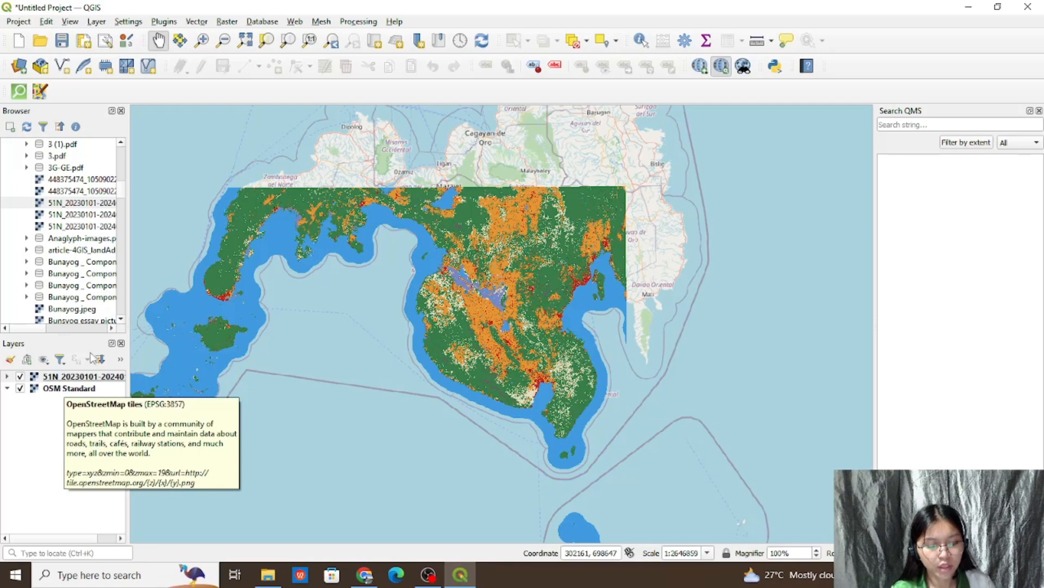
left_click(223, 23)
mouse_move(283, 73)
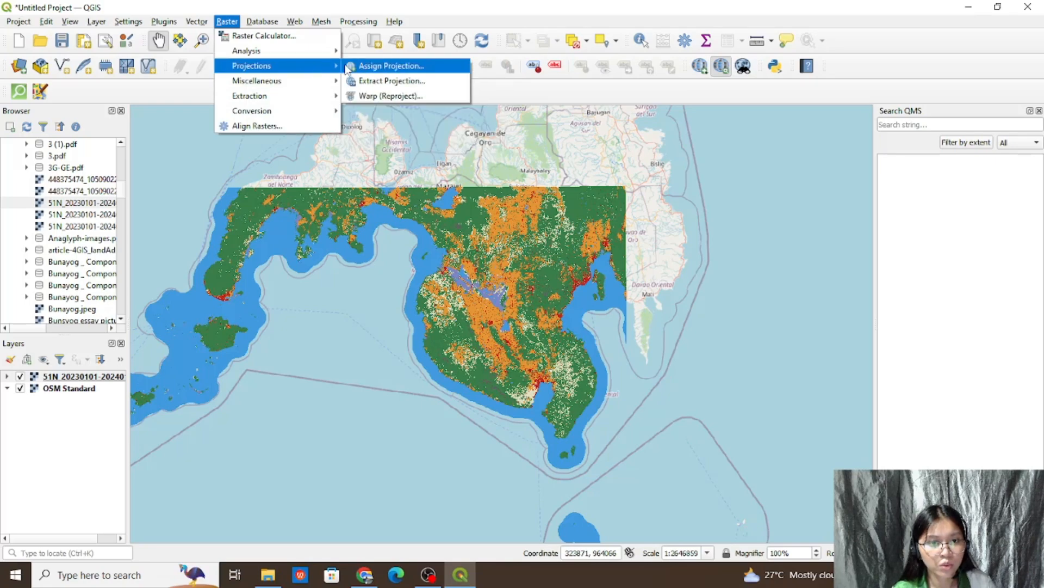
left_click(365, 98)
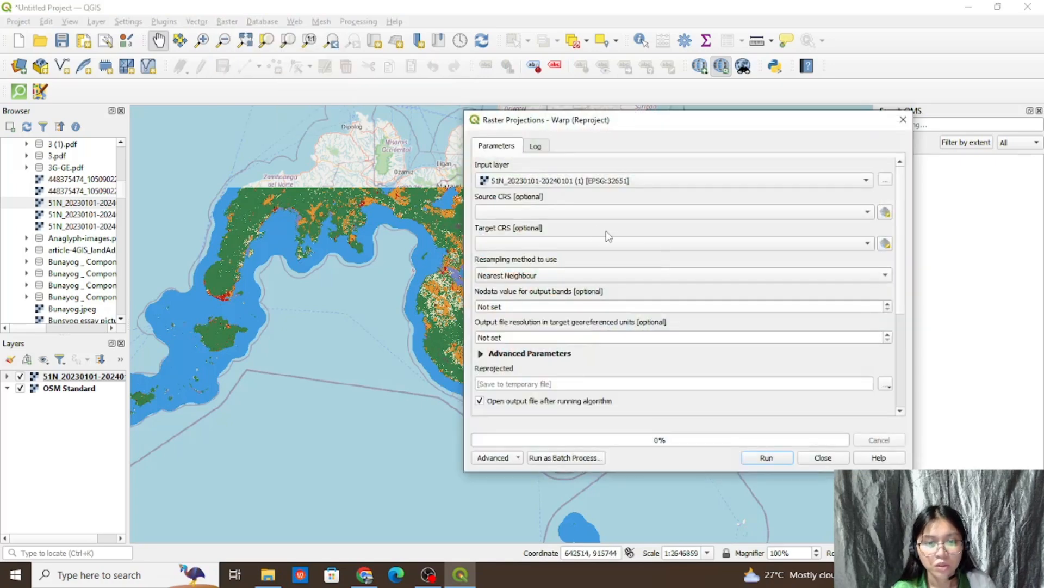
left_click_drag(669, 123, 759, 89)
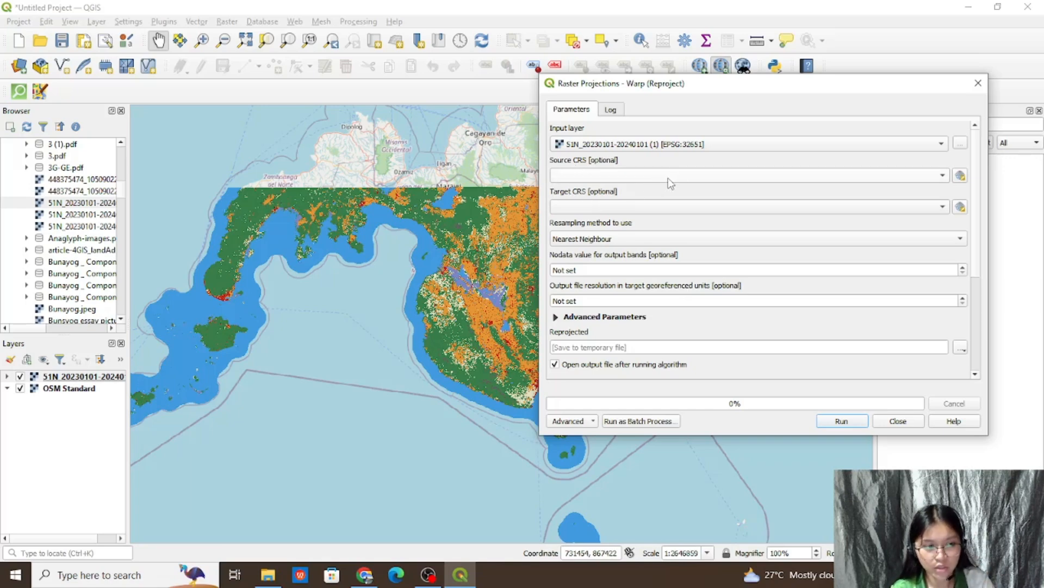
left_click(915, 417)
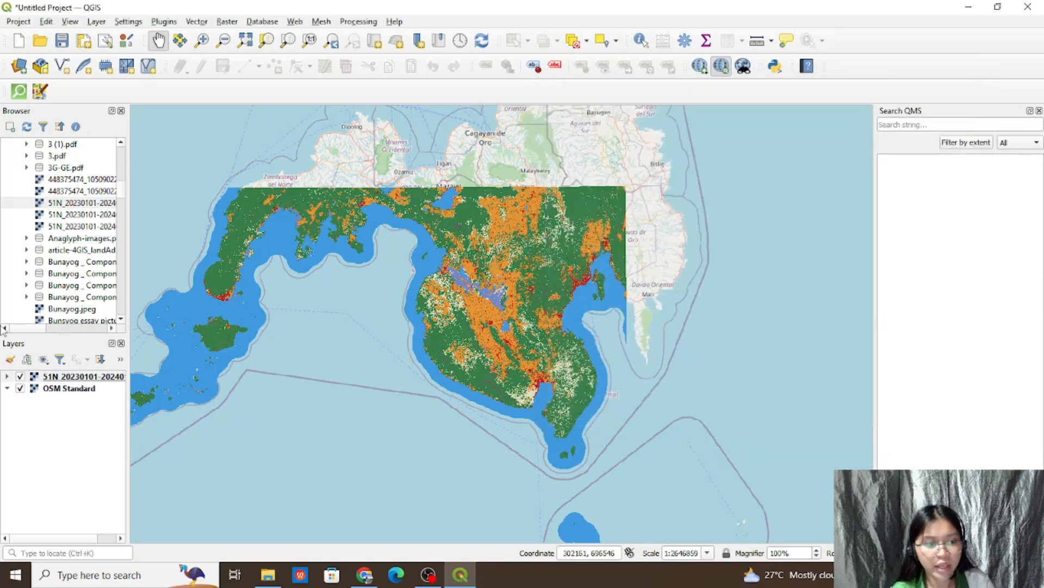
double_click(101, 377)
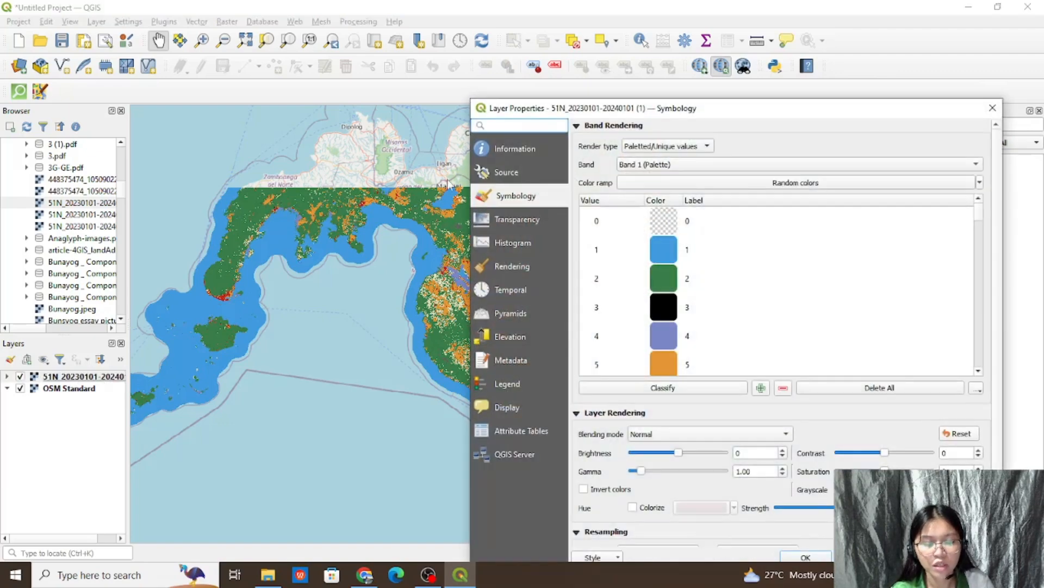
left_click(535, 148)
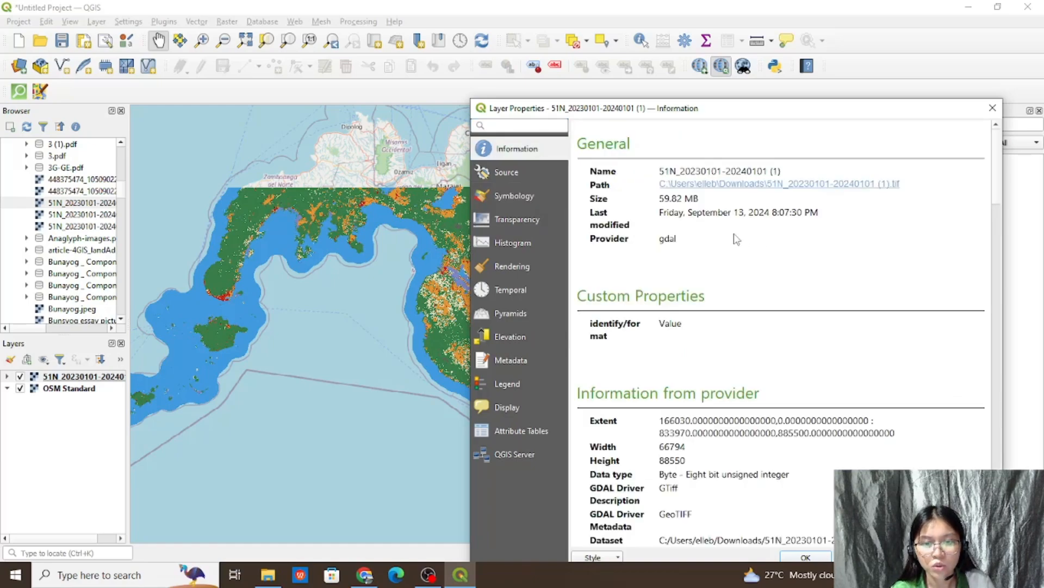
scroll(736, 240, "down", 15)
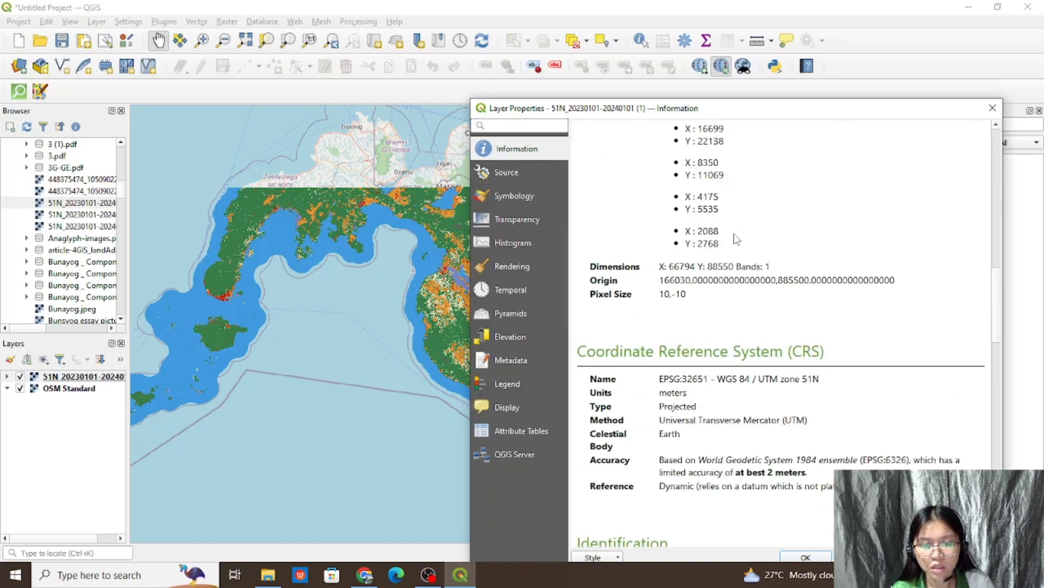
scroll(736, 239, "up", 2)
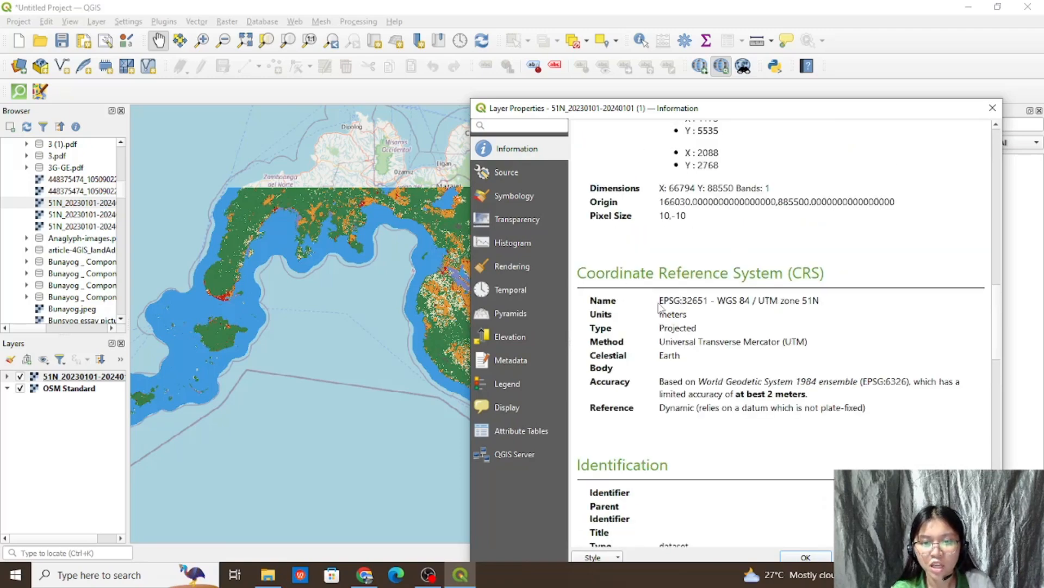
left_click_drag(660, 307, 824, 302)
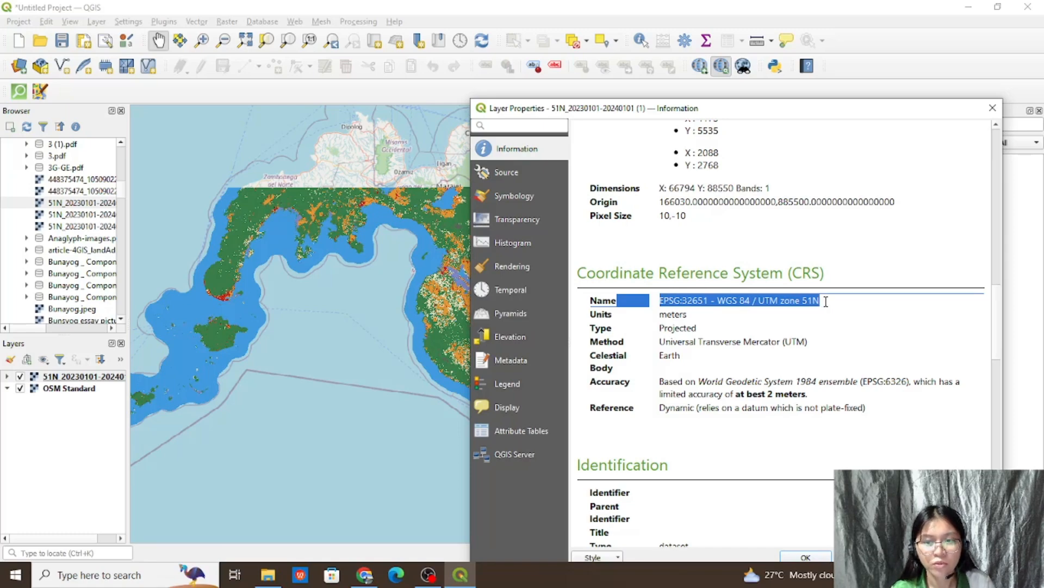
left_click(993, 108)
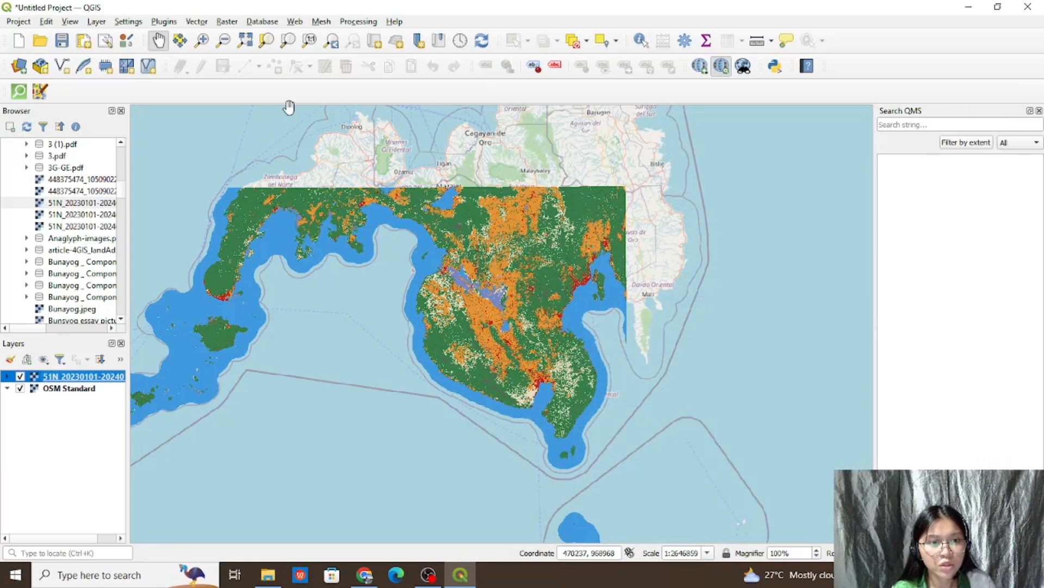
Step: Reproject the land cover raster with Warp from EPSG:32651 - WGS 84 / UTM zone 51N to EPSG:3125 - PRS92 / Philippines zone 5 as a temporary file
left_click(227, 21)
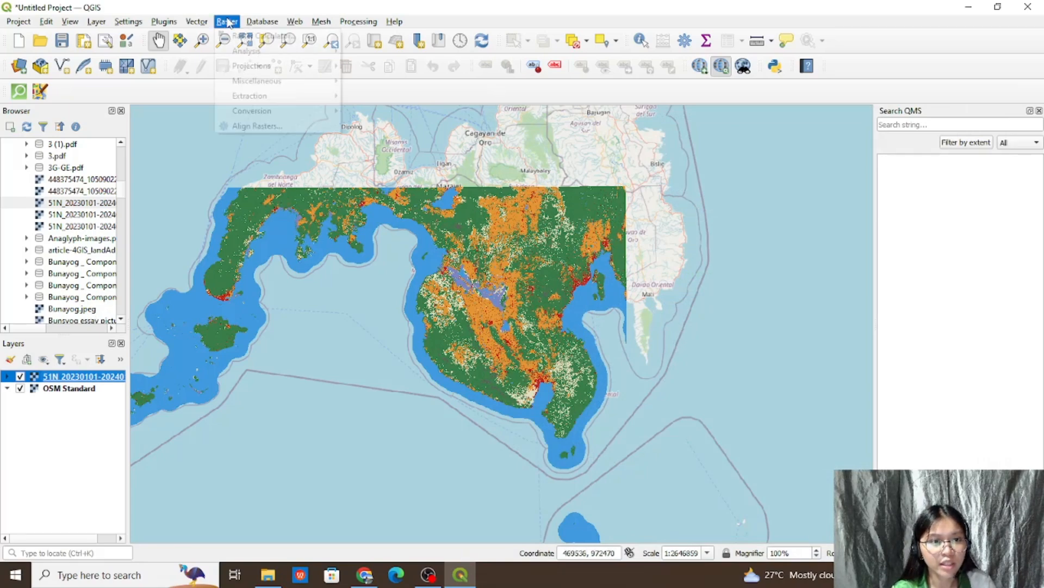
mouse_move(327, 65)
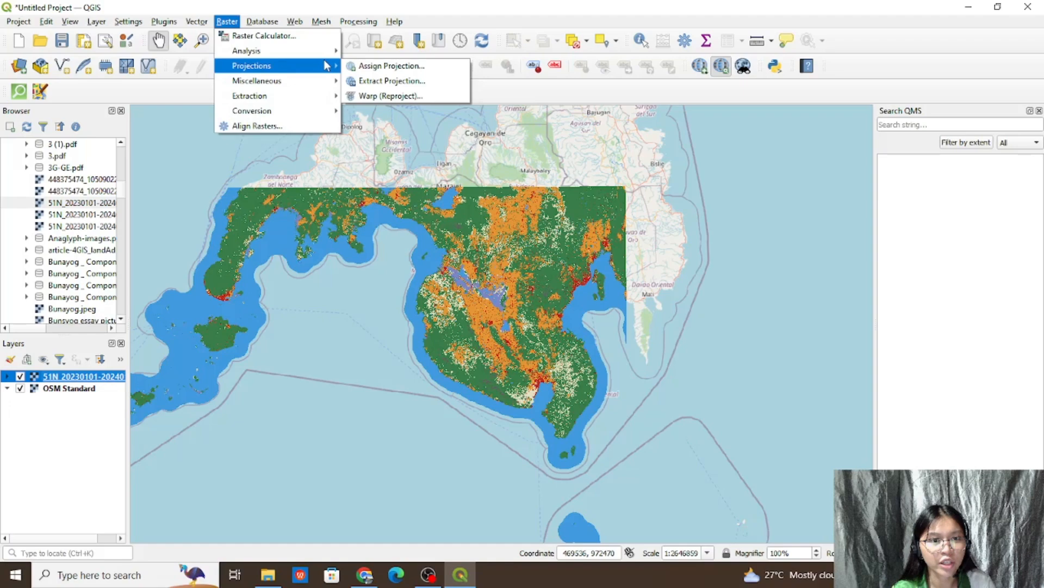
left_click(387, 97)
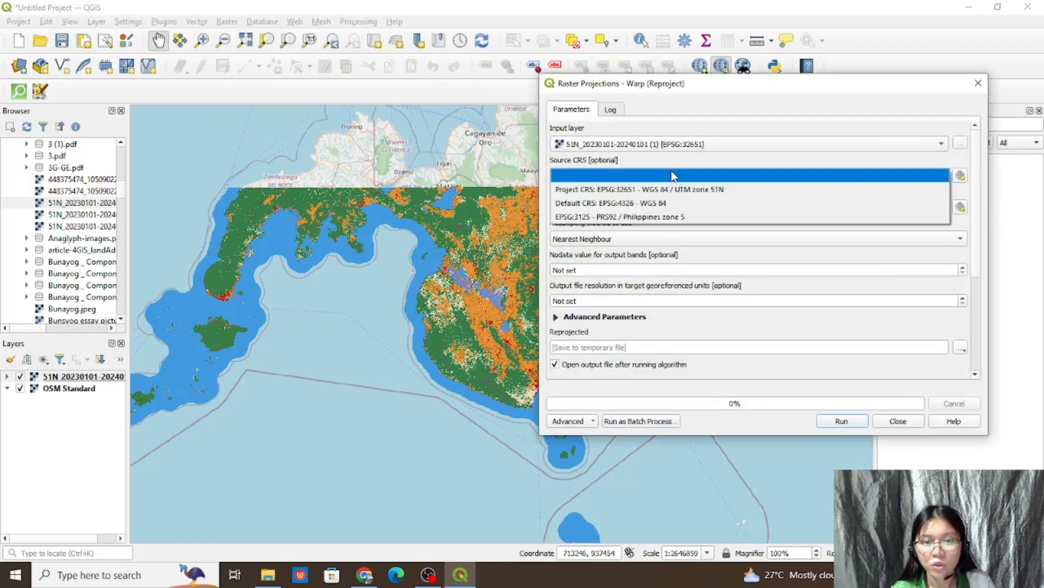
left_click(673, 190)
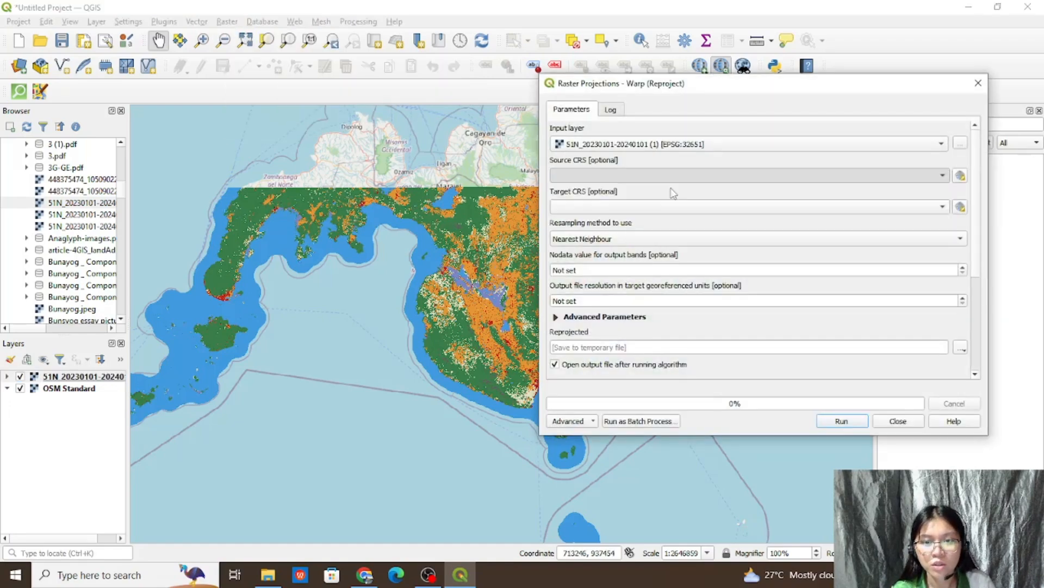
left_click(669, 207)
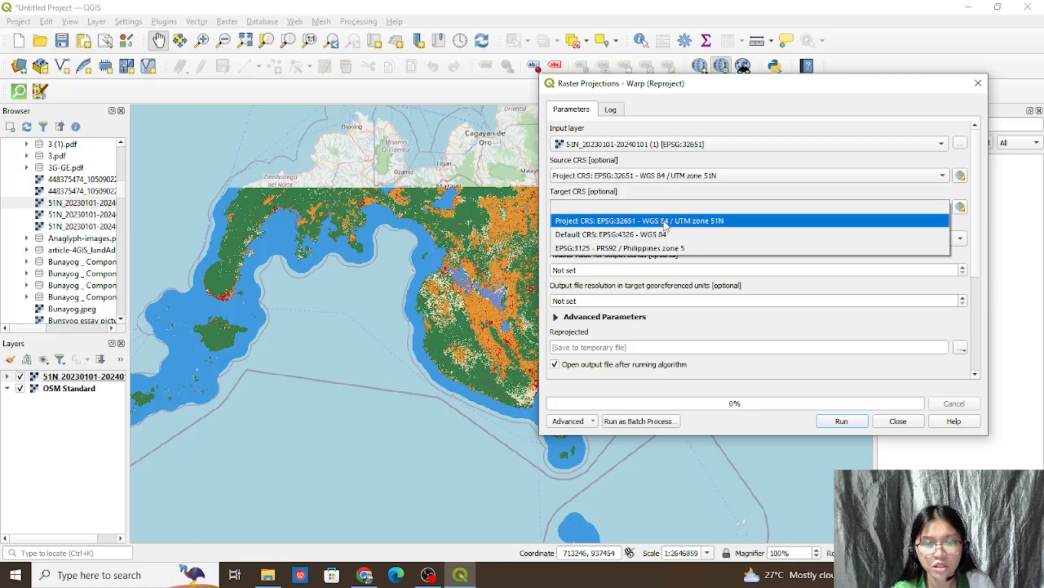
left_click(651, 249)
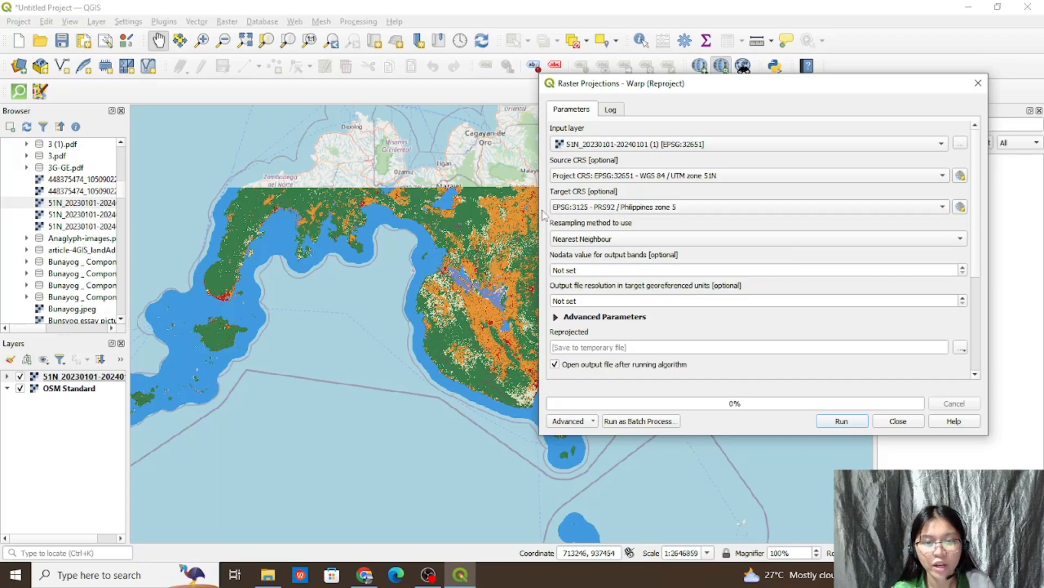
scroll(507, 212, "up", 1)
left_click_drag(507, 213, 431, 226)
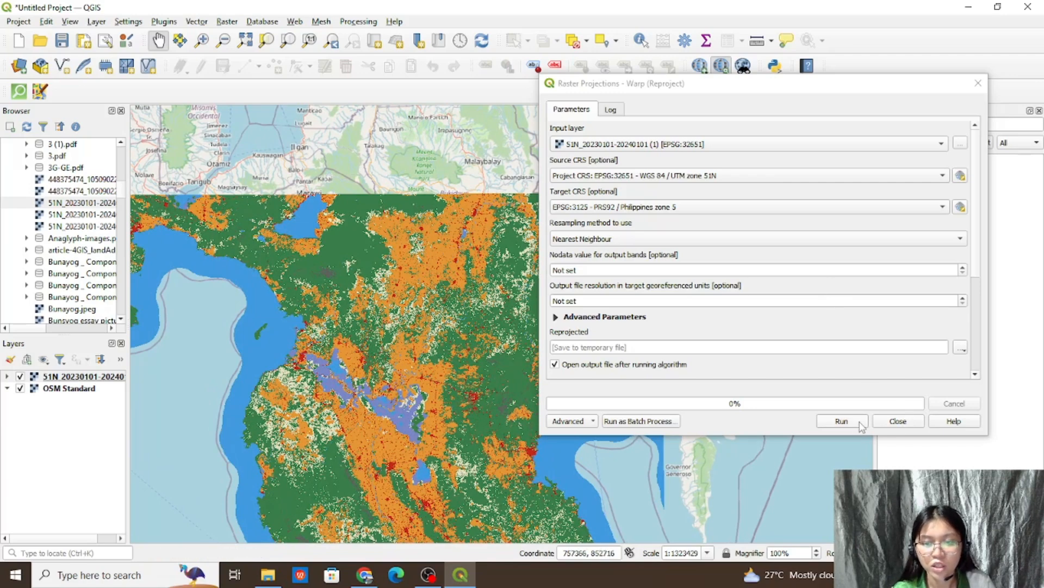
left_click(842, 422)
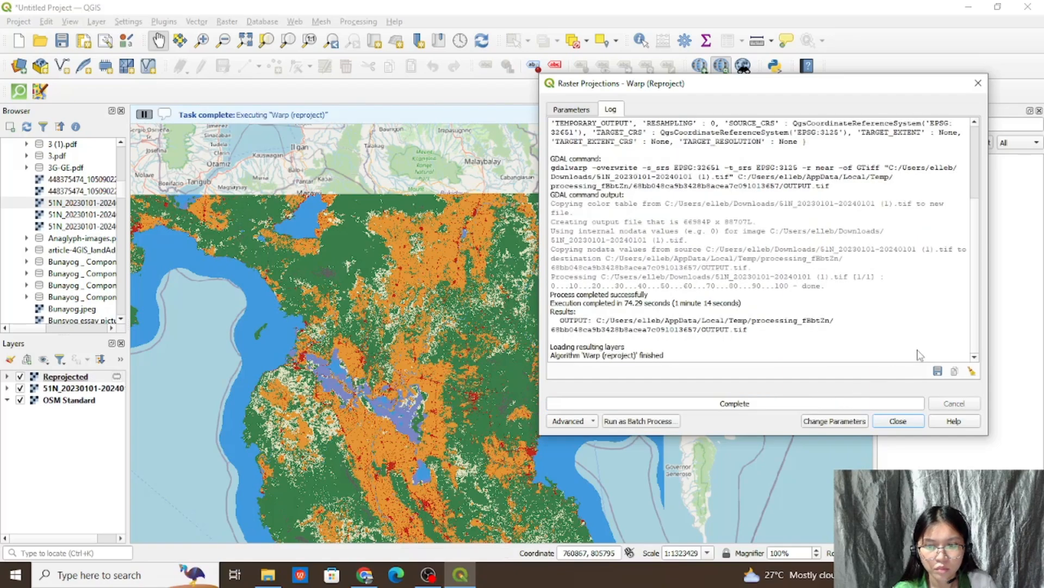
left_click(898, 421)
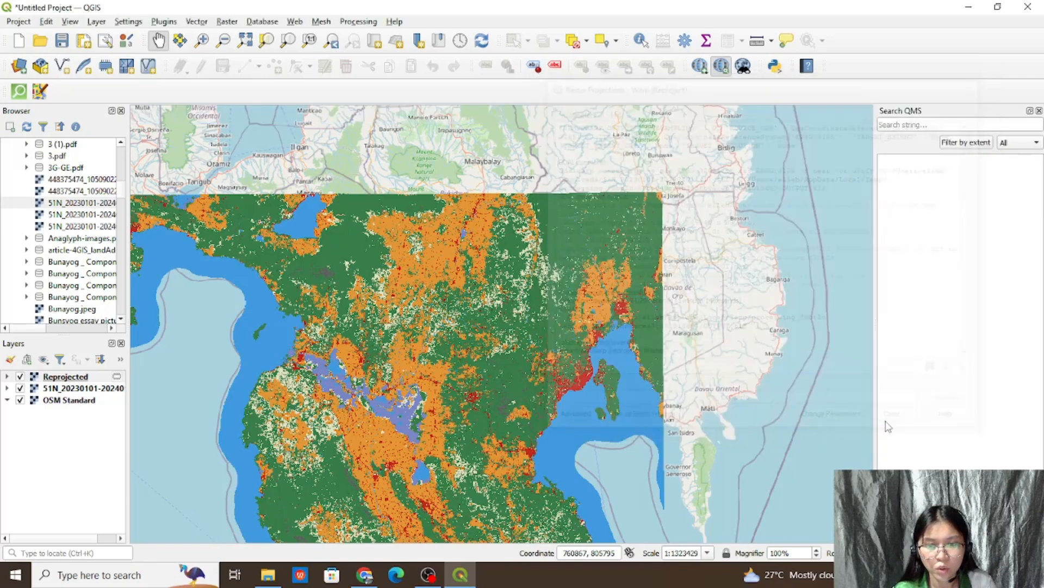
right_click(60, 388)
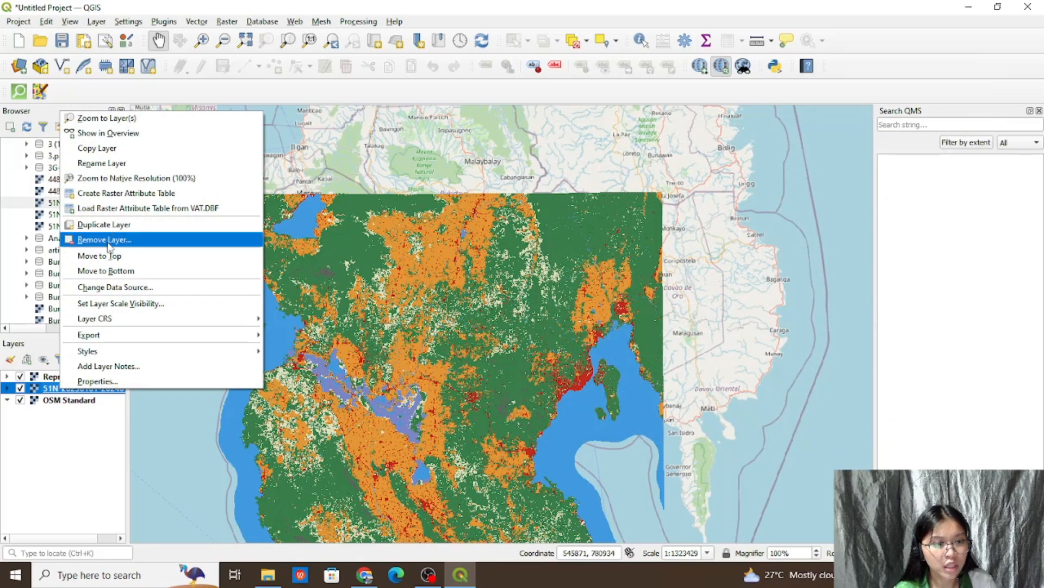
left_click(145, 246)
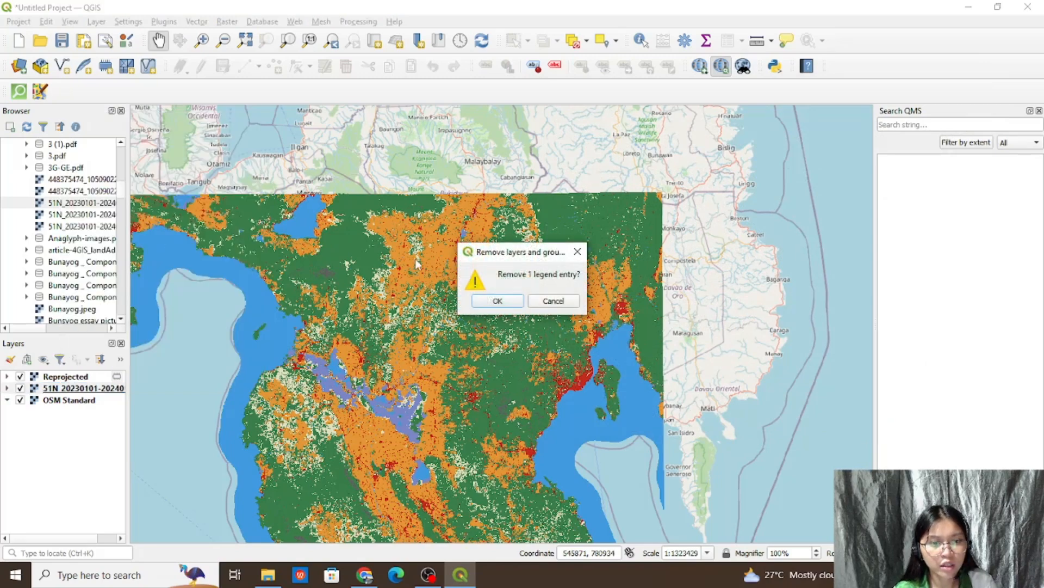
left_click(493, 297)
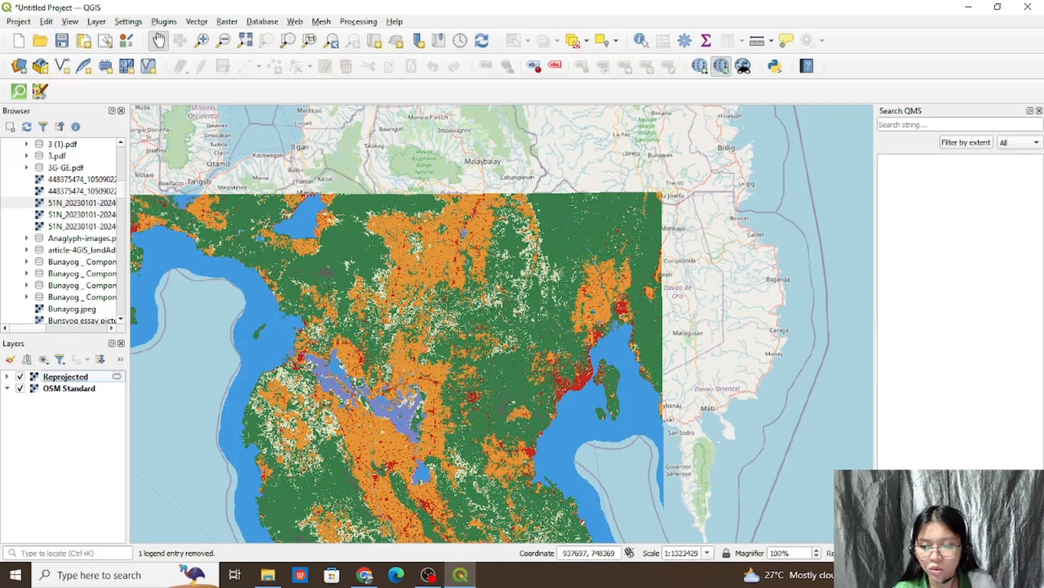
Step: Open the project's coordinate reference system settings and filter the available systems by "philippines"
left_click(993, 553)
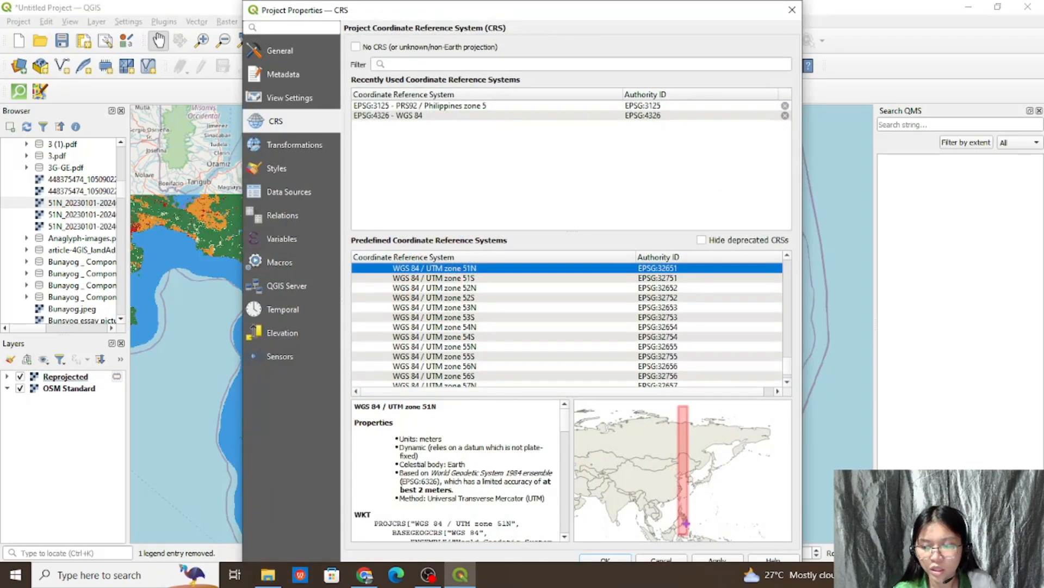
left_click(469, 67)
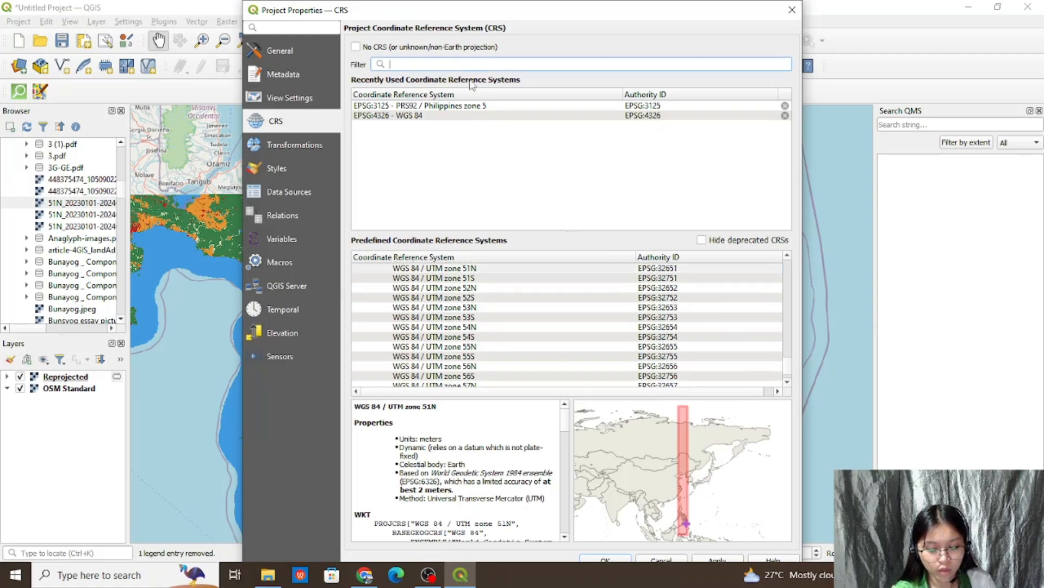
type("pr")
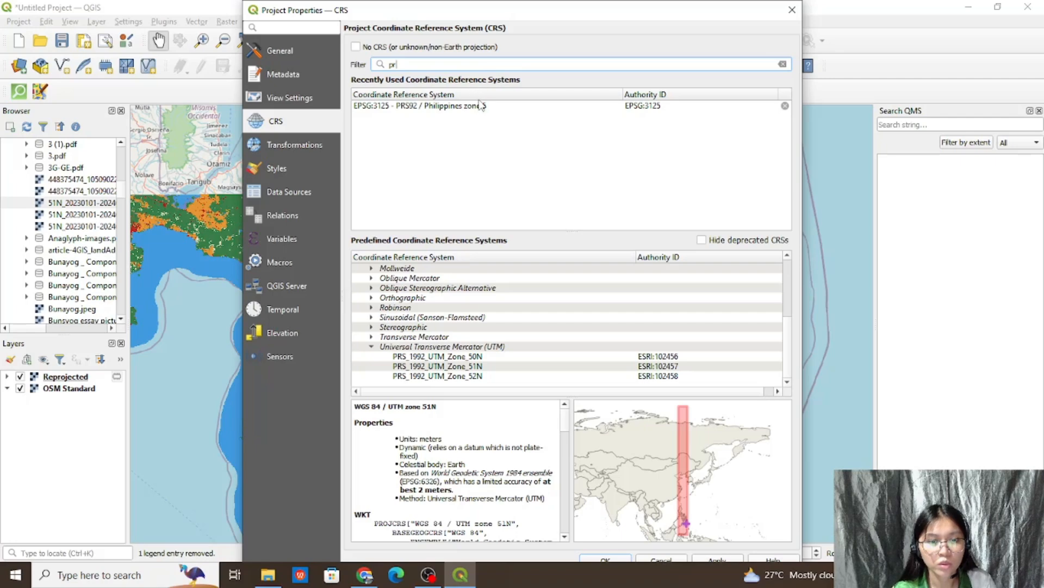
double_click(414, 337)
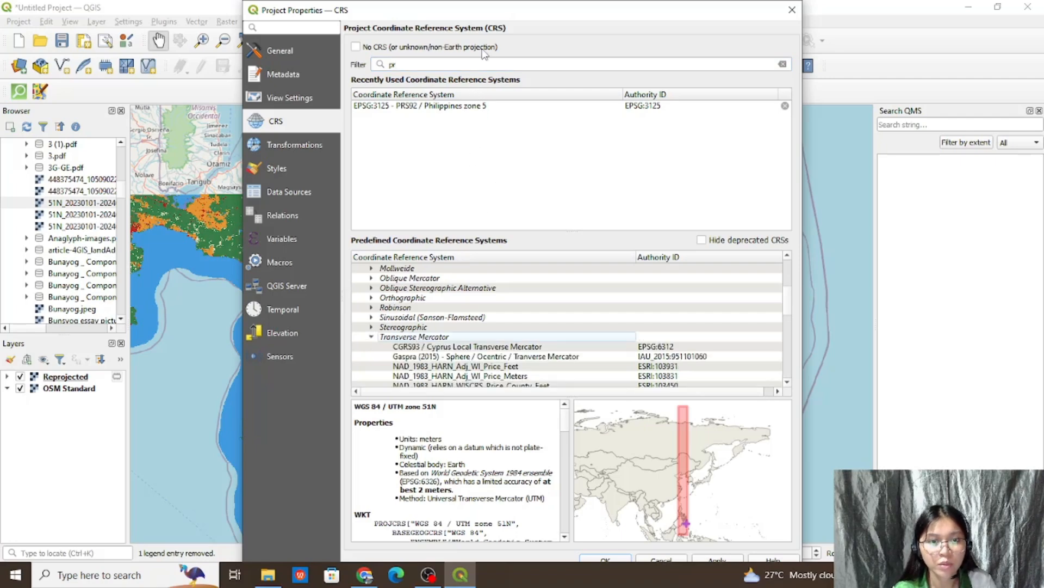
left_click(455, 65)
type("pr")
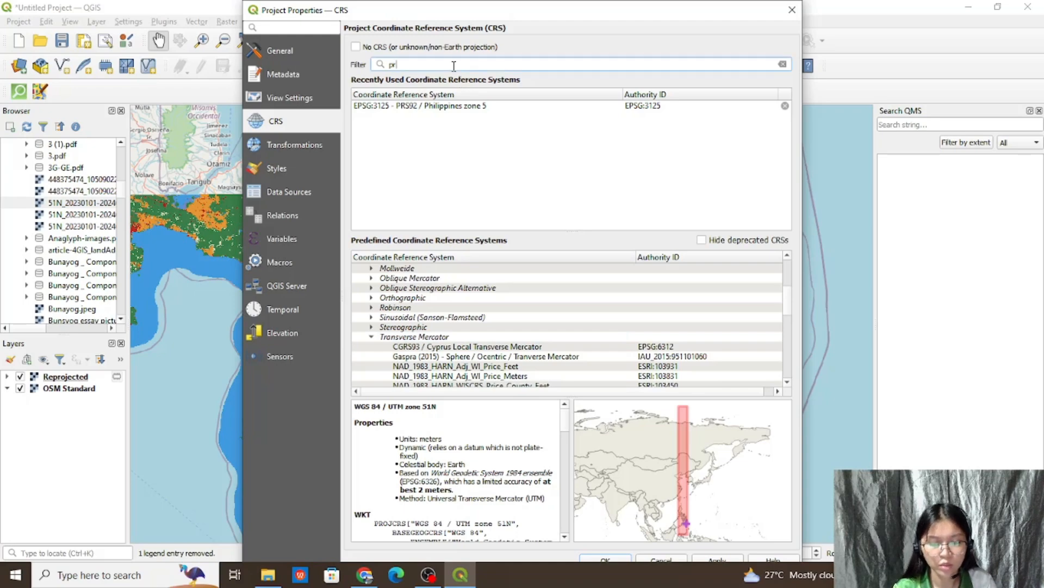
key("BackSpace")
type("hilippines")
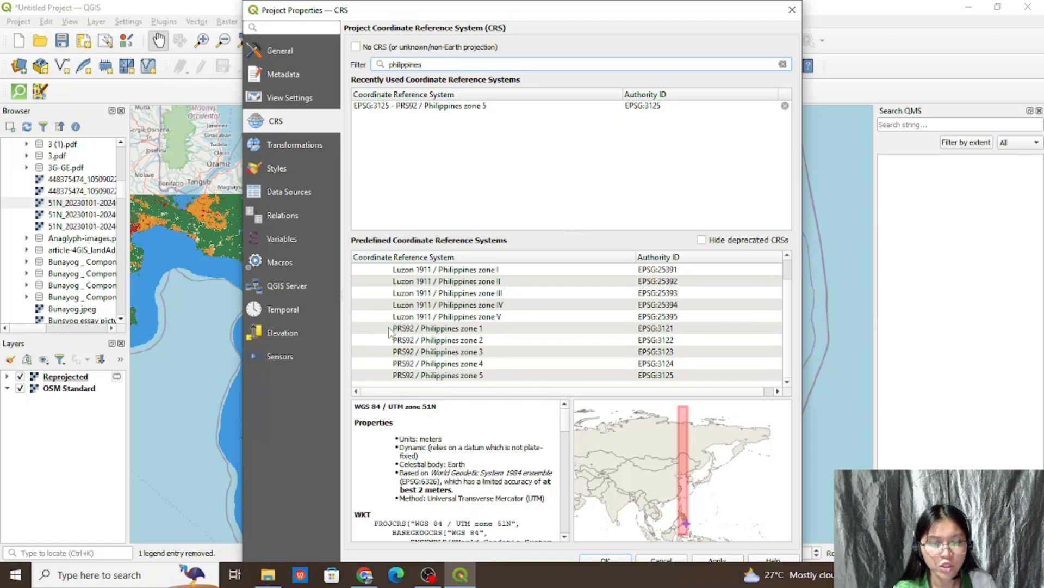
Step: Compare the extents of PRS92 / Philippines zones 2 to 5 and apply zone 5 (EPSG:3125) as the project CRS
left_click(510, 341)
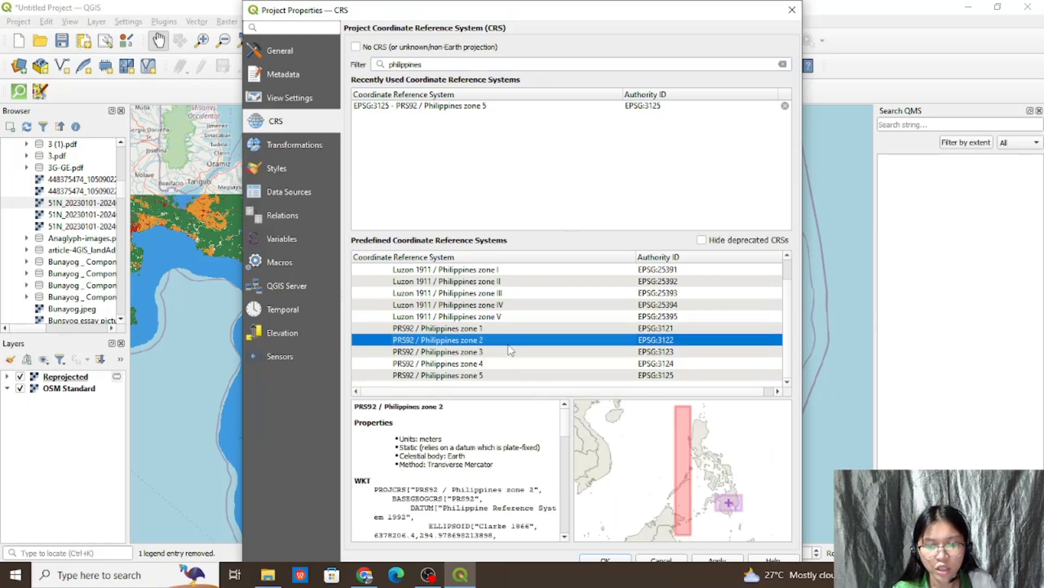
left_click(517, 351)
left_click(518, 364)
left_click(520, 375)
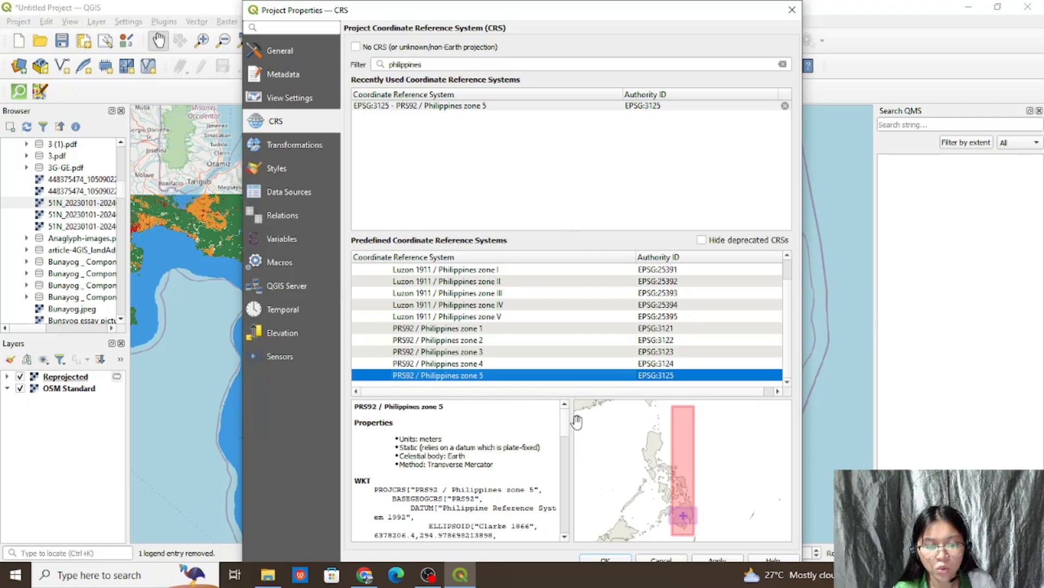
left_click(705, 559)
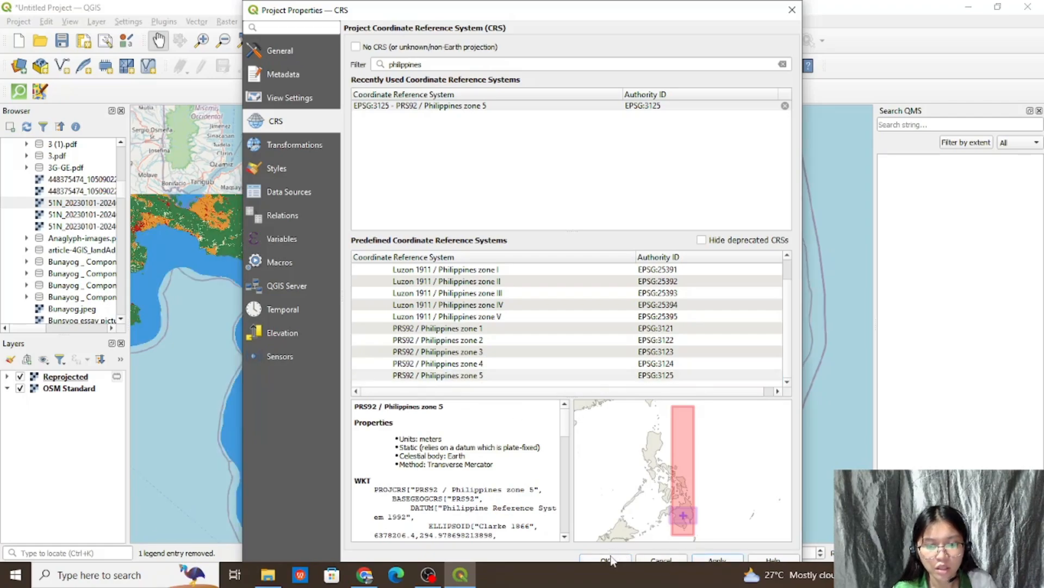
left_click(607, 559)
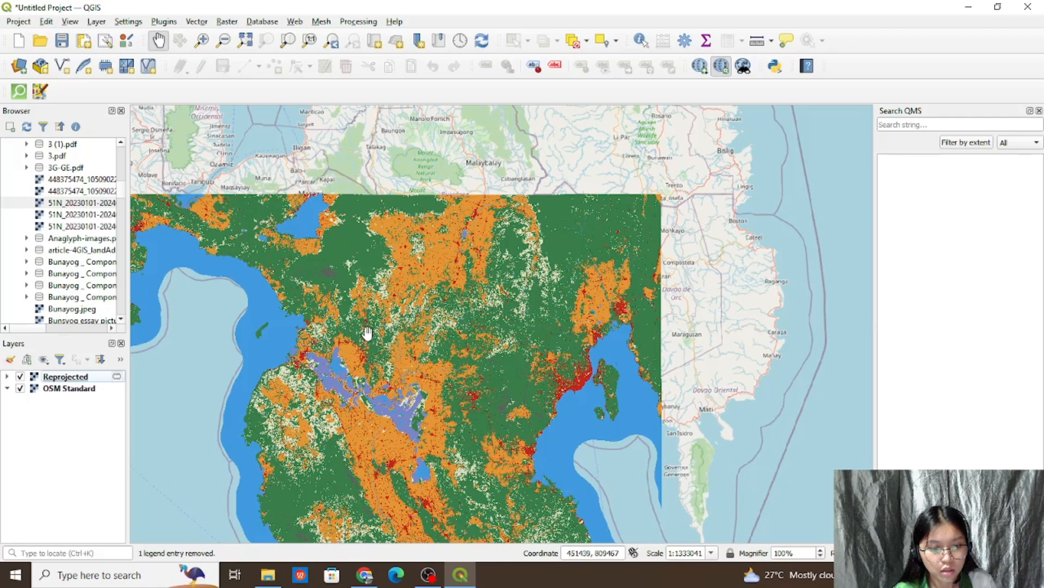
scroll(368, 333, "up", 1)
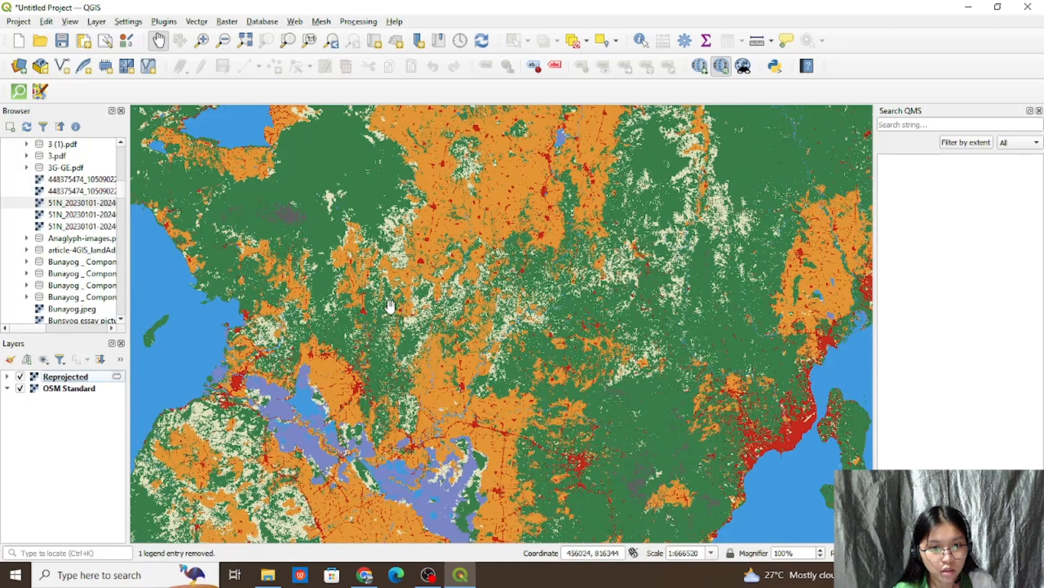
left_click_drag(484, 272, 456, 354)
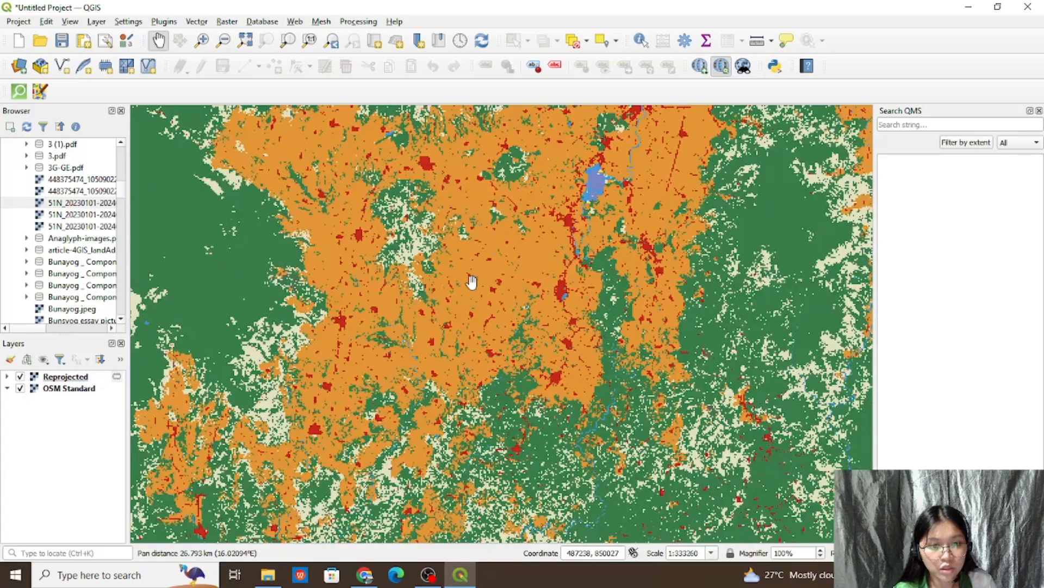
scroll(467, 282, "down", 1)
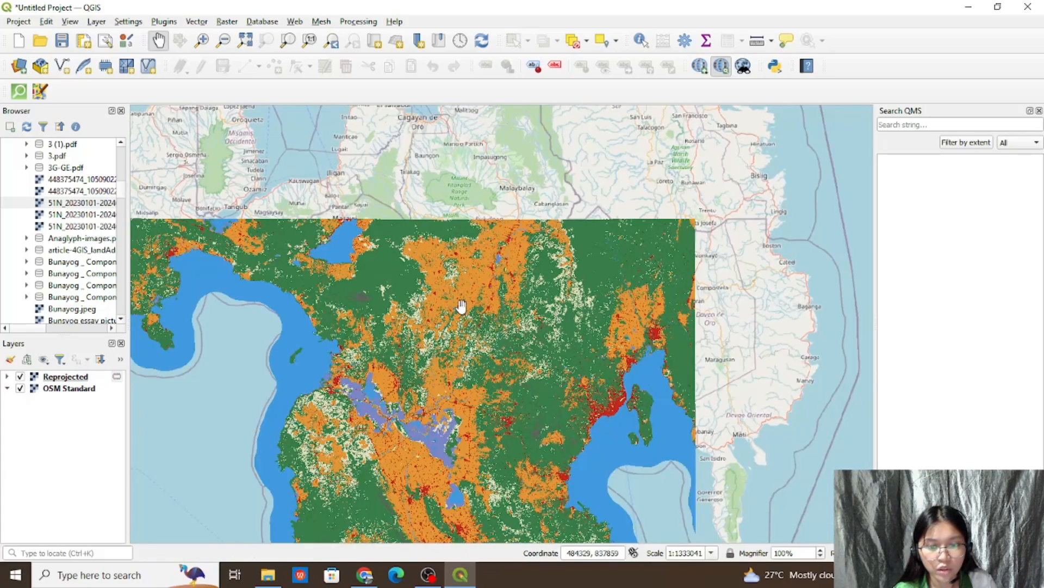
left_click_drag(467, 283, 480, 252)
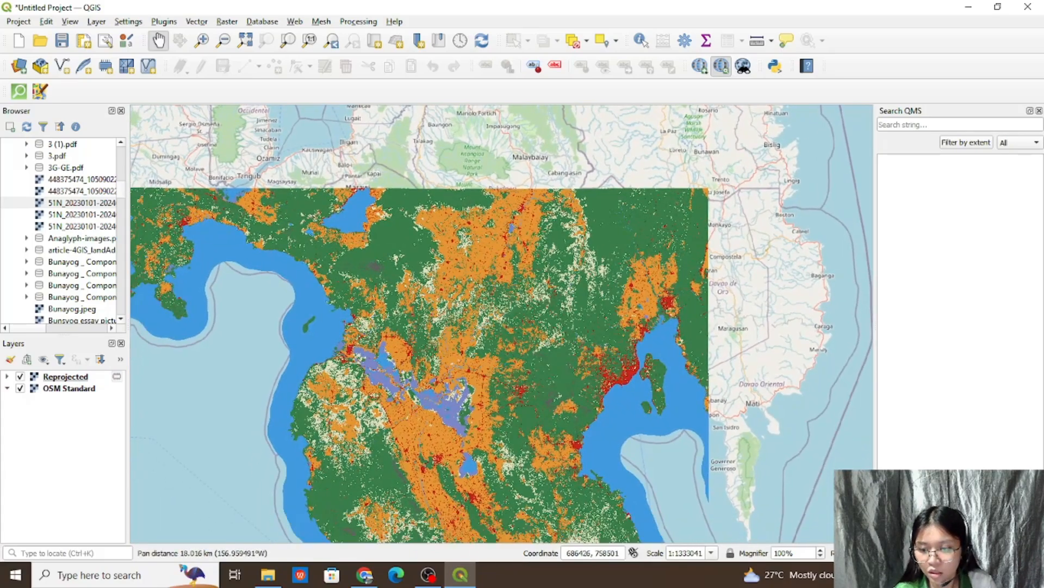
Step: Reapply EPSG:3125 - PRS92 / Philippines zone 5 as the project CRS from the recently used coordinate systems
left_click(990, 552)
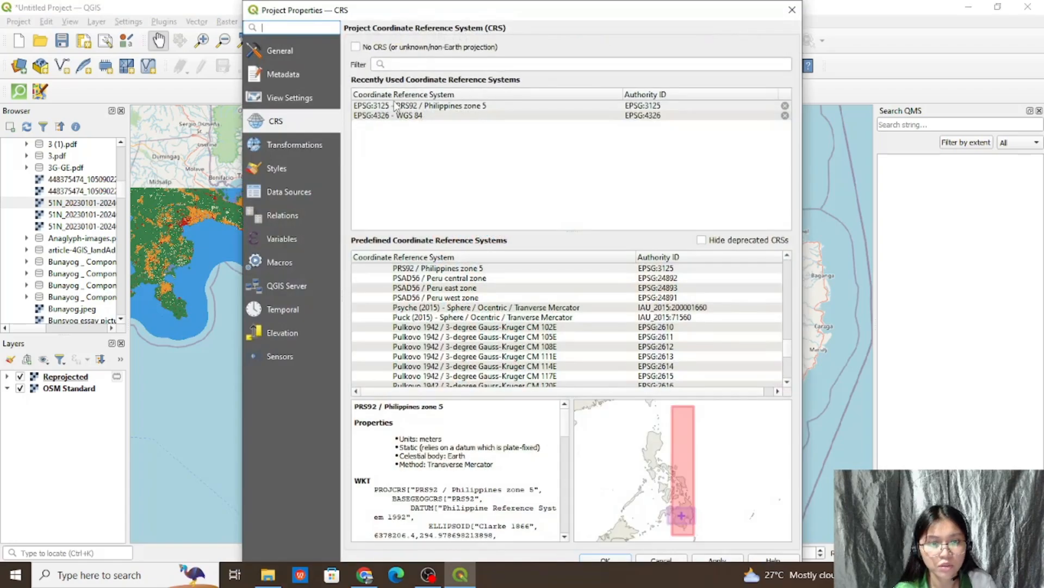
left_click(396, 106)
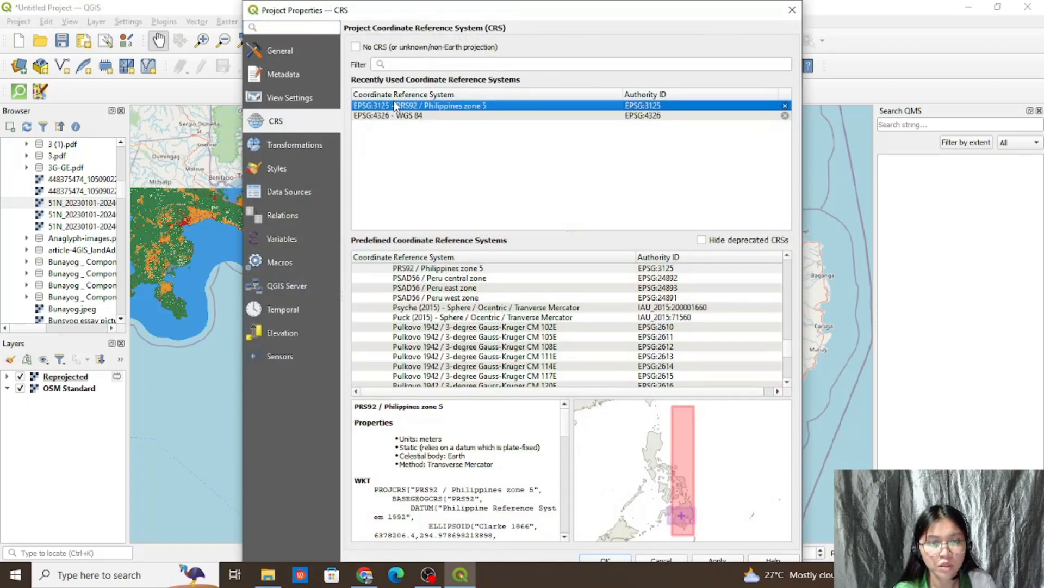
left_click(726, 560)
left_click(609, 558)
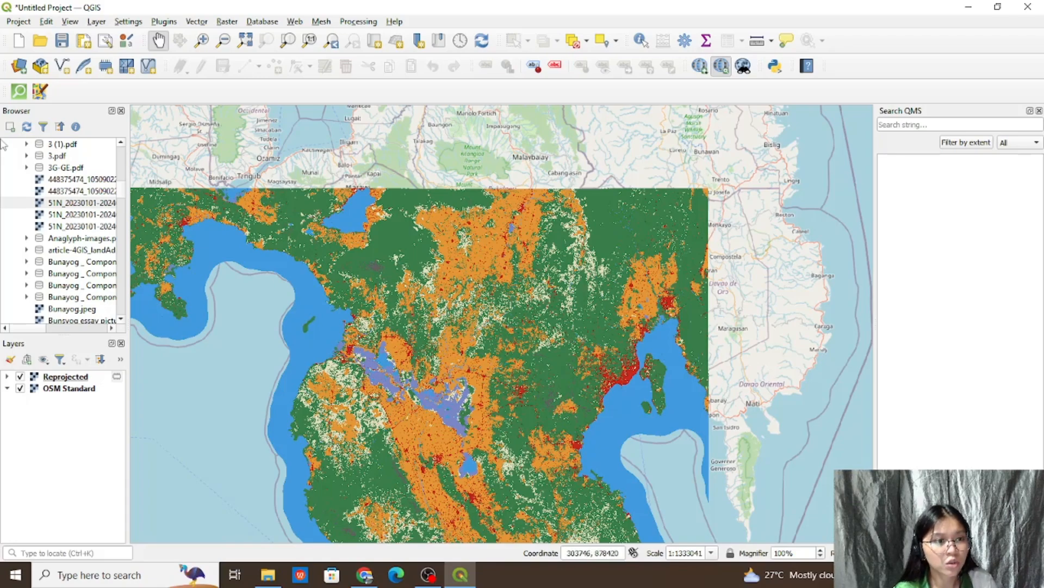
Step: Set up a QuickOSM quick query with the key boundary and the value administrative
left_click(19, 93)
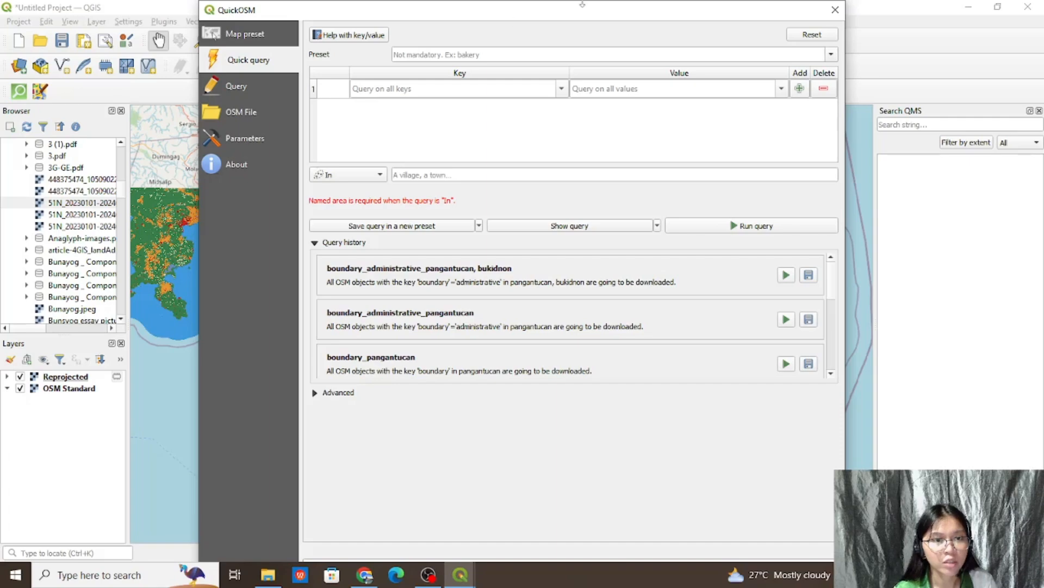
left_click_drag(579, 7, 576, 89)
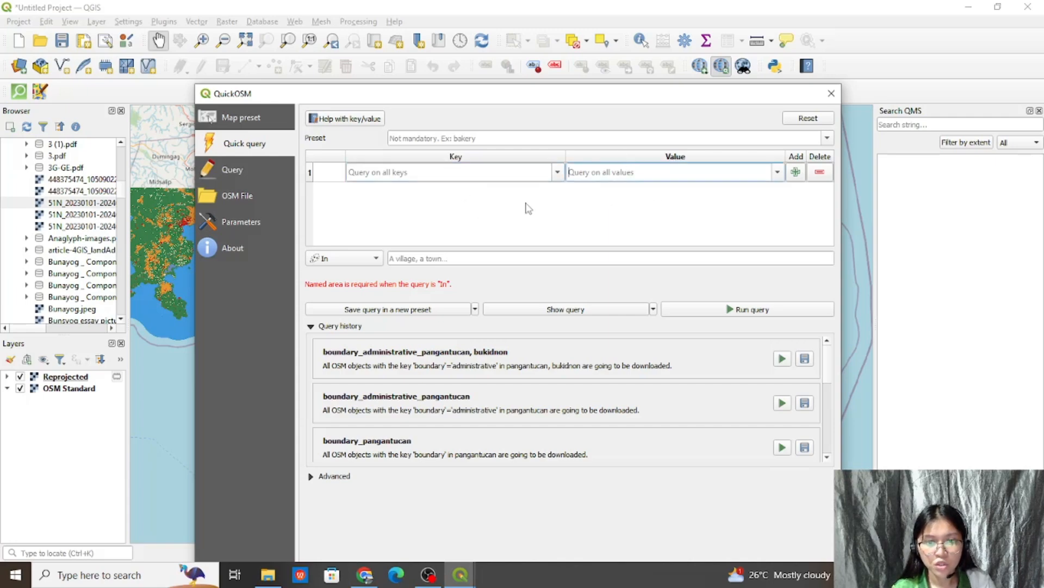
left_click(478, 257)
left_click(461, 172)
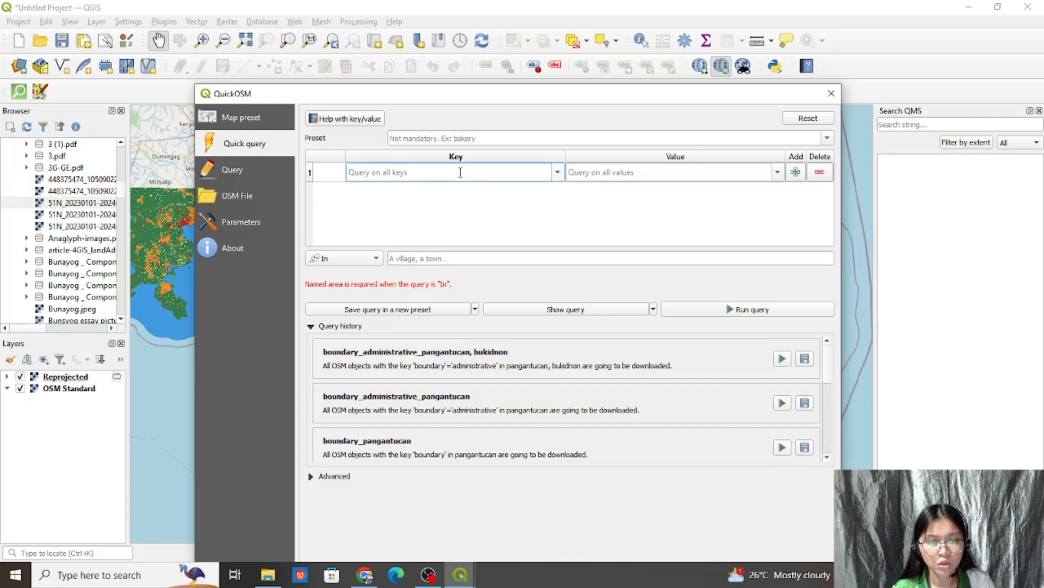
type("bounda")
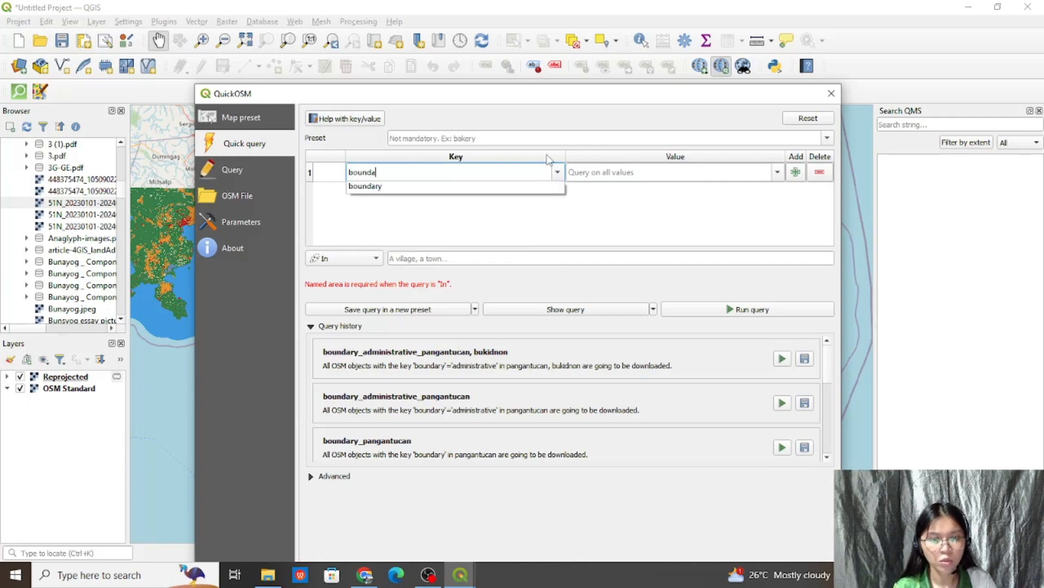
left_click(538, 197)
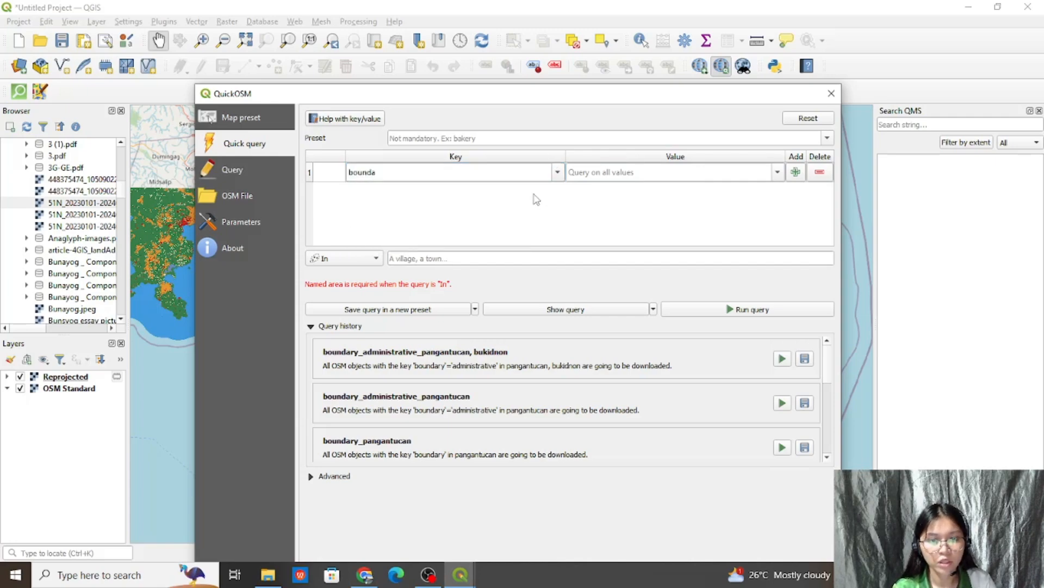
type("ary")
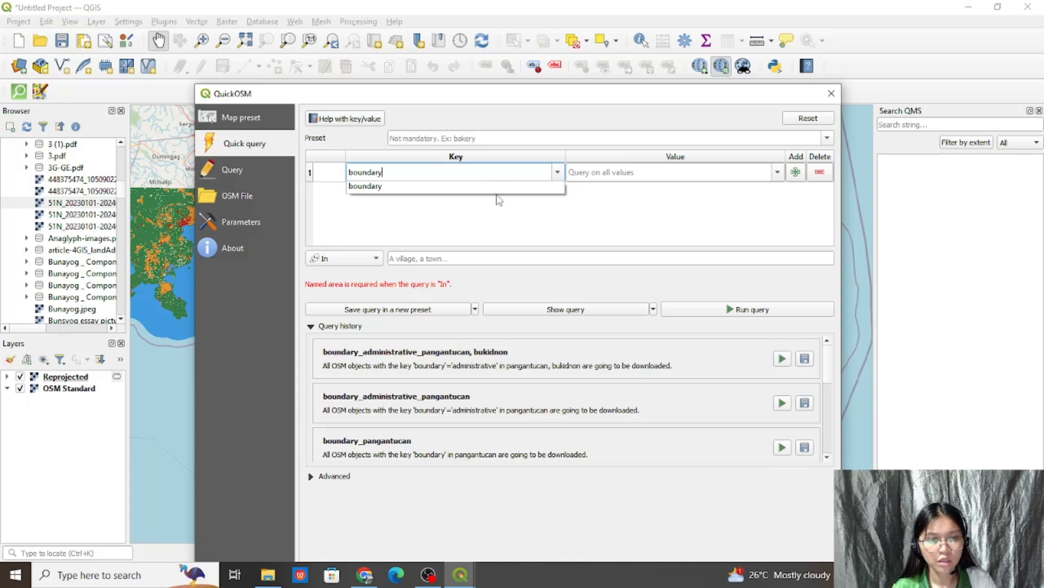
left_click(597, 172)
type("administrative")
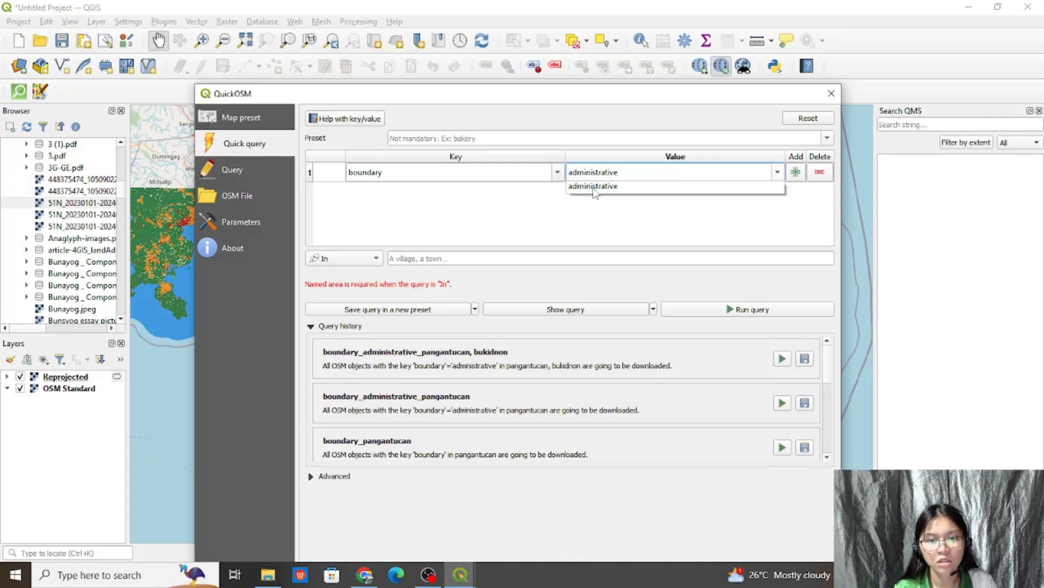
Step: Limit the query to the area "pangantucan, bukidnon", run it to download the boundary layers, and close QuickOSM
left_click(463, 259)
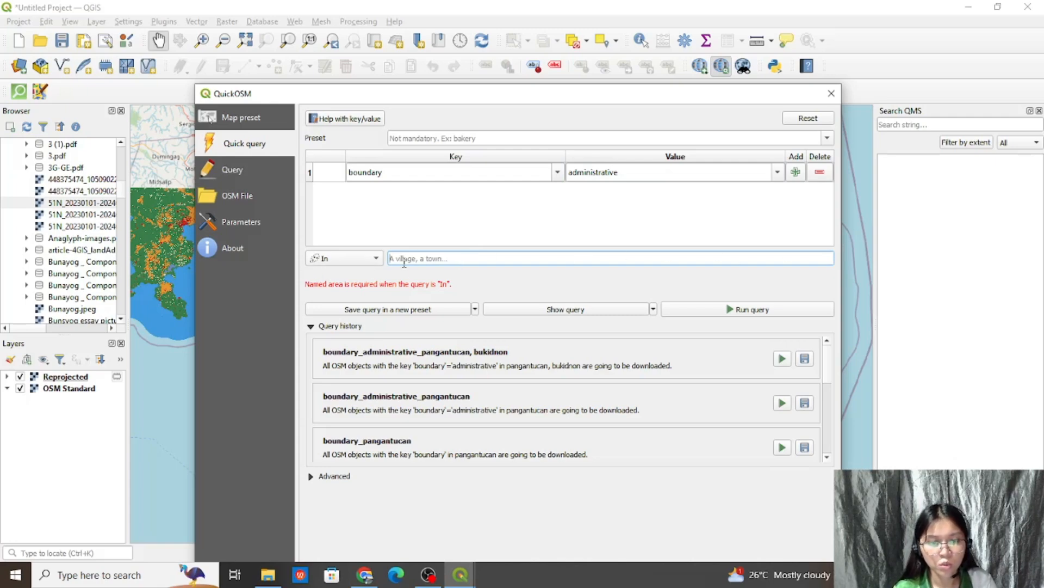
type("pangan")
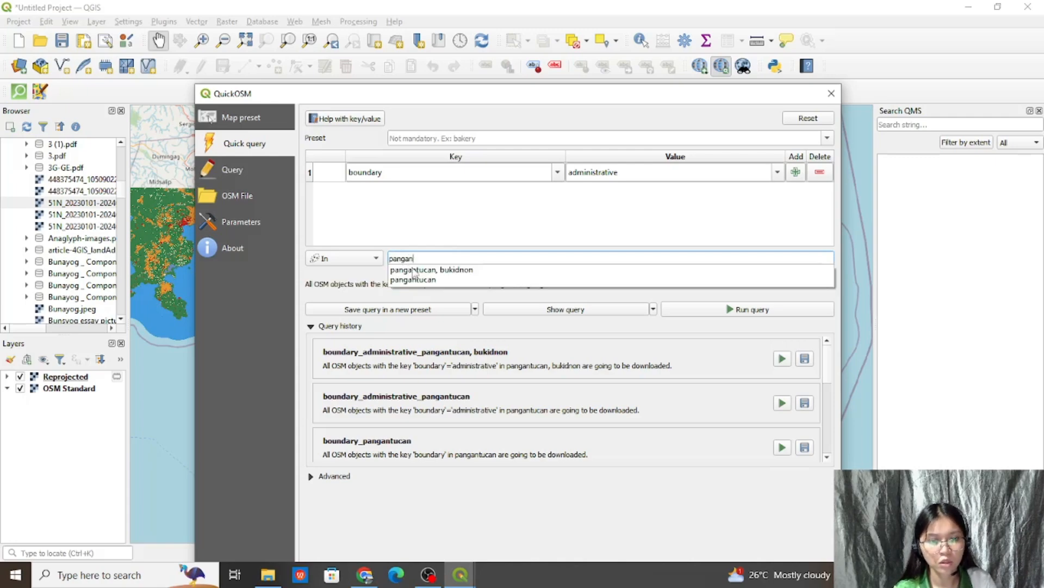
left_click(416, 270)
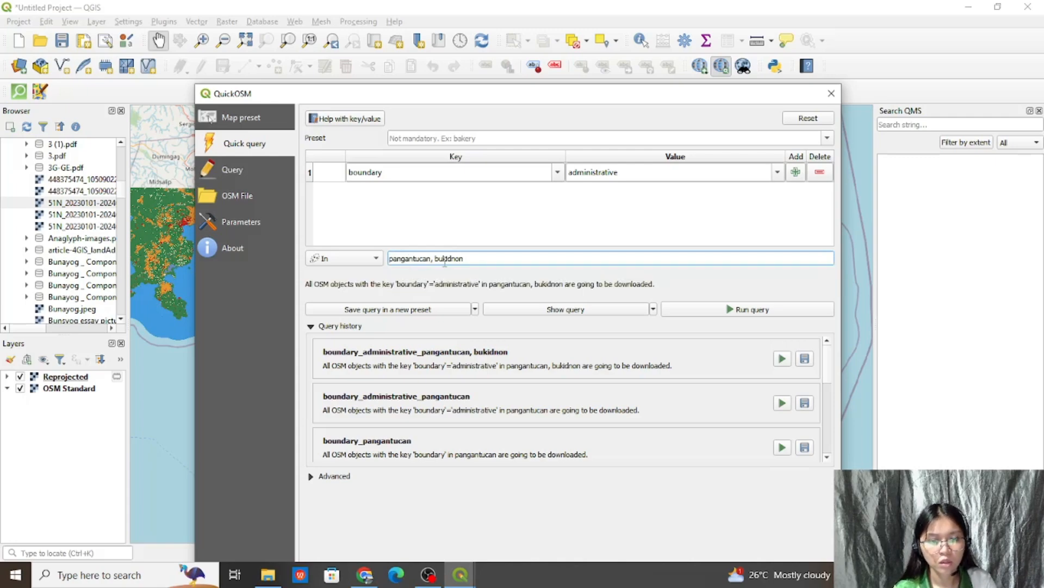
left_click(731, 308)
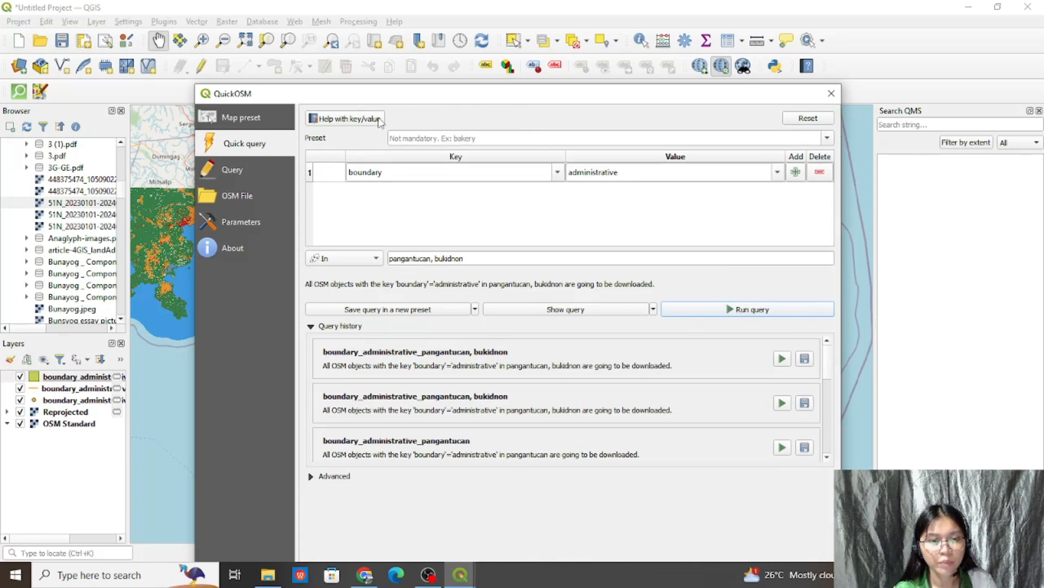
left_click(832, 93)
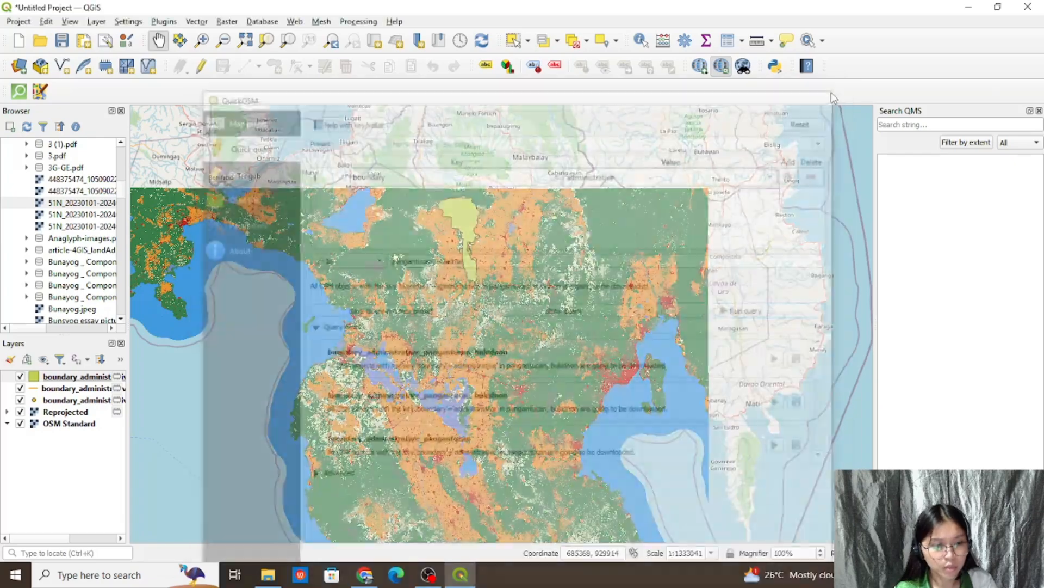
Step: Hide the downloaded boundary polygon and point layers, leaving only the boundary line layer shown over the raster
scroll(451, 217, "up", 1)
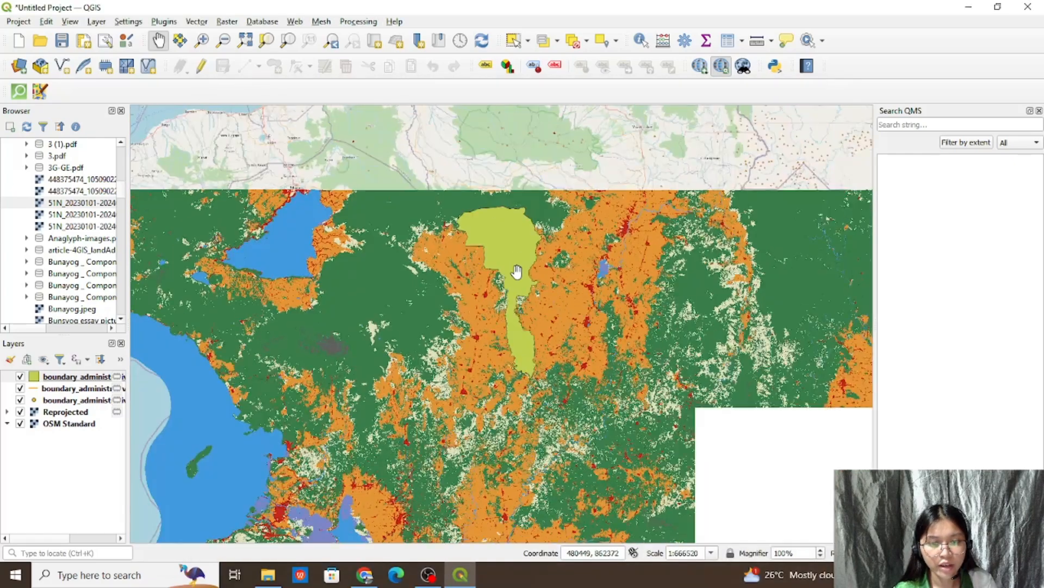
left_click_drag(511, 290, 437, 298)
scroll(437, 298, "up", 1)
scroll(438, 289, "down", 2)
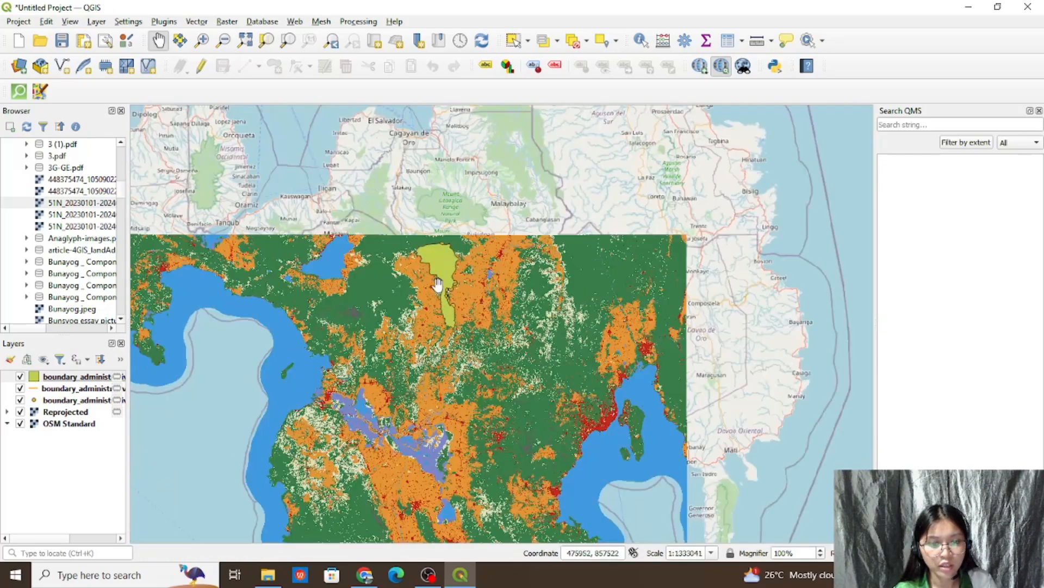
left_click_drag(431, 326, 434, 356)
scroll(423, 240, "up", 1)
scroll(425, 305, "up", 1)
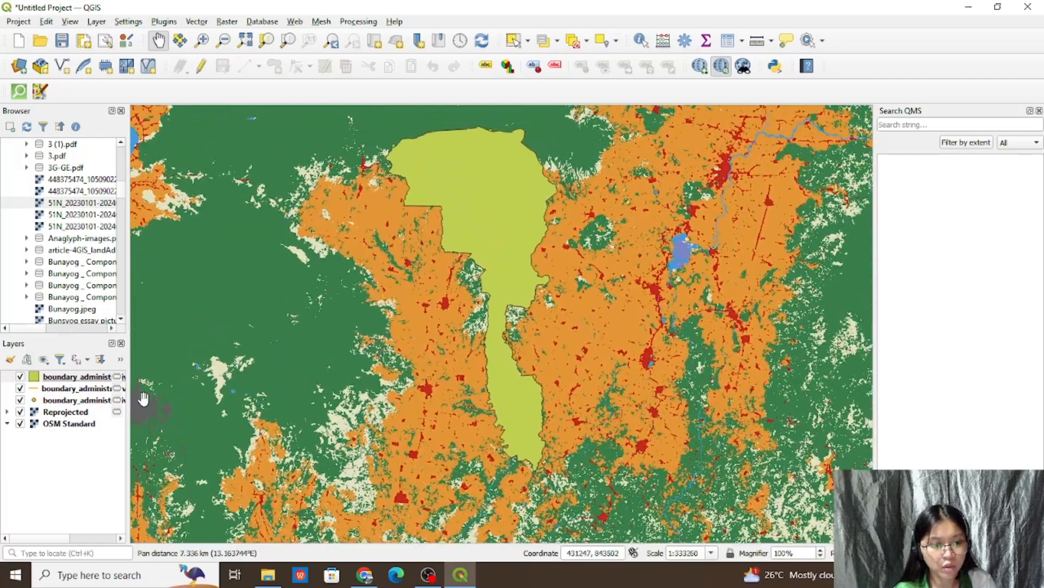
left_click(20, 377)
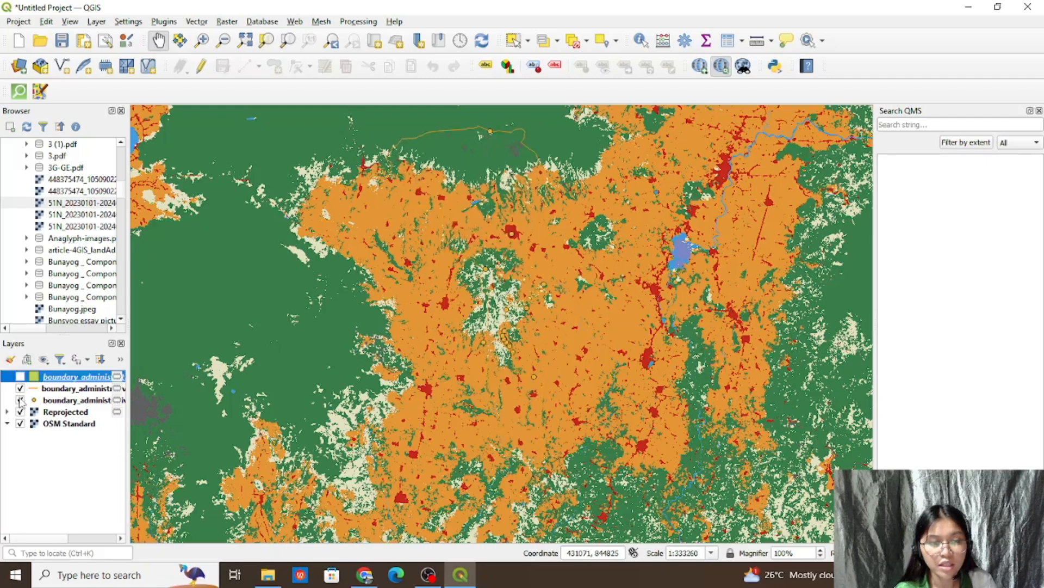
left_click(20, 401)
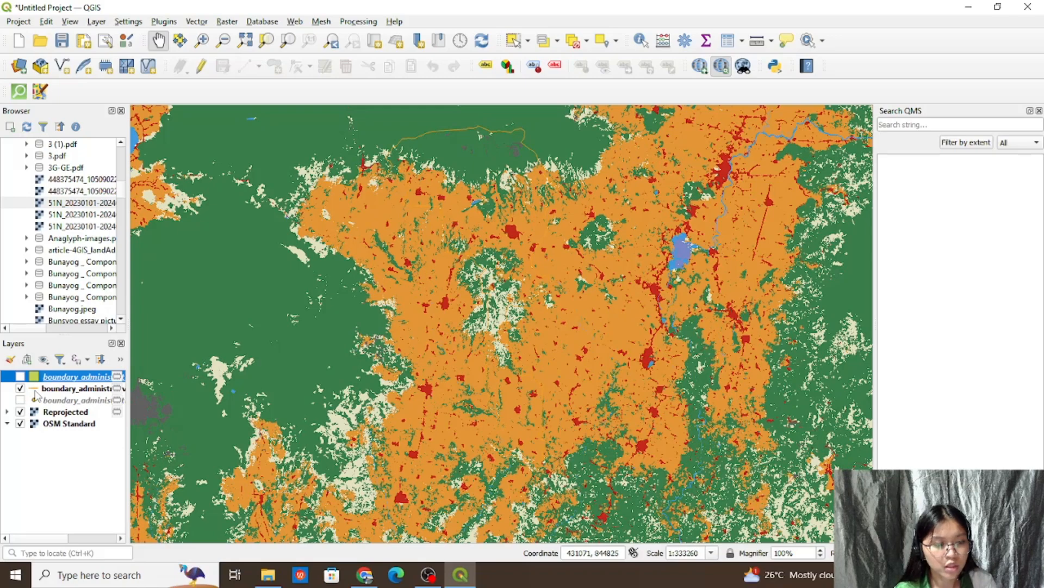
Step: Change the color of the boundary line layer's Simple Line symbol to black
right_click(36, 391)
left_click(31, 393)
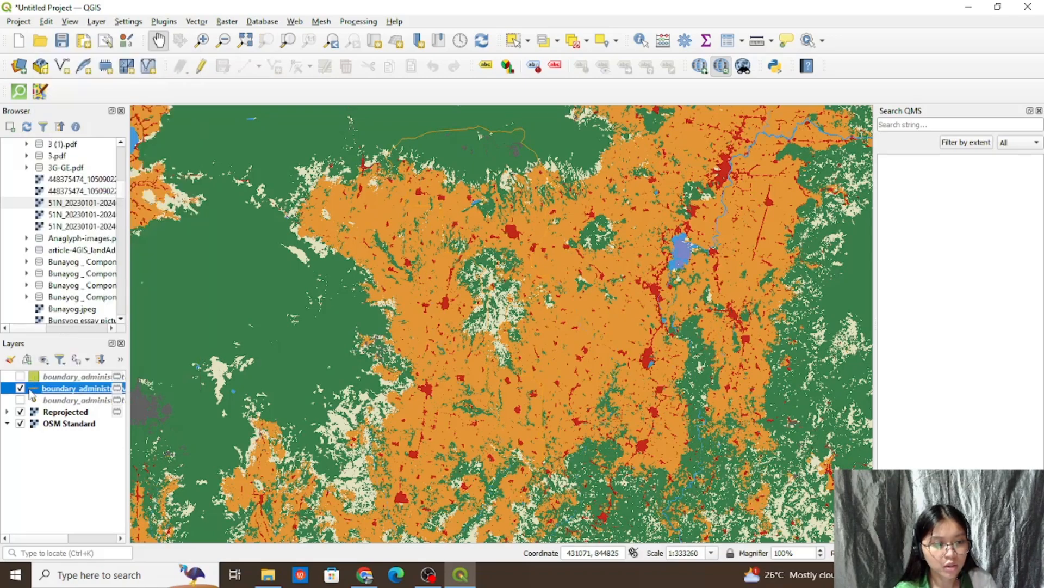
double_click(31, 393)
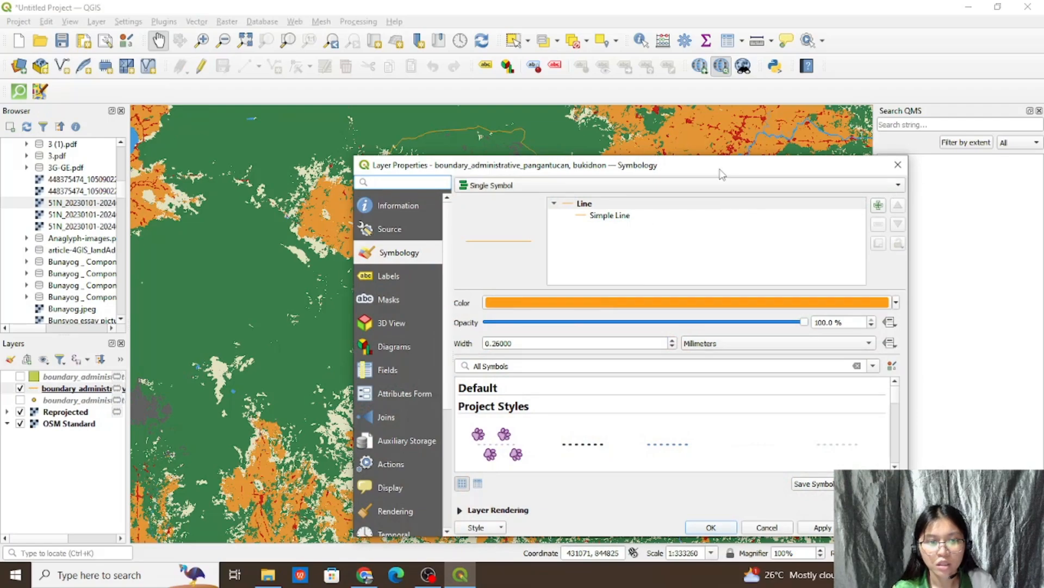
left_click_drag(721, 173, 668, 143)
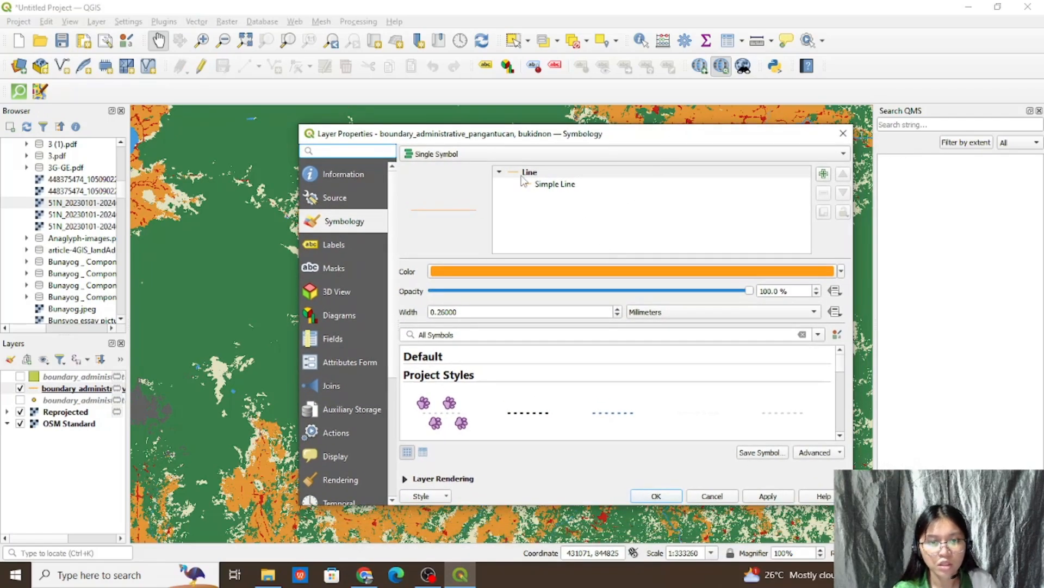
left_click(575, 187)
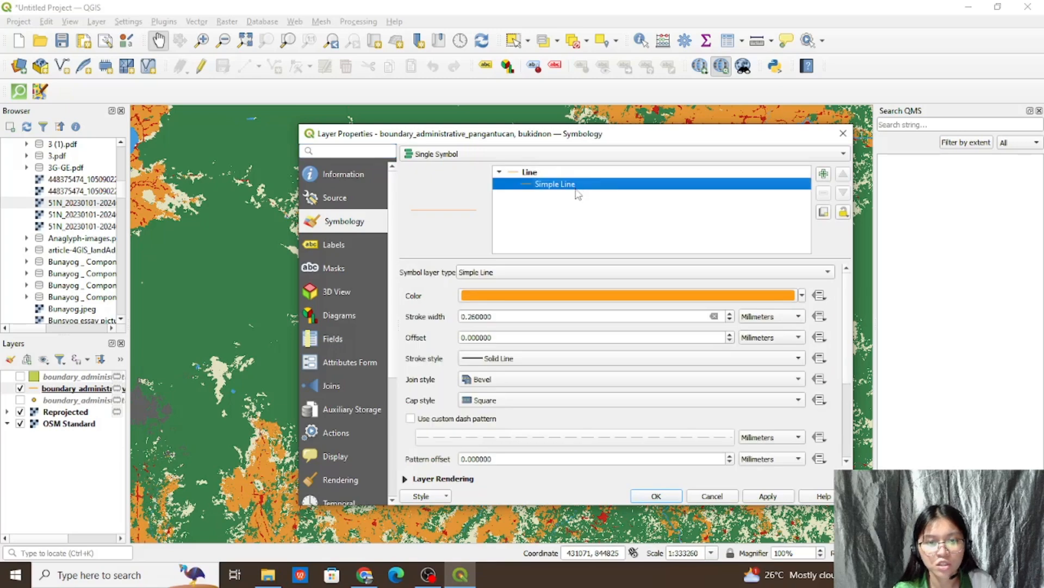
left_click(596, 296)
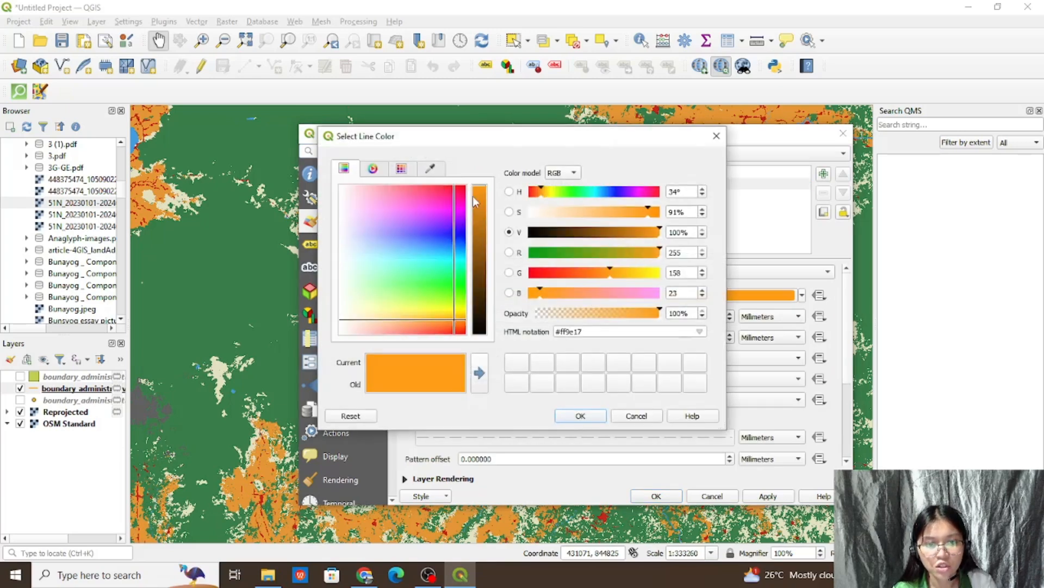
left_click_drag(474, 201, 481, 351)
left_click(567, 420)
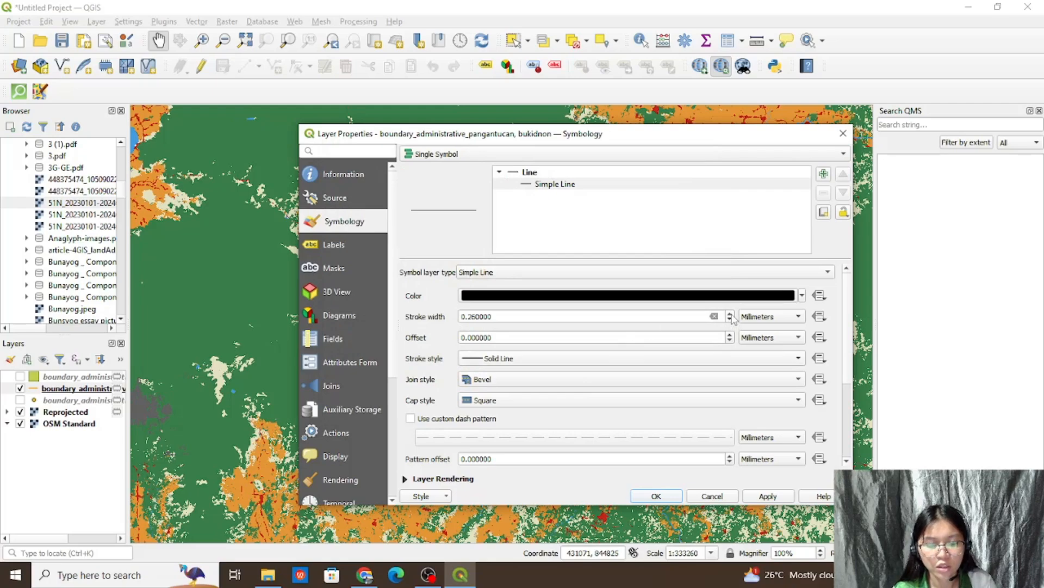
Step: Set the boundary line's stroke width to 1.06 mm and apply the symbology
left_click_drag(740, 144, 642, 104)
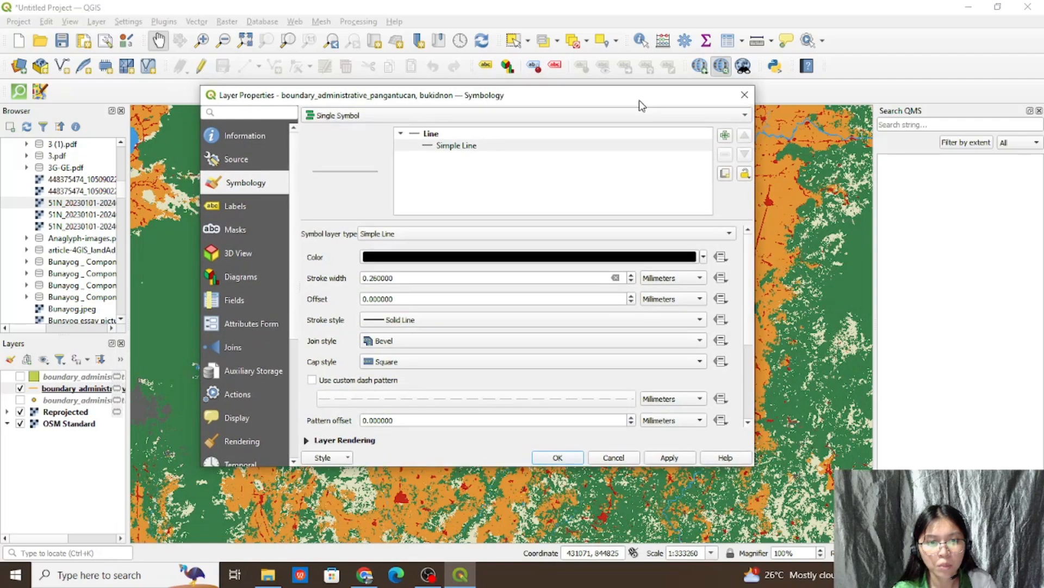
left_click(631, 275)
left_click(631, 275)
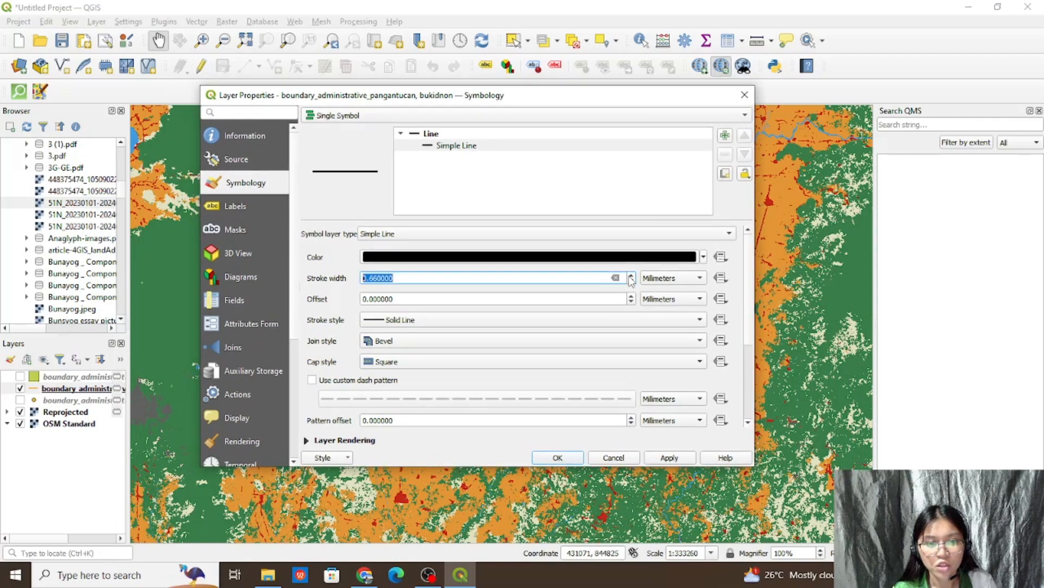
left_click(631, 276)
left_click(631, 275)
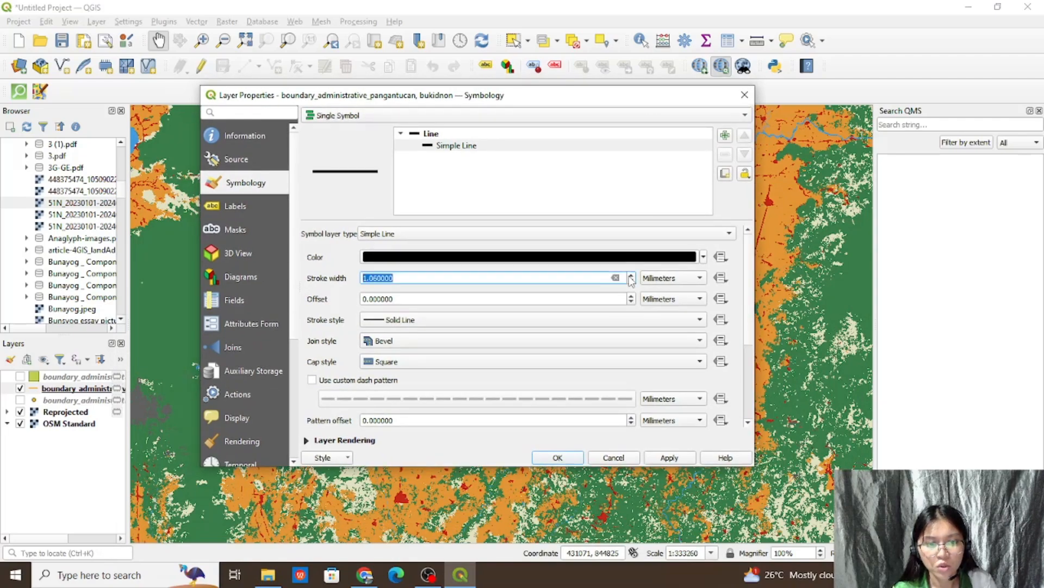
left_click(670, 459)
left_click(566, 459)
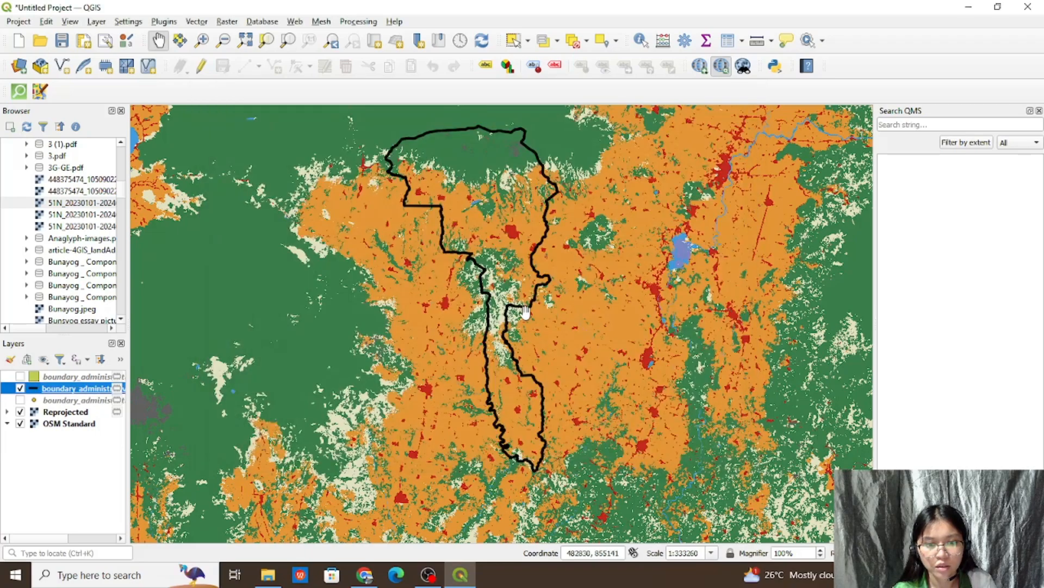
Step: Clip the Reprojected raster by mask layer, using the boundary_administrative_pangantucan, bukidnon polygon as the mask, and close the tool
left_click_drag(512, 280, 493, 296)
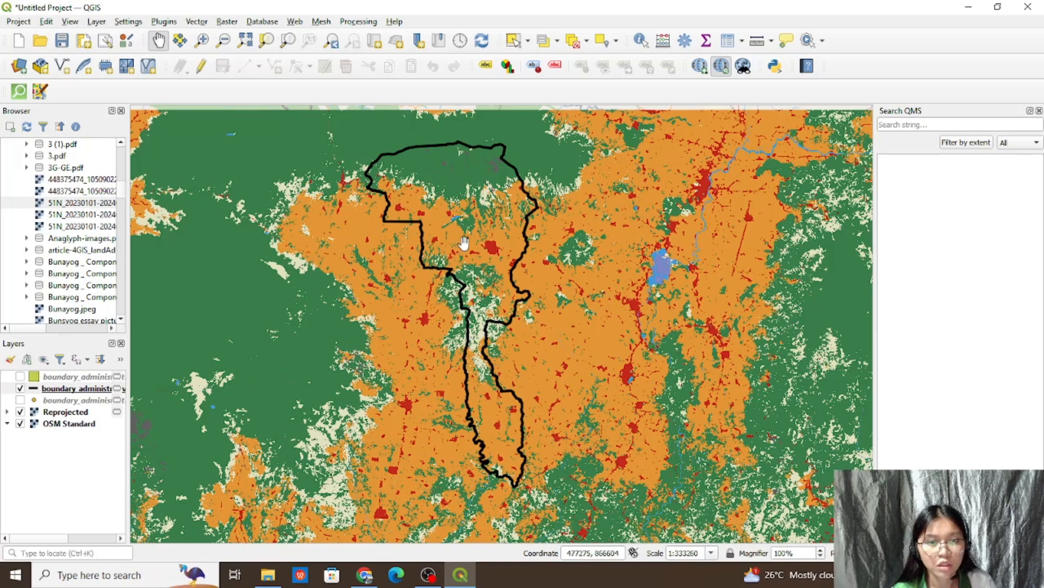
left_click(229, 22)
mouse_move(249, 68)
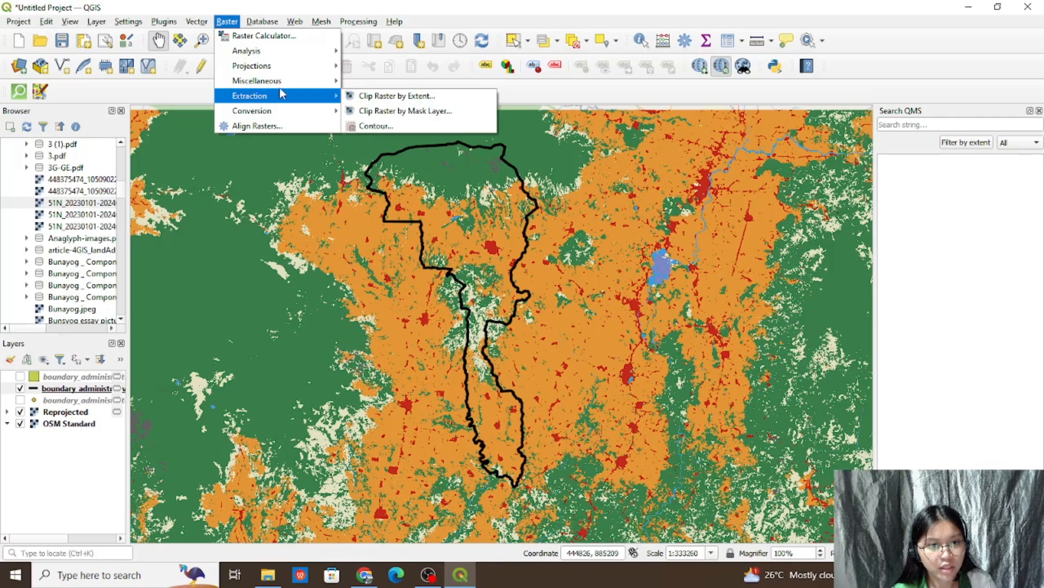
mouse_move(332, 96)
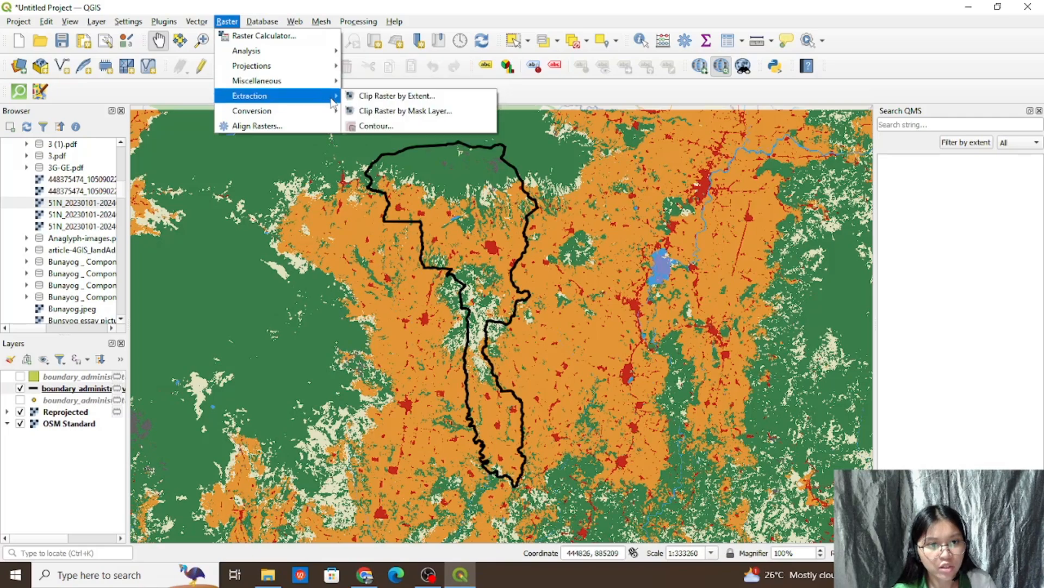
left_click(368, 111)
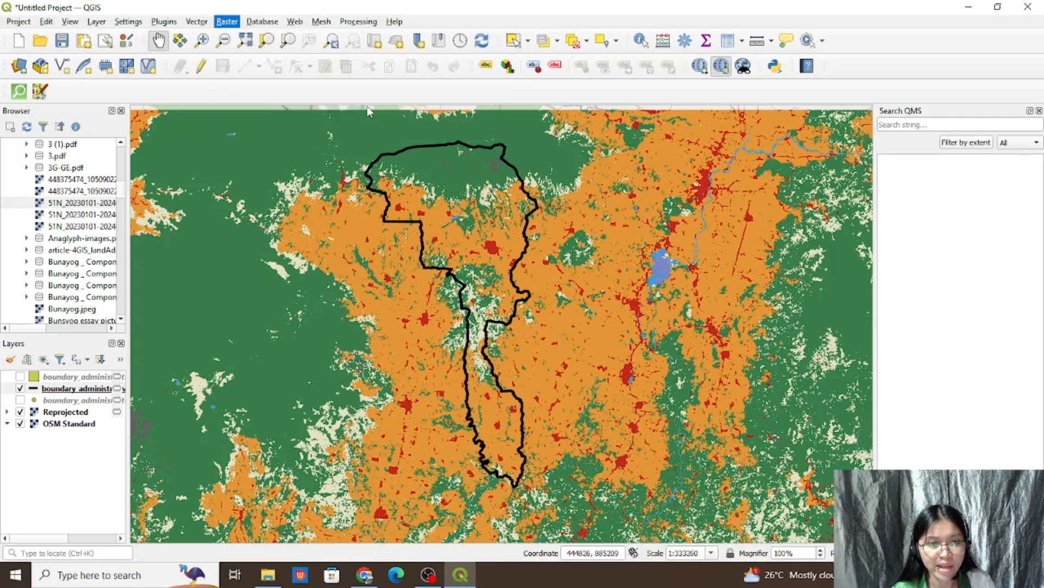
left_click(580, 145)
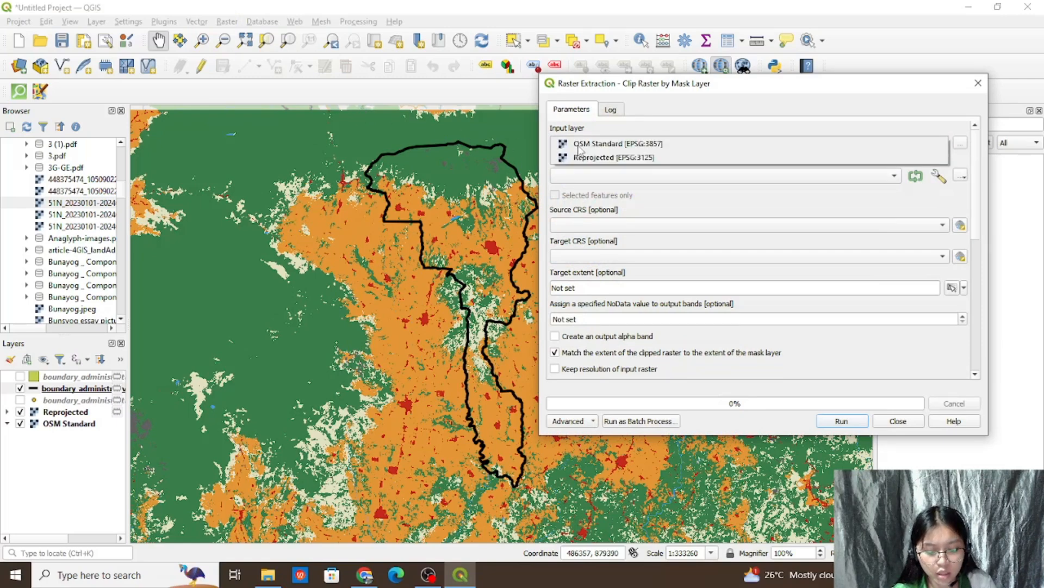
left_click(582, 158)
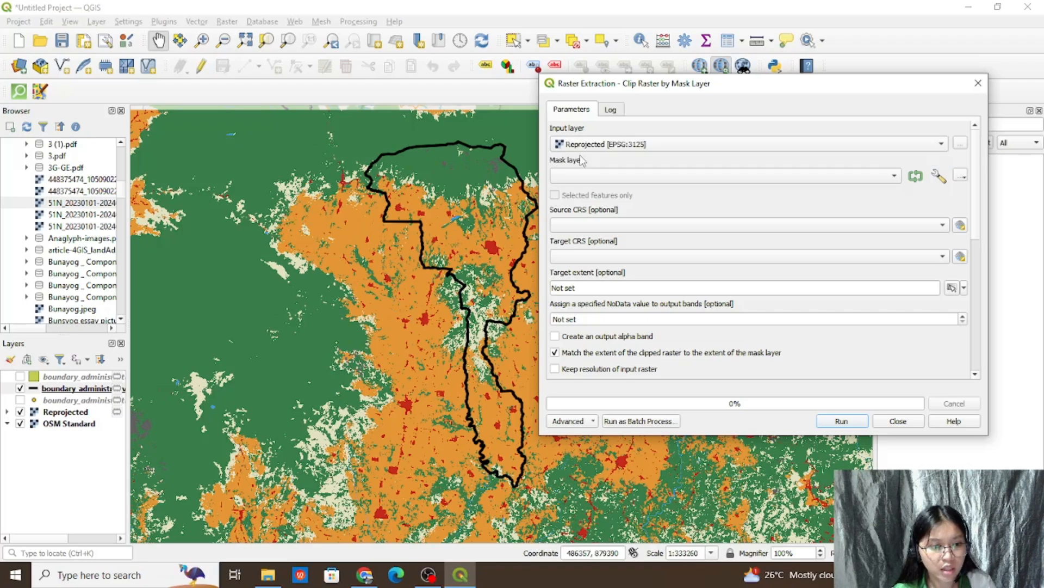
left_click(582, 175)
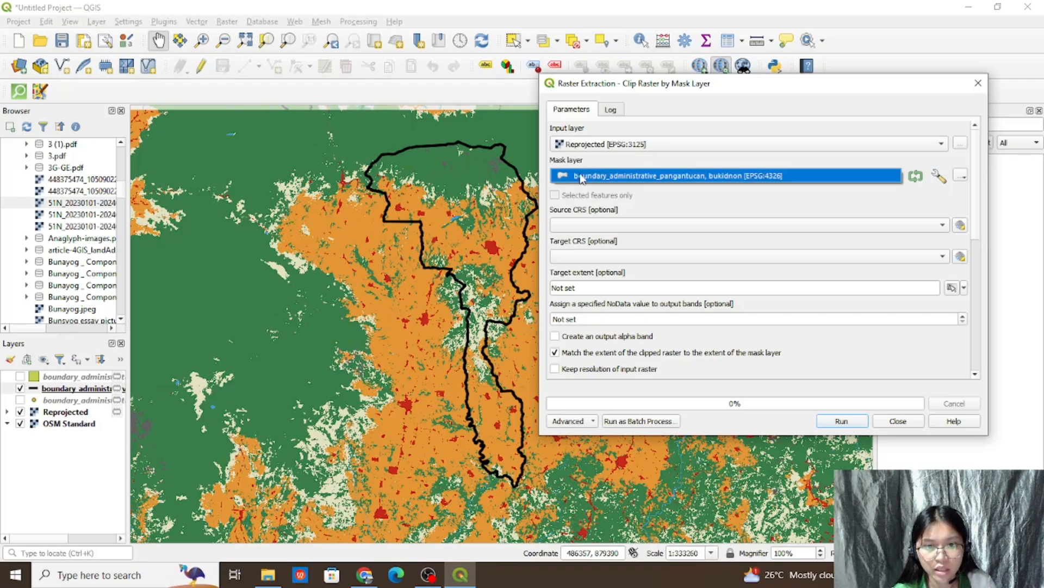
left_click(581, 177)
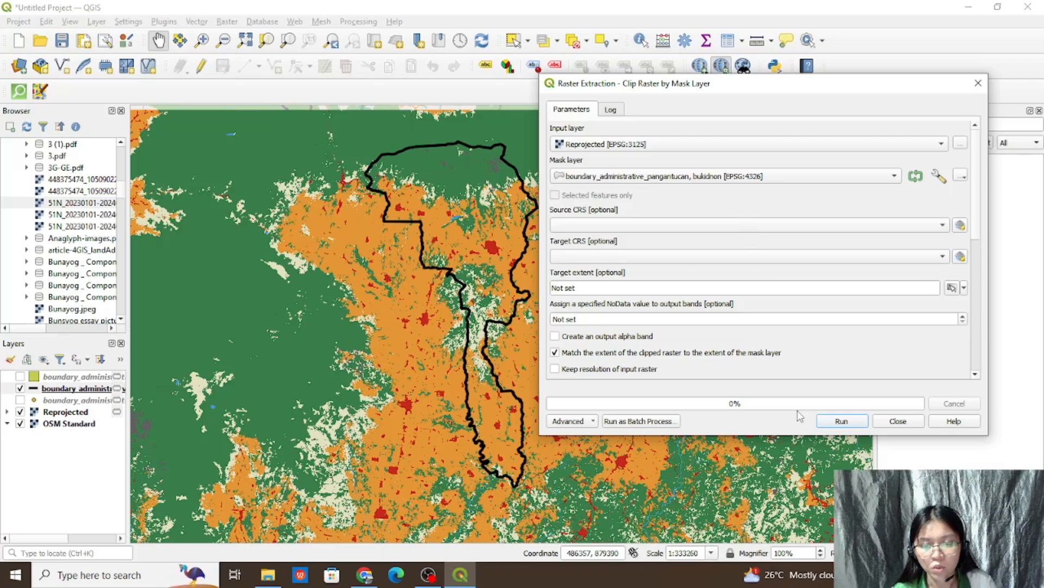
left_click(849, 422)
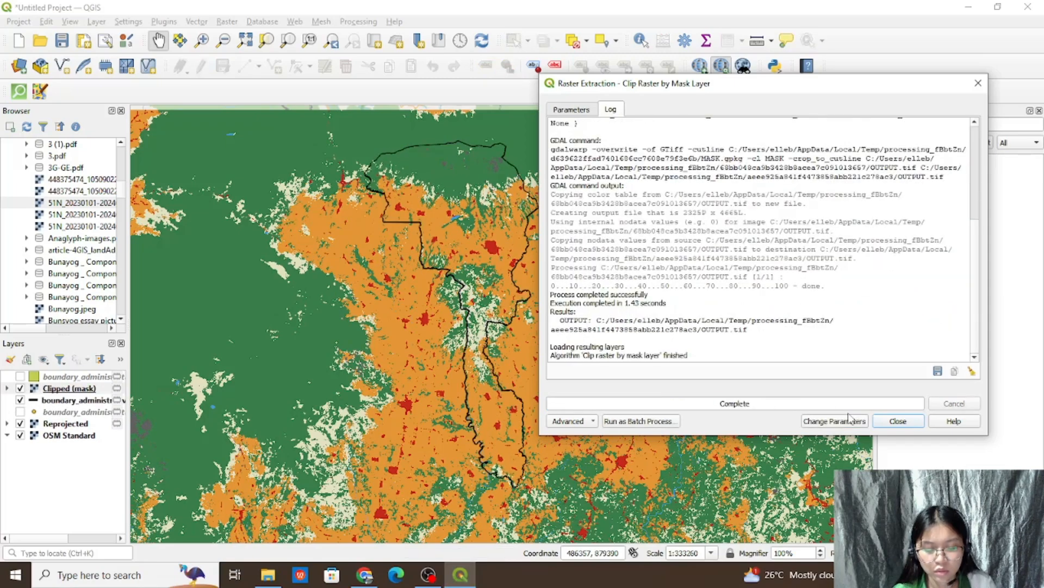
left_click(898, 421)
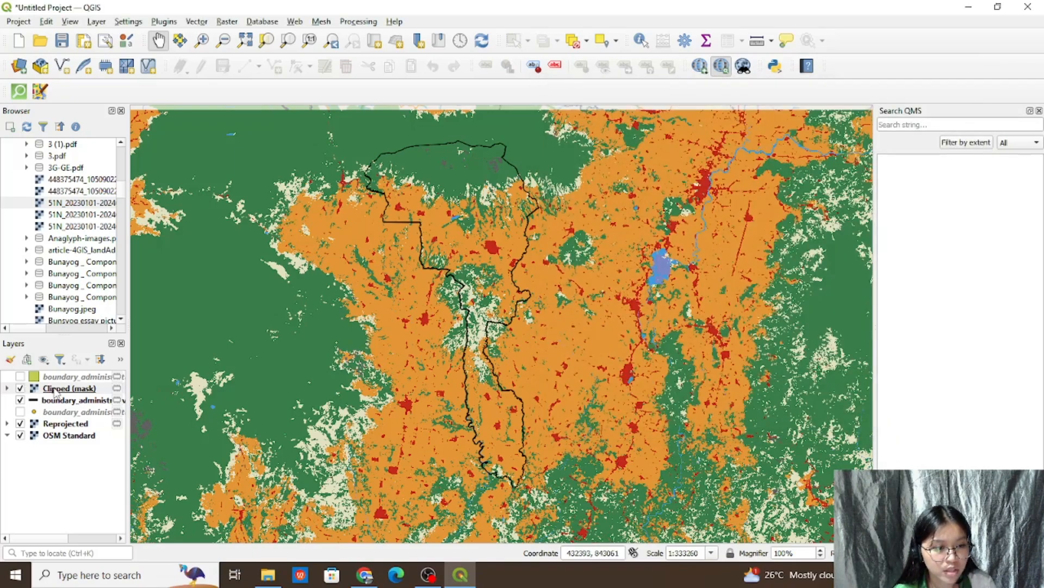
Step: Remove the Reprojected raster layer from the project, leaving the clipped raster over the OSM Standard basemap
right_click(46, 426)
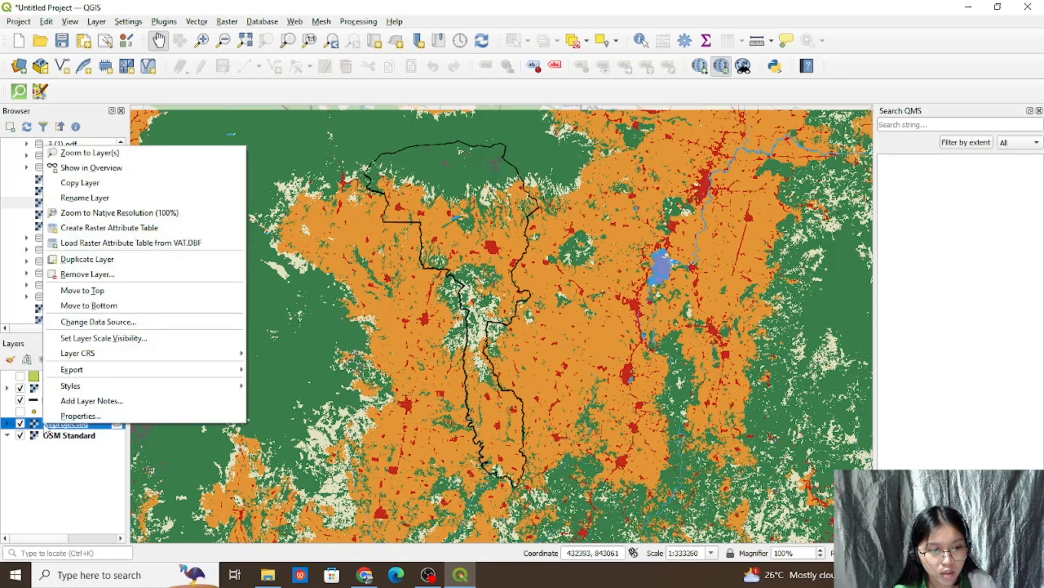
left_click(37, 389)
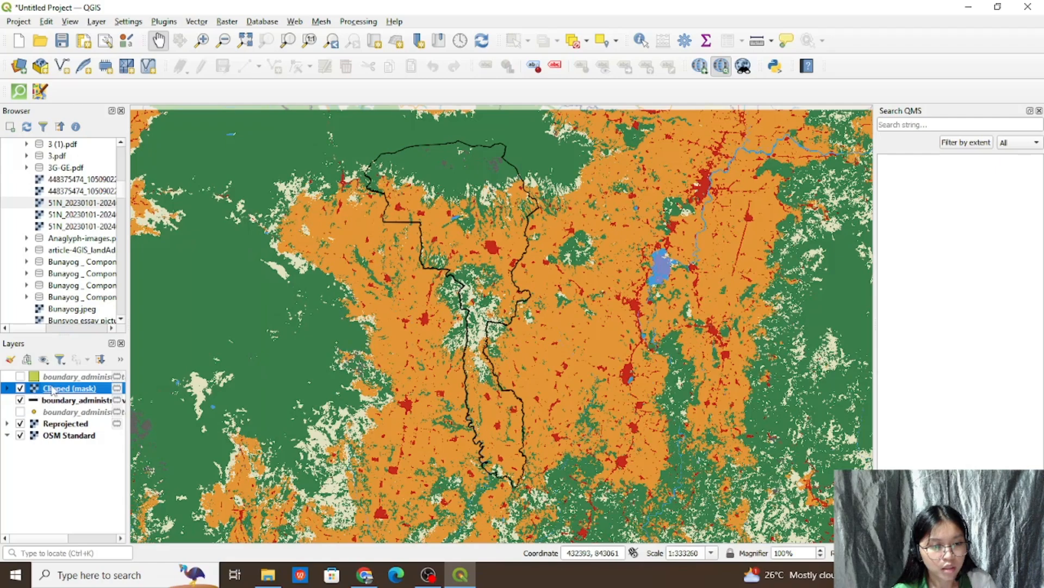
right_click(62, 427)
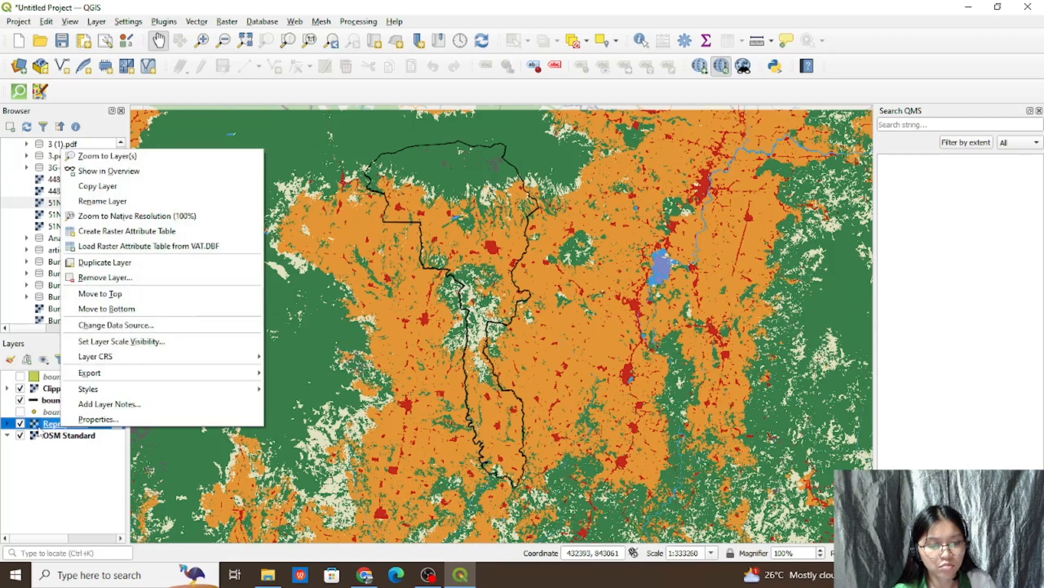
left_click(207, 287)
left_click(495, 297)
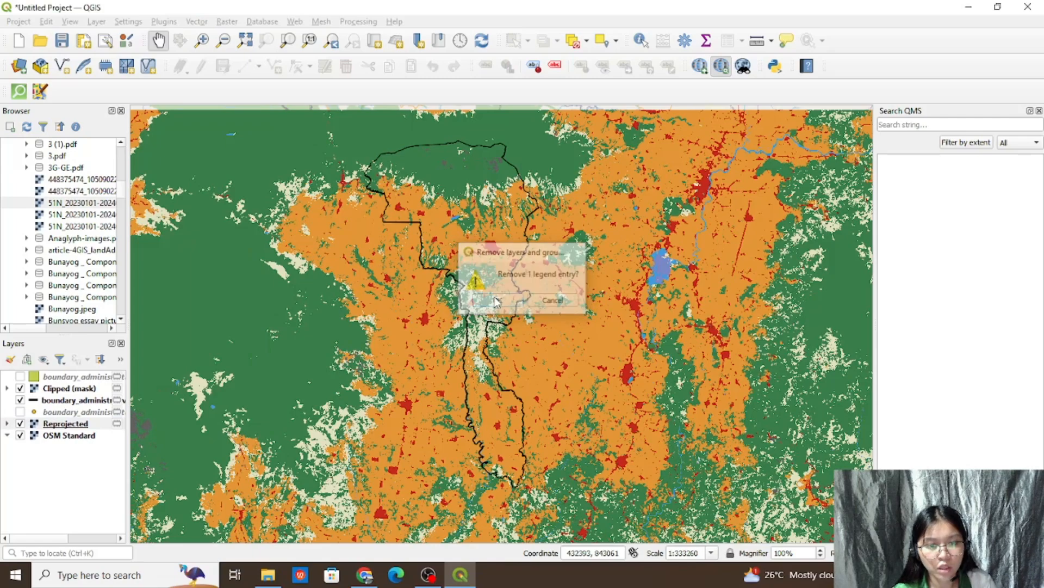
scroll(494, 297, "up", 1)
scroll(494, 297, "down", 2)
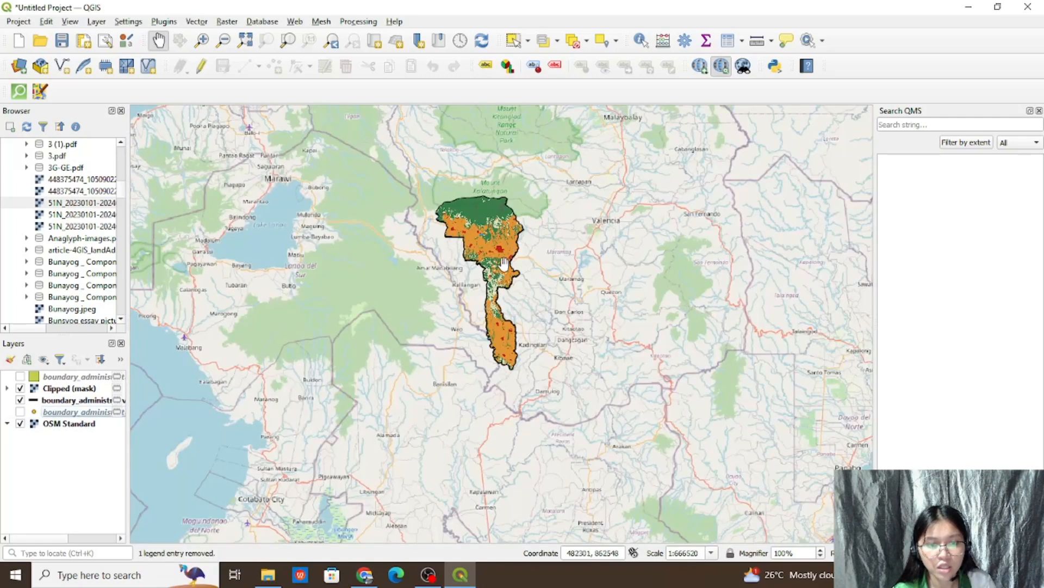
left_click_drag(503, 272, 489, 311)
scroll(488, 311, "up", 1)
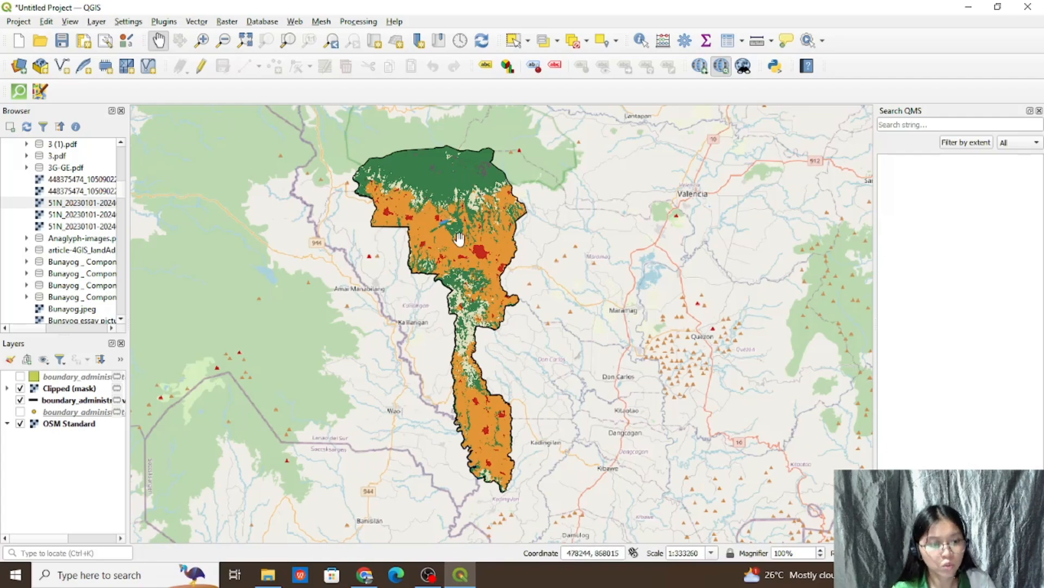
Step: Open the symbology settings of the Clipped (mask) layer
double_click(70, 388)
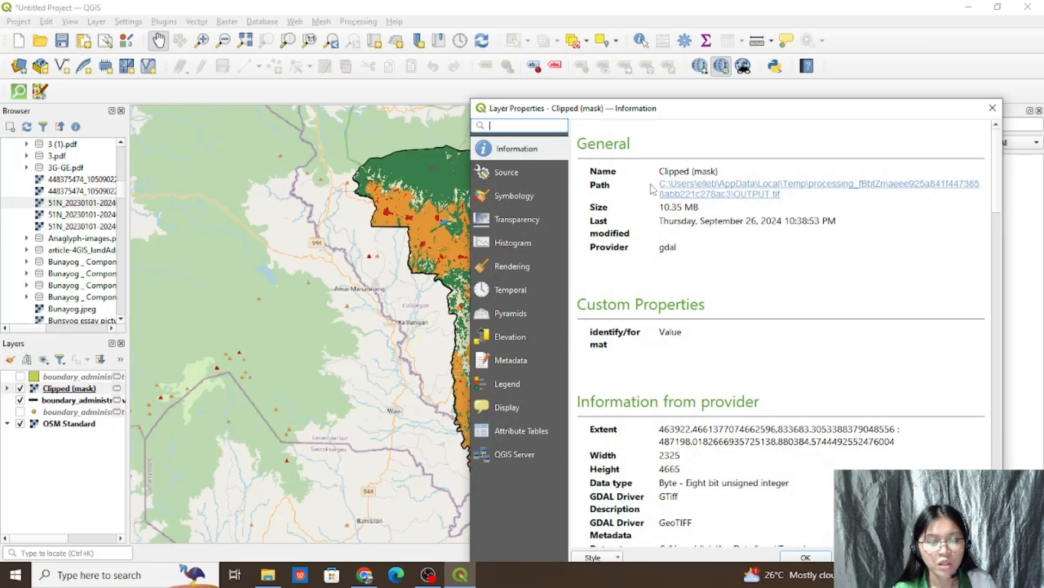
left_click_drag(703, 113, 774, 64)
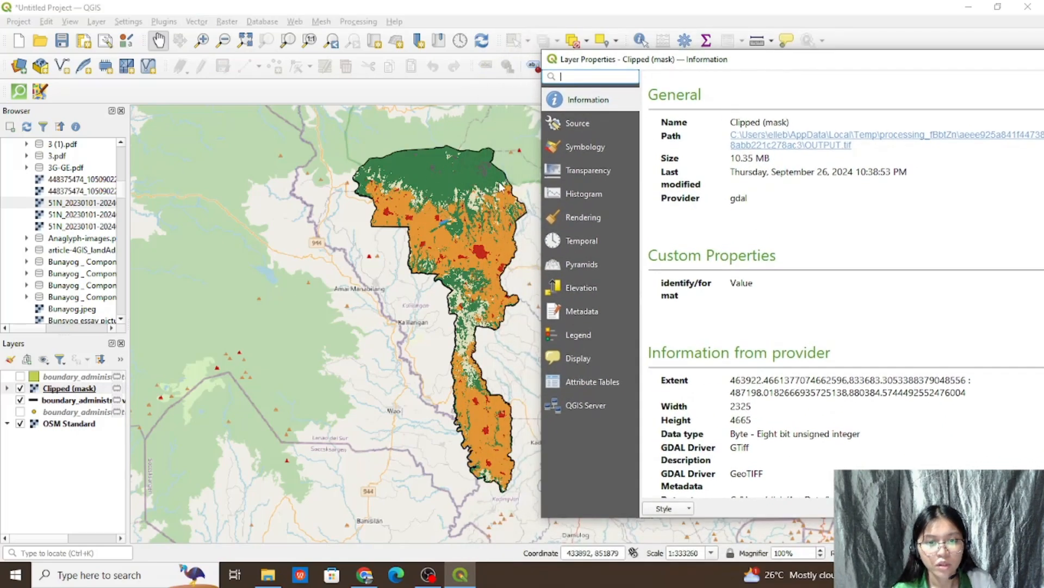
left_click(601, 151)
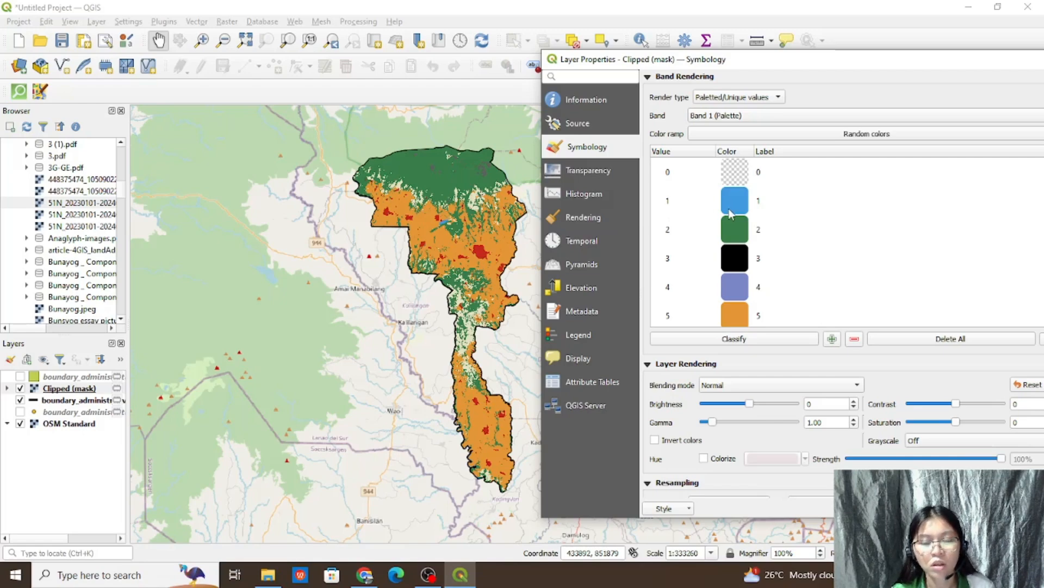
Step: Examine the clipped raster's list of palette values to find where the colored classes end and the unused black ones begin
scroll(730, 206, "down", 3)
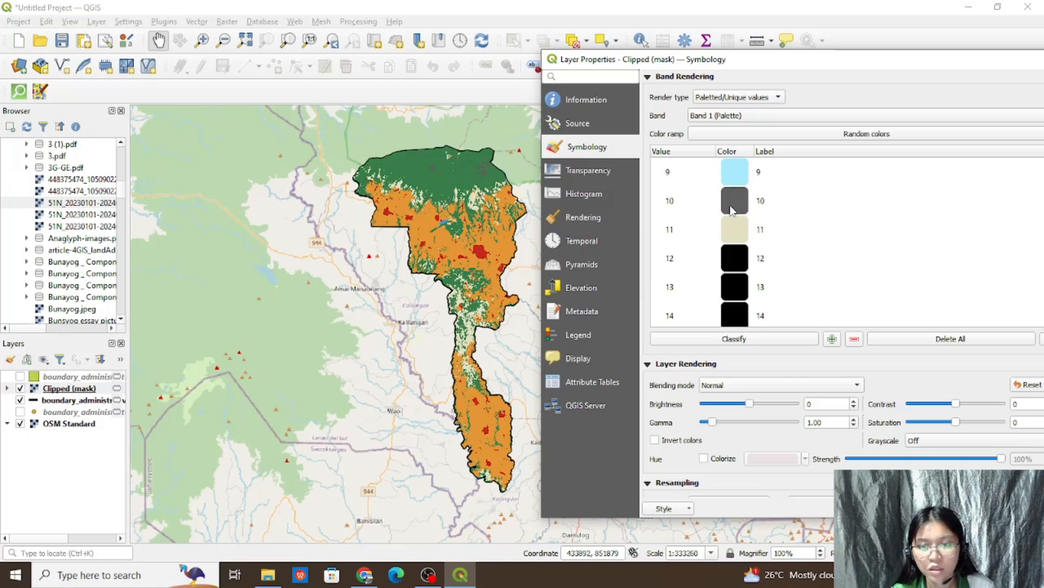
scroll(730, 207, "up", 3)
scroll(730, 204, "down", 3)
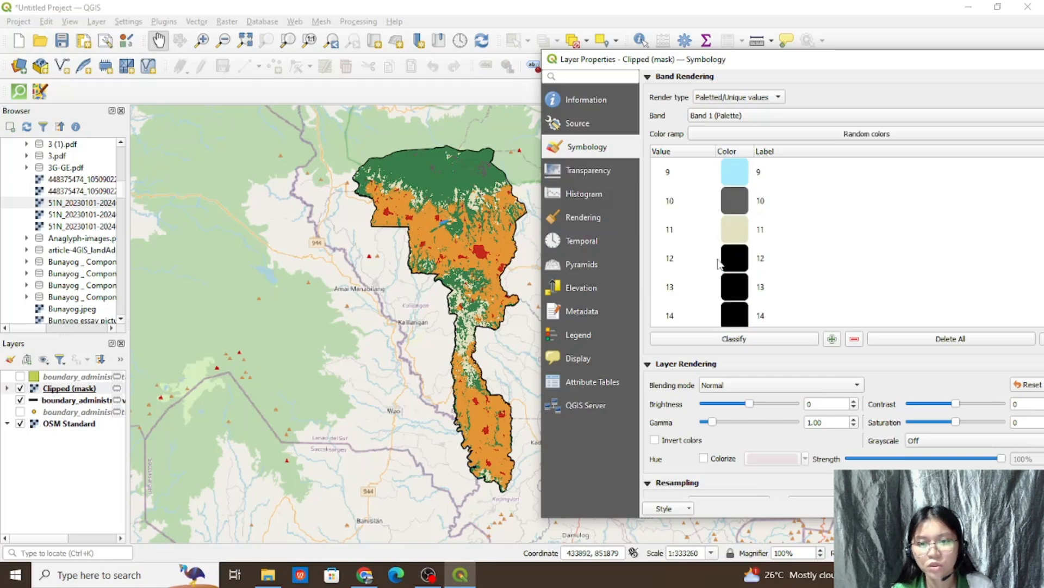
scroll(724, 269, "down", 19)
scroll(720, 264, "up", 20)
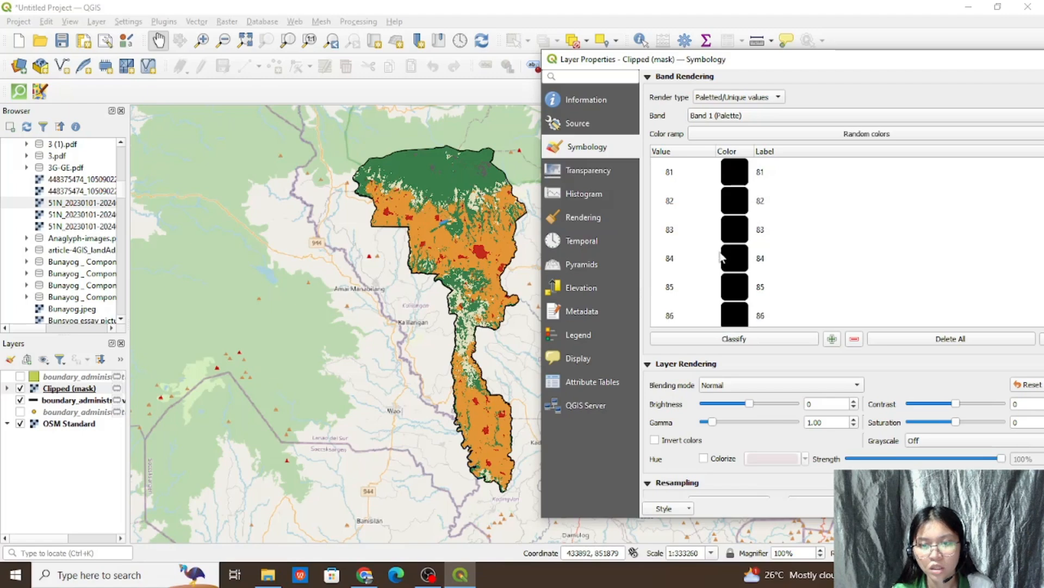
scroll(724, 240, "up", 2)
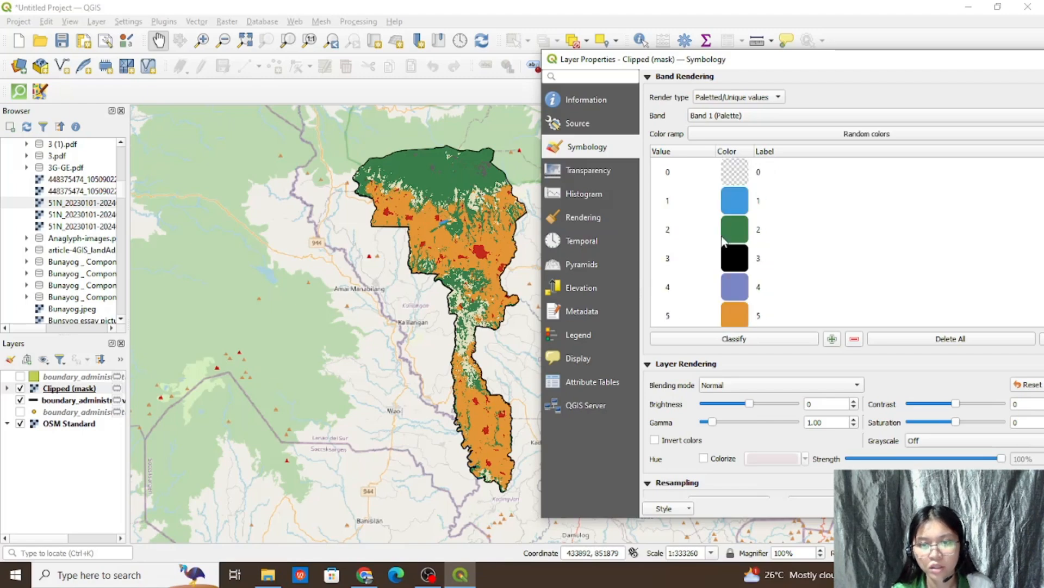
scroll(724, 242, "down", 7)
scroll(724, 247, "up", 5)
scroll(724, 249, "down", 1)
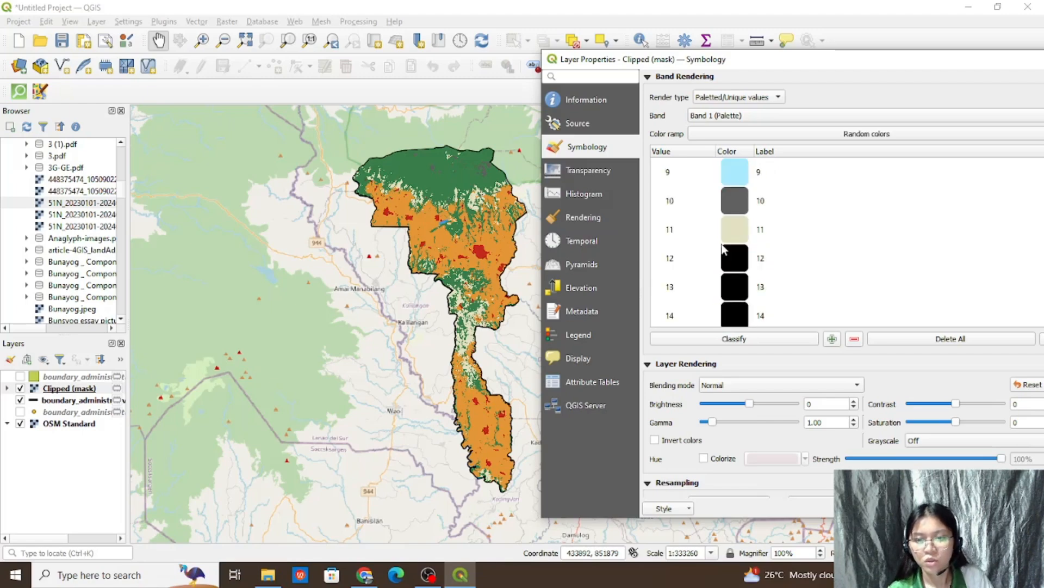
scroll(728, 264, "down", 7)
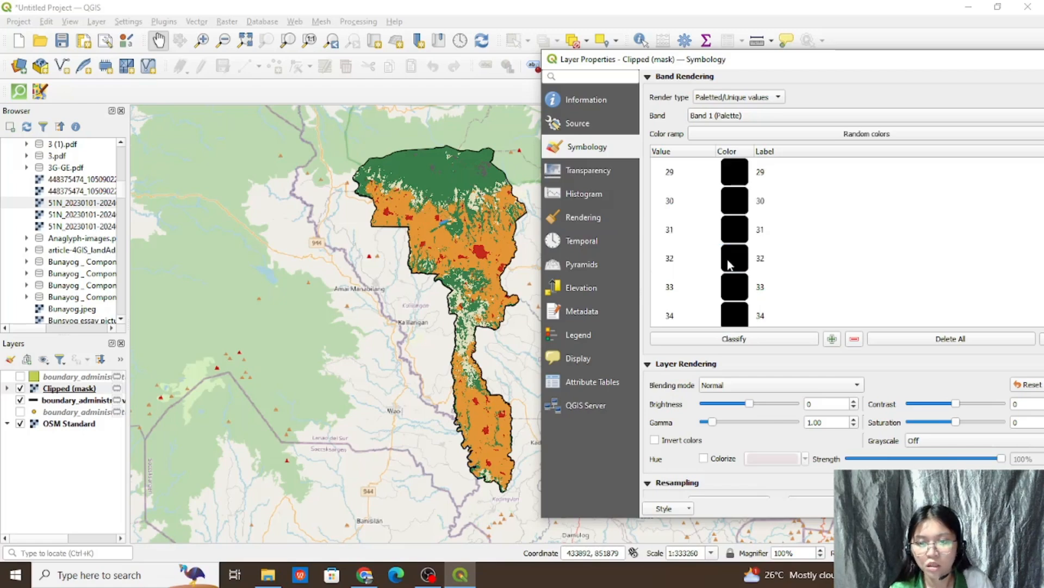
scroll(726, 259, "up", 7)
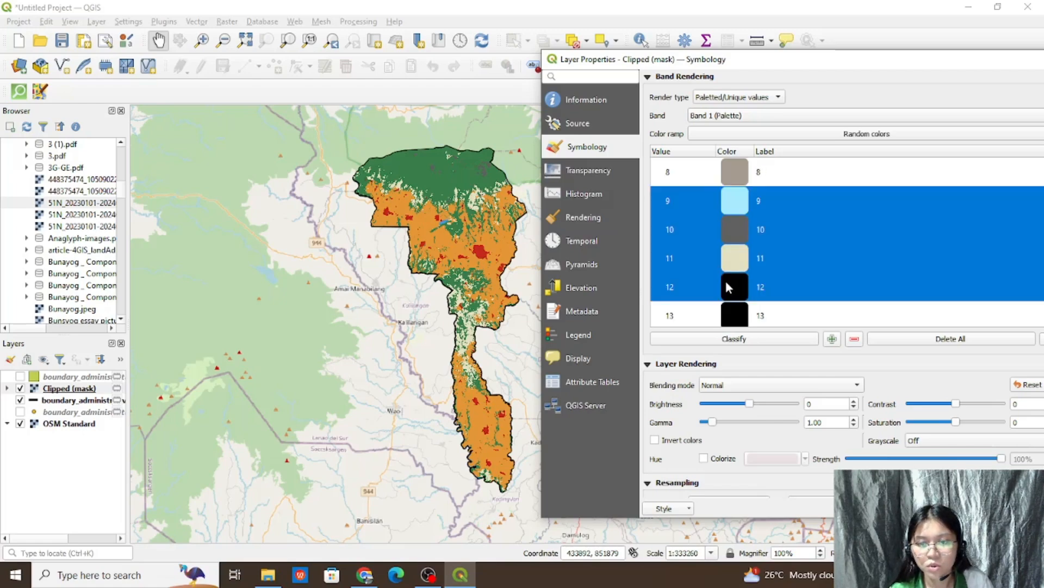
Step: Delete all unused black palette classes from value 12 upward and accept the symbology changes
left_click(723, 290)
scroll(724, 292, "down", 8)
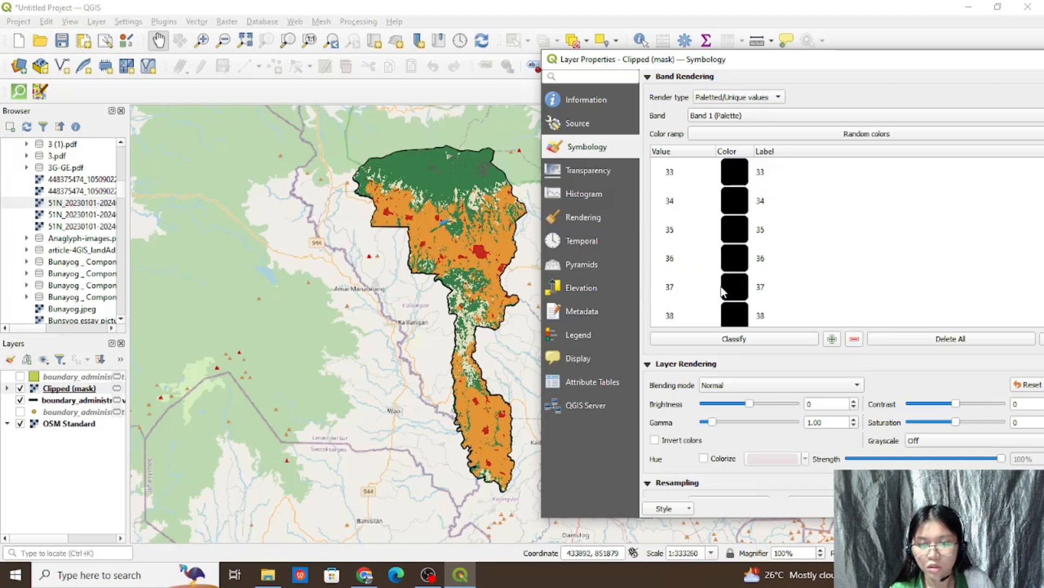
scroll(724, 292, "down", 20)
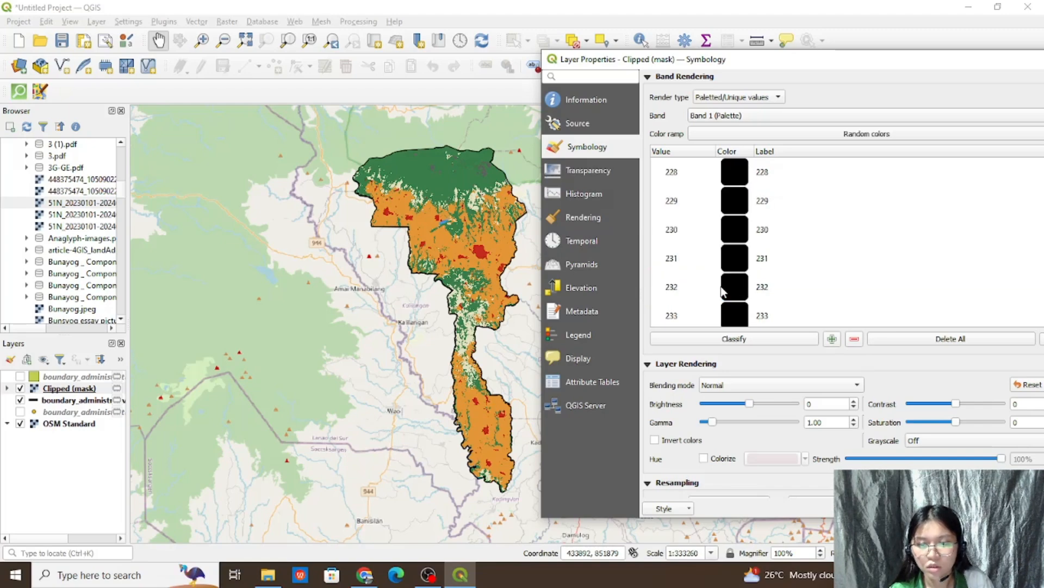
left_click(742, 276, "shift")
left_click(854, 318)
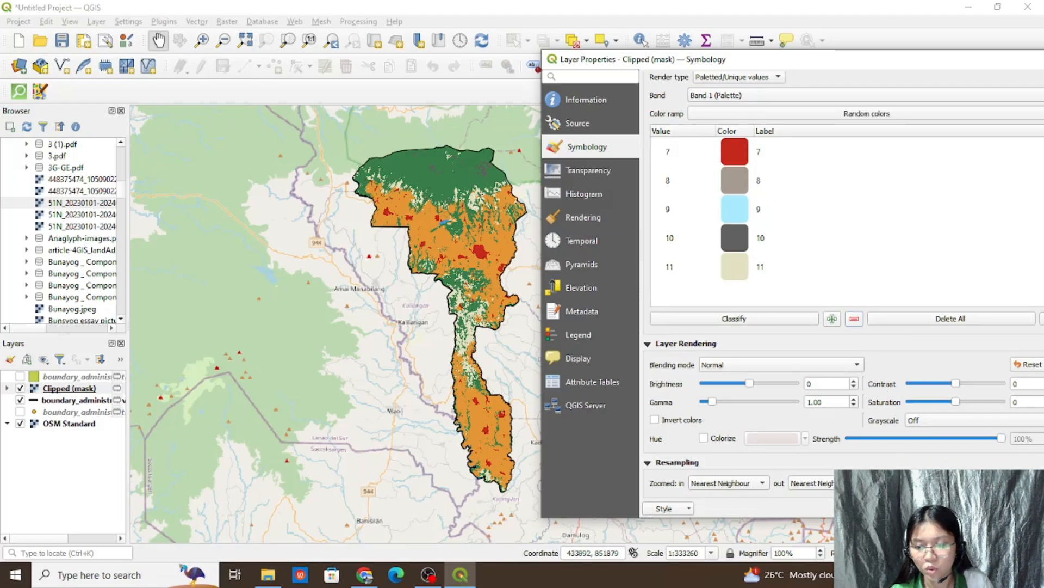
left_click(873, 508)
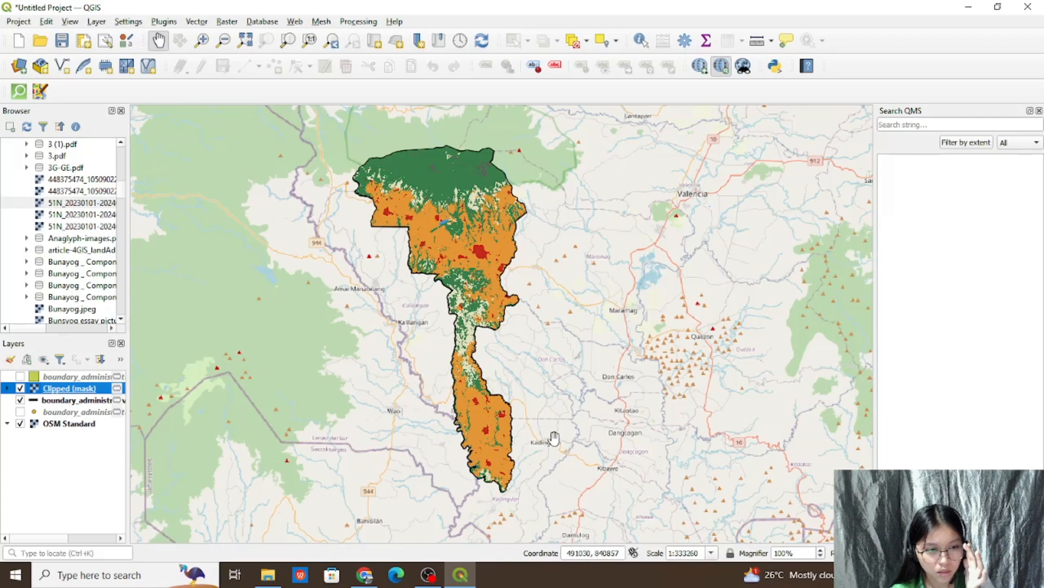
Step: Reopen the Clipped (mask) layer's symbology and open the label of class value 1 for editing
double_click(52, 390)
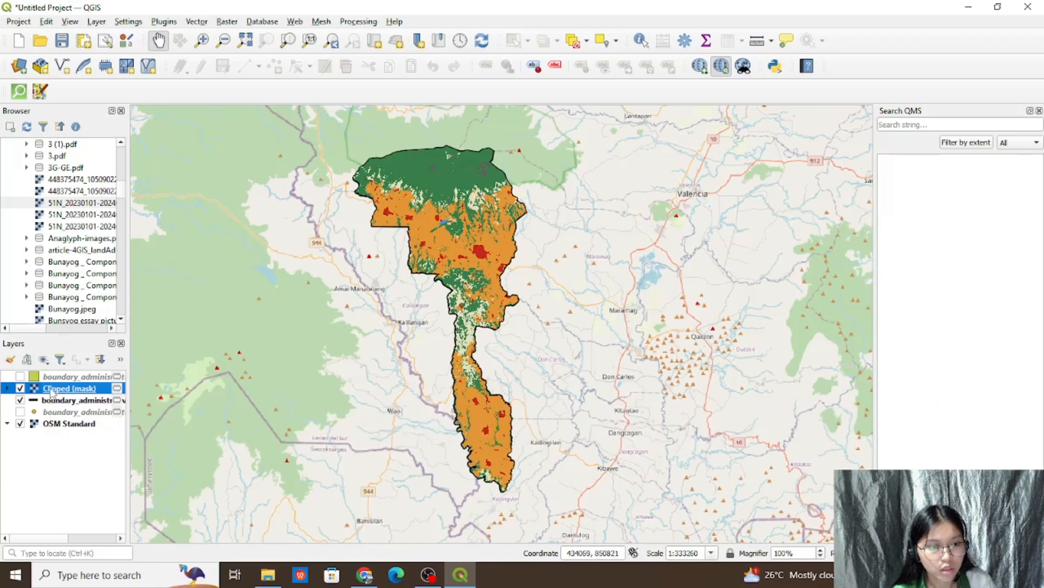
double_click(760, 206)
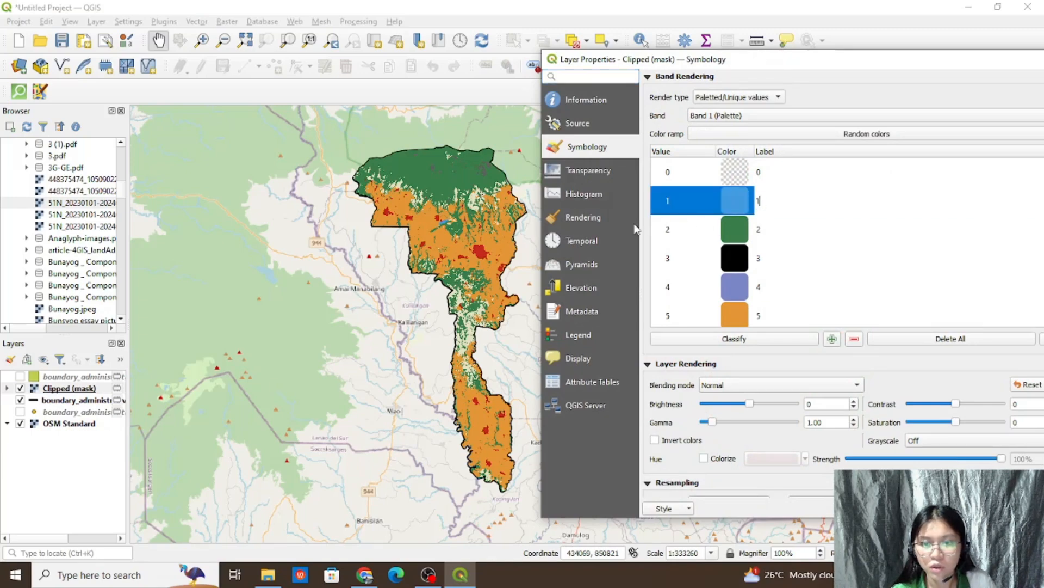
left_click_drag(886, 66, 838, 78)
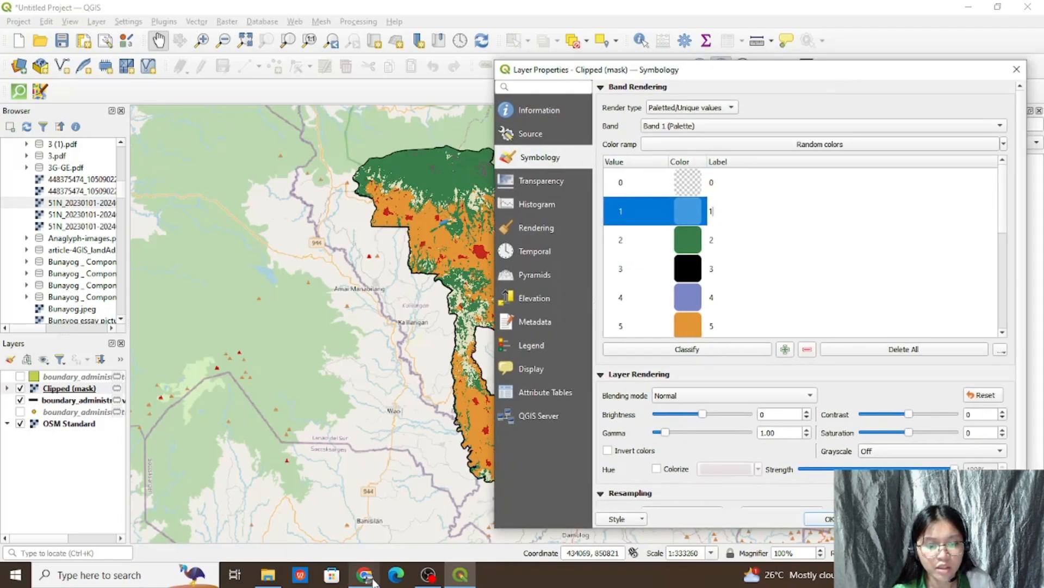
Step: Switch to the Esri Sentinel-2 Land Cover Explorer in Chrome and close its download map to consult the land cover classes
mouse_move(373, 574)
left_click(374, 530)
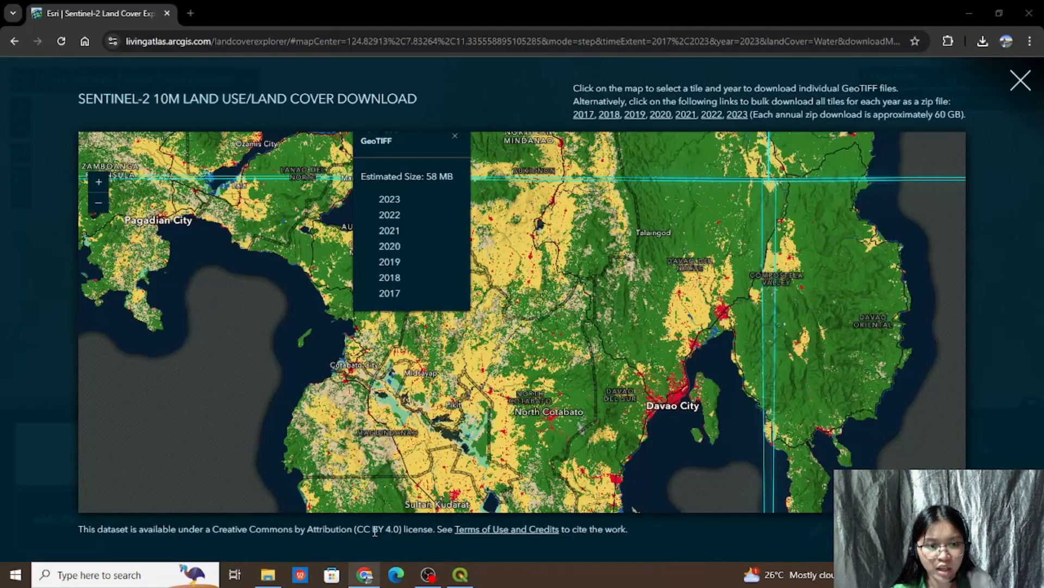
left_click(1016, 79)
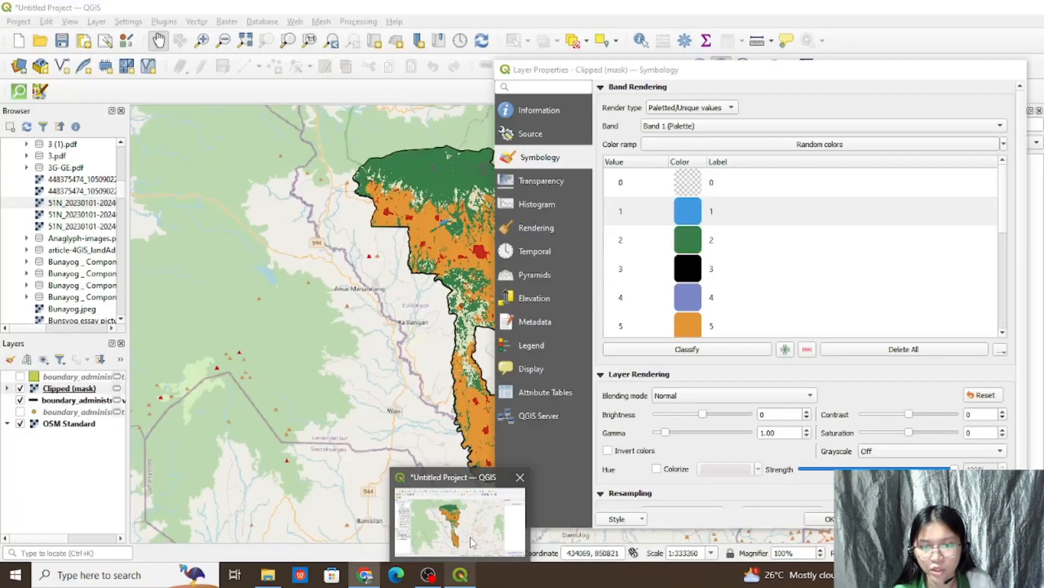
Step: Switch to the Land Cover Explorer in Chrome and isolate the Water class to check it on the map
left_click(460, 511)
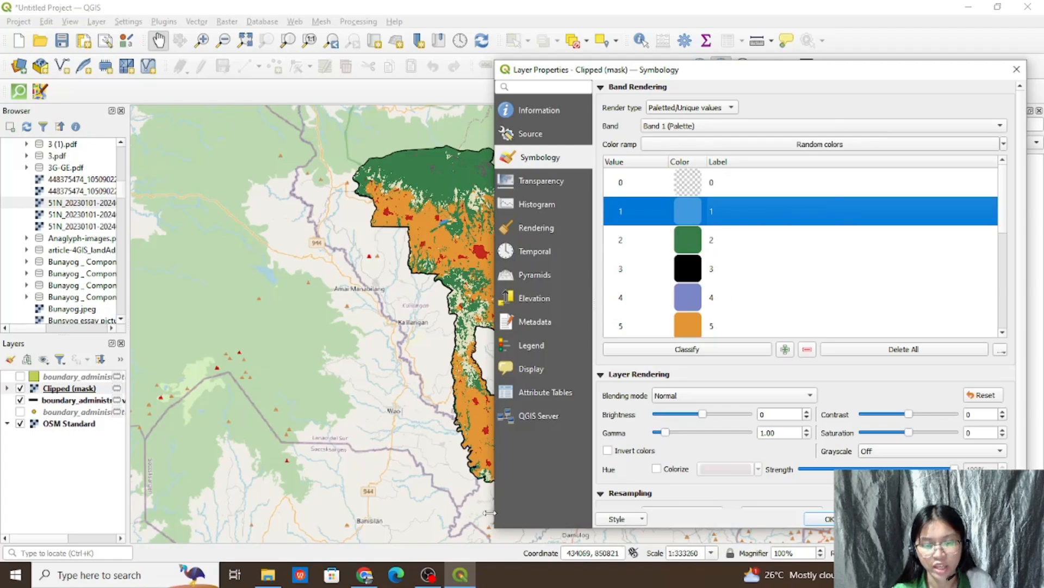
left_click(364, 574)
left_click(522, 466)
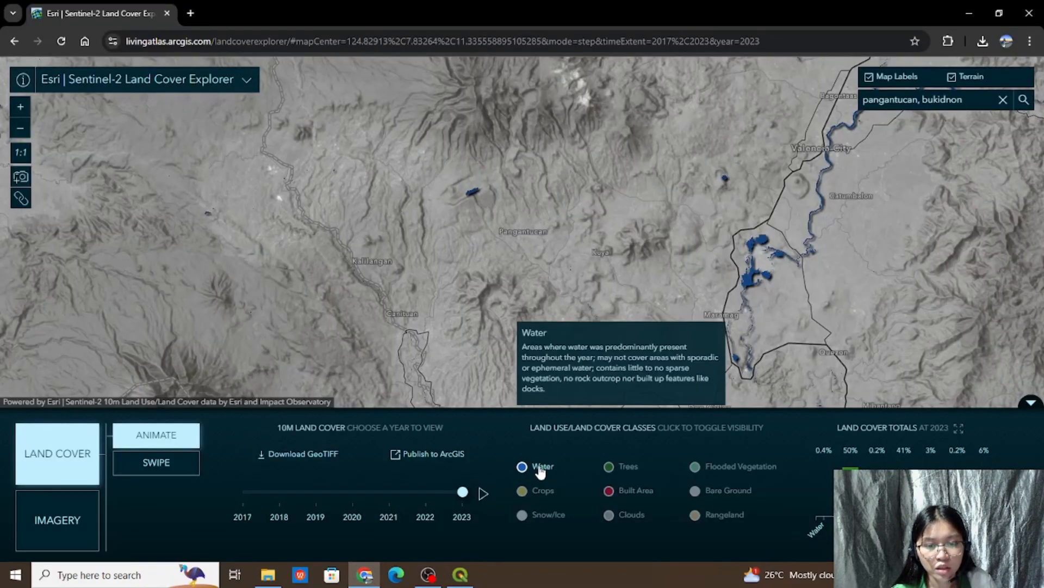
left_click(522, 467)
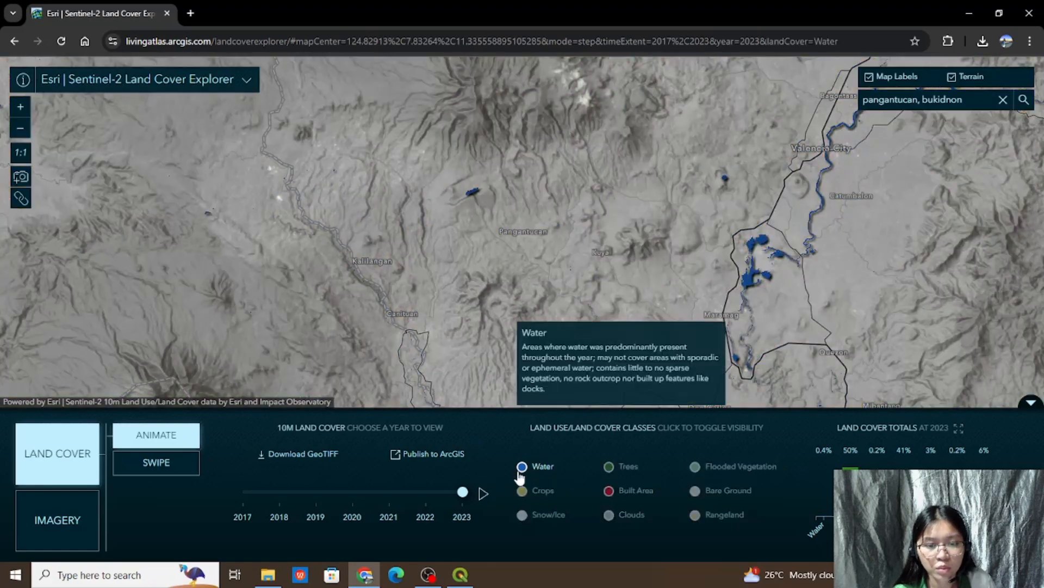
Step: Return to QGIS and label palette class 1 as Water and class 2 as Trees
left_click(460, 574)
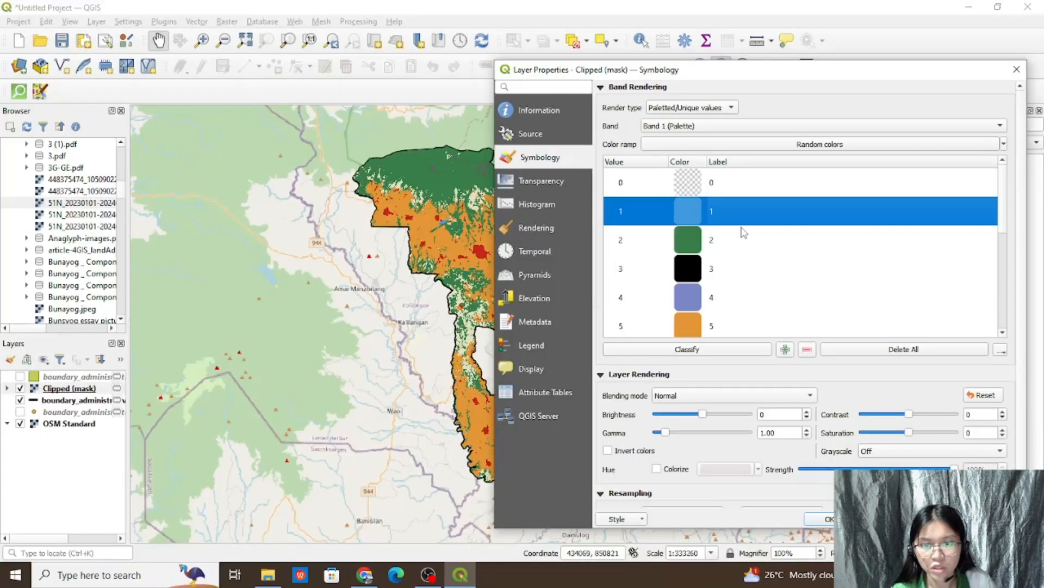
double_click(718, 216)
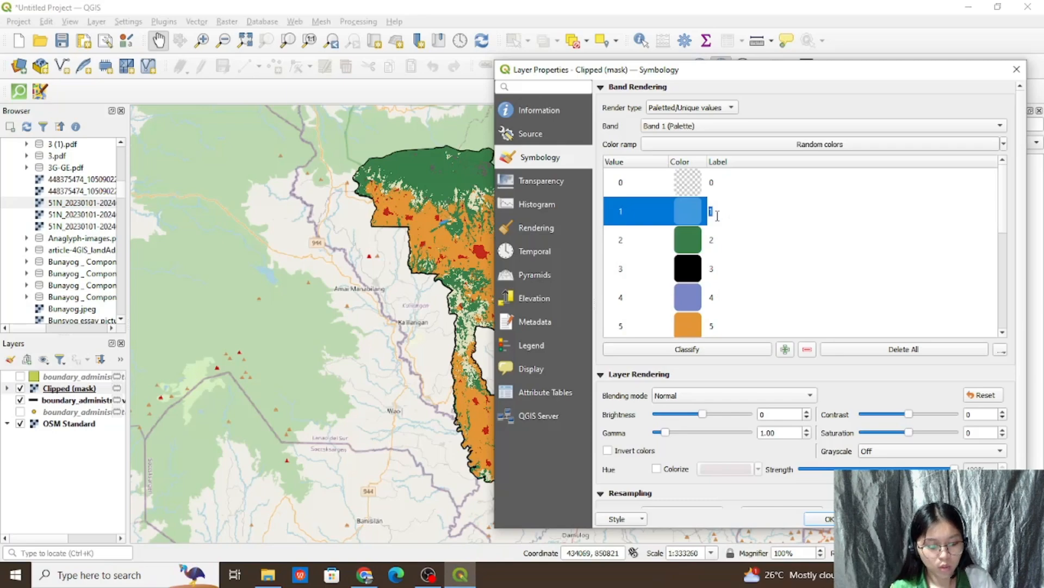
double_click(721, 241)
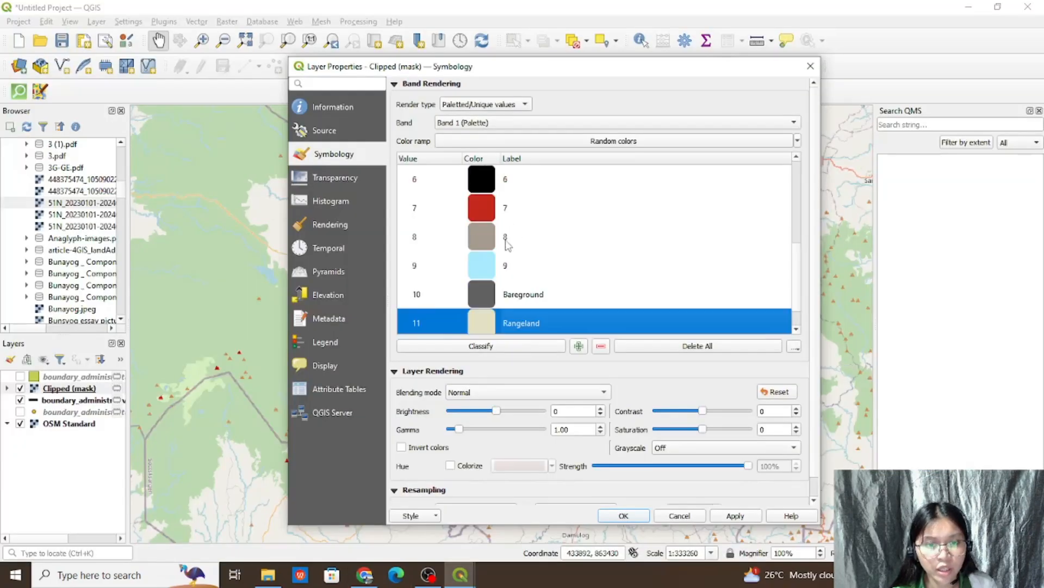
Step: Delete the unused classes with values 3, 4 and 6 from the Clipped (mask) palette
scroll(506, 251, "up", 5)
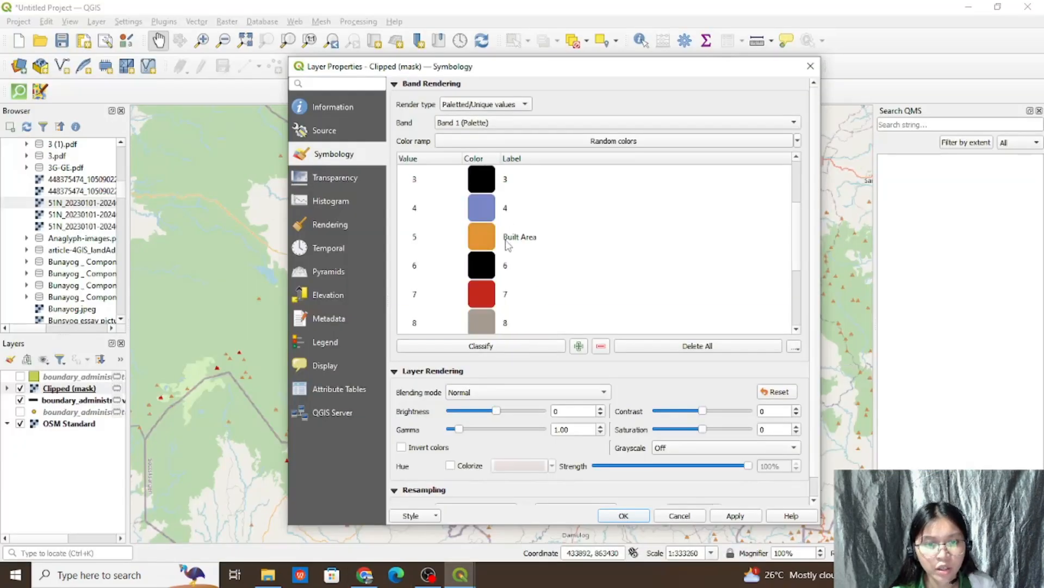
right_click(491, 268)
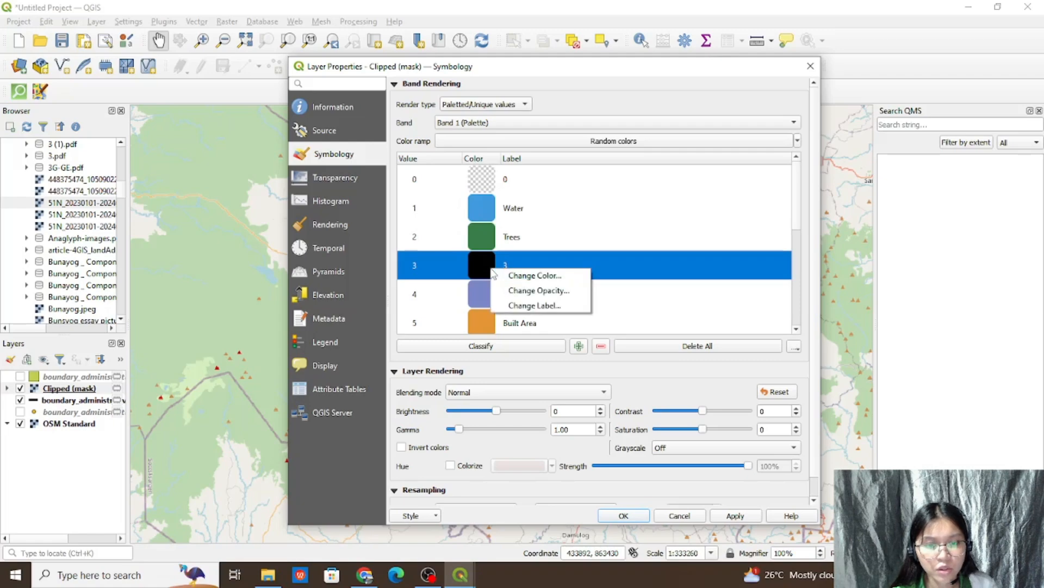
left_click(602, 347)
left_click(602, 346)
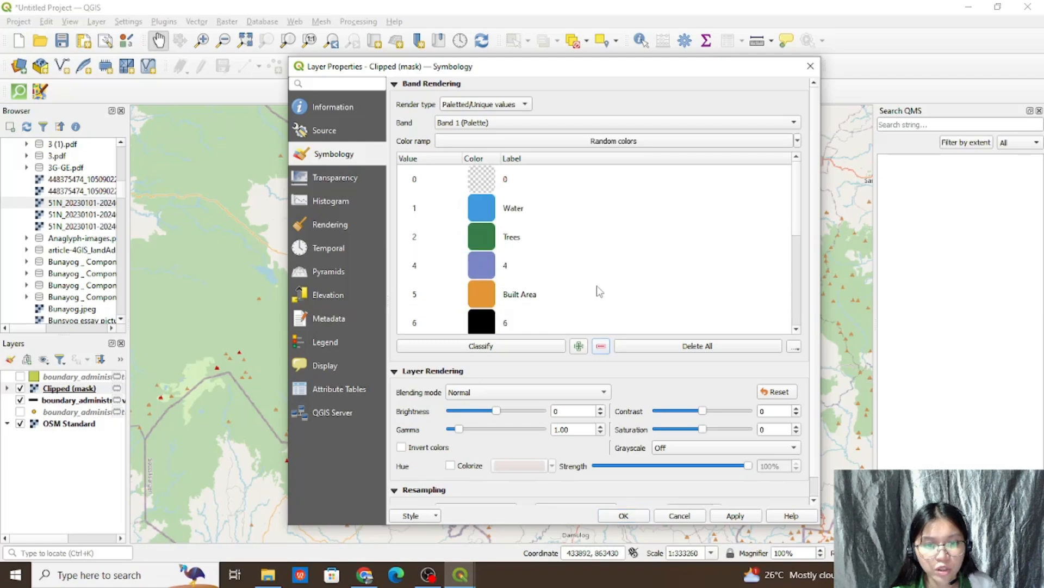
left_click(600, 267)
left_click(601, 346)
left_click(582, 294)
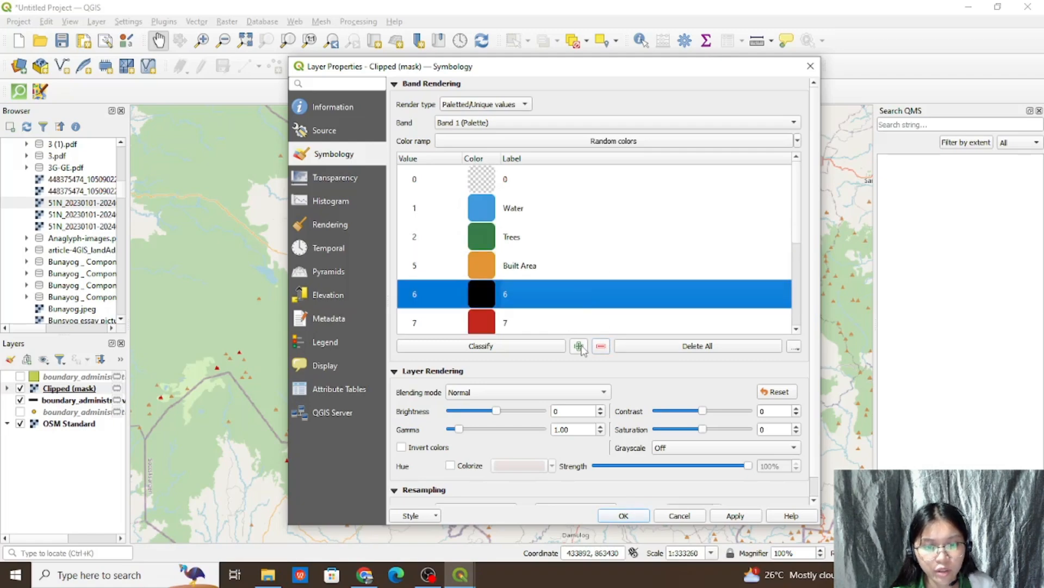
left_click(601, 346)
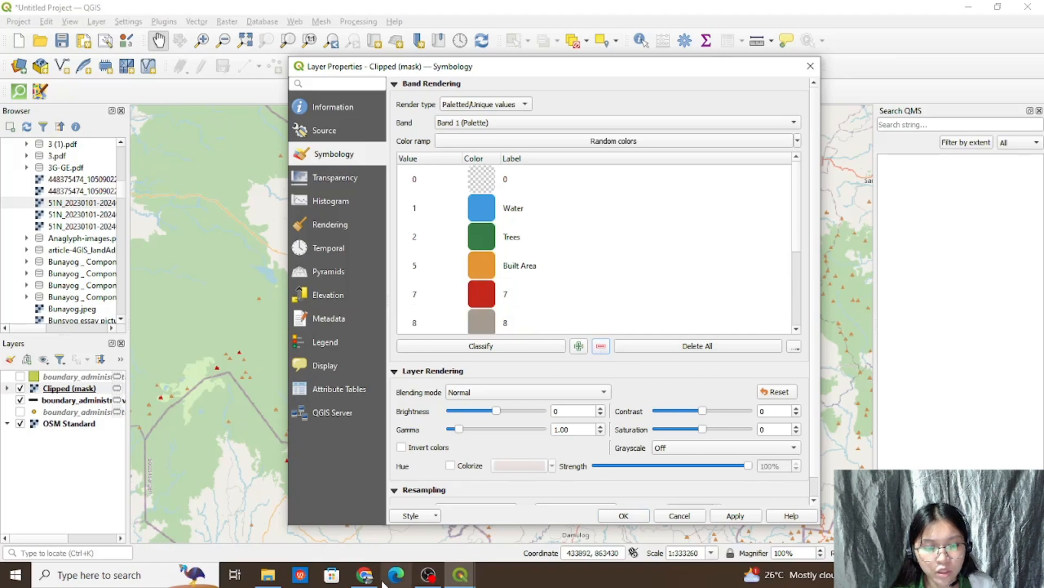
Step: Relabel the orange class 5 as Crops and label the red class 7 as Built Area
double_click(536, 264)
type("Crops")
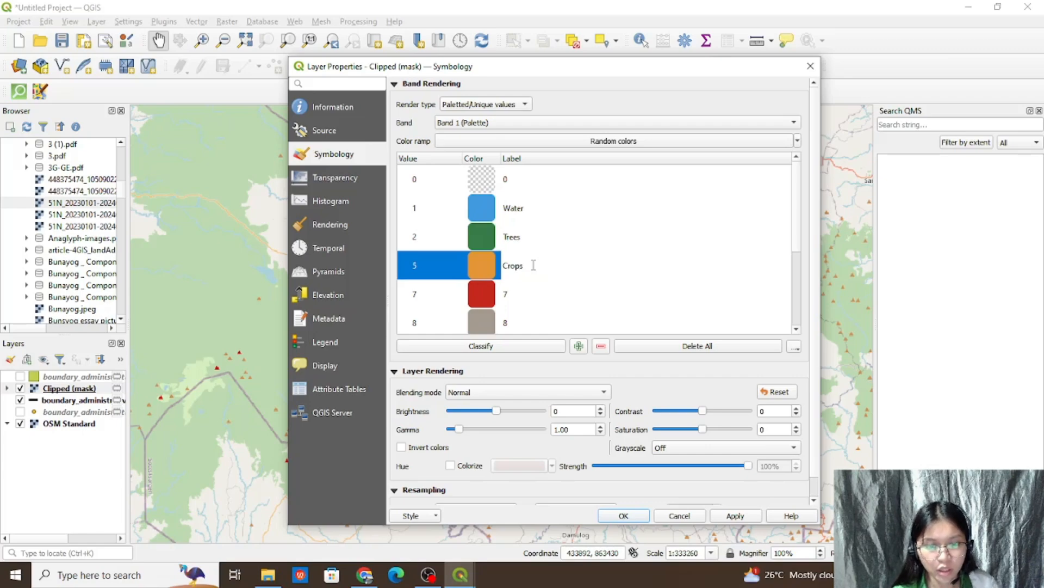
double_click(507, 294)
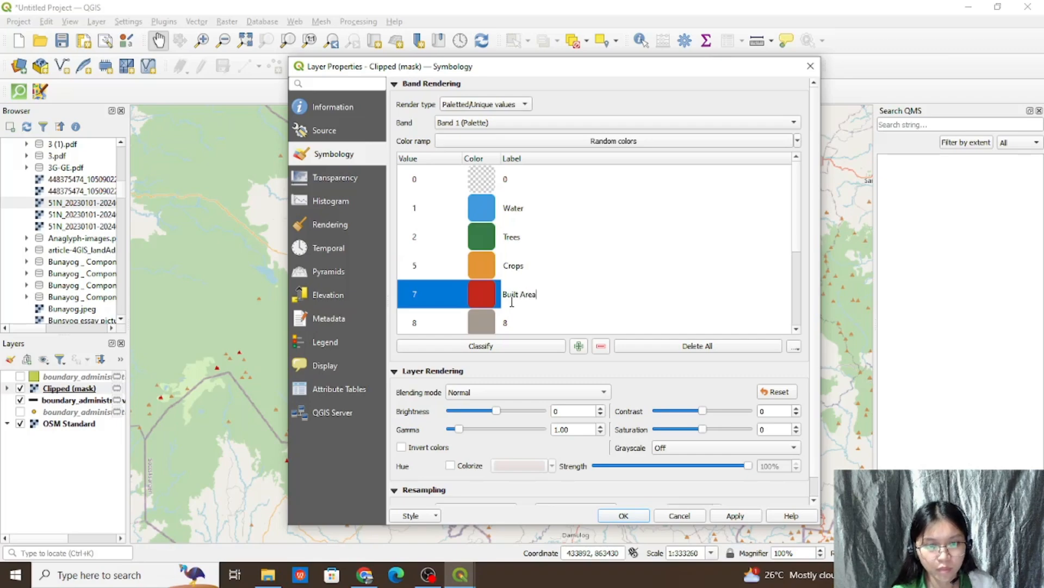
Step: Switch to the Land Cover Explorer in Chrome and compare where the Crops, Trees, Built Area, Water and Rangeland classes occur
mouse_move(365, 576)
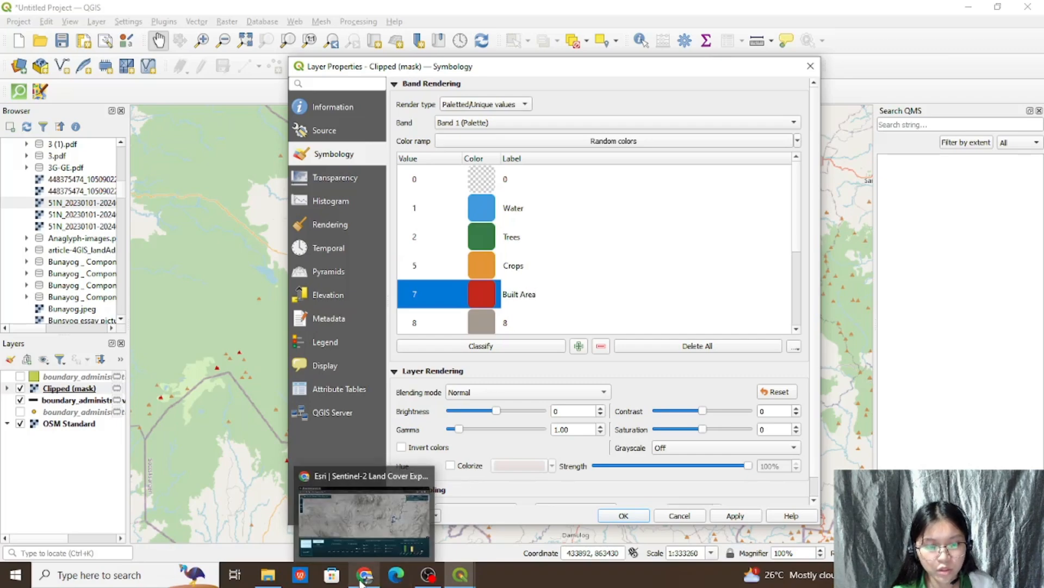
left_click(370, 536)
left_click(530, 490)
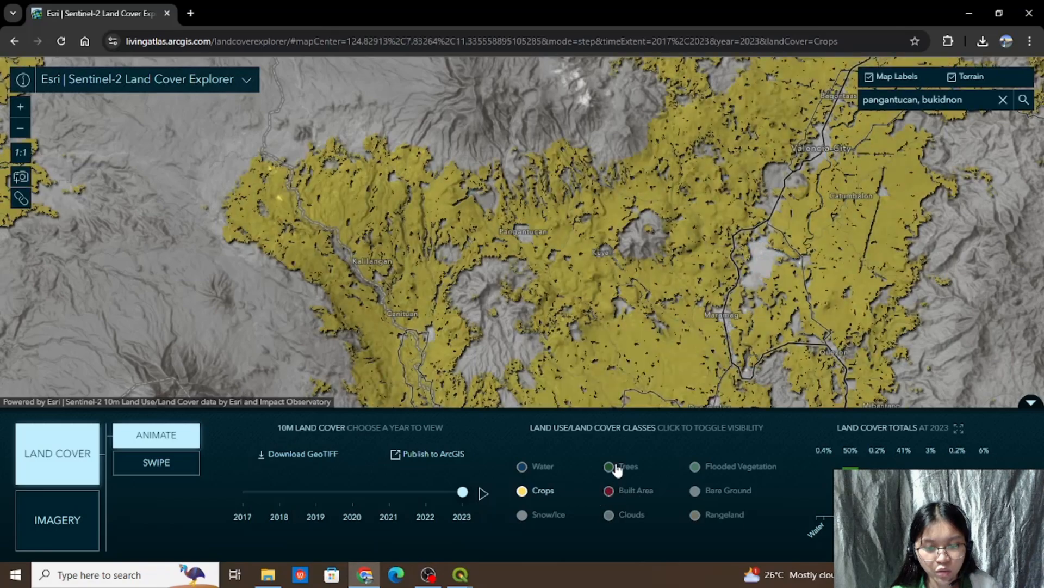
left_click(618, 467)
left_click(610, 492)
left_click(548, 493)
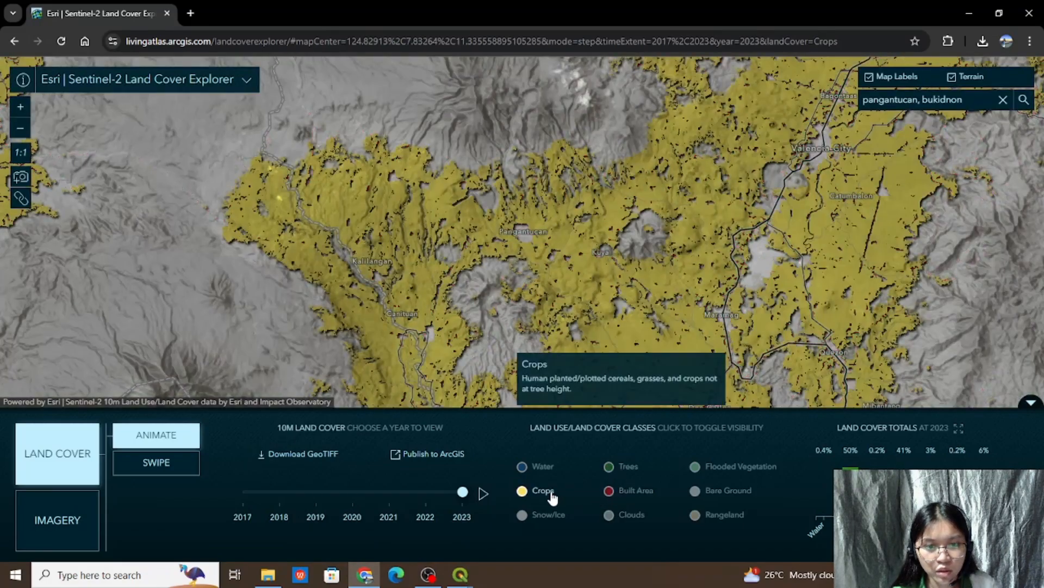
left_click(535, 467)
left_click(540, 491)
left_click(539, 493)
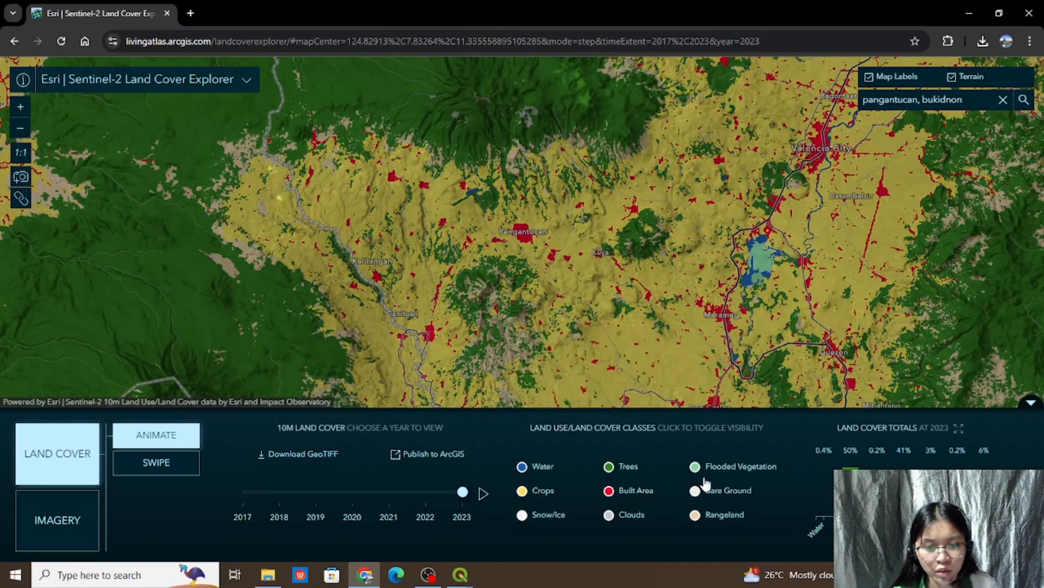
left_click(706, 516)
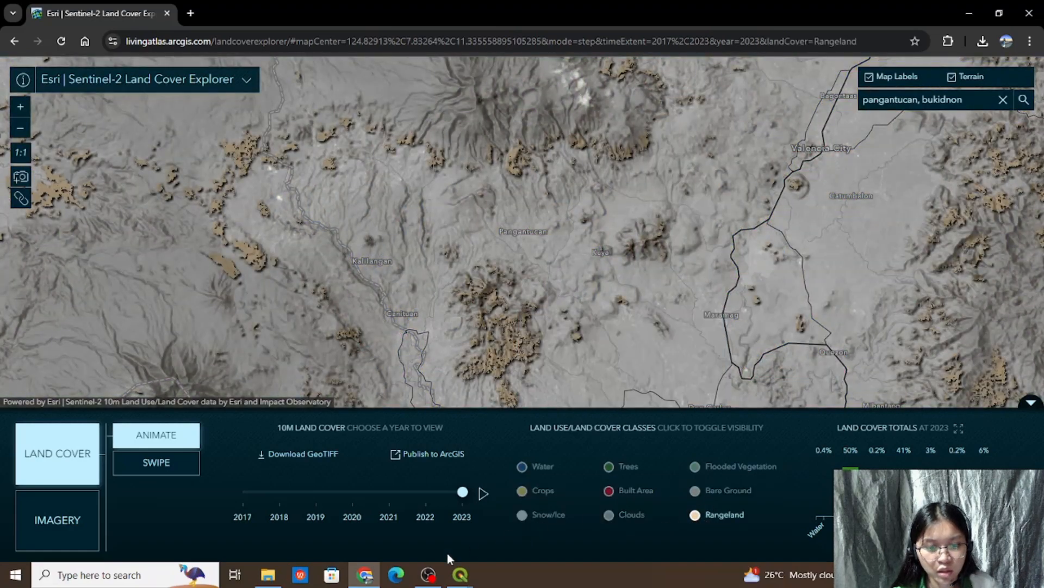
Step: Return to QGIS and delete the unused classes with values 8 and 9 from the palette
mouse_move(461, 574)
left_click(253, 517)
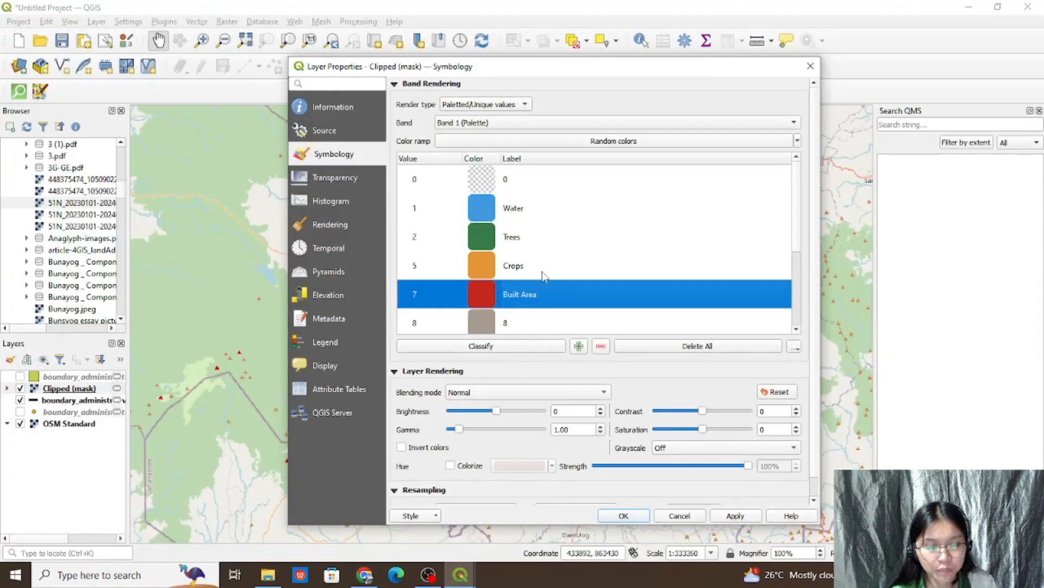
scroll(544, 276, "down", 1)
left_click(536, 237)
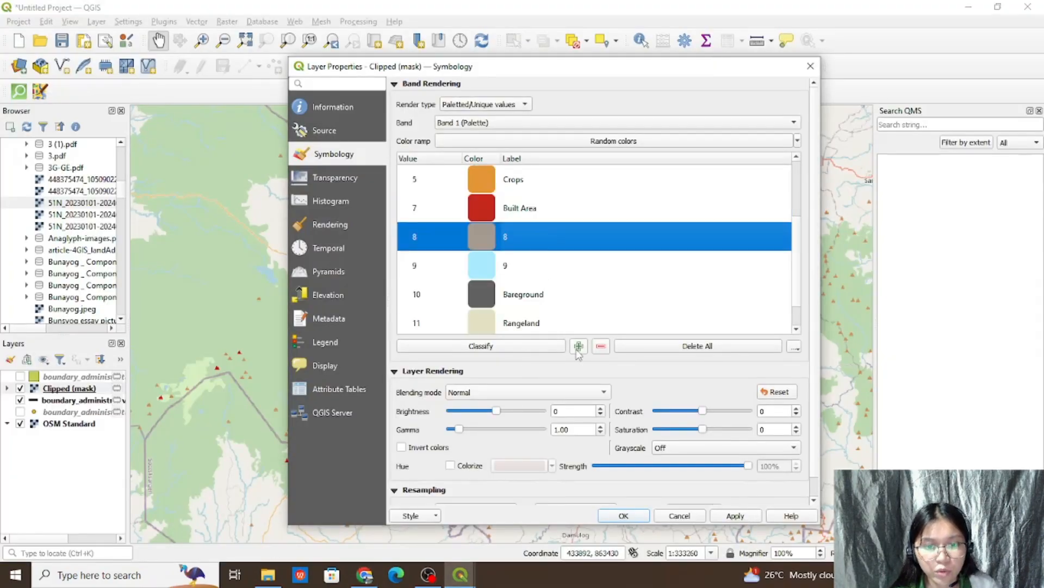
left_click(601, 346)
left_click(569, 244)
left_click(600, 346)
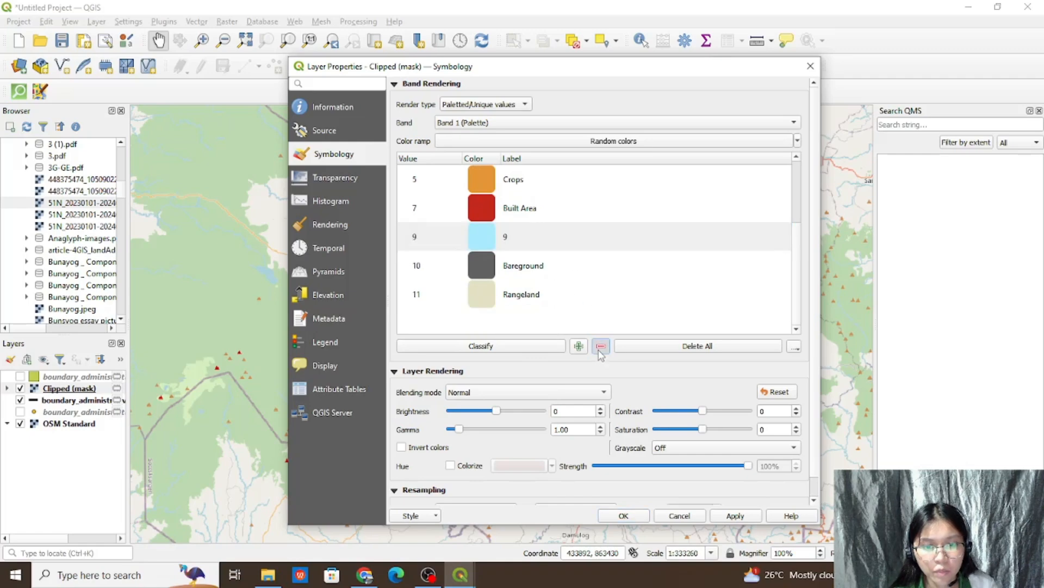
Step: Apply the cleaned-up class list to the Clipped (mask) layer and accept its symbology
scroll(570, 268, "up", 2)
left_click(736, 517)
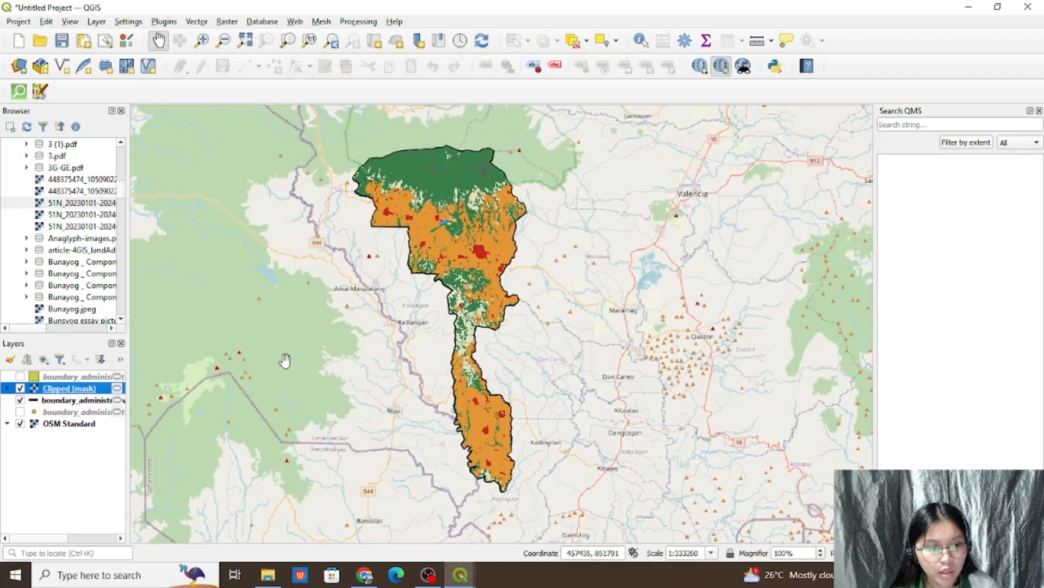
double_click(73, 391)
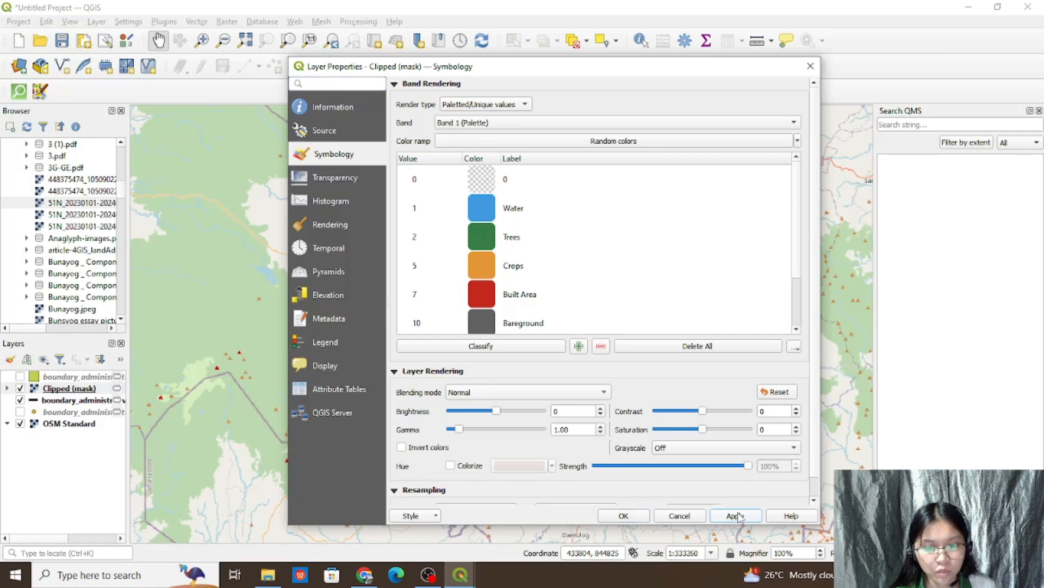
left_click(625, 517)
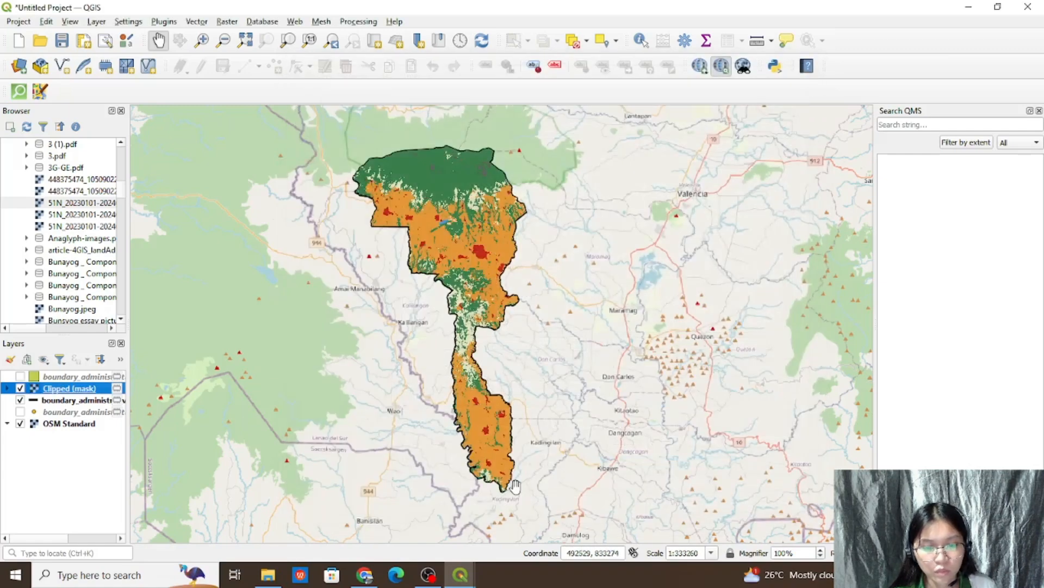
Step: Save the hidden polygon boundary scratch layer as an ESRI Shapefile named boundary
left_click(117, 380)
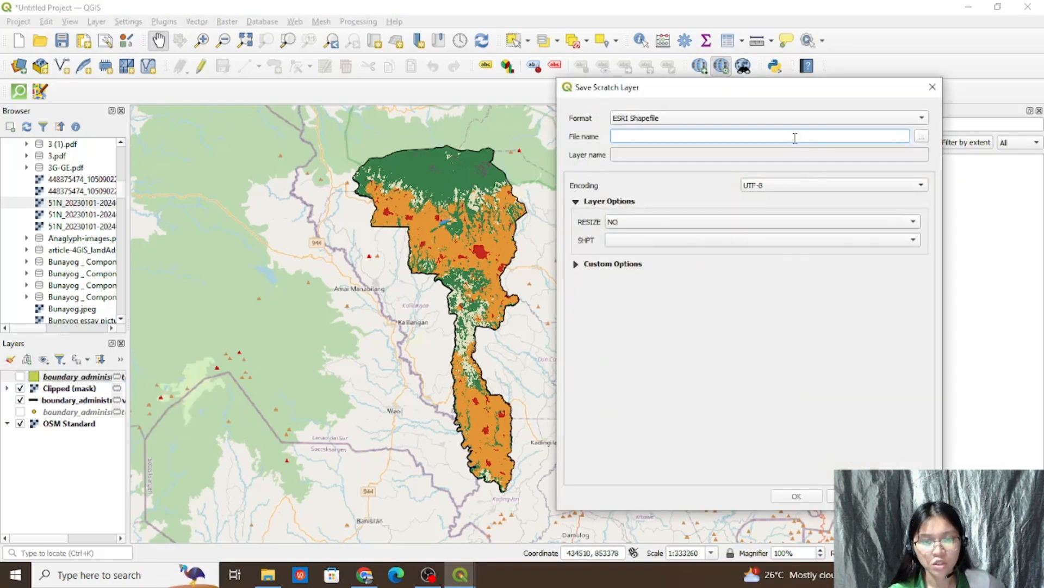
type("boundary")
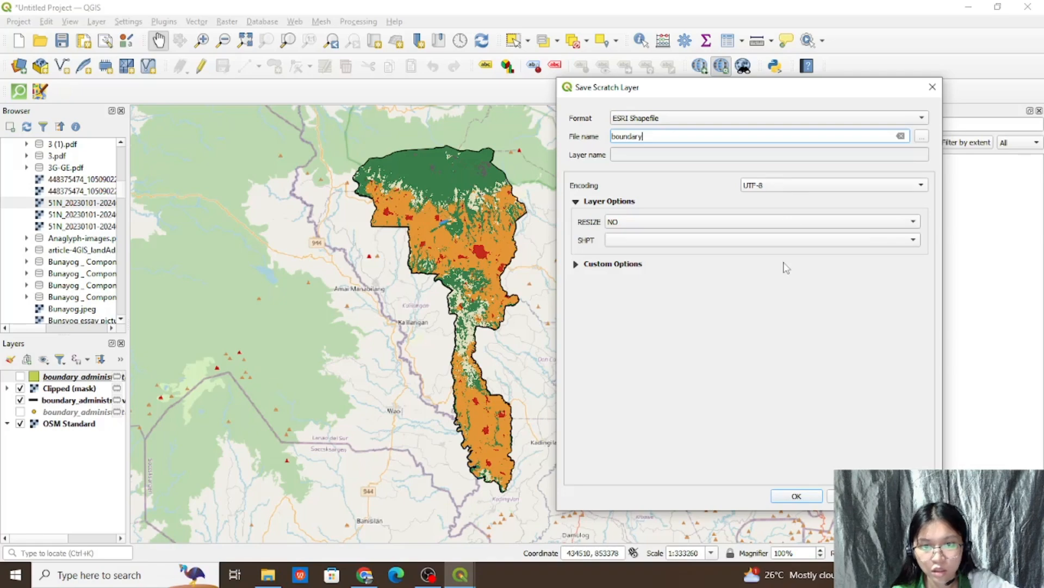
left_click(797, 496)
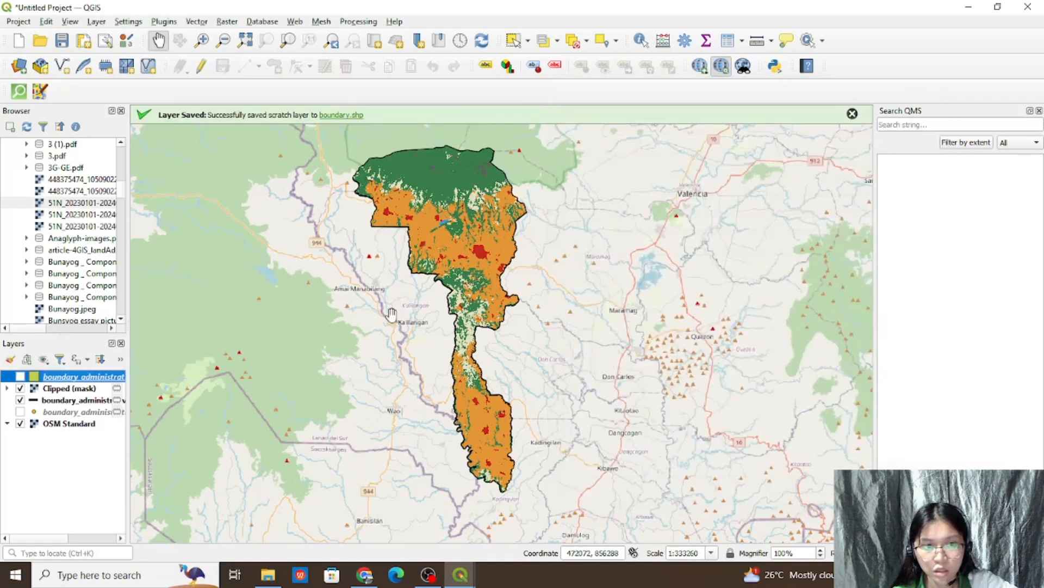
Step: Export the Clipped (mask) layer as a layer definition file named colors in the Downloads folder
double_click(103, 388)
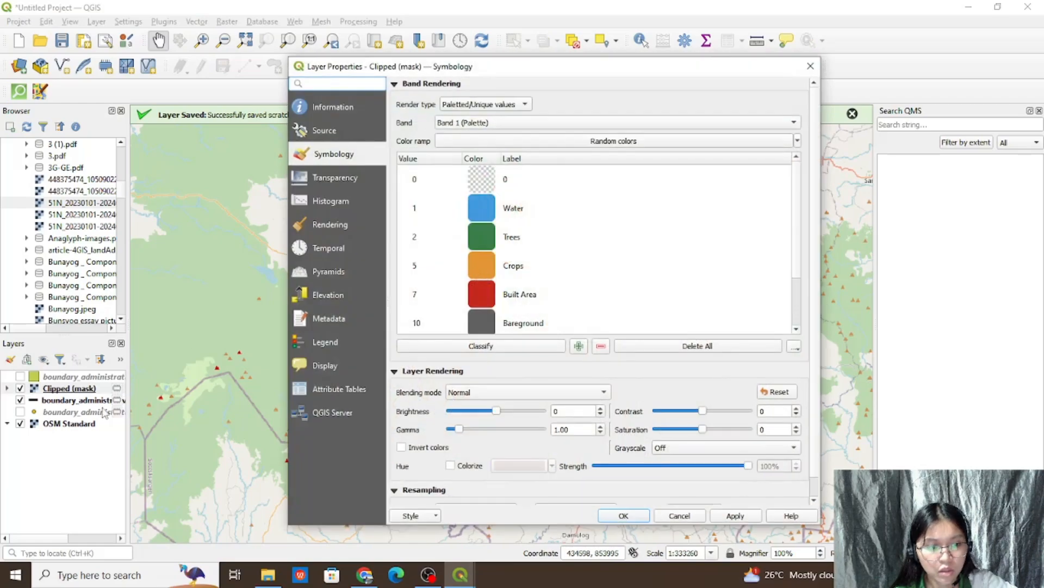
left_click(623, 515)
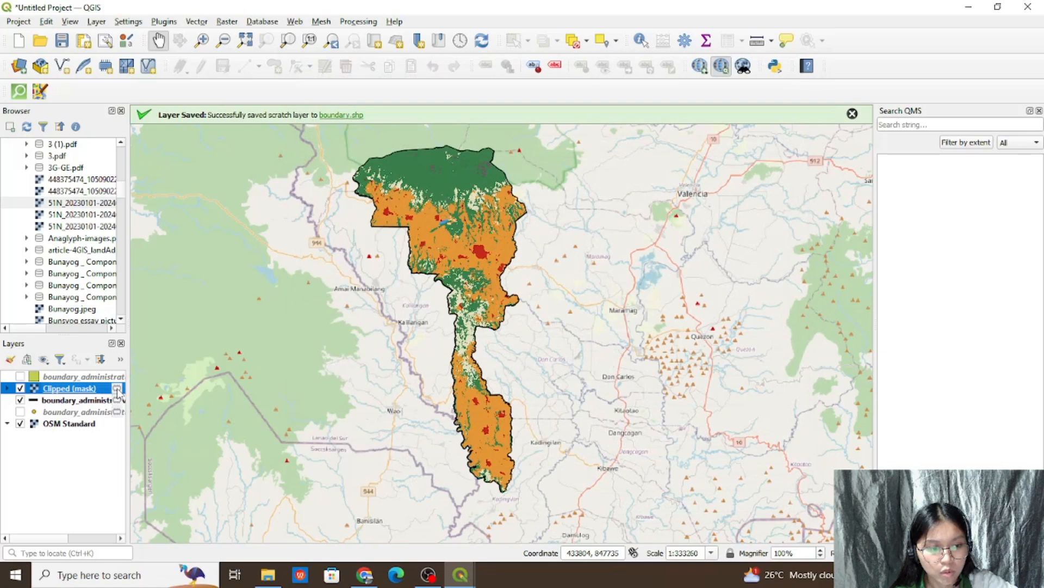
right_click(117, 390)
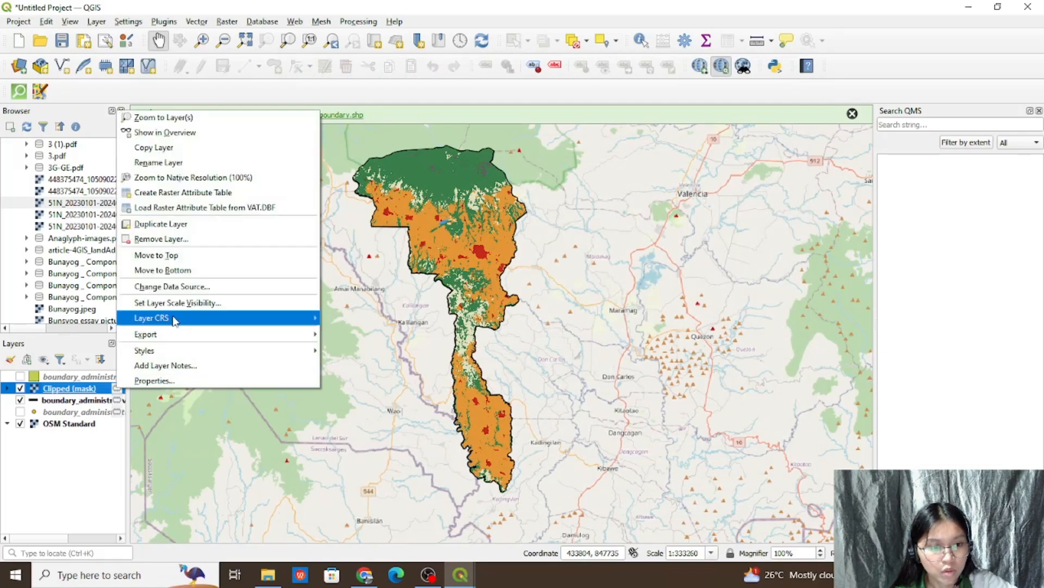
mouse_move(214, 339)
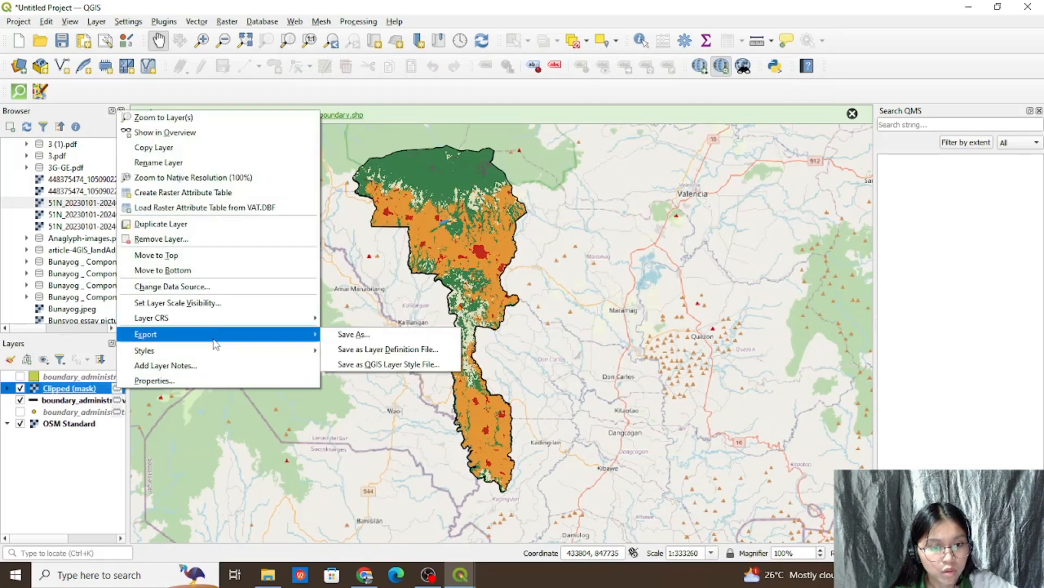
left_click(361, 348)
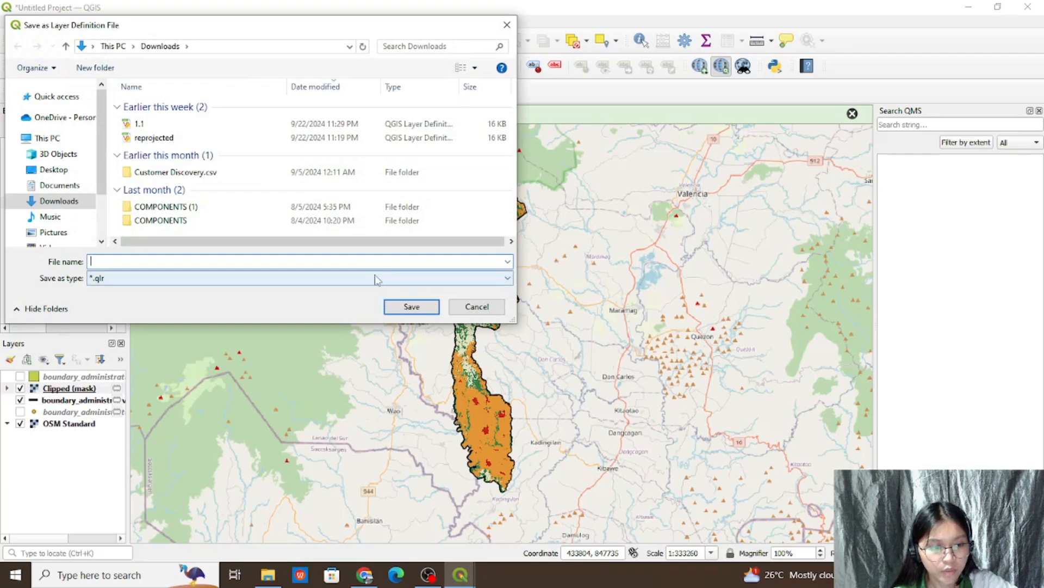
type("colors")
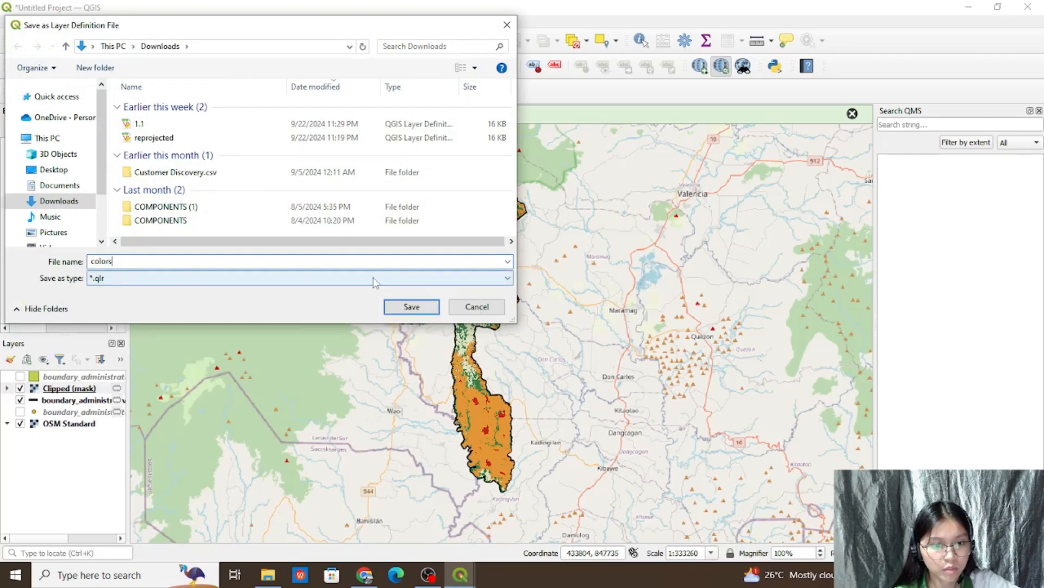
left_click(415, 306)
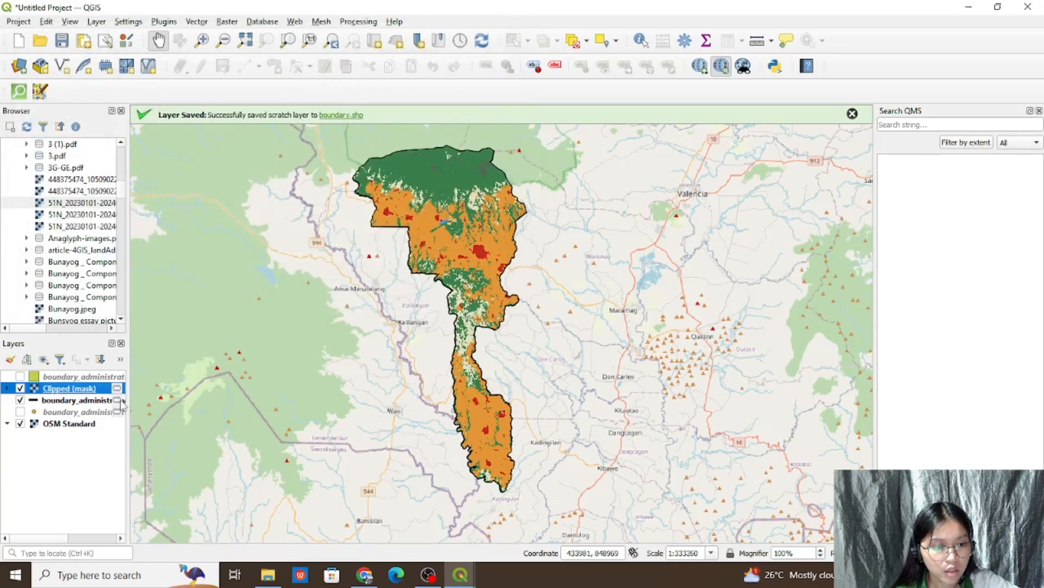
Step: Save the black boundary line scratch layer as an ESRI Shapefile named boundaryt line
left_click(117, 401)
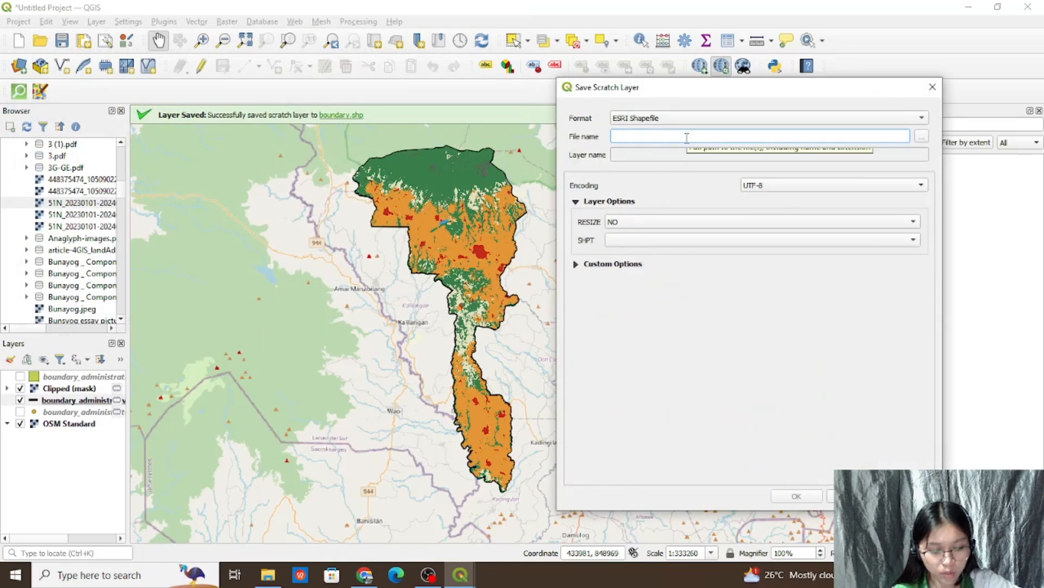
type("boundaryt line")
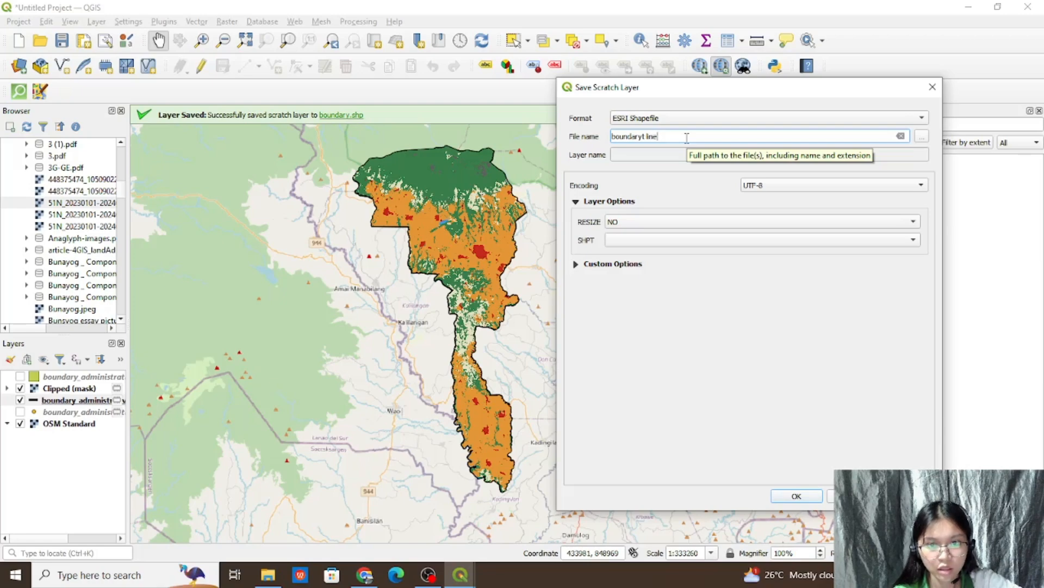
key("Return")
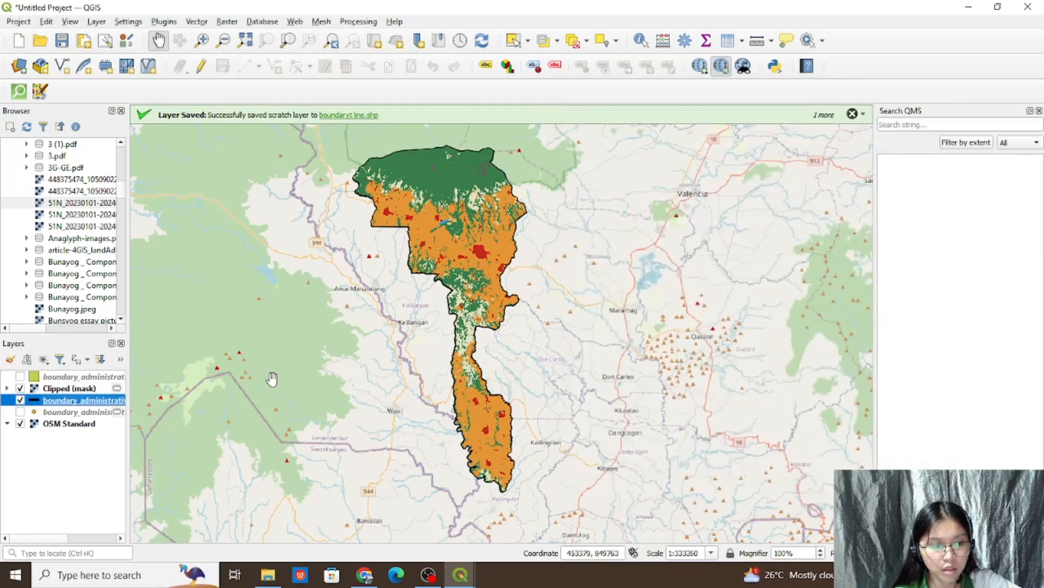
Step: Save the hidden boundary point scratch layer as an ESRI Shapefile named boundary point
left_click(117, 411)
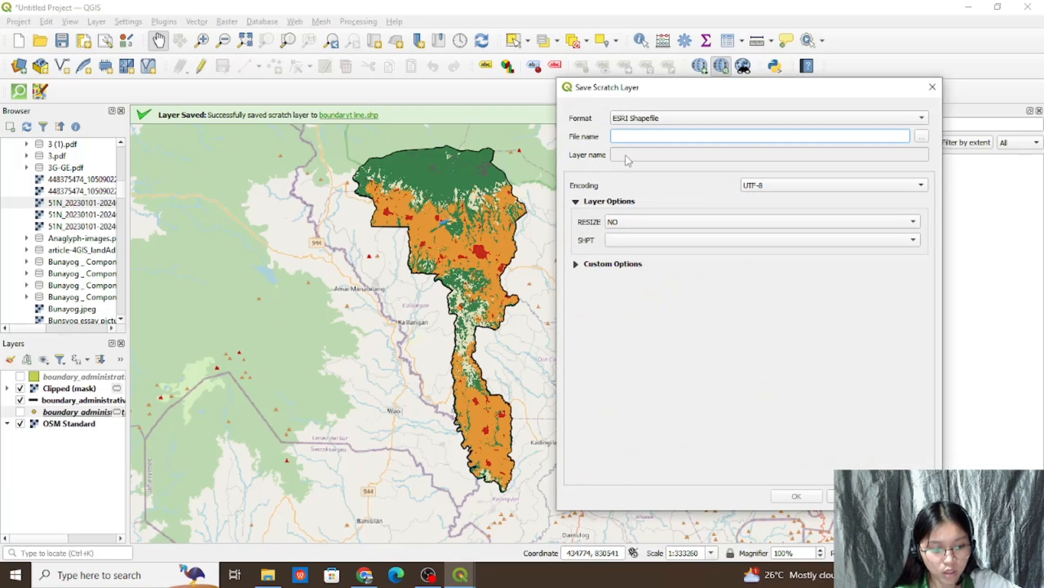
type("boundary")
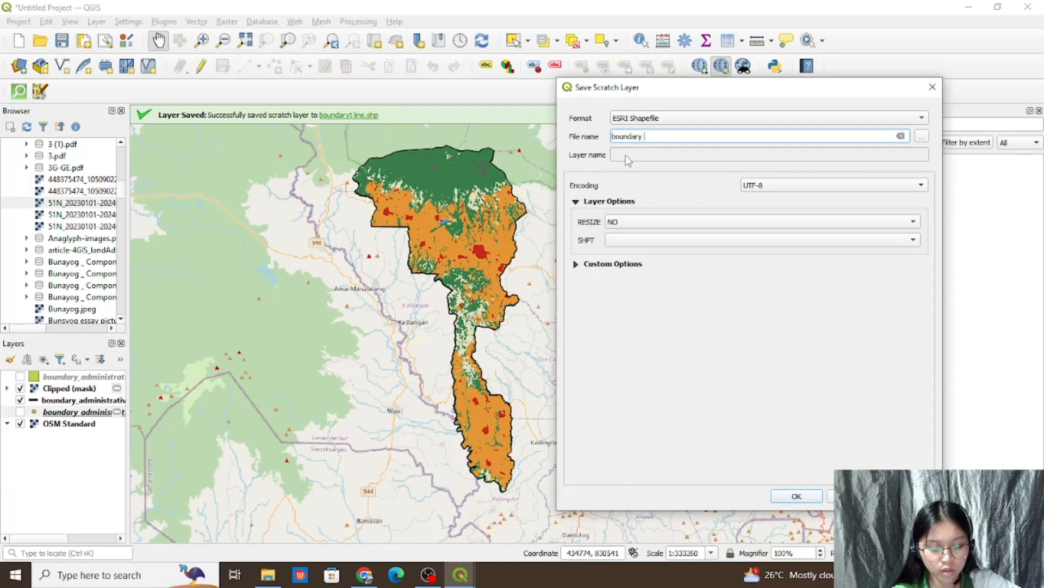
type(" point")
key("Return")
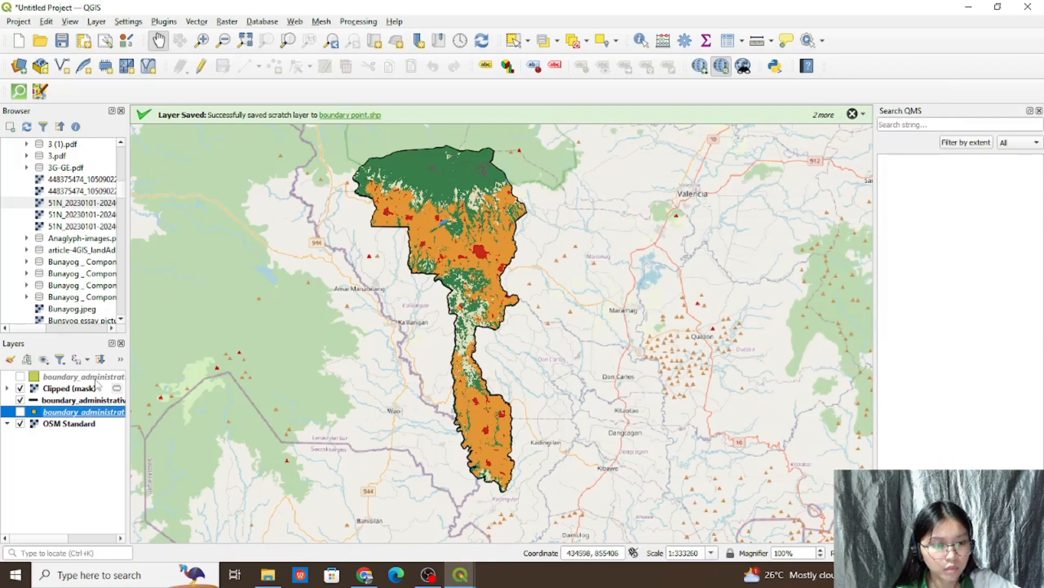
Step: Look through the Home and Downloads files offered as a replacement data source for the Clipped (mask) layer, then close without choosing one
right_click(112, 390)
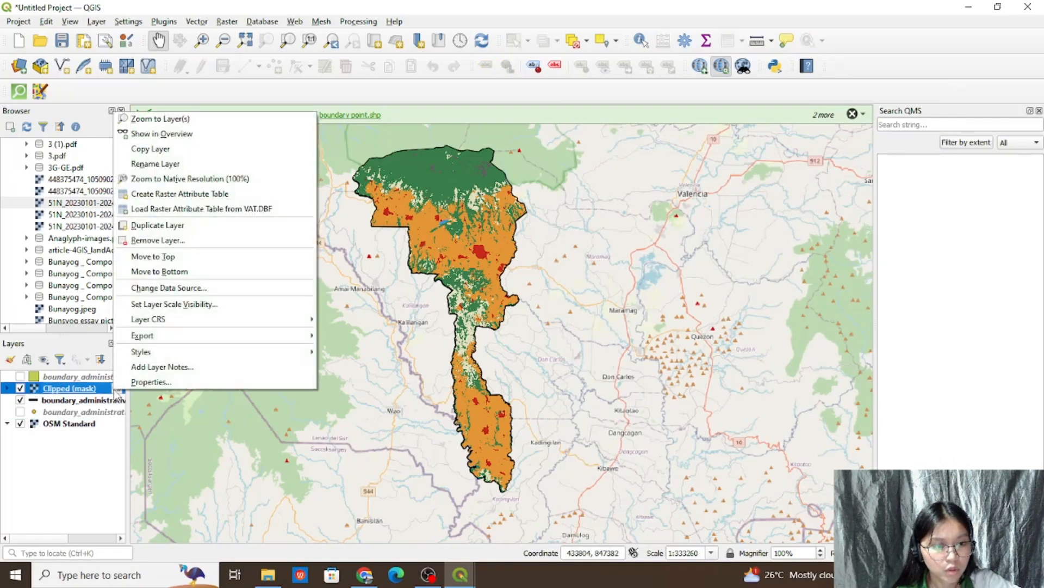
left_click(196, 288)
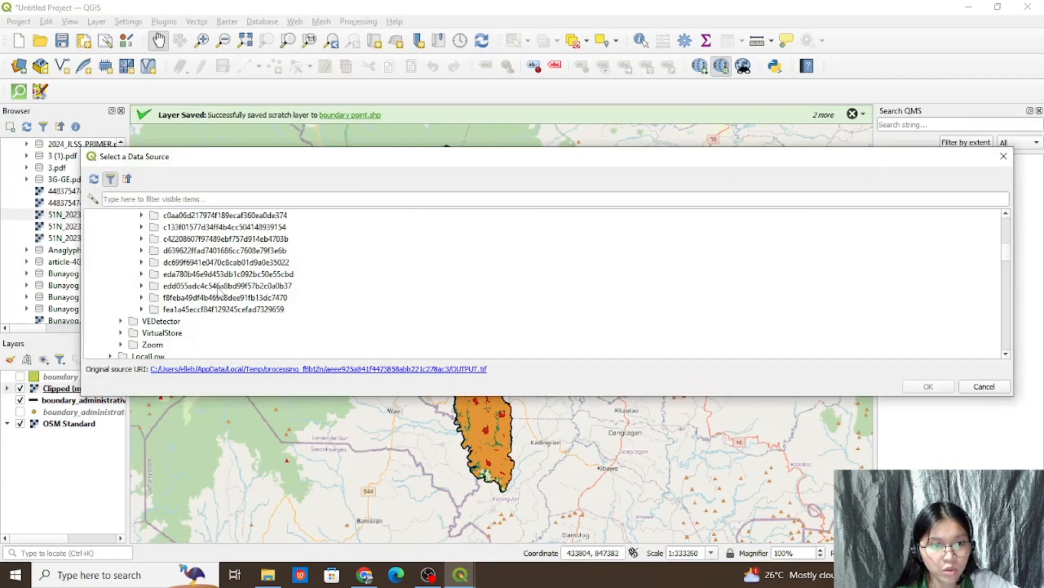
scroll(255, 286, "up", 15)
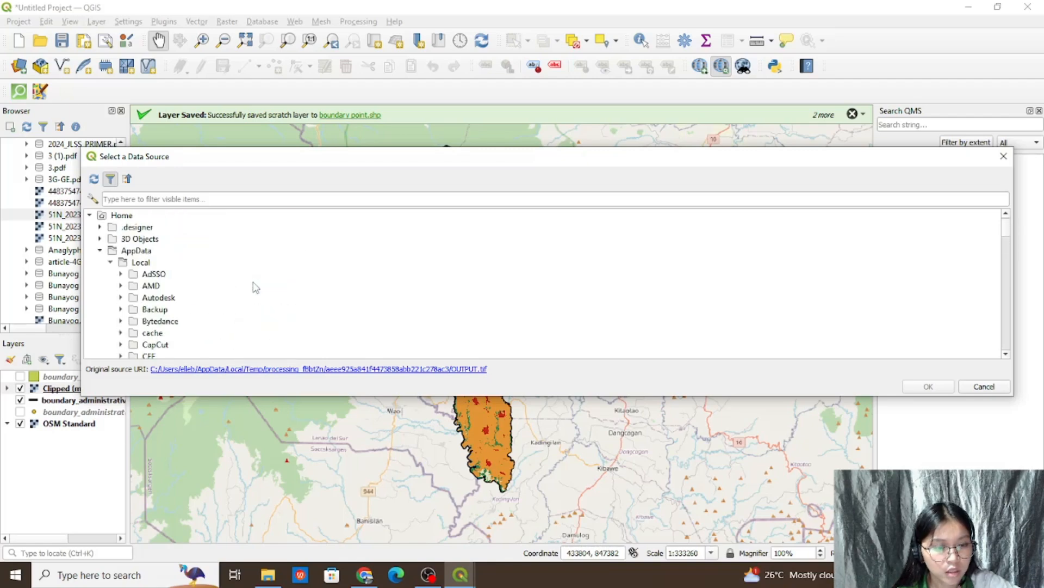
scroll(256, 287, "down", 5)
scroll(256, 288, "down", 3)
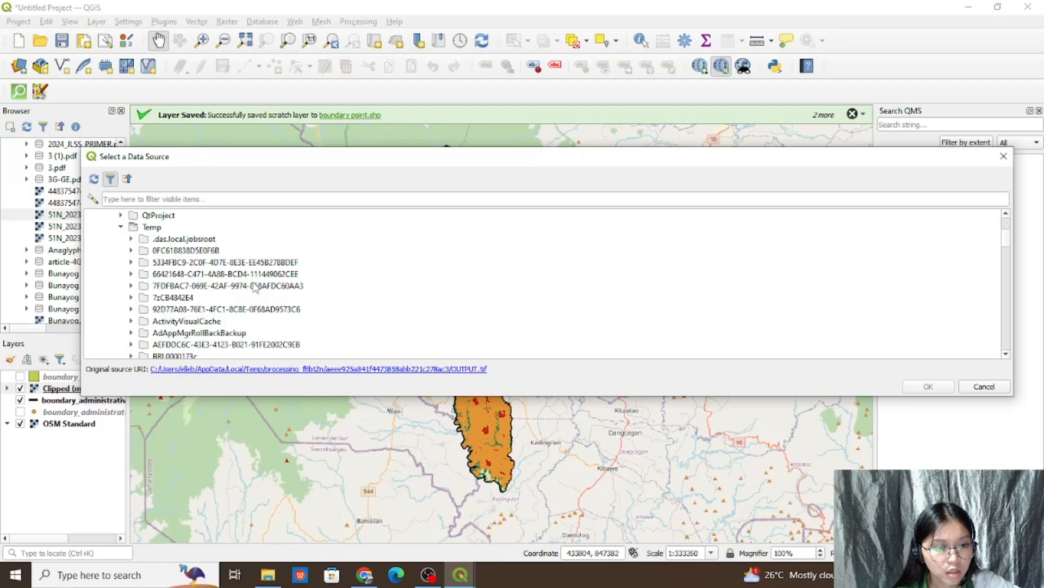
scroll(256, 287, "up", 8)
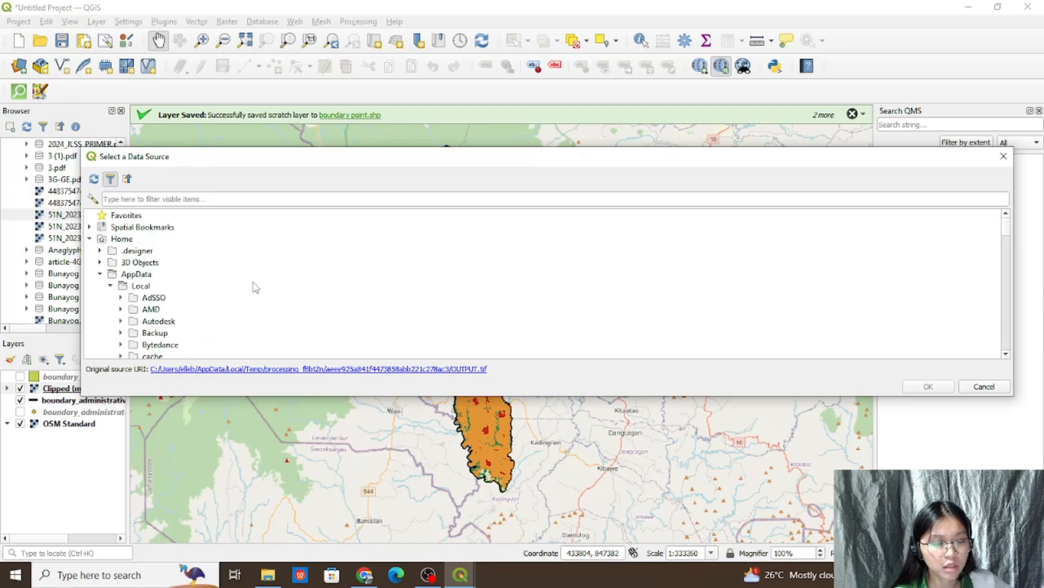
scroll(163, 329, "down", 5)
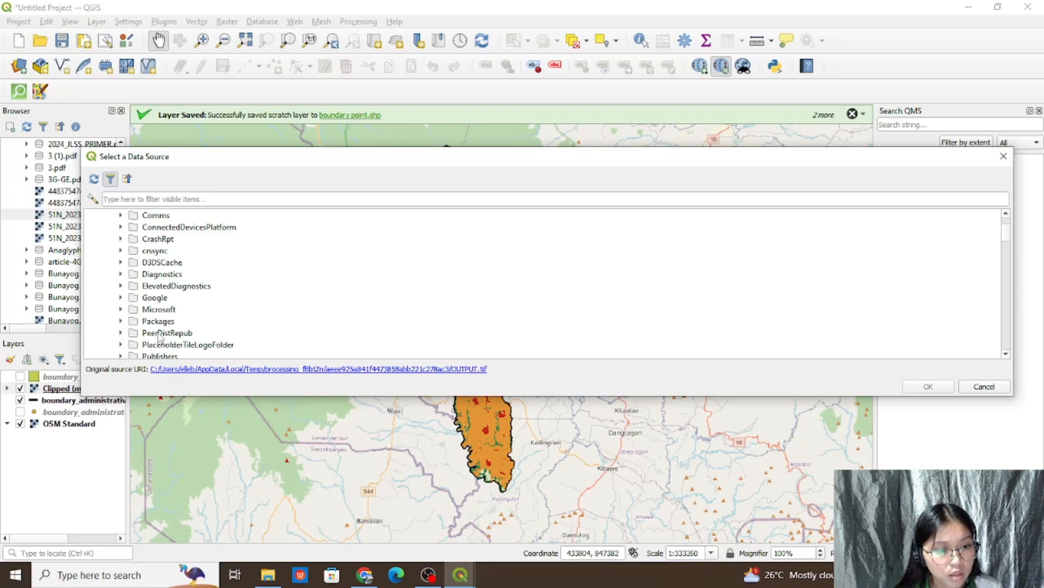
scroll(157, 335, "down", 5)
scroll(156, 333, "up", 10)
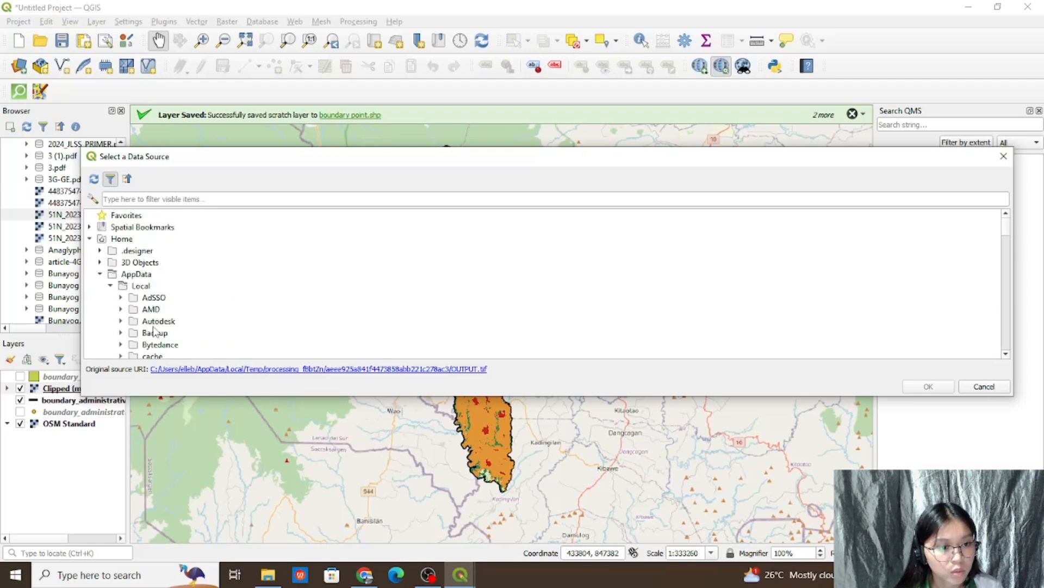
scroll(143, 261, "down", 15)
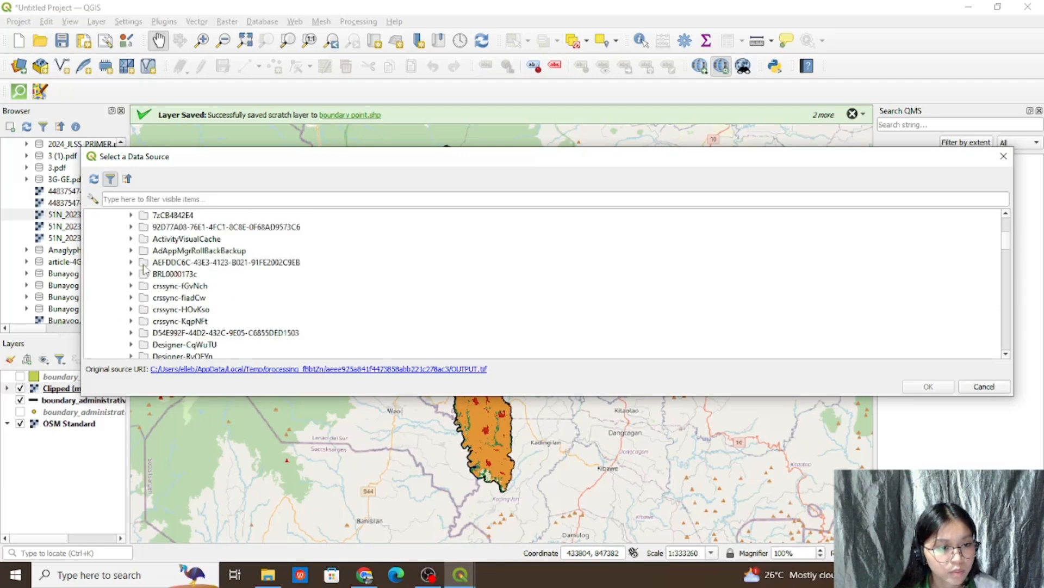
scroll(144, 266, "down", 15)
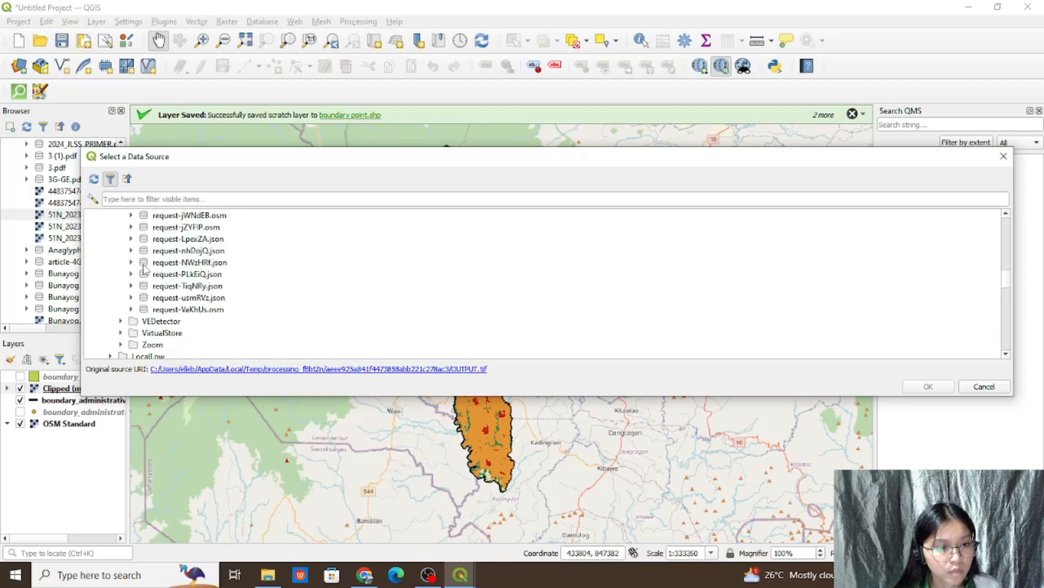
scroll(144, 267, "up", 1)
scroll(144, 267, "down", 5)
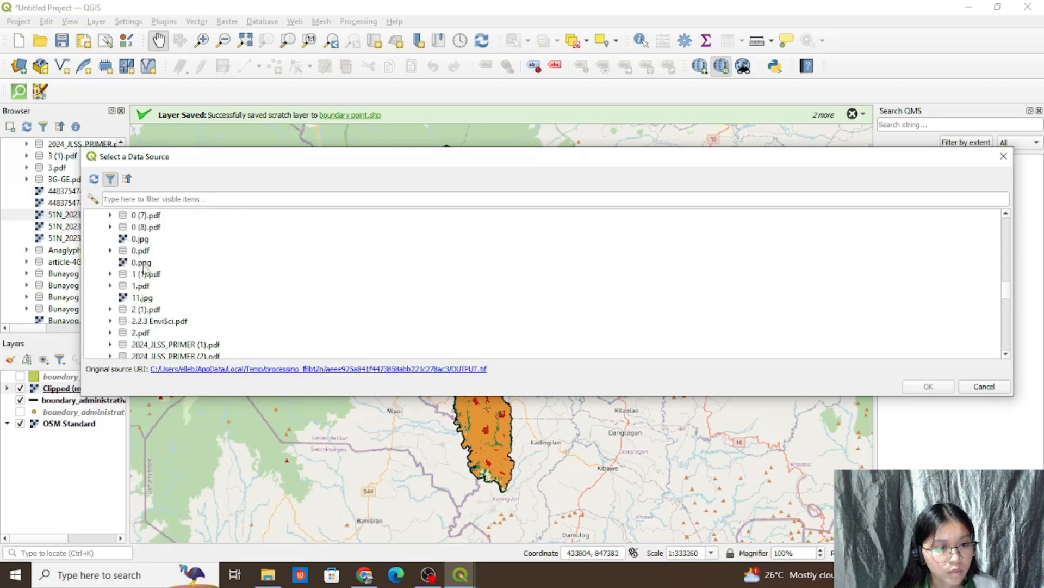
scroll(144, 267, "down", 4)
scroll(144, 266, "down", 6)
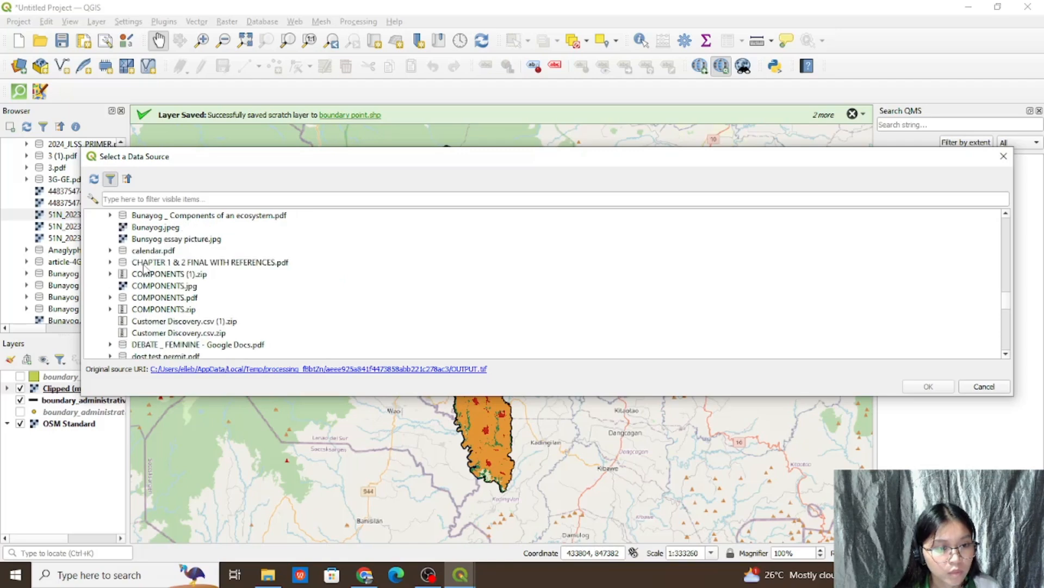
scroll(144, 267, "down", 3)
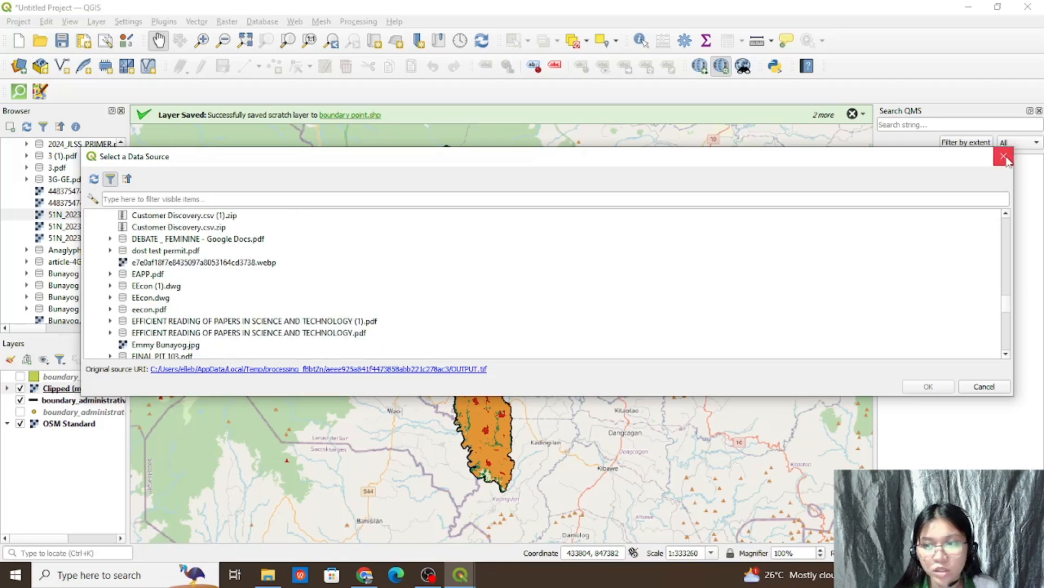
left_click(1004, 157)
Step: Check the Downloads folder for the colors file through the Clipped (mask) layer definition export, and cancel the export
right_click(120, 390)
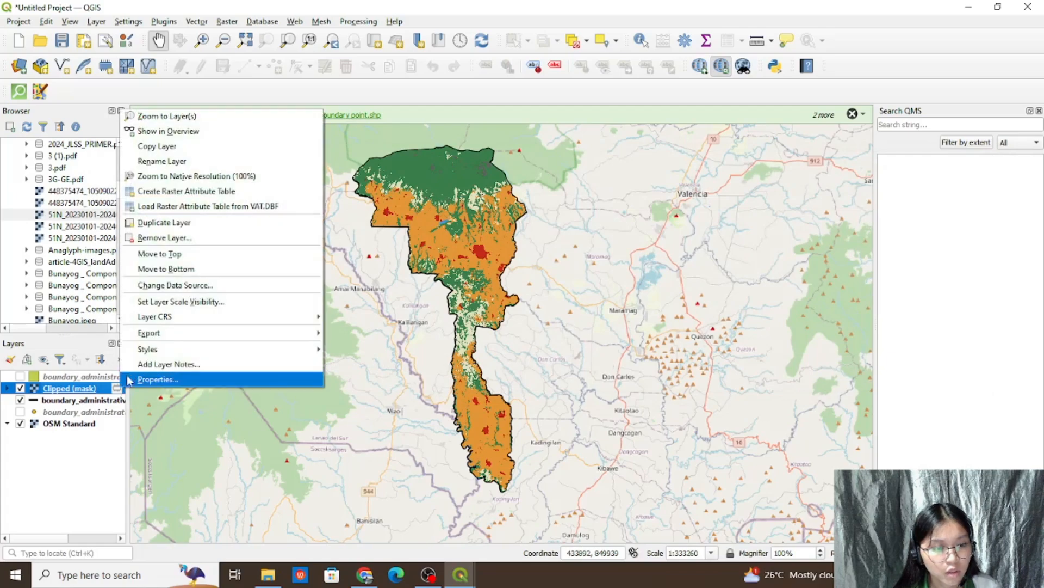
mouse_move(304, 333)
left_click(355, 347)
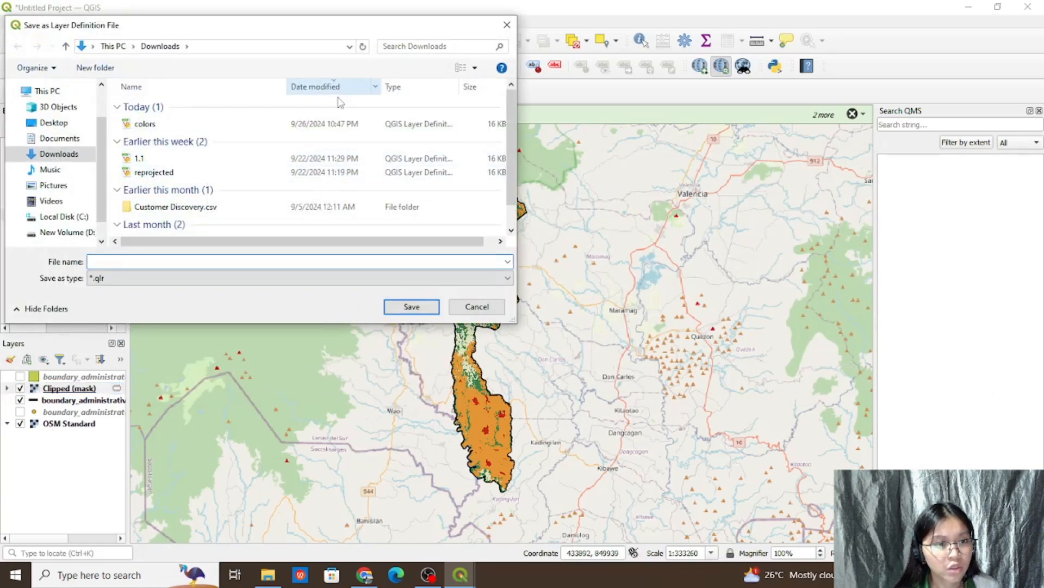
left_click(303, 123)
left_click_drag(303, 123, 164, 140)
left_click(474, 307)
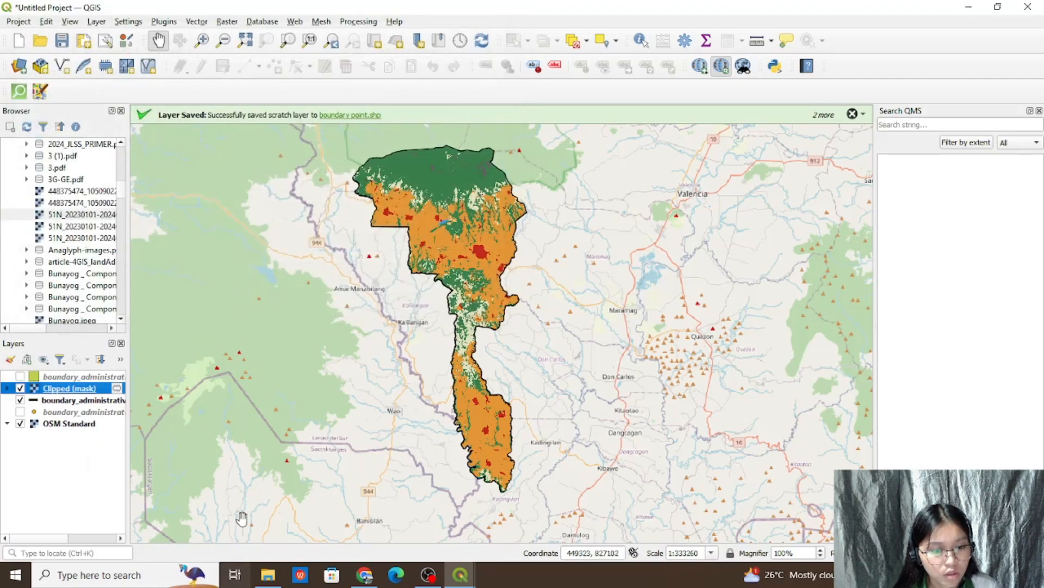
Step: Refresh the data source list for the Clipped (mask) layer and search the Downloads files again without changing the source
right_click(117, 389)
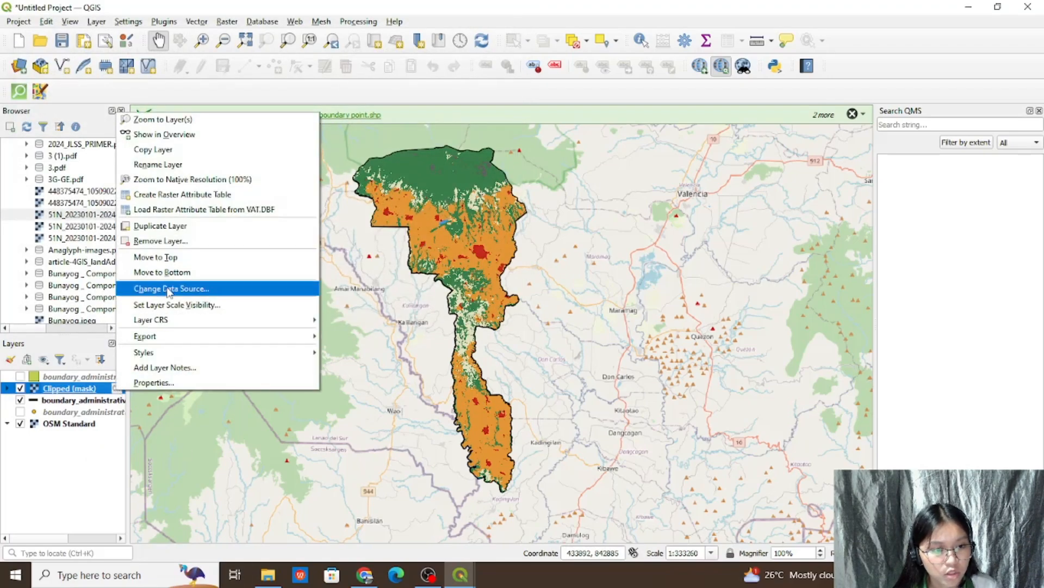
left_click(168, 290)
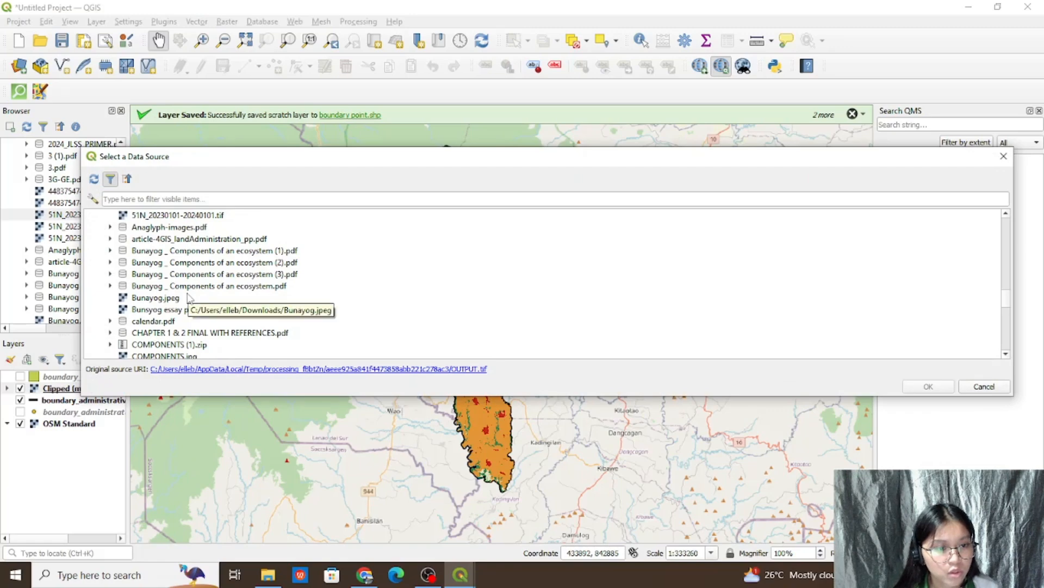
scroll(189, 298, "up", 10)
scroll(190, 298, "down", 10)
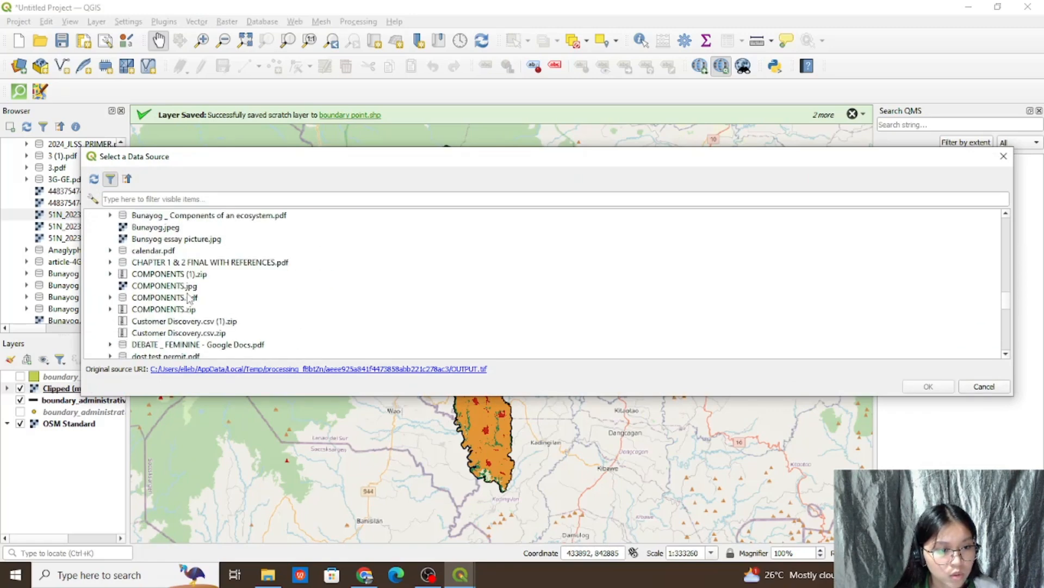
scroll(190, 298, "down", 1)
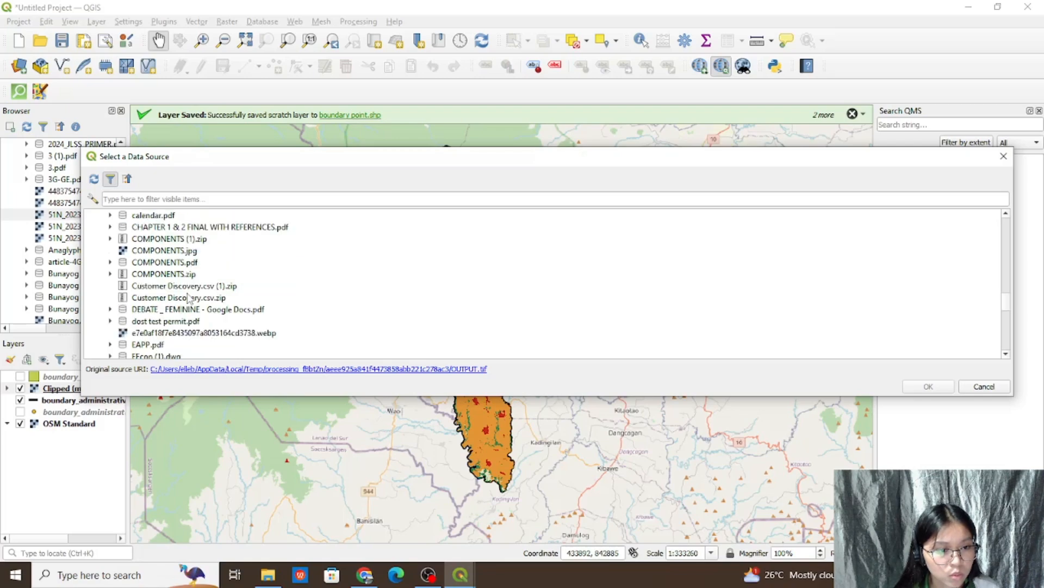
scroll(189, 299, "up", 1)
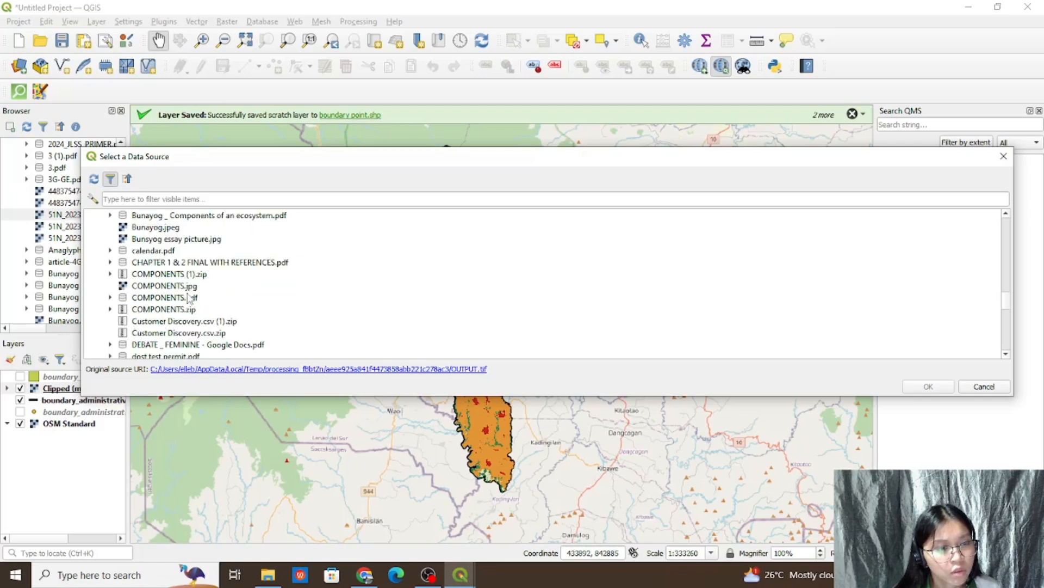
left_click(93, 178)
scroll(143, 269, "up", 12)
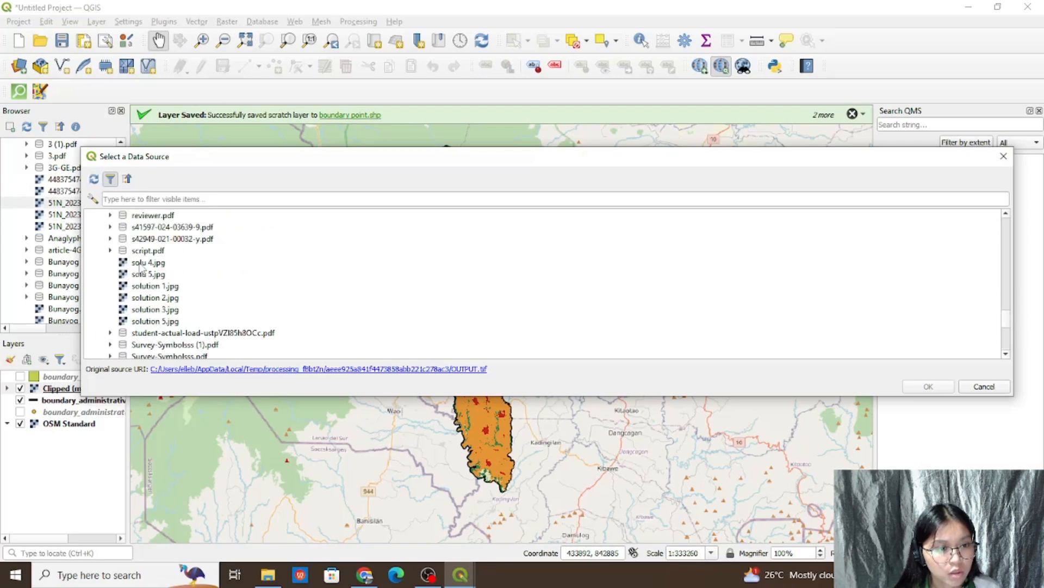
scroll(141, 266, "up", 20)
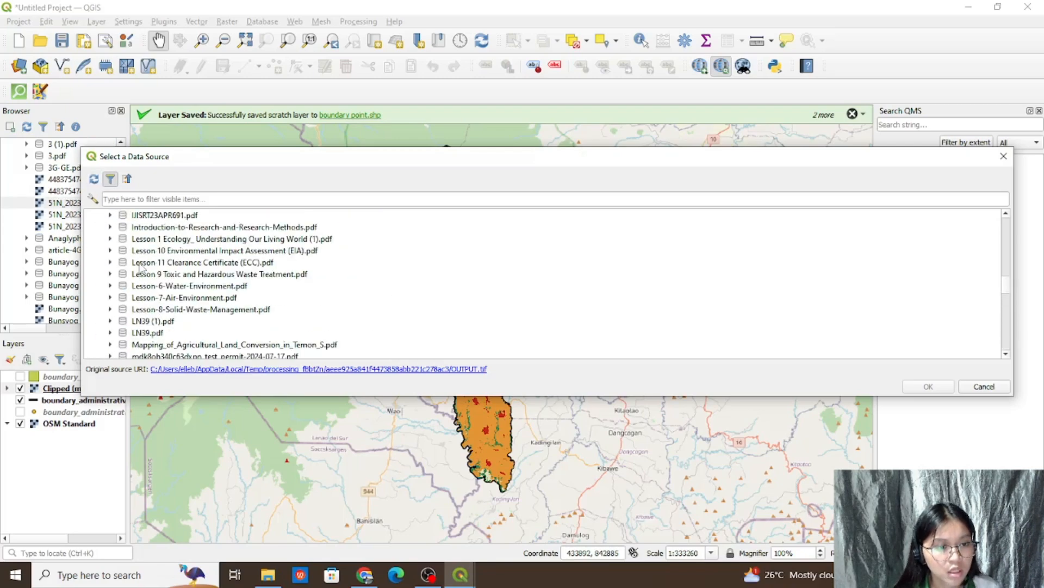
scroll(141, 266, "up", 10)
scroll(141, 267, "down", 7)
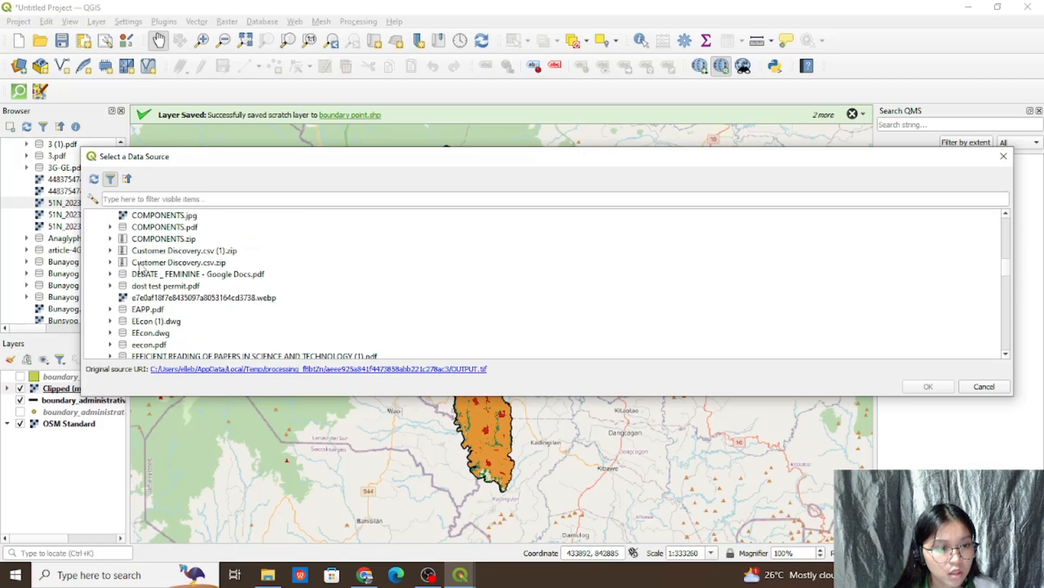
scroll(140, 268, "up", 3)
scroll(141, 268, "down", 2)
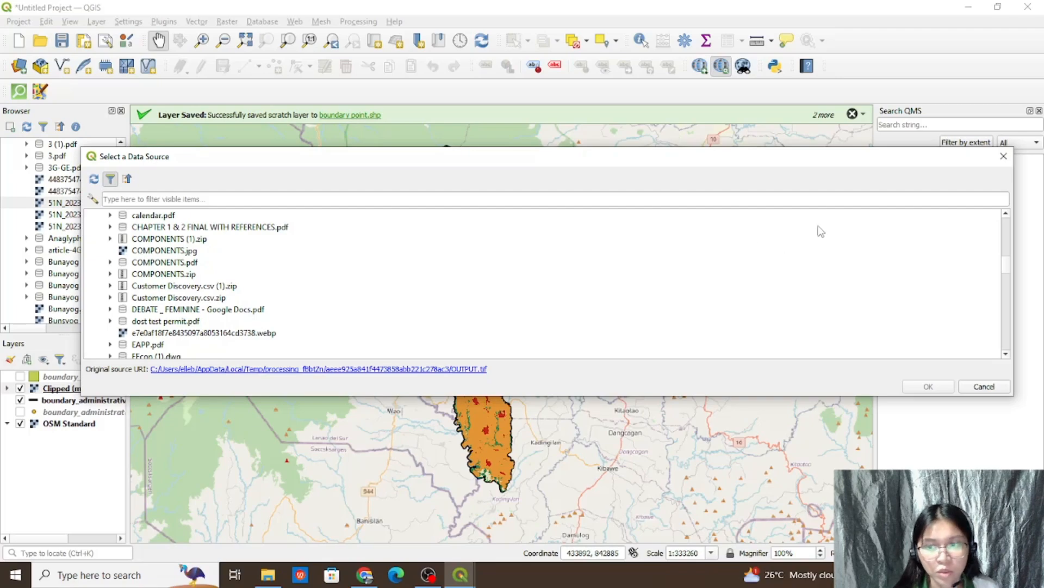
left_click(1004, 157)
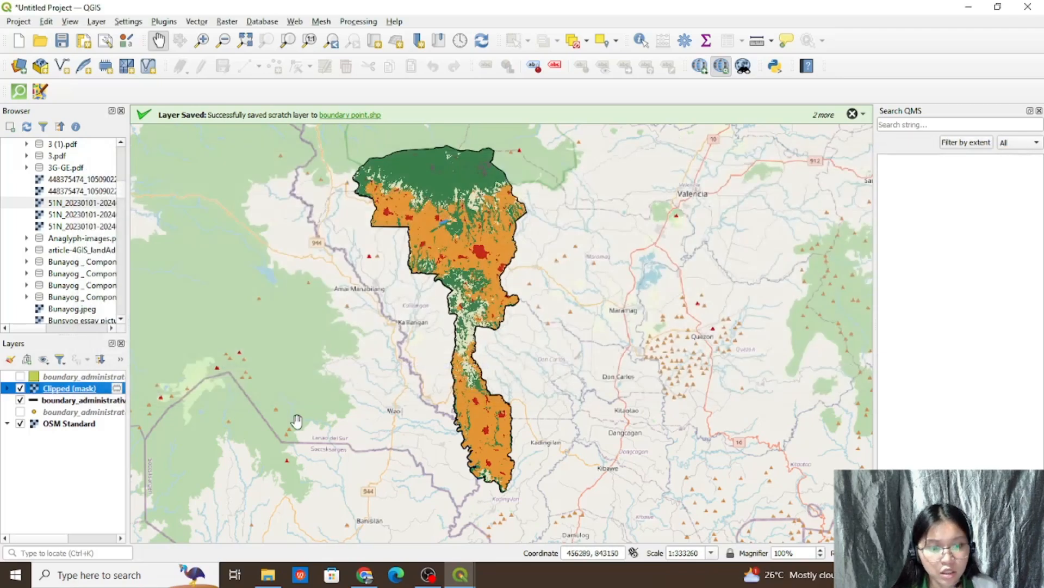
Step: Add the colors layer definition from Downloads in File Explorer to the QGIS project and move its layer next to the original Clipped (mask)
left_click(267, 574)
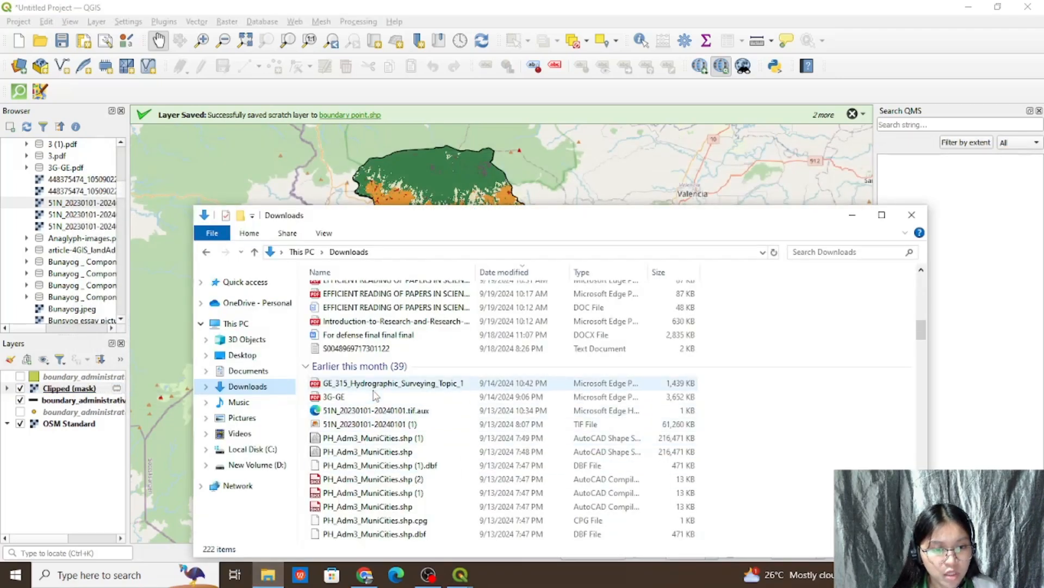
scroll(375, 402, "up", 10)
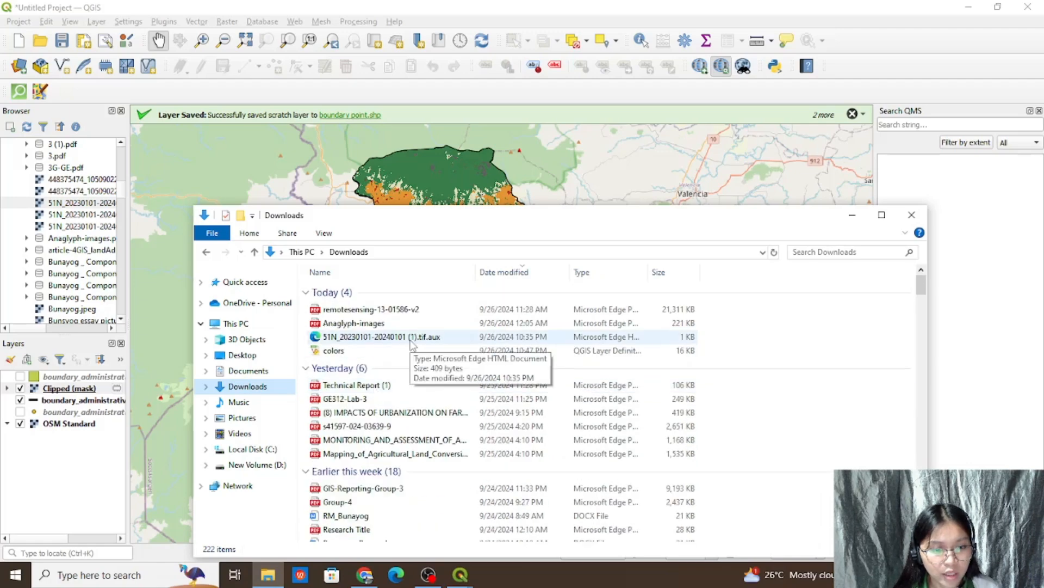
left_click_drag(413, 351, 75, 459)
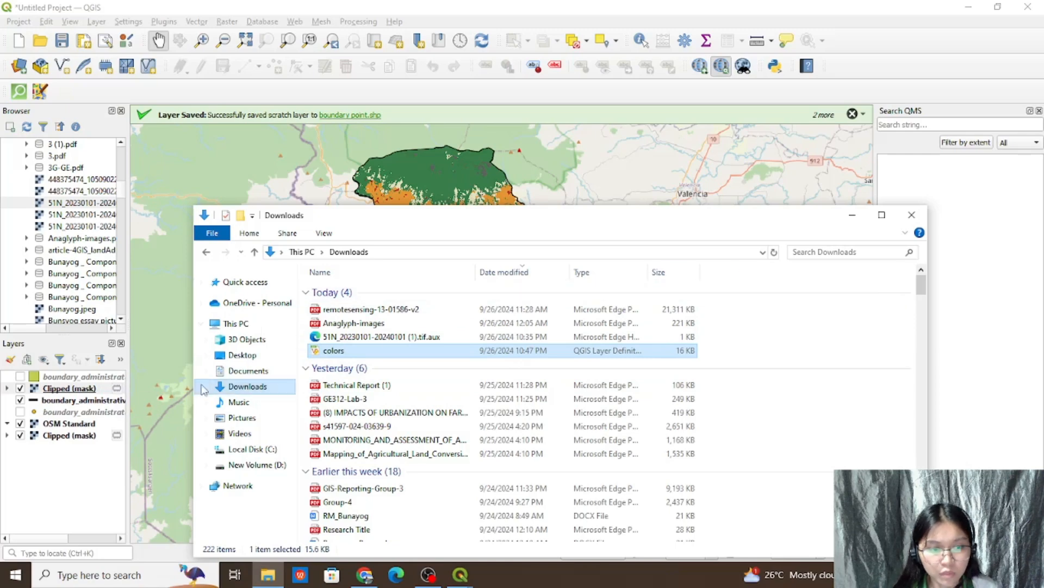
left_click_drag(67, 431, 67, 393)
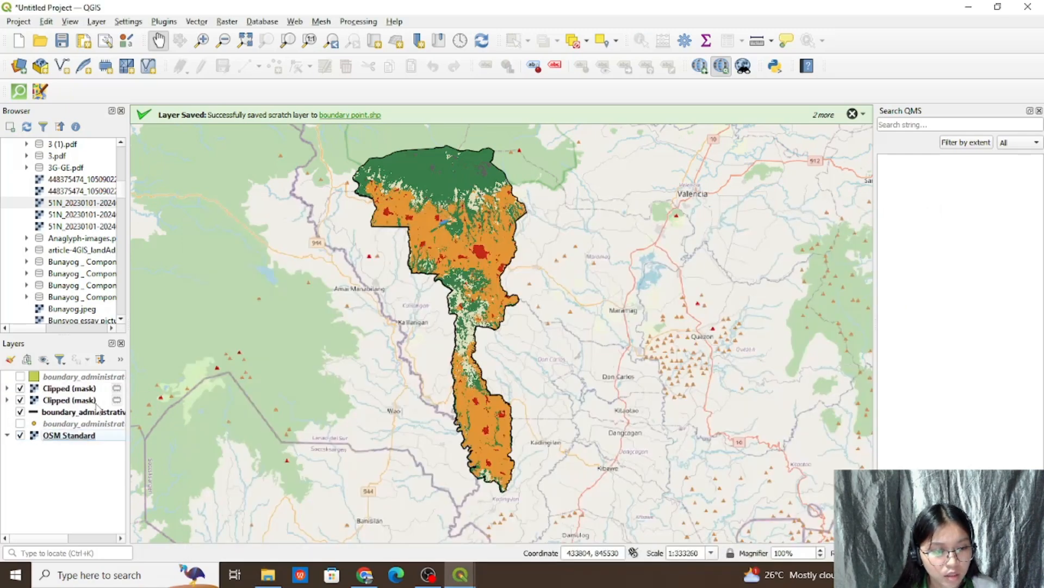
Step: Remove the lower of the two Clipped (mask) layers from the project
right_click(97, 402)
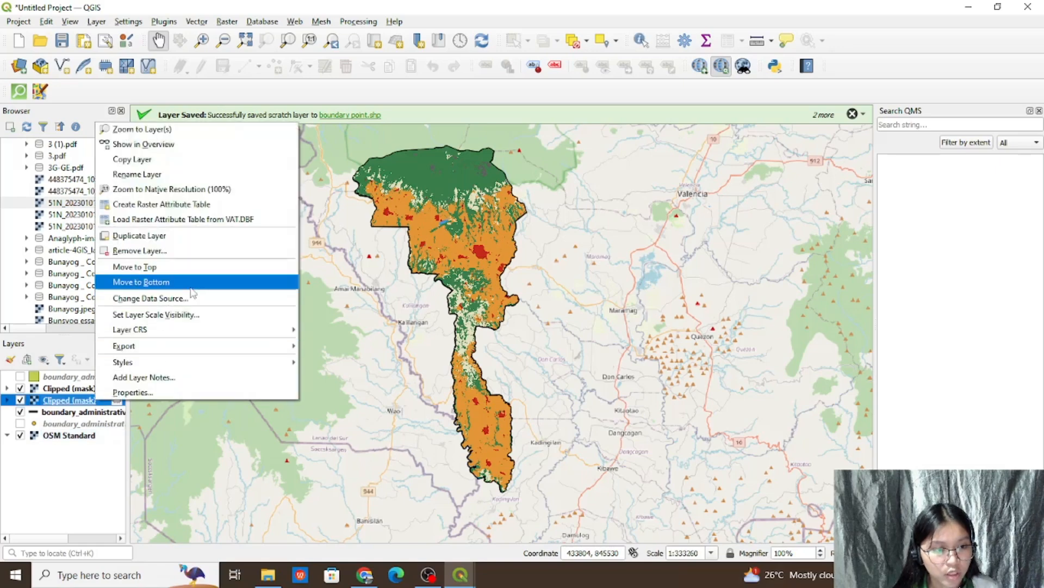
left_click(227, 250)
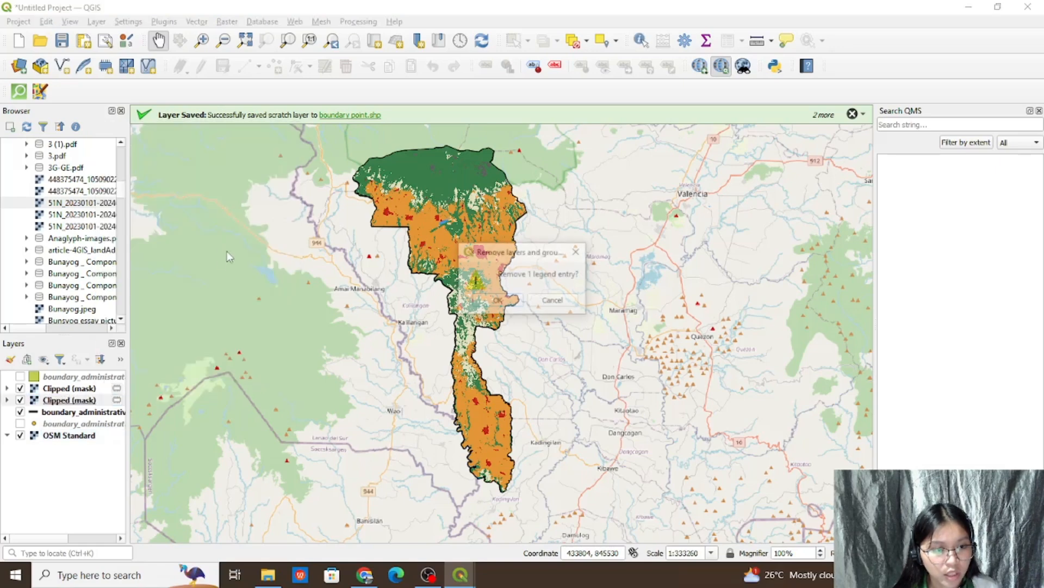
left_click(502, 298)
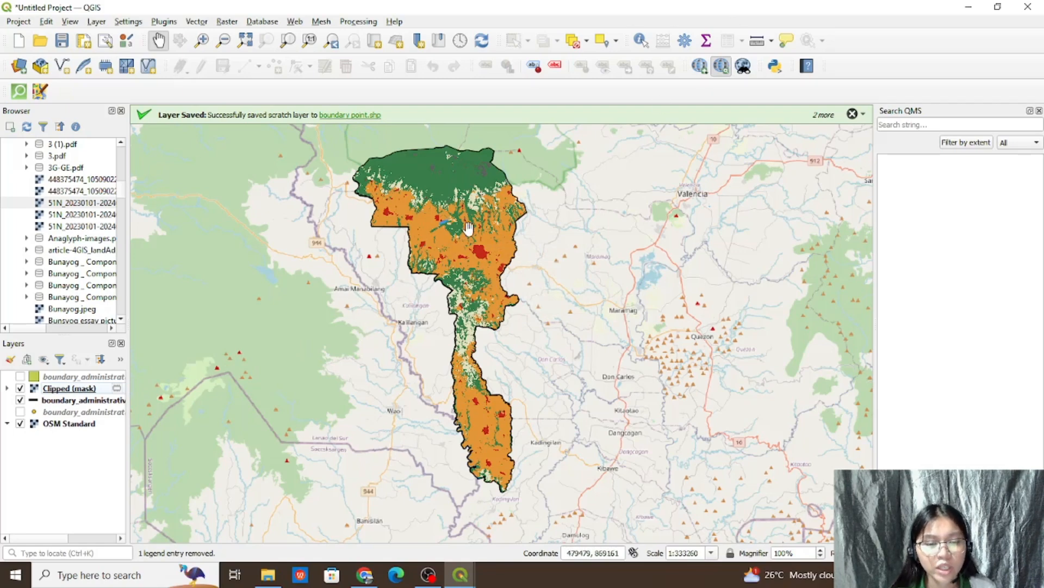
Step: Hide the boundary points layer above Clipped (mask) and move it below OSM Standard
mouse_move(469, 230)
left_mouse_down()
mouse_move(498, 237)
mouse_move(478, 249)
left_mouse_up()
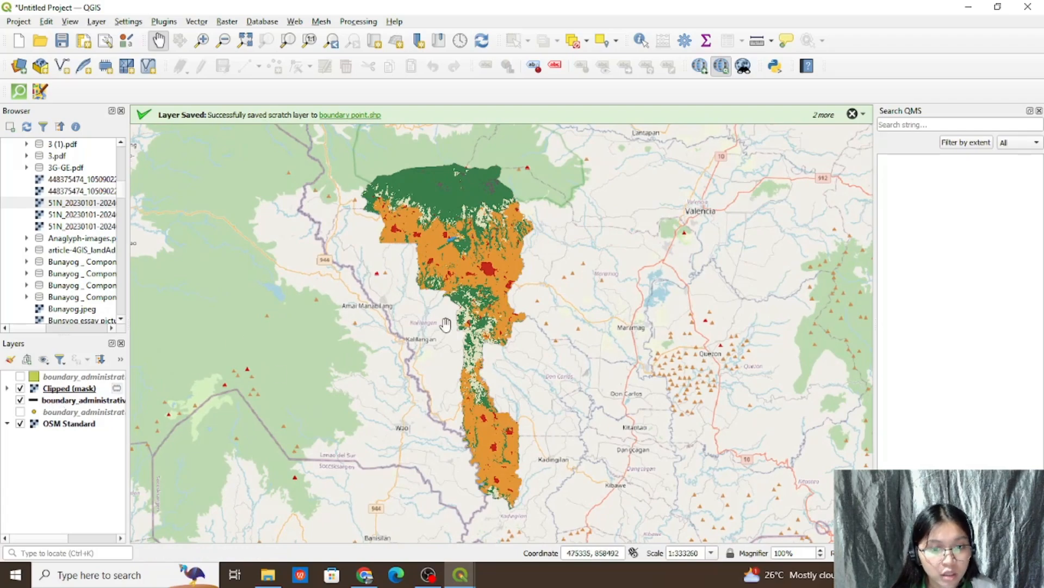
scroll(446, 325, "up", 1)
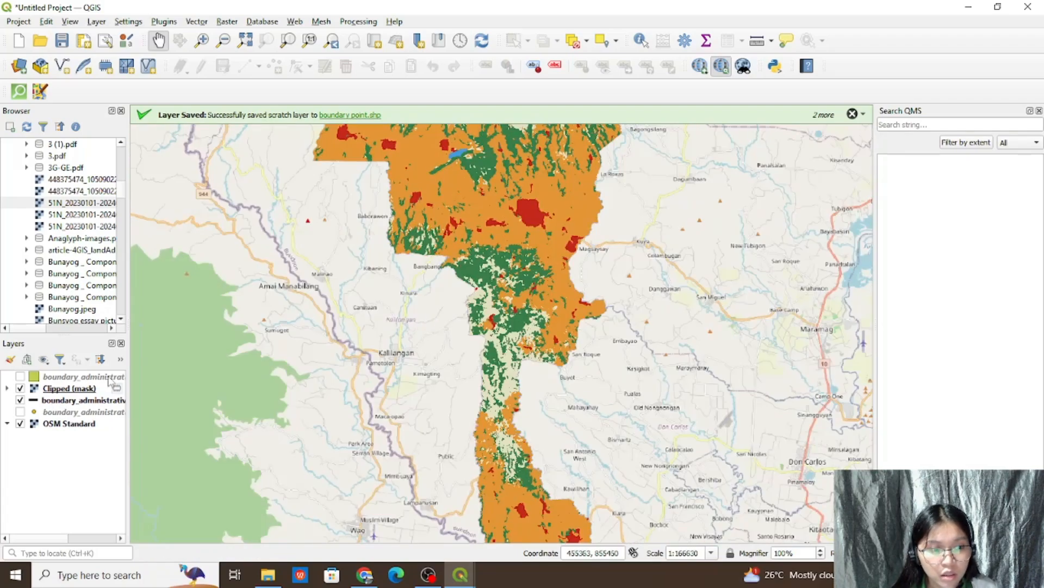
scroll(482, 288, "down", 1)
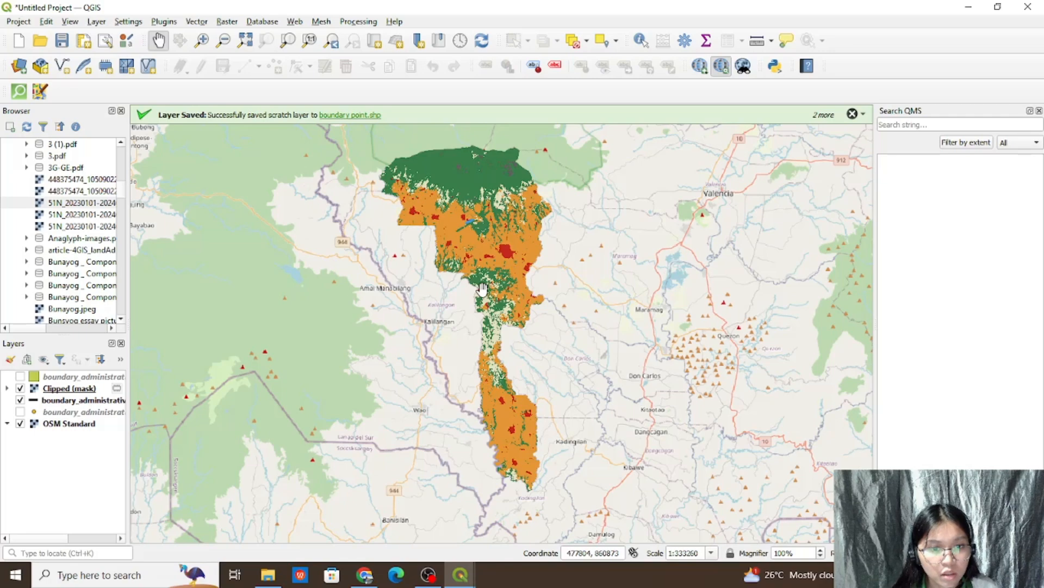
left_click_drag(483, 287, 474, 283)
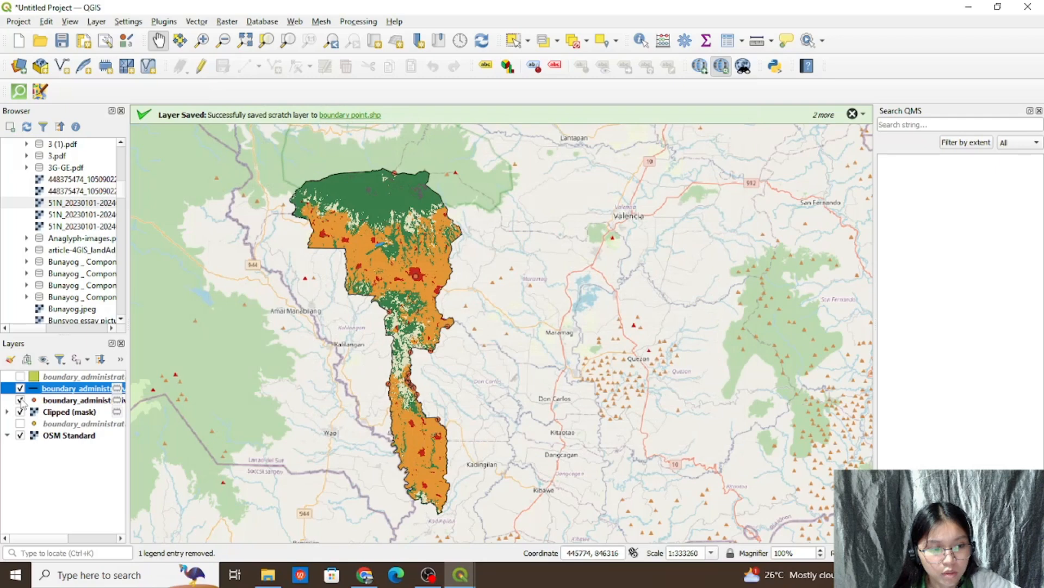
left_click(20, 400)
left_click_drag(40, 404, 42, 453)
Step: Open the existing print layout named trial and set its A4 page orientation to Portrait
left_click(18, 21)
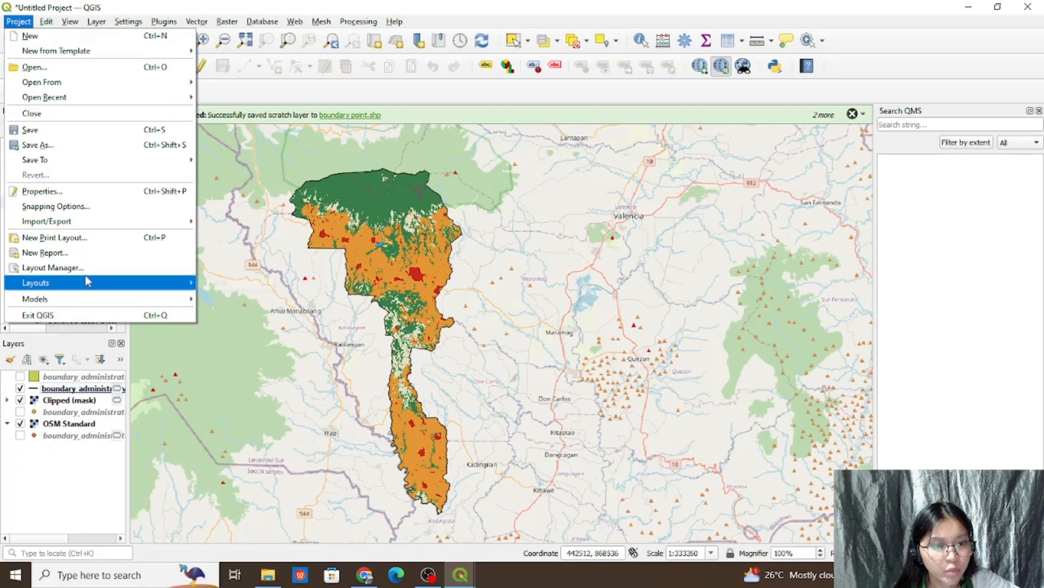
mouse_move(161, 283)
left_click(217, 282)
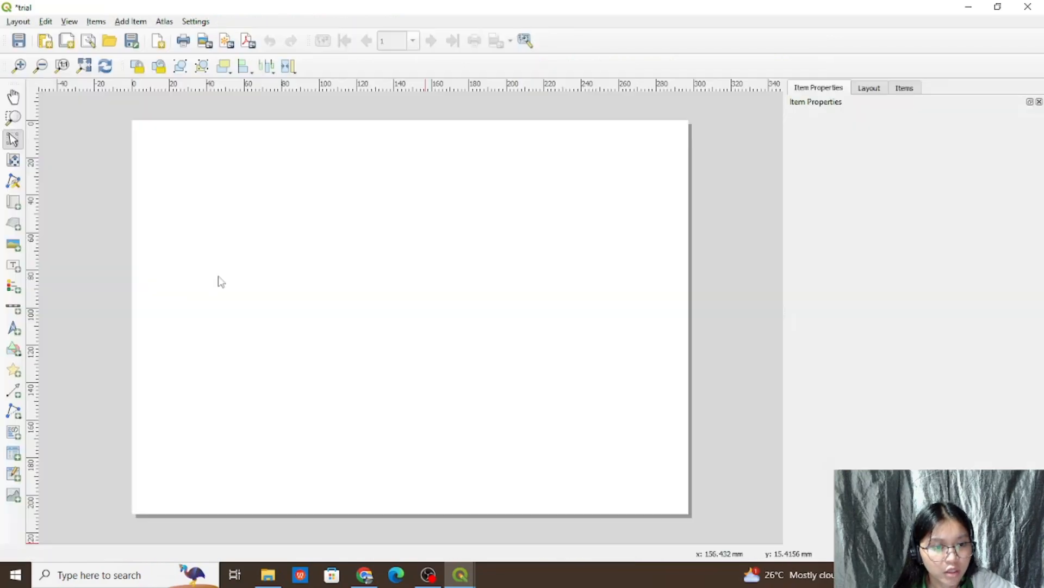
right_click(276, 195)
left_click(296, 229)
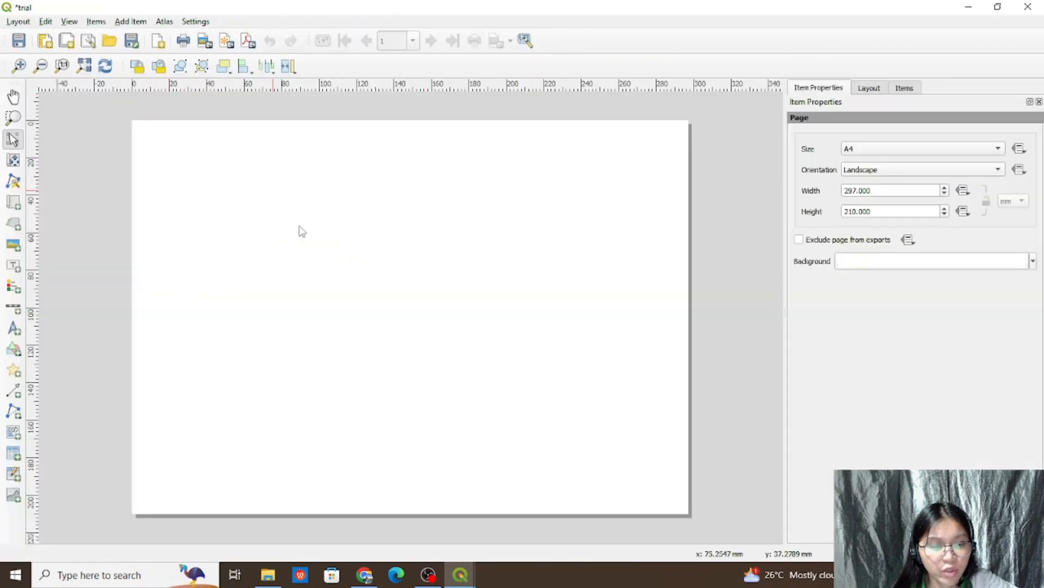
left_click(949, 173)
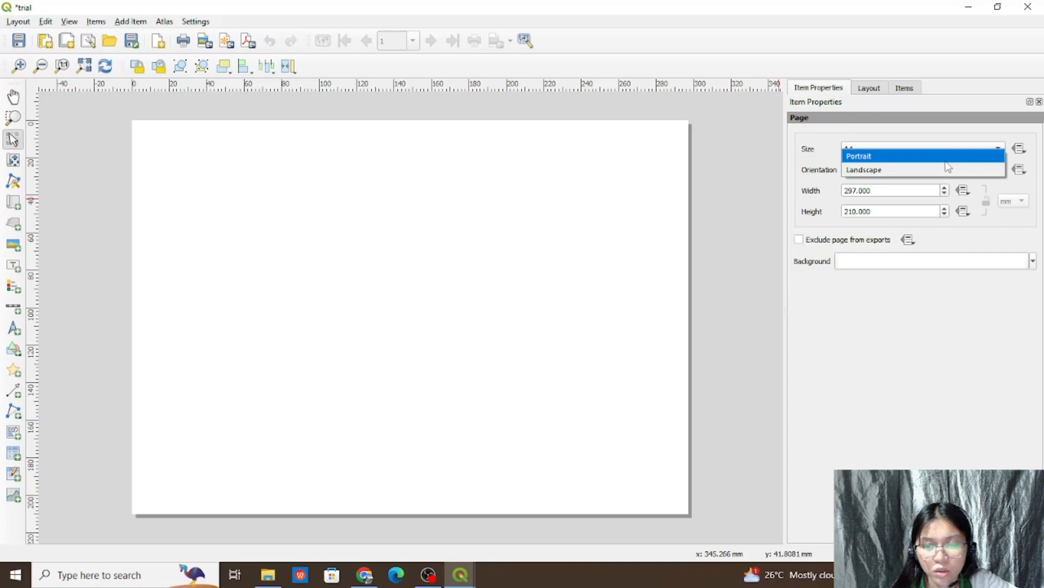
left_click(947, 159)
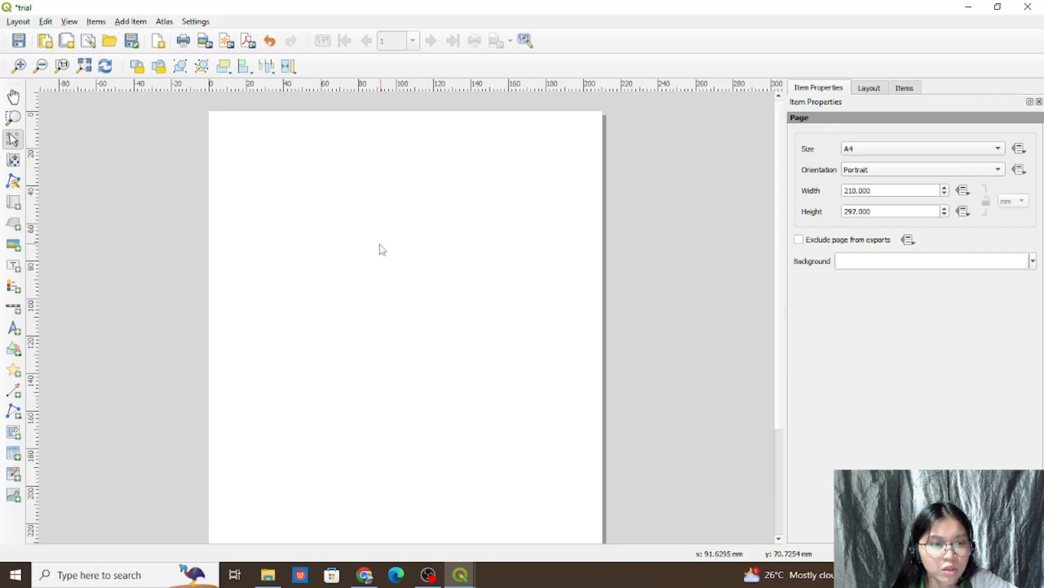
Step: Add a map item that nearly fills the portrait page, leaving a narrow margin on all sides
left_click(131, 22)
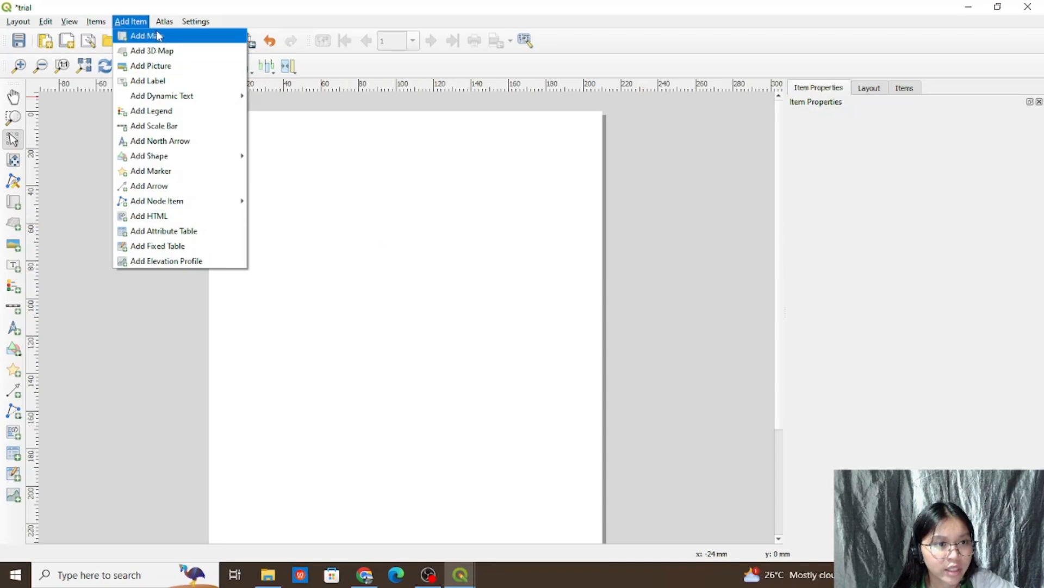
left_click(156, 36)
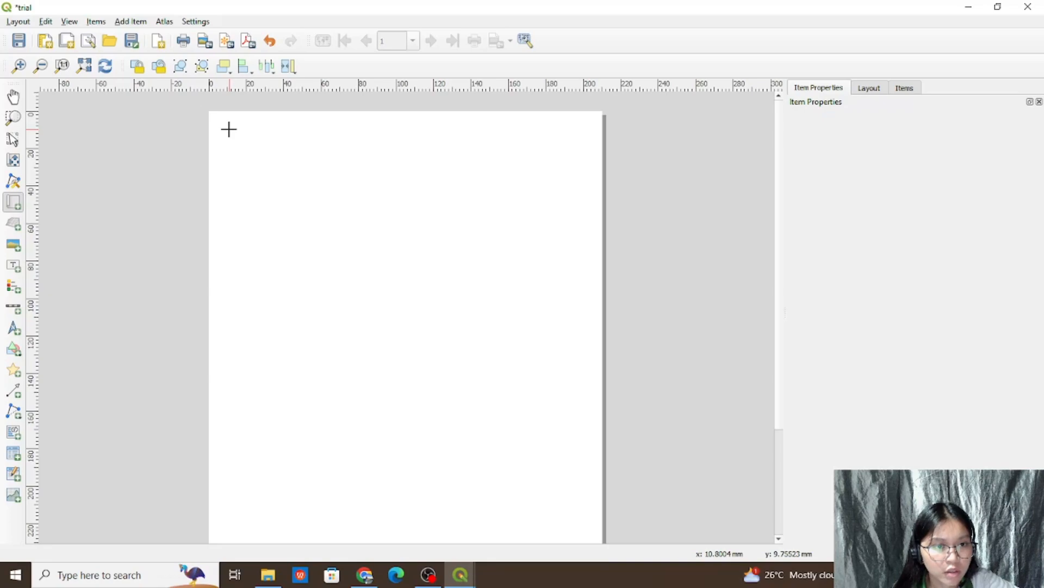
scroll(364, 401, "down", 1)
left_click_drag(228, 129, 500, 447)
scroll(375, 402, "down", 3)
scroll(384, 402, "up", 3)
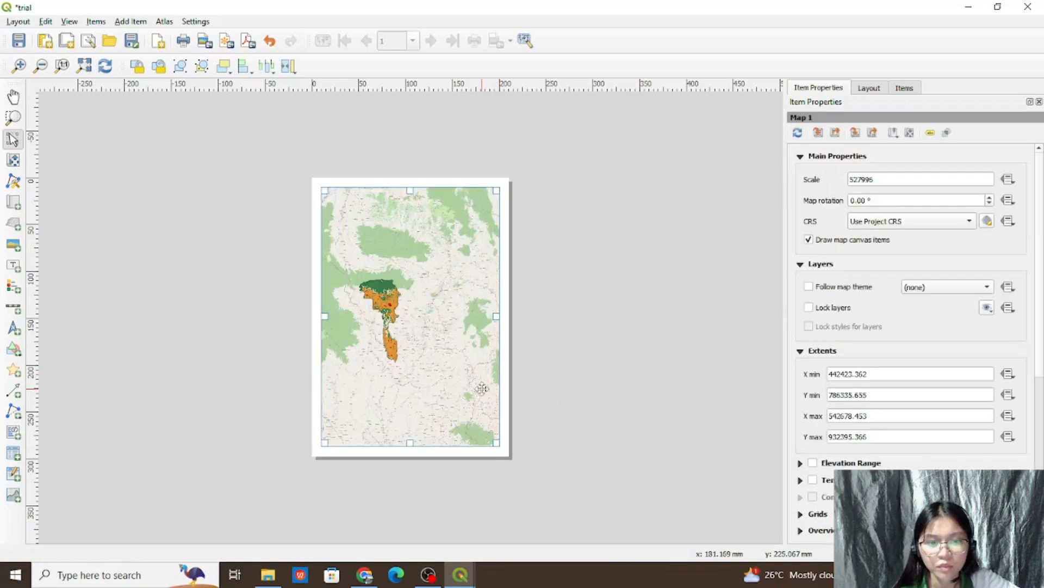
Step: Set the map's scale to 250000 and shift the map content so Pangantucan sits near the middle of the frame
left_click(857, 91)
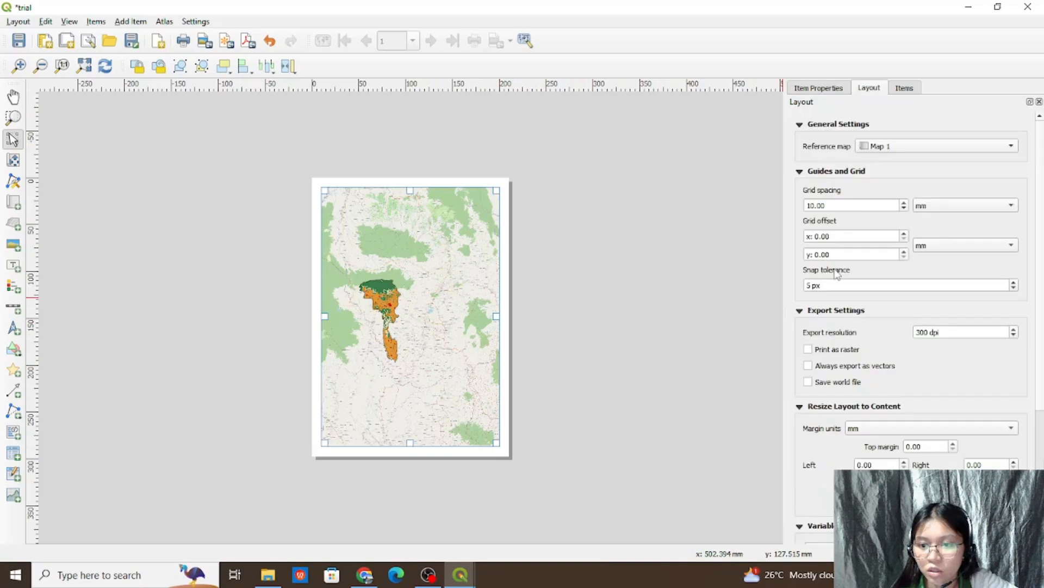
left_click(840, 90)
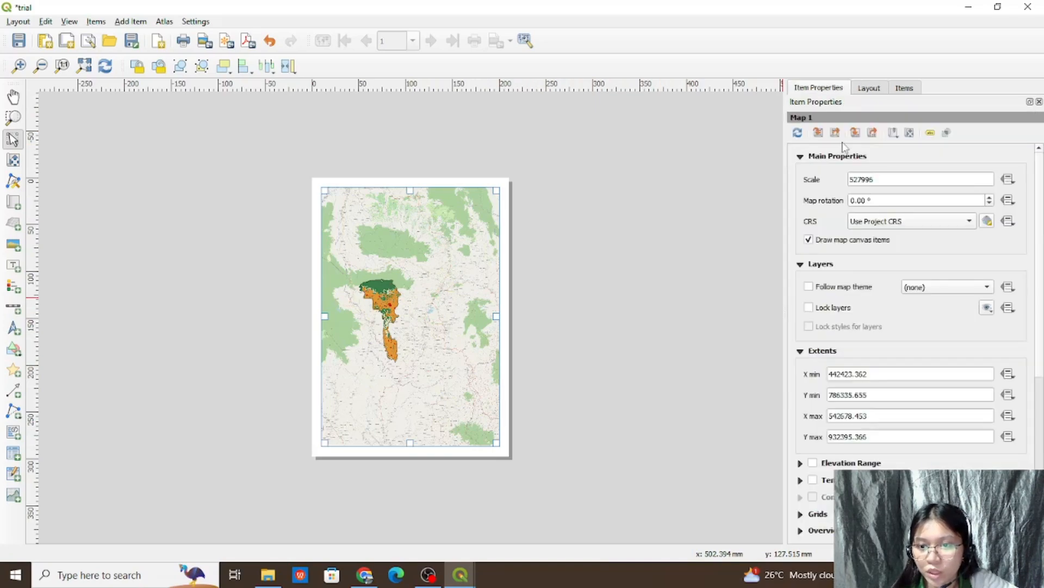
left_click_drag(902, 175, 839, 179)
type("250000")
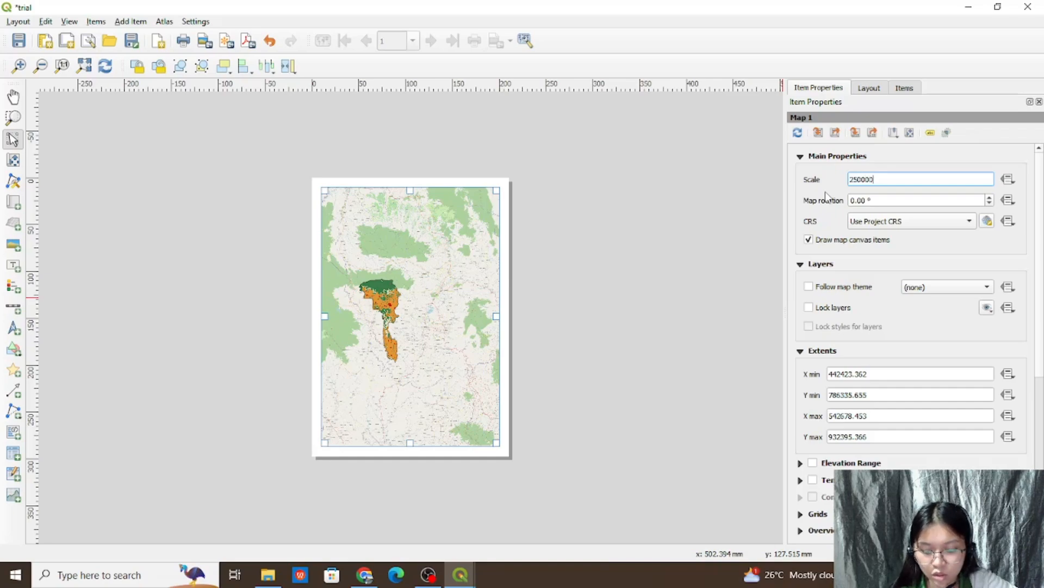
key("Return")
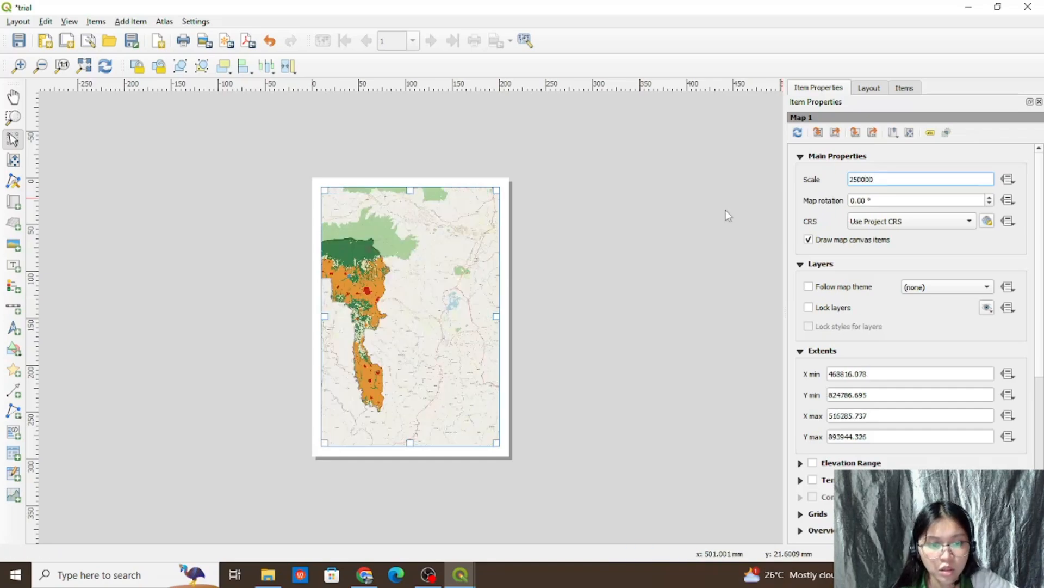
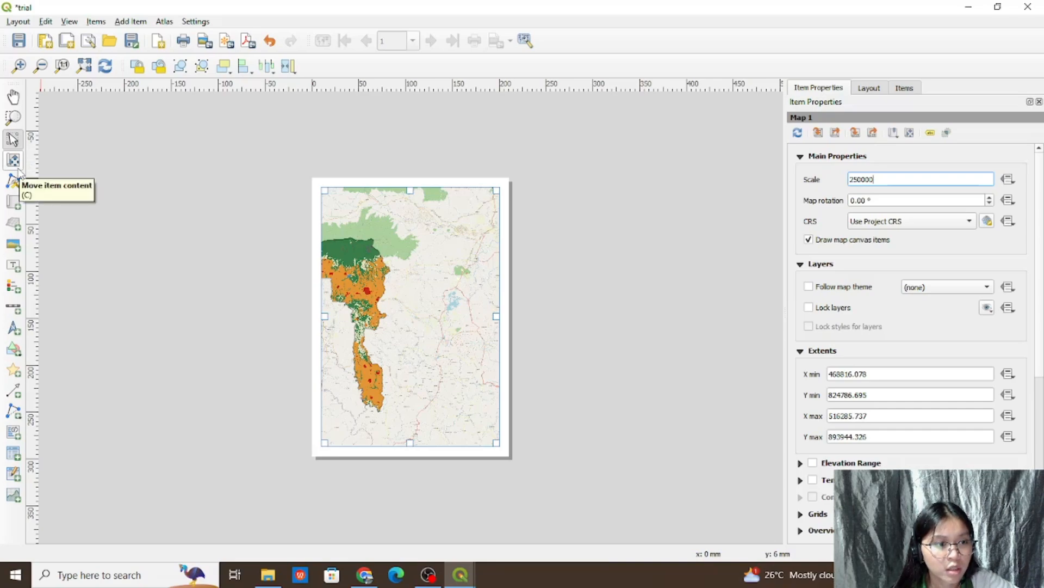
left_click(13, 160)
left_click_drag(387, 250, 427, 238)
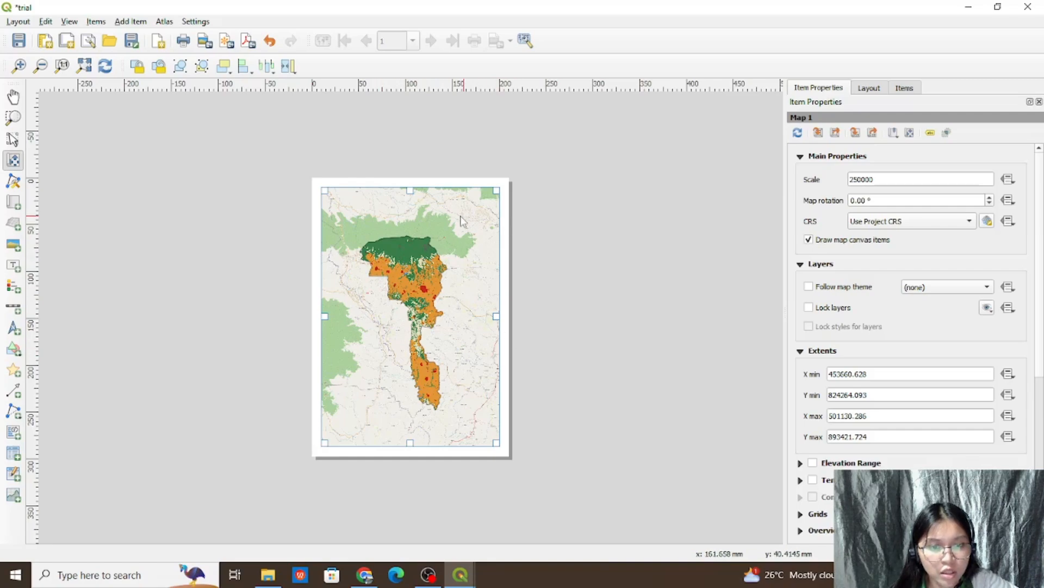
Step: Try a scale of 270000 for the map
left_click(877, 180)
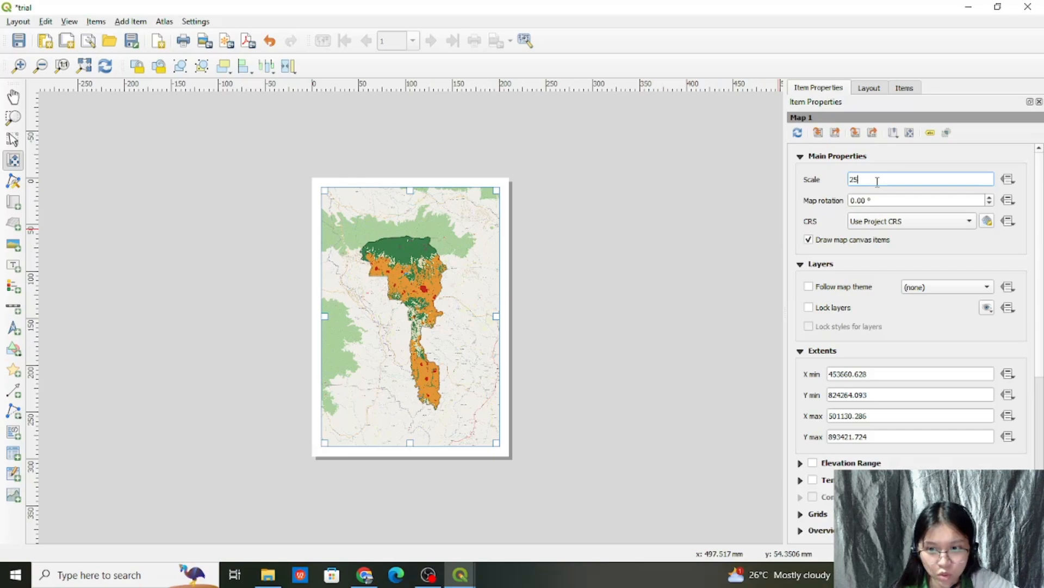
type("27000")
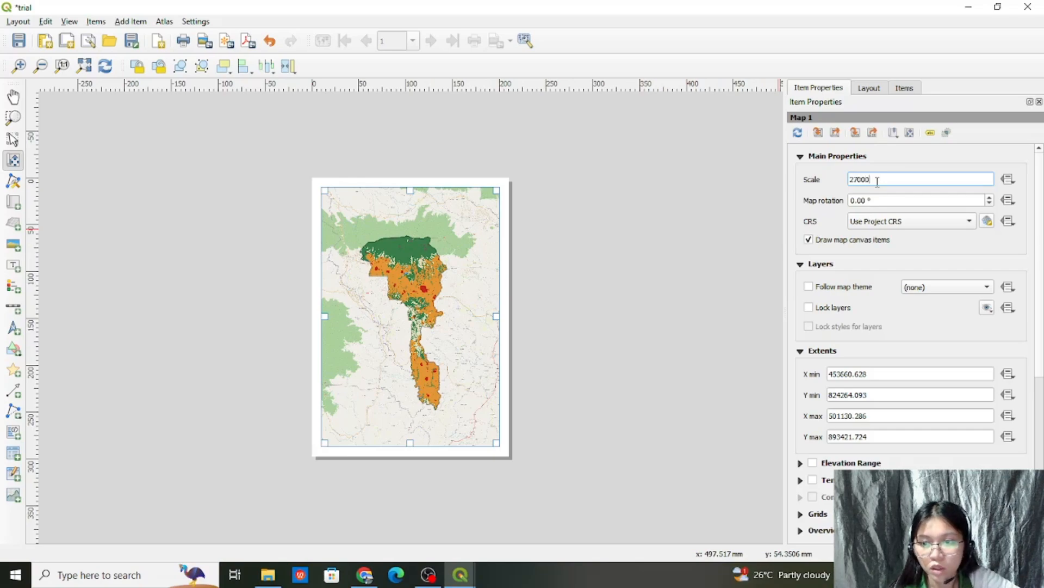
type("0")
key("Return")
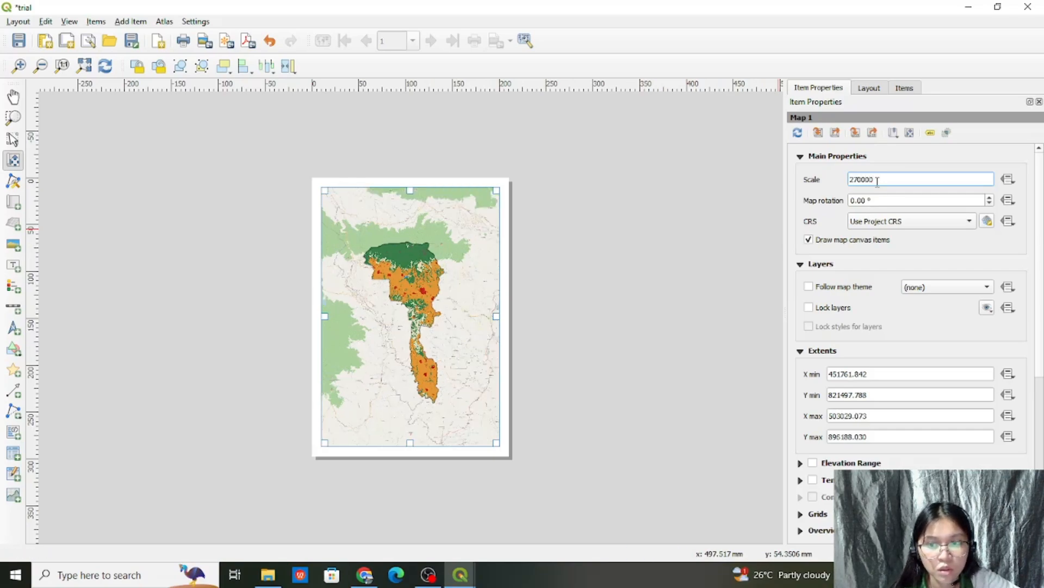
Step: Set the map's scale to 200000 and shift the map content slightly to centre Pangantucan in the frame
key("BackSpace")
key("BackSpace")
key("BackSpace")
key("BackSpace")
key("BackSpace")
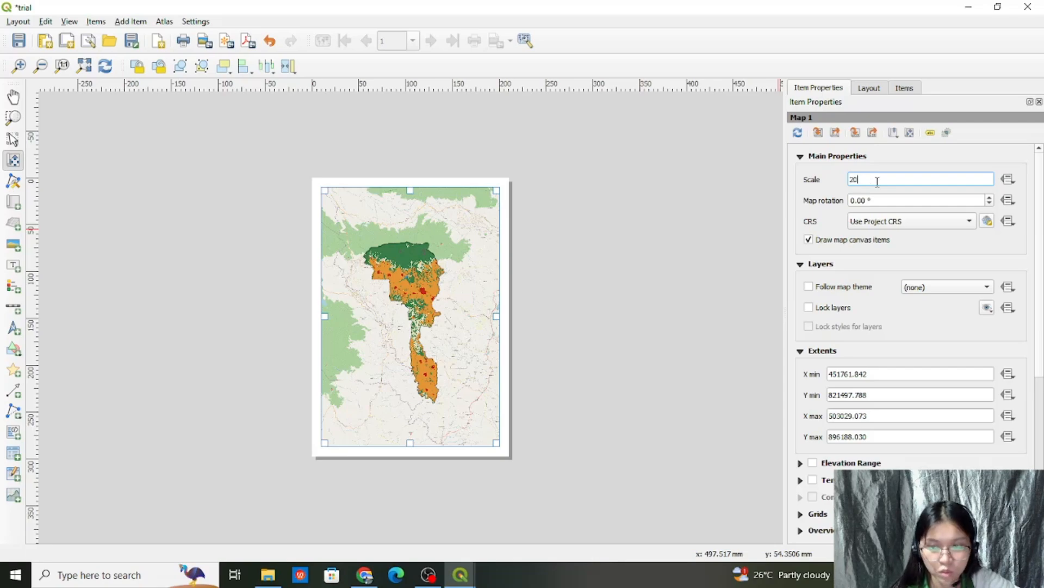
key("Return")
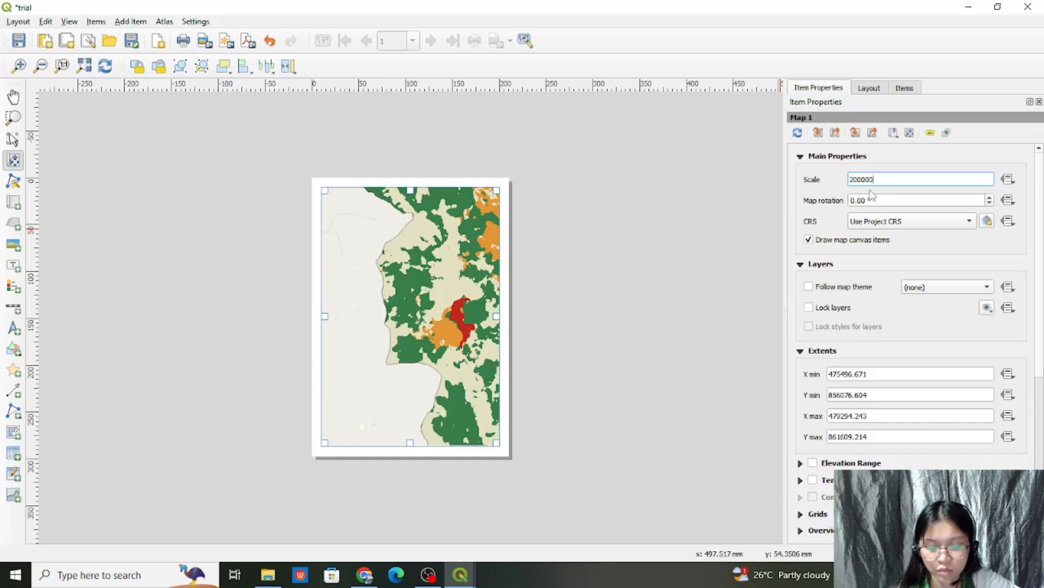
type("0")
key("Return")
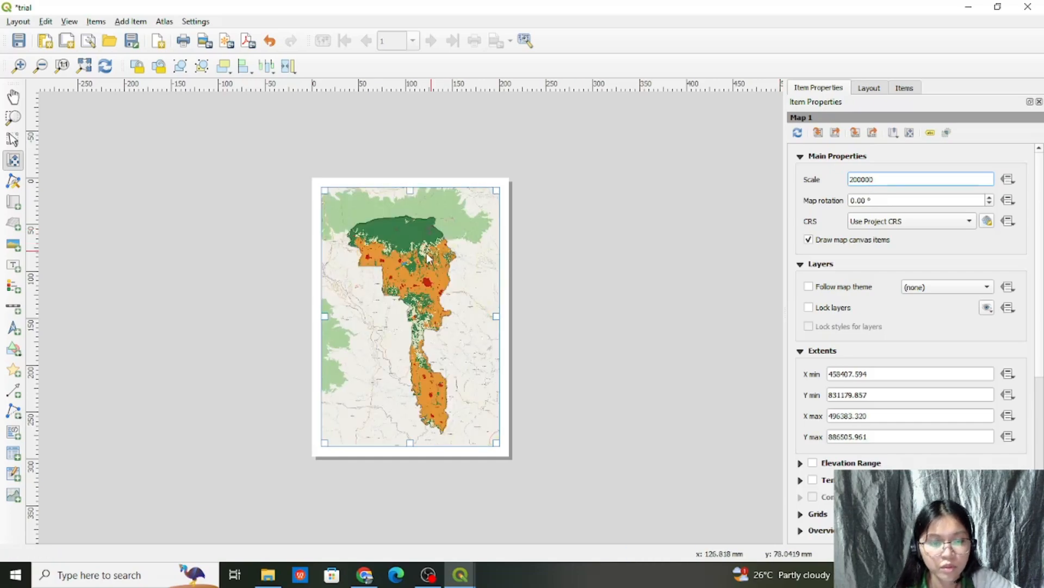
left_click_drag(428, 258, 399, 272)
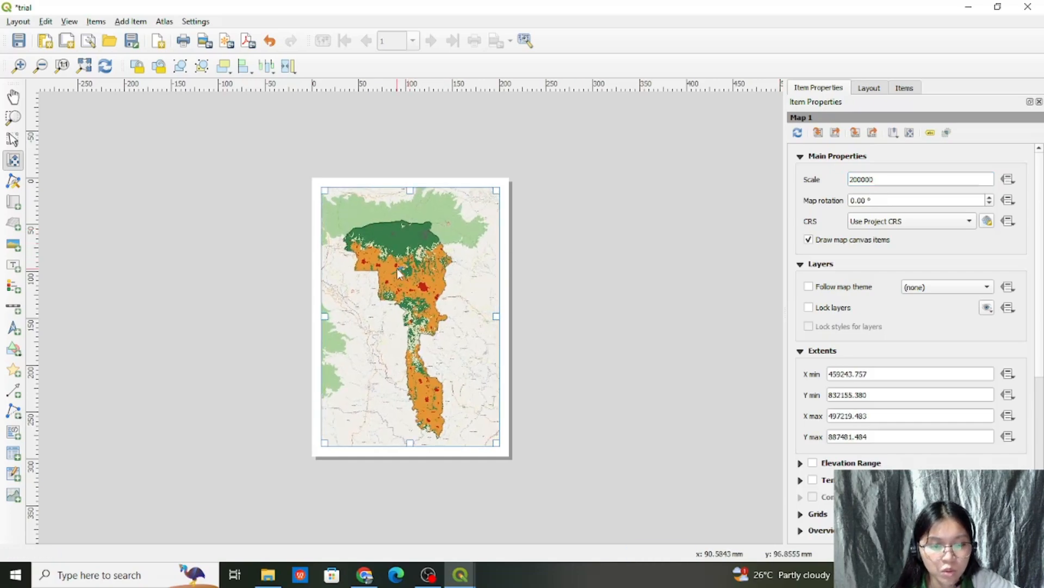
Step: Add a north arrow on the map, just to the right of Pangantucan's upper part
left_click(141, 21)
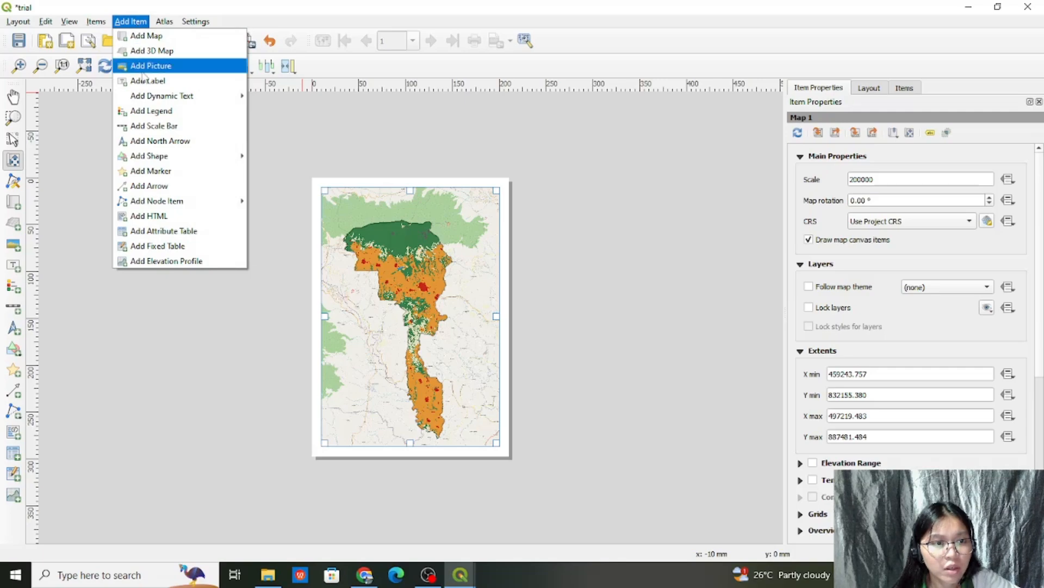
mouse_move(151, 96)
left_click(157, 141)
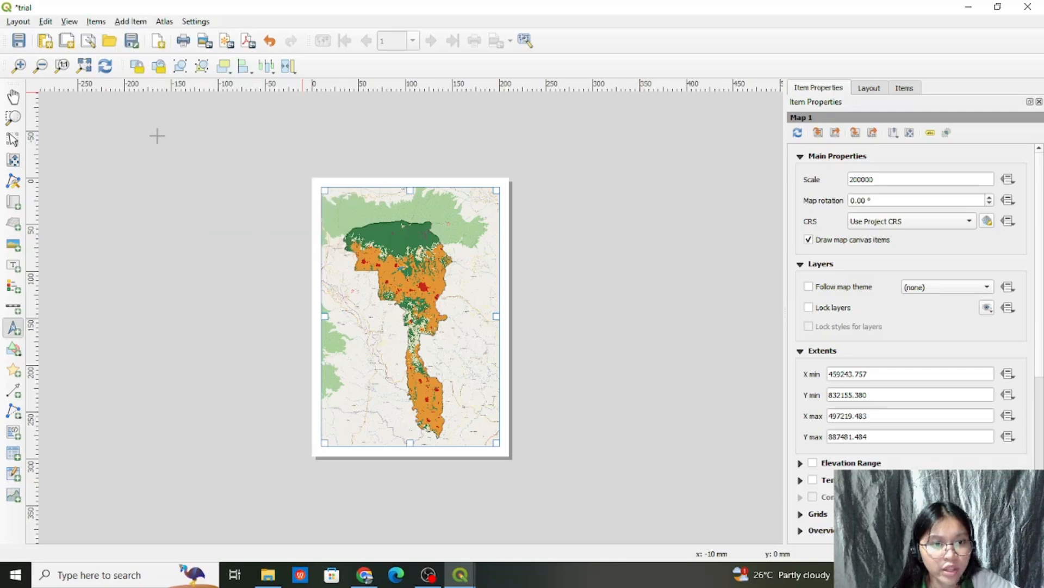
mouse_move(456, 226)
left_mouse_down()
mouse_move(479, 261)
mouse_move(495, 263)
left_mouse_up()
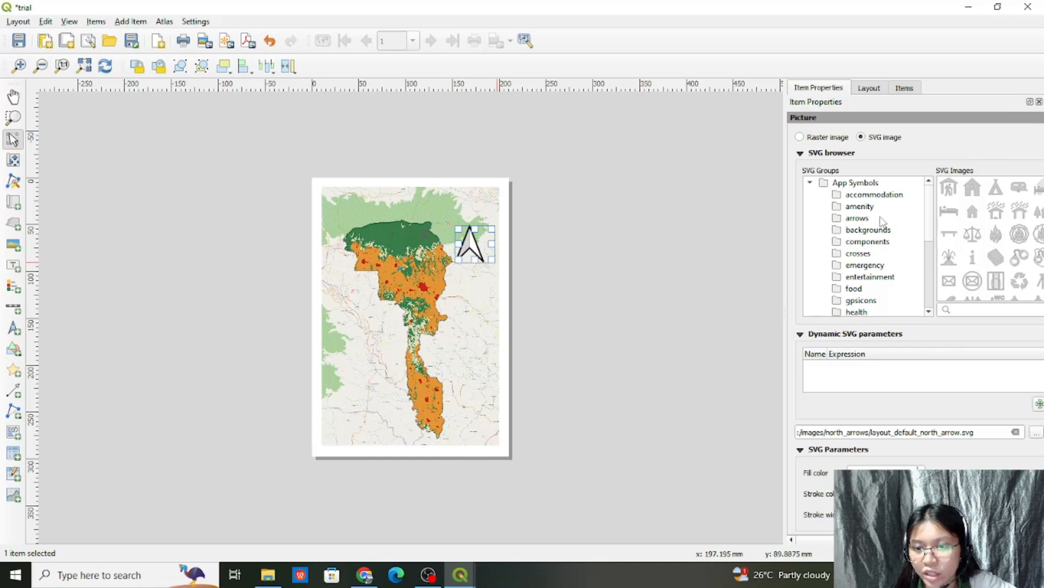
Step: Change the north arrow's picture to the four-pointed star NorthArrow_06.svg from the arrows SVG group
left_click(860, 218)
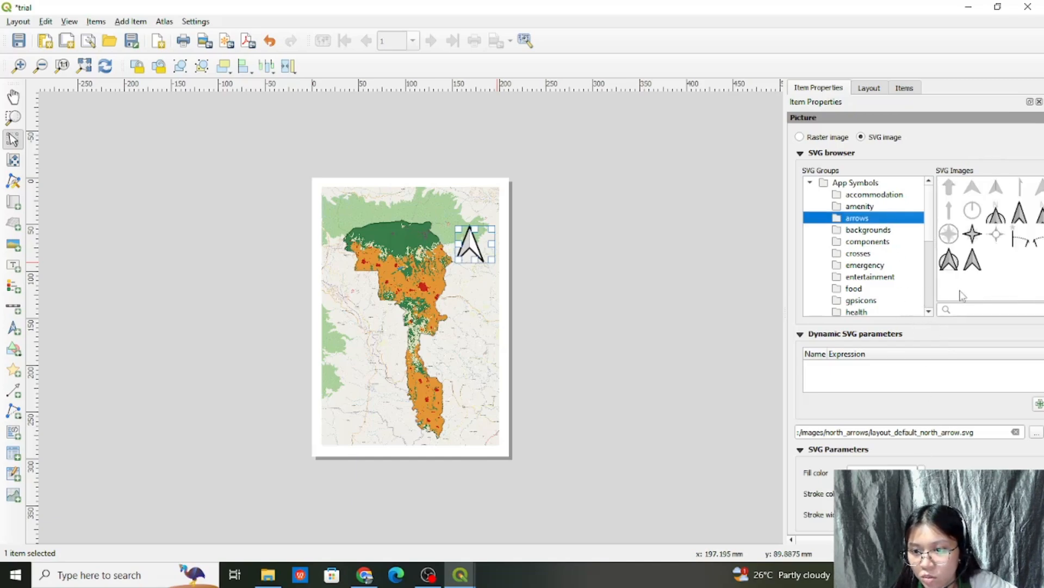
left_click(969, 389)
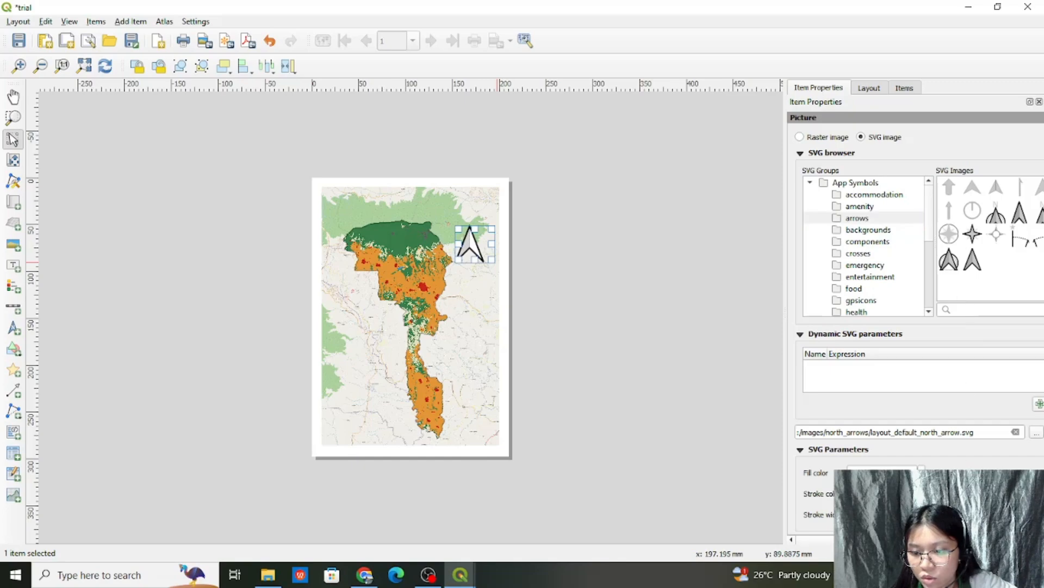
left_click(996, 187)
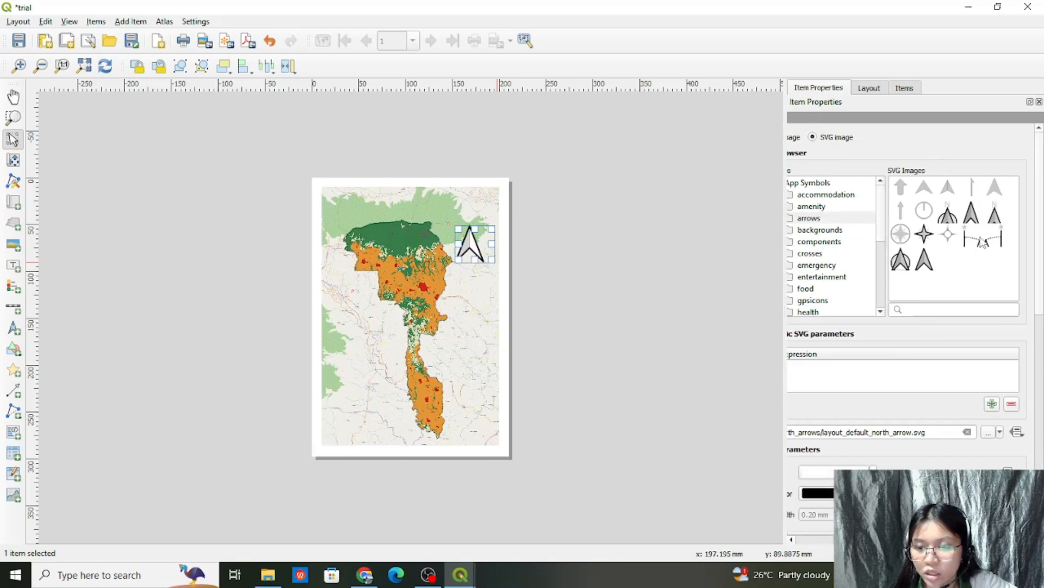
left_click(902, 259)
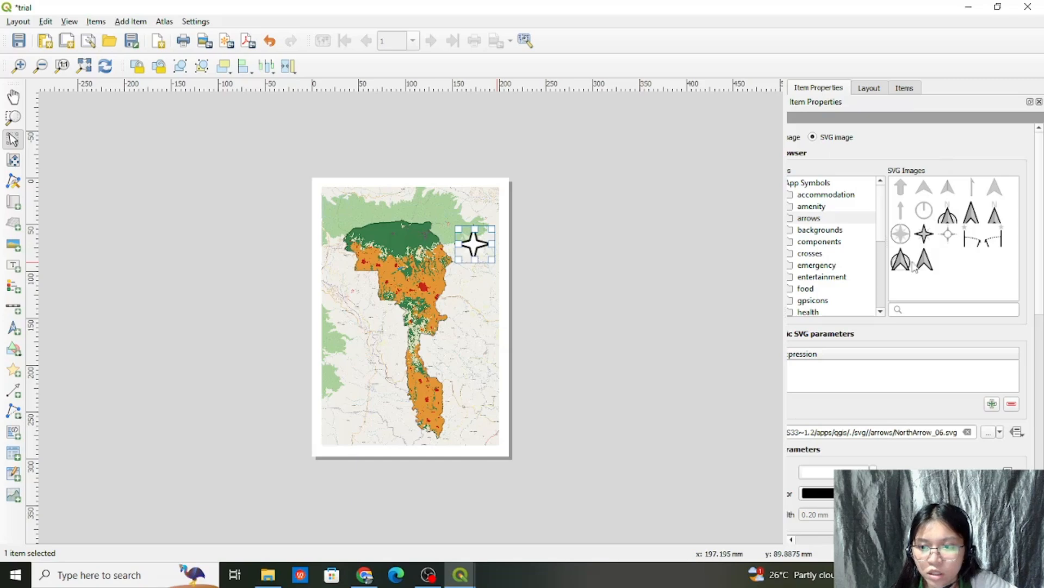
Step: Change the north arrow's picture to NorthArrow_02.svg from the arrows group and narrow its frame to fit the arrow
left_click(948, 218)
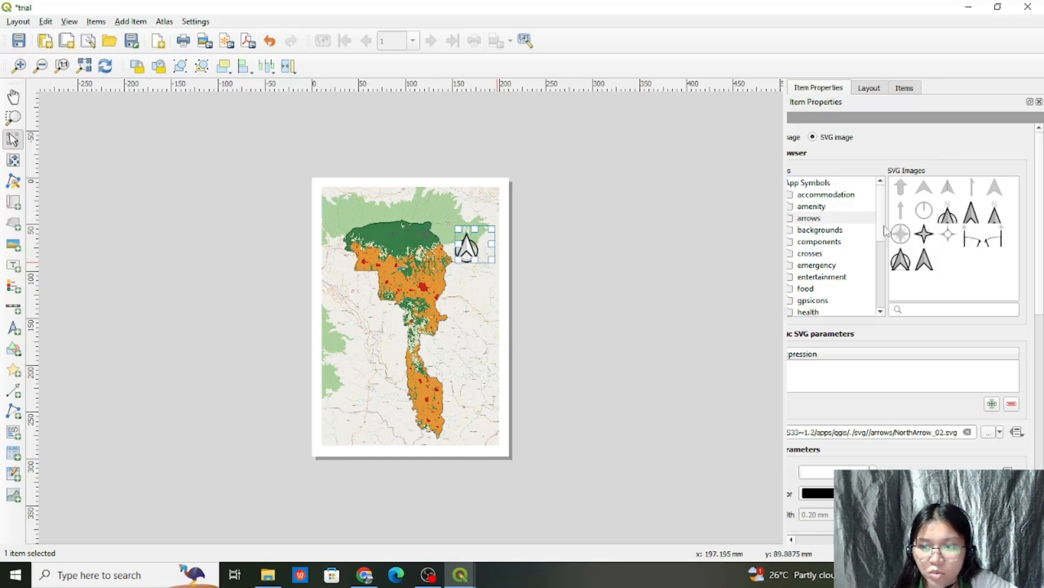
left_click(472, 278)
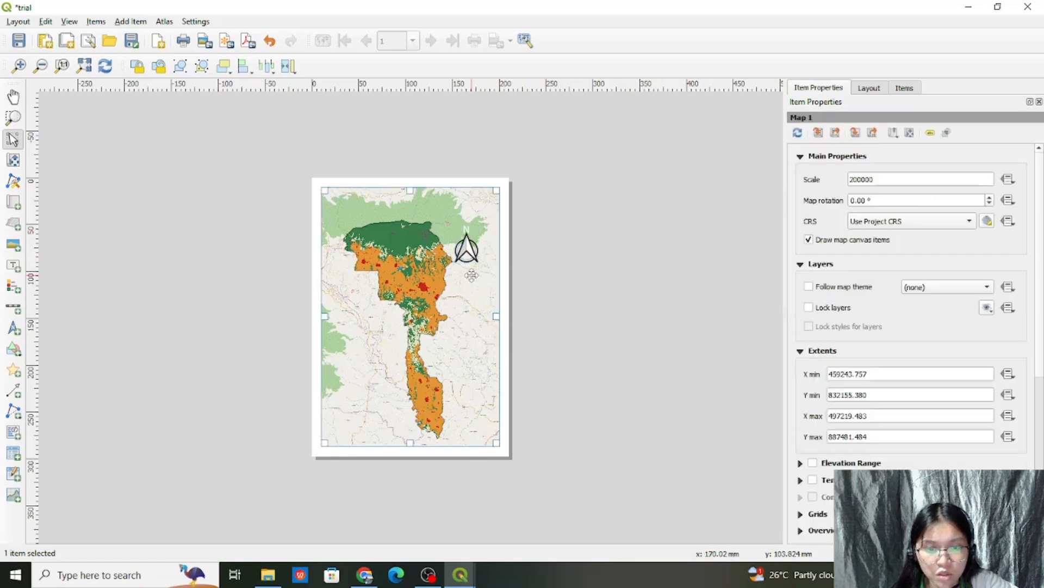
left_click(477, 251)
left_click_drag(492, 245, 481, 246)
left_click(457, 278)
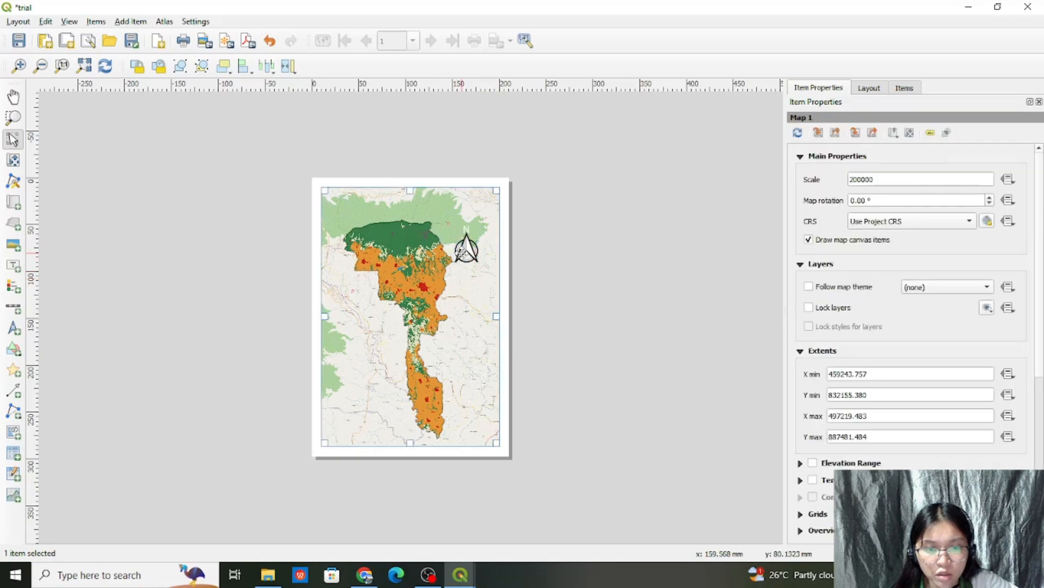
Step: Move the north arrow slightly to the right, away from the edge of Pangantucan
left_click(466, 251)
left_click_drag(469, 247, 475, 250)
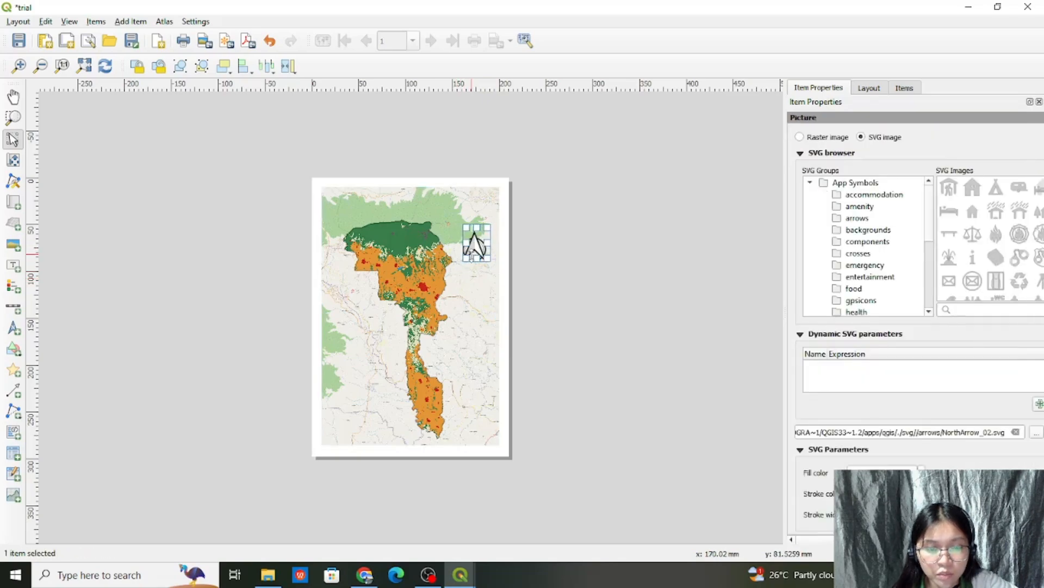
left_click(466, 270)
left_click(474, 249)
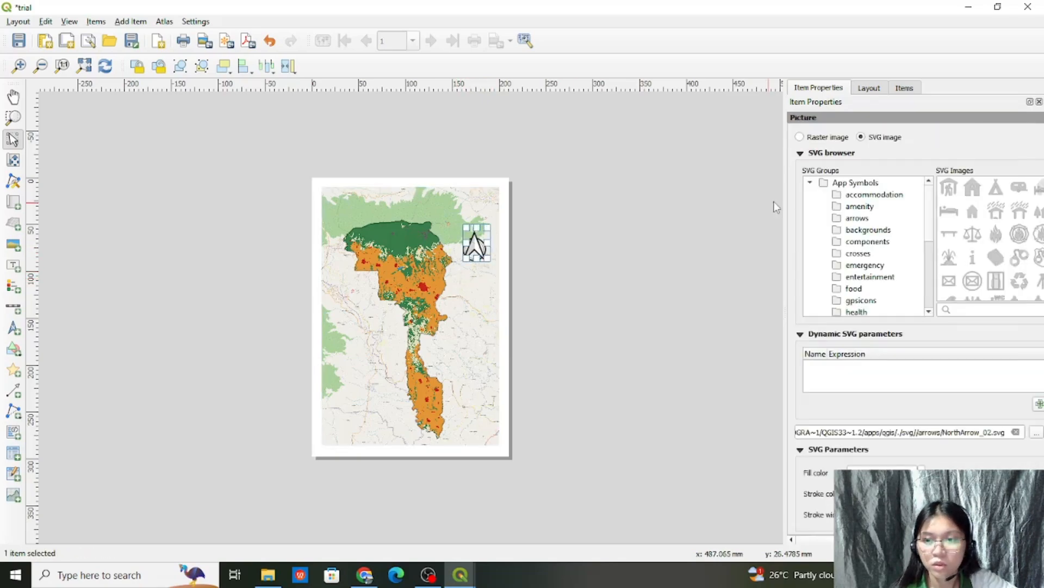
Step: Set the north arrow's SVG fill color to a muted red
left_click(873, 93)
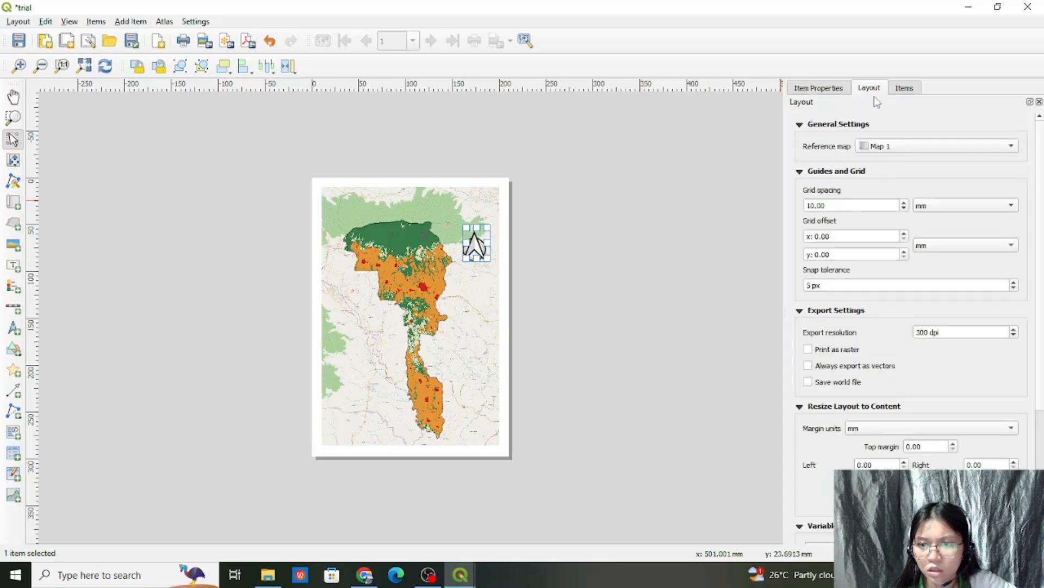
left_click(844, 91)
scroll(884, 293, "down", 1)
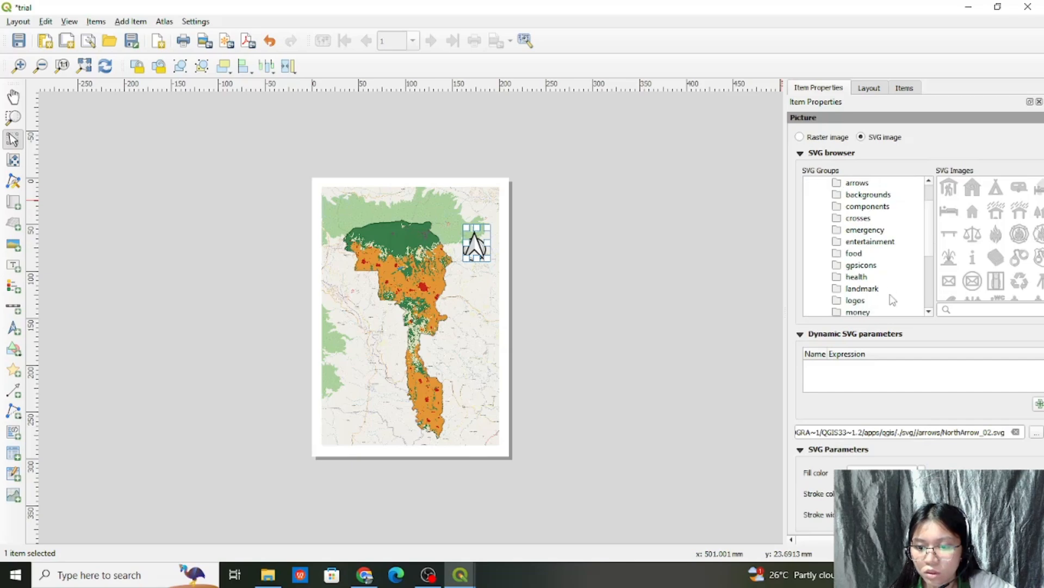
scroll(888, 329, "down", 3)
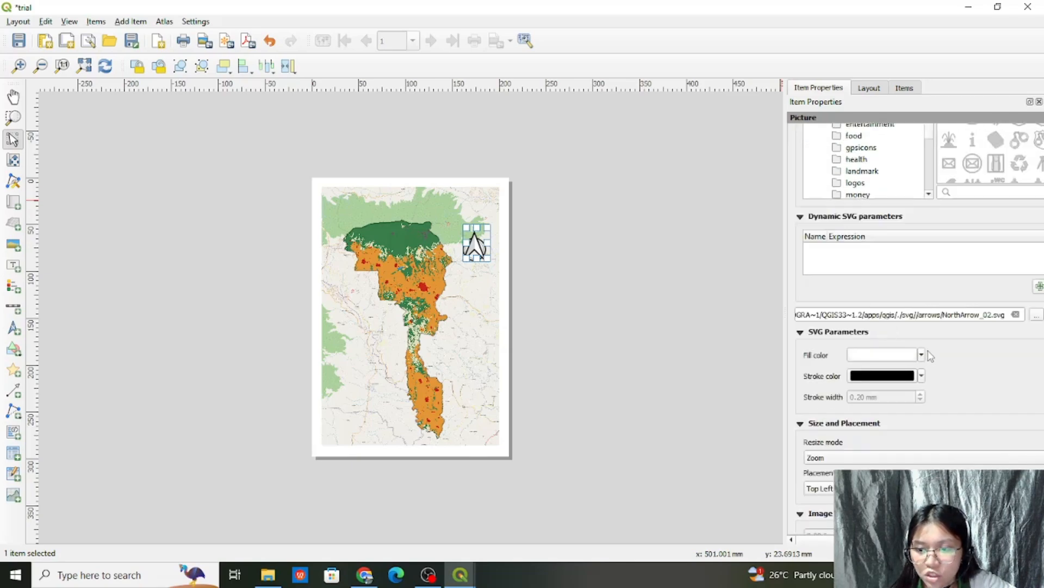
left_click(922, 355)
left_click_drag(903, 163, 919, 146)
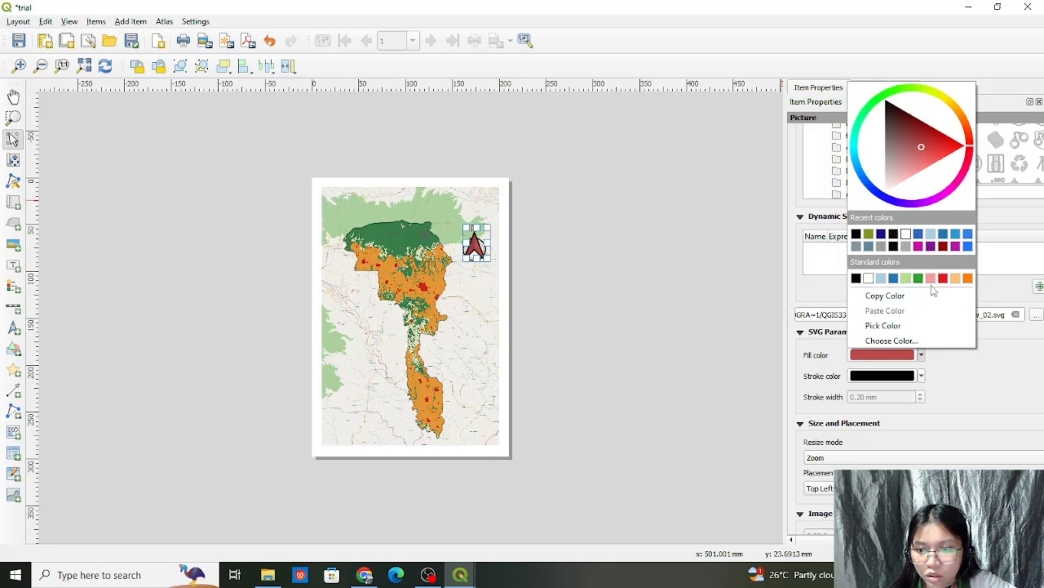
left_click(583, 364)
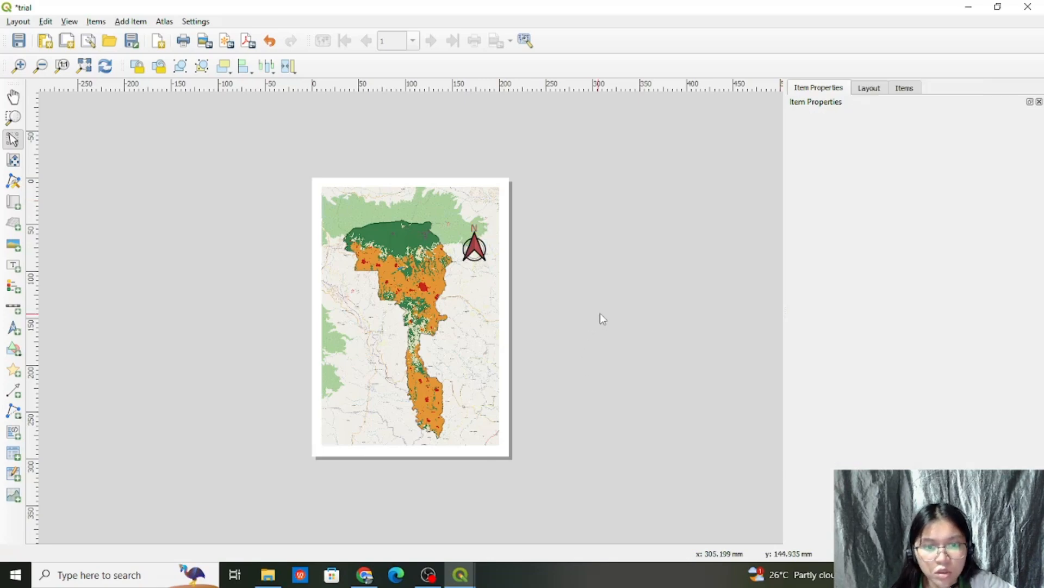
Step: Add a title label across the top of the map reading "Pangantucan, Bukidnon: Land Use and Land Cover Map"
left_click(131, 21)
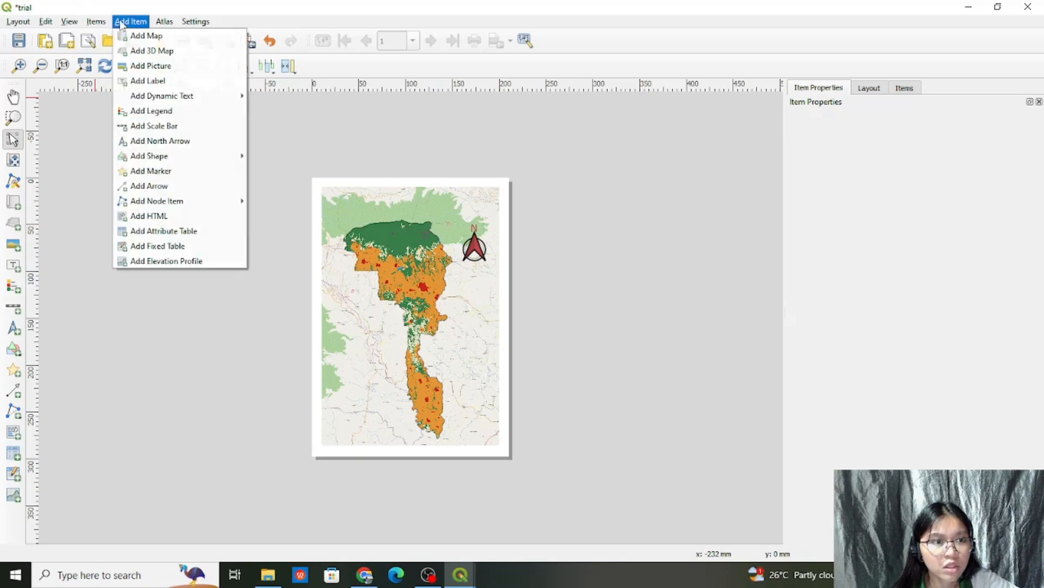
left_click(163, 82)
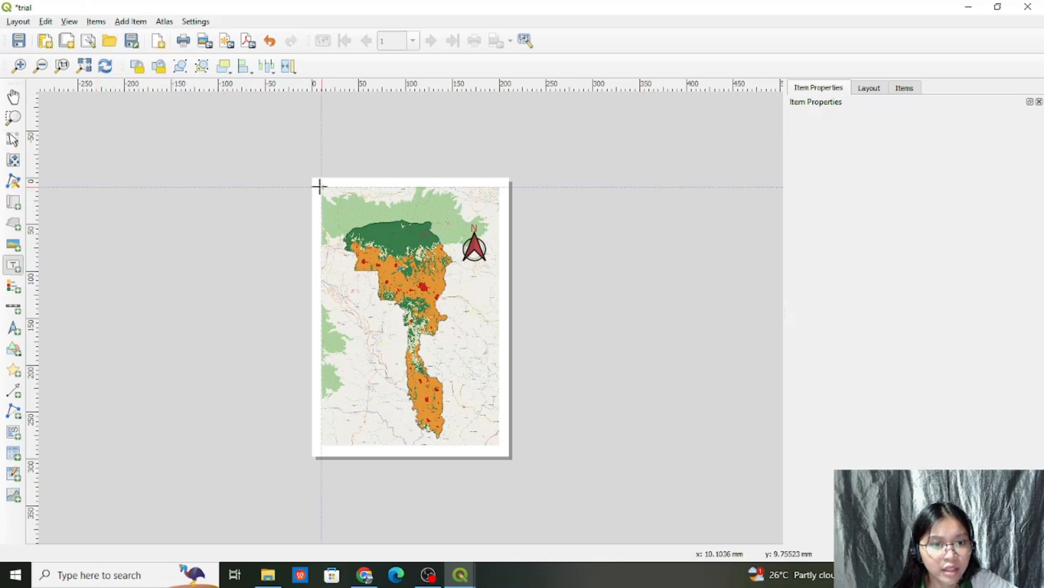
left_click_drag(331, 196, 495, 216)
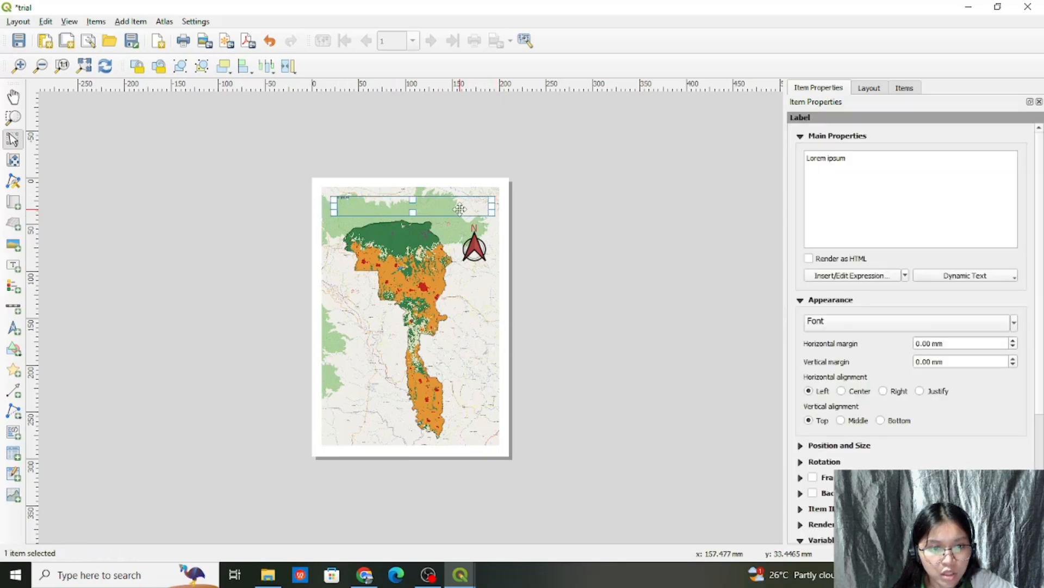
left_click_drag(860, 161, 806, 159)
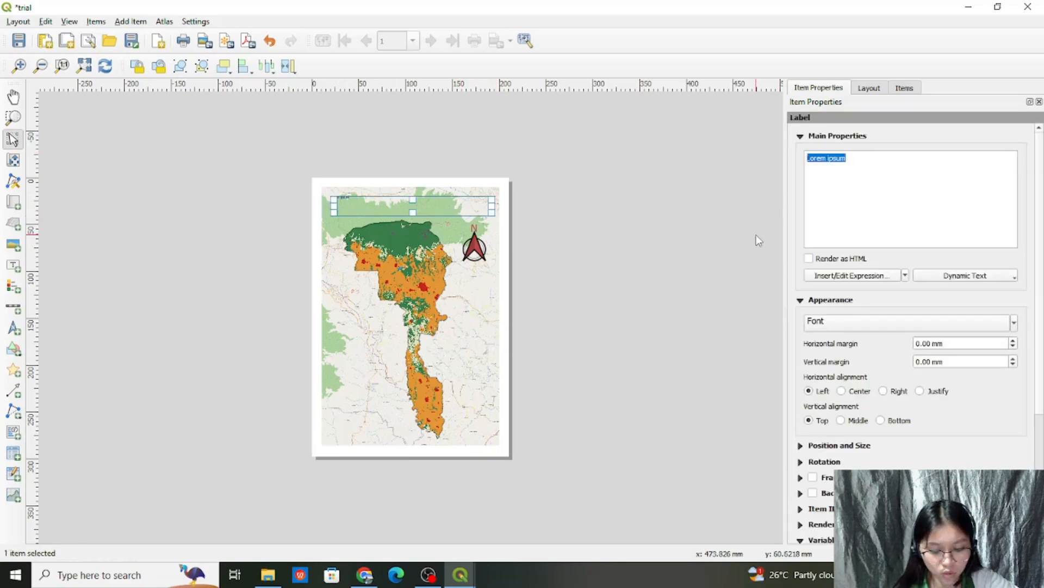
type("Pang")
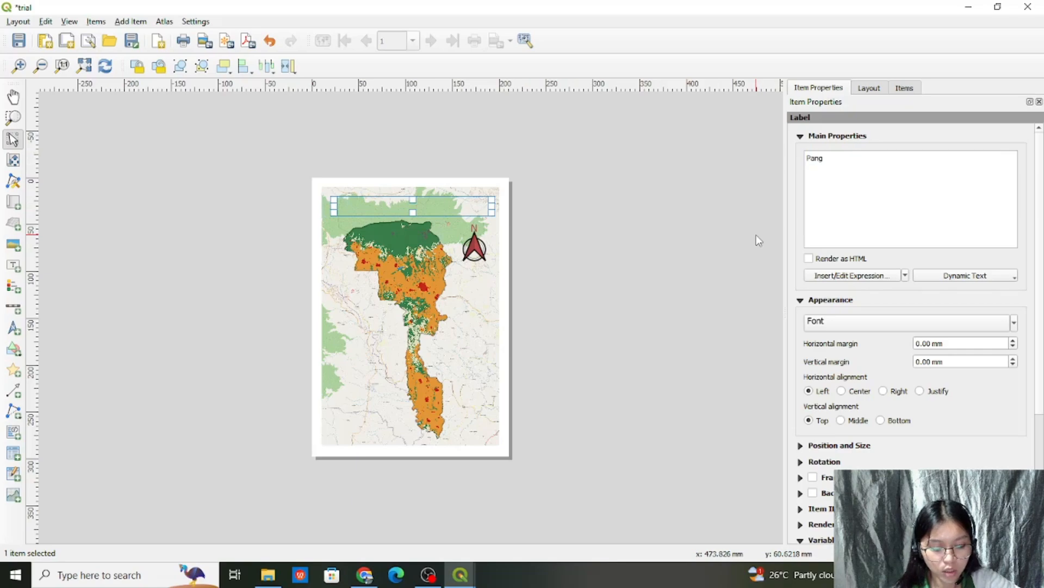
type("antucan Bukid")
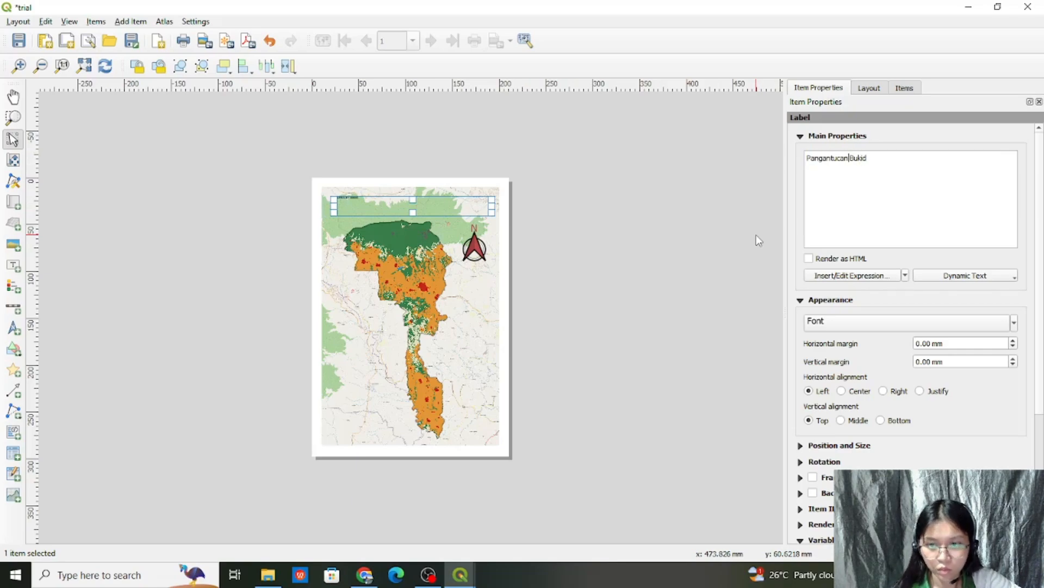
type(",")
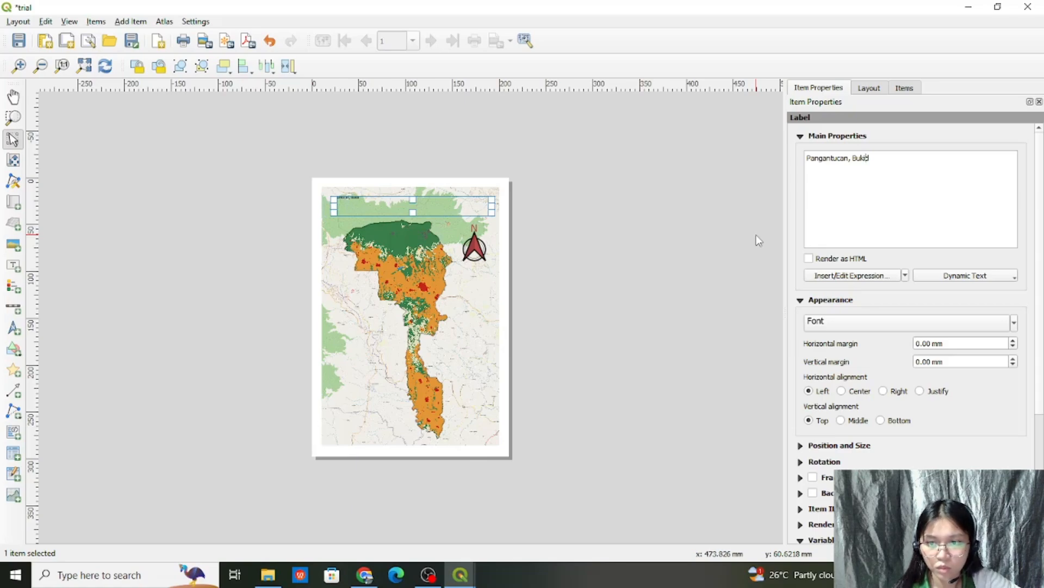
type("non: Land Use and Land Cover Map")
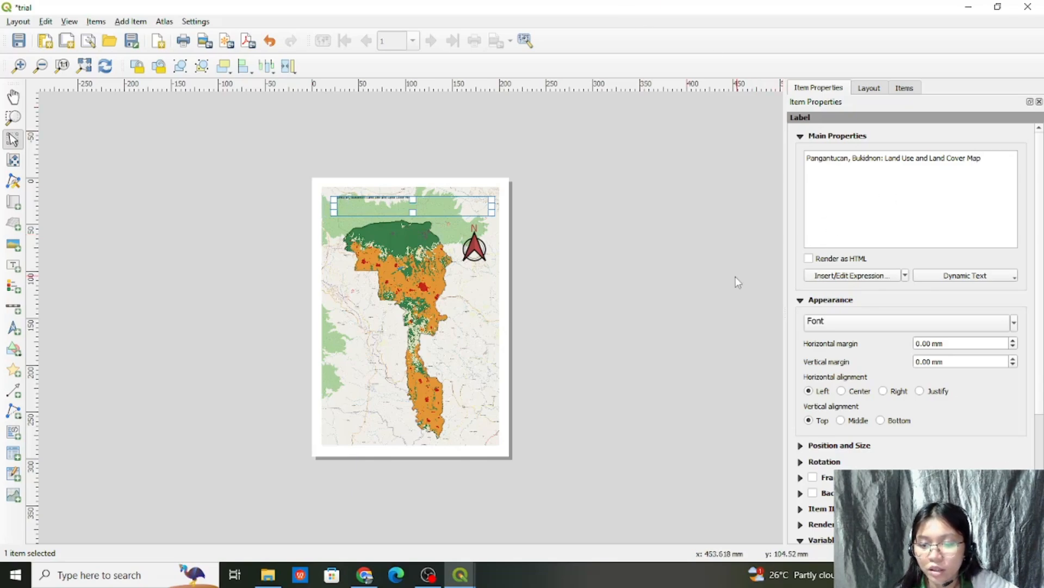
left_click(715, 212)
Step: Set the title label's font to Monotxt in Regular style and underline the text
left_click(406, 206)
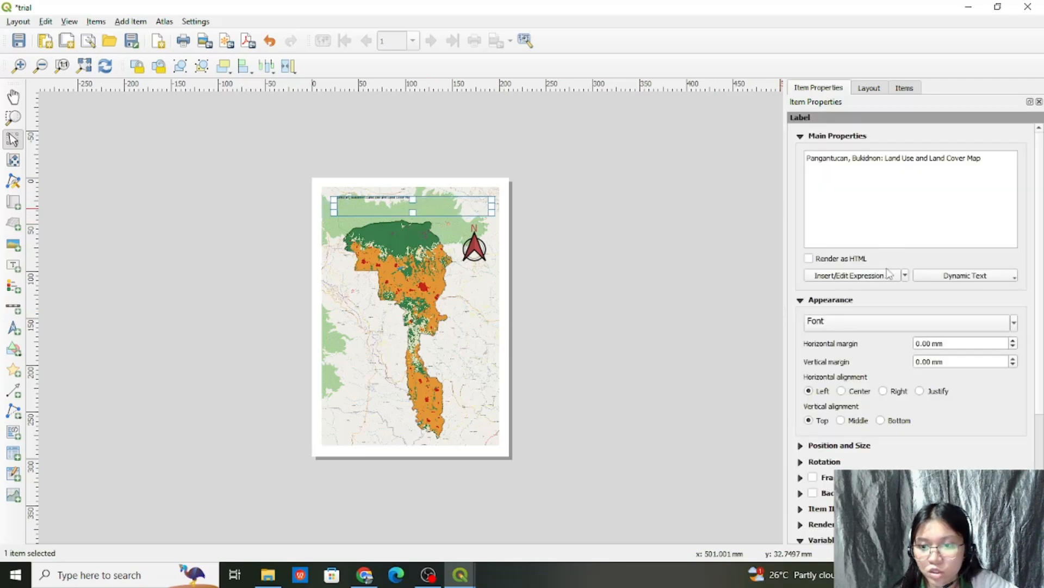
left_click(918, 325)
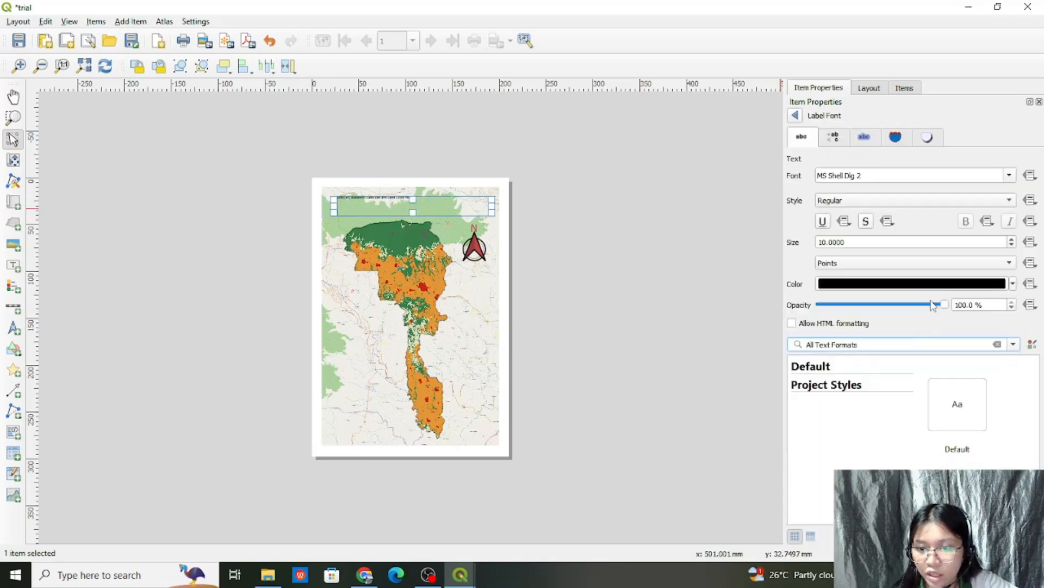
left_click(1009, 176)
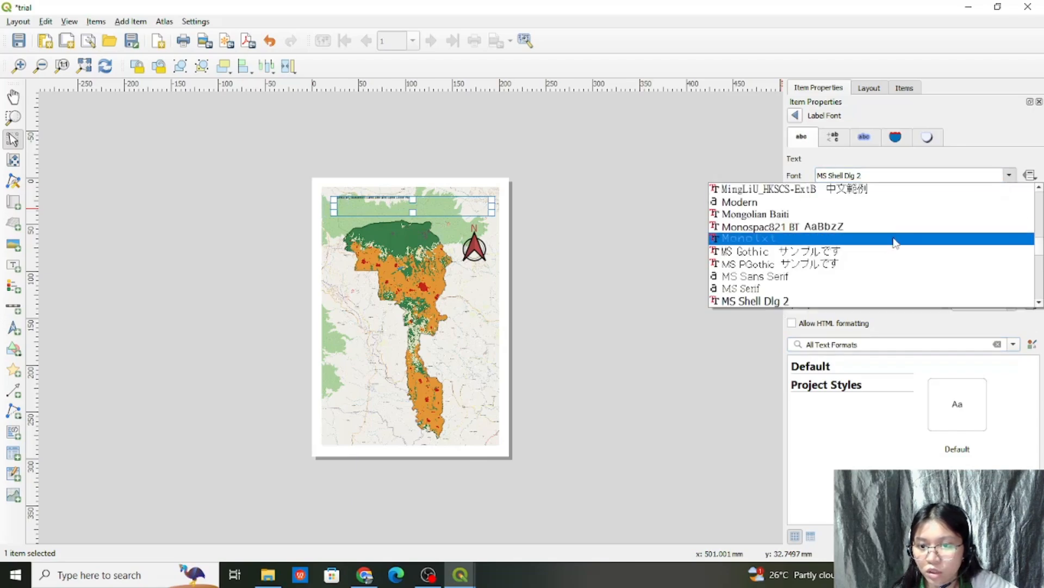
left_click(875, 242)
left_click(1013, 201)
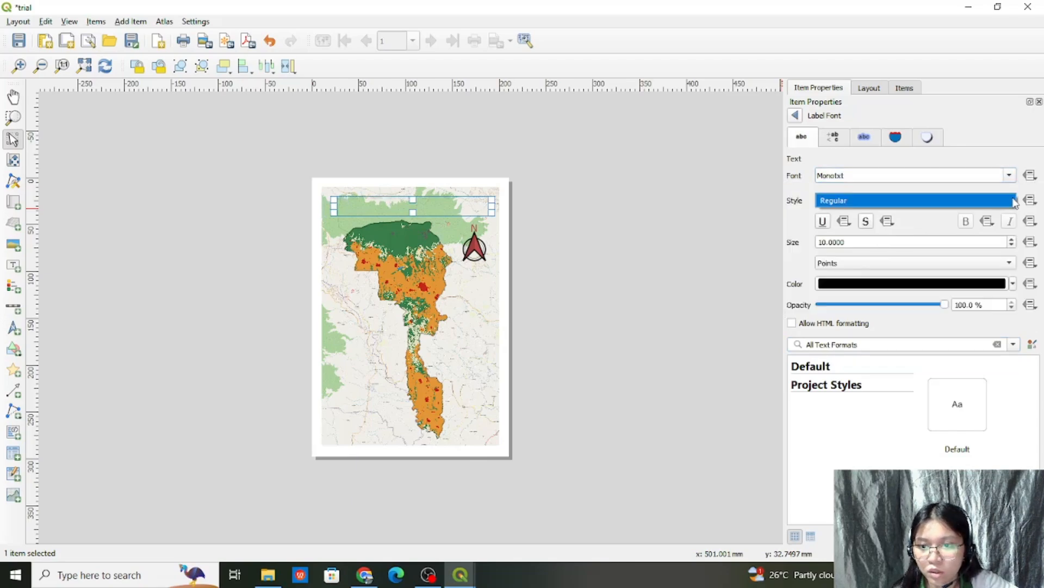
left_click(827, 224)
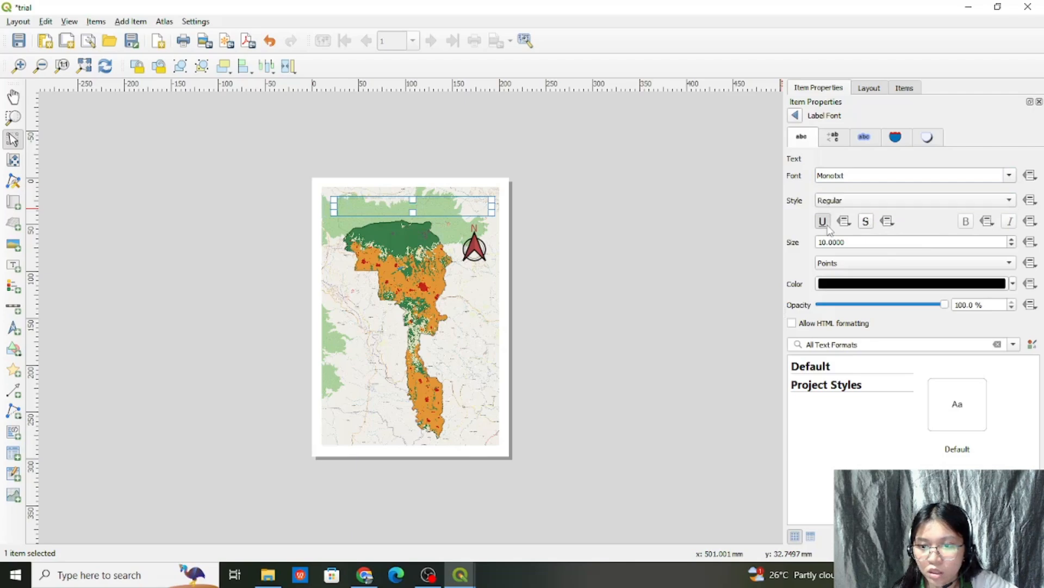
left_click(848, 203)
left_click(848, 201)
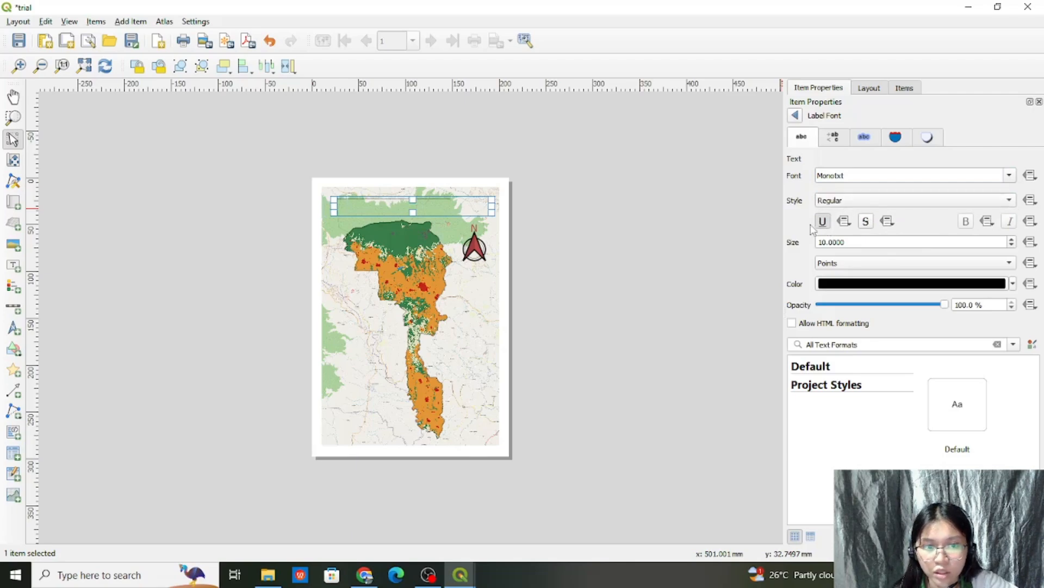
Step: Enlarge the title's font size to 25 points and set its text color to dark red
scroll(397, 208, "up", 1)
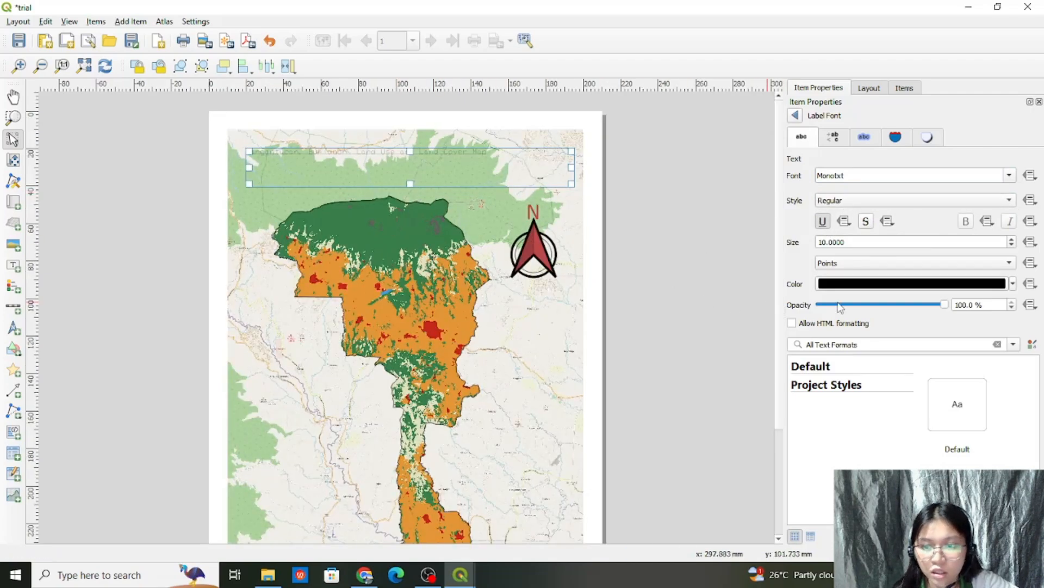
scroll(1010, 242, "up", 13)
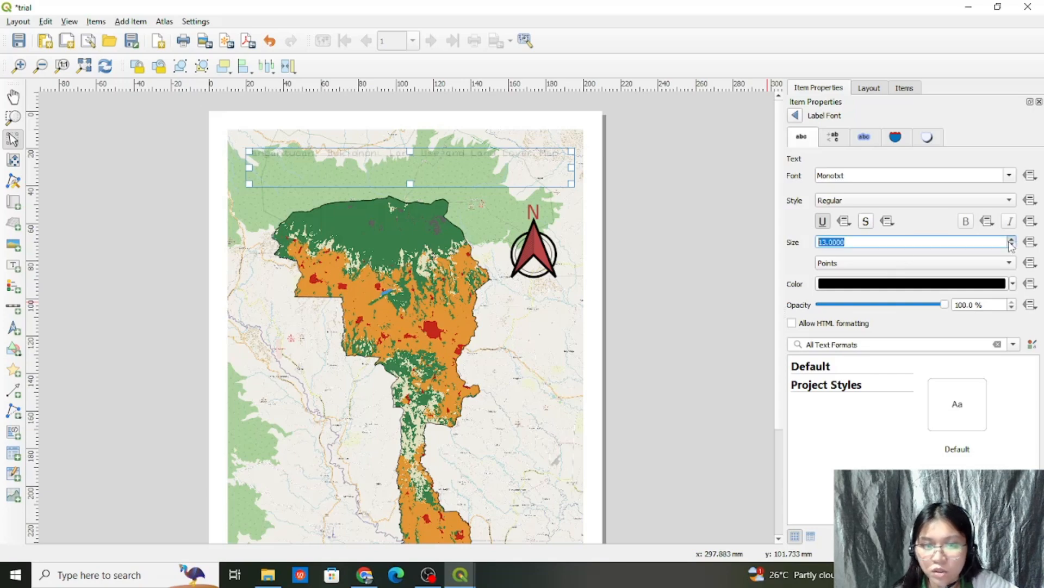
scroll(1010, 242, "up", 2)
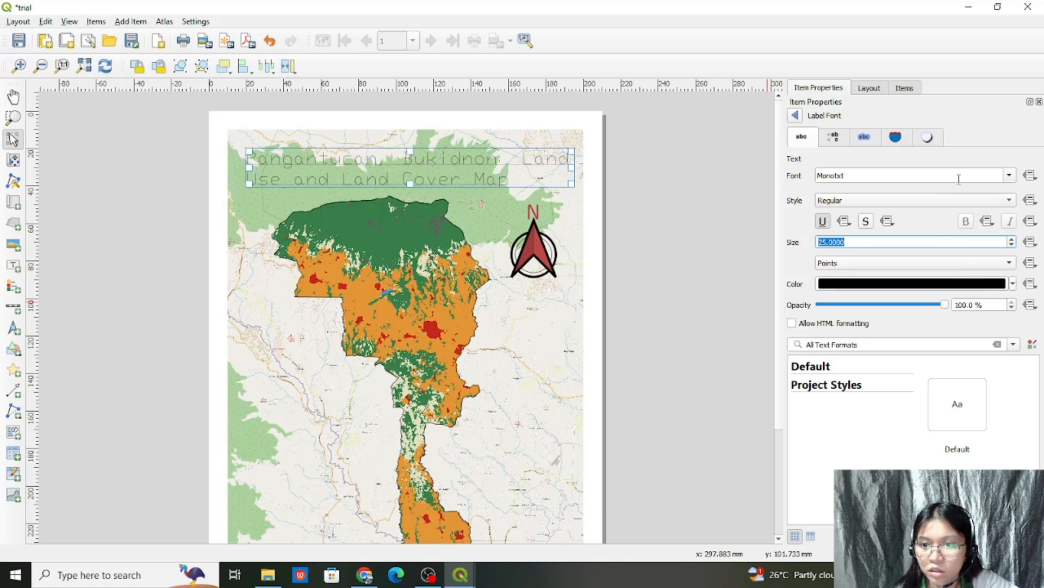
left_click(1012, 284)
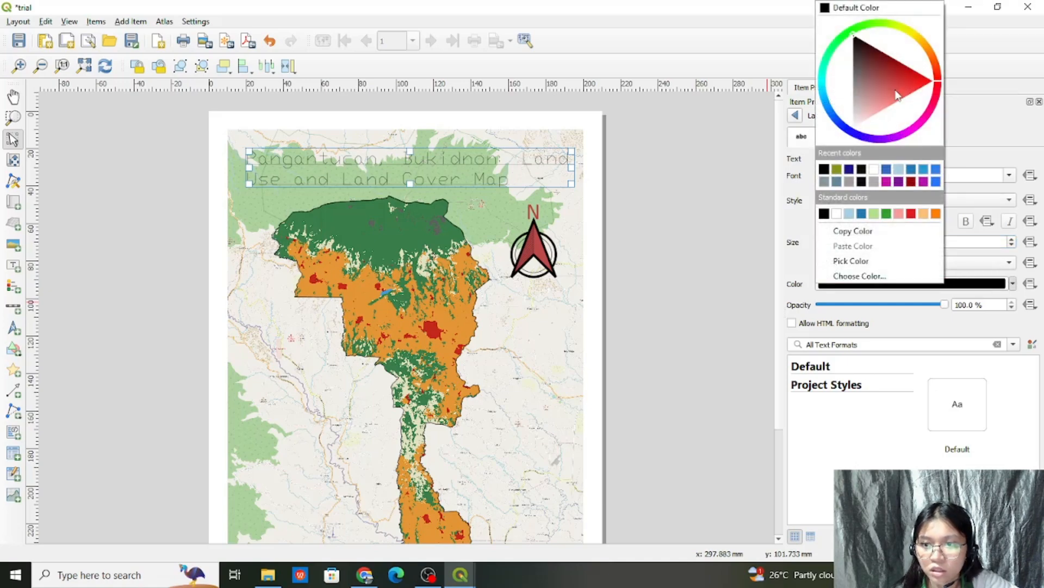
mouse_move(898, 96)
left_mouse_down()
mouse_move(880, 90)
mouse_move(880, 74)
left_mouse_up()
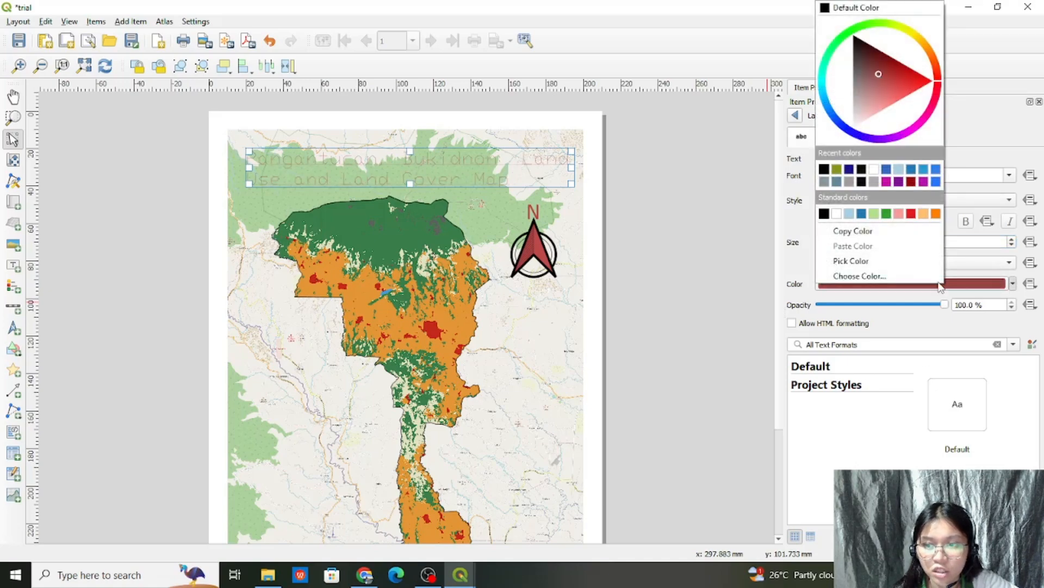
left_click(1006, 192)
Step: Change the title label's font to Mongolian Baiti
left_click(1009, 176)
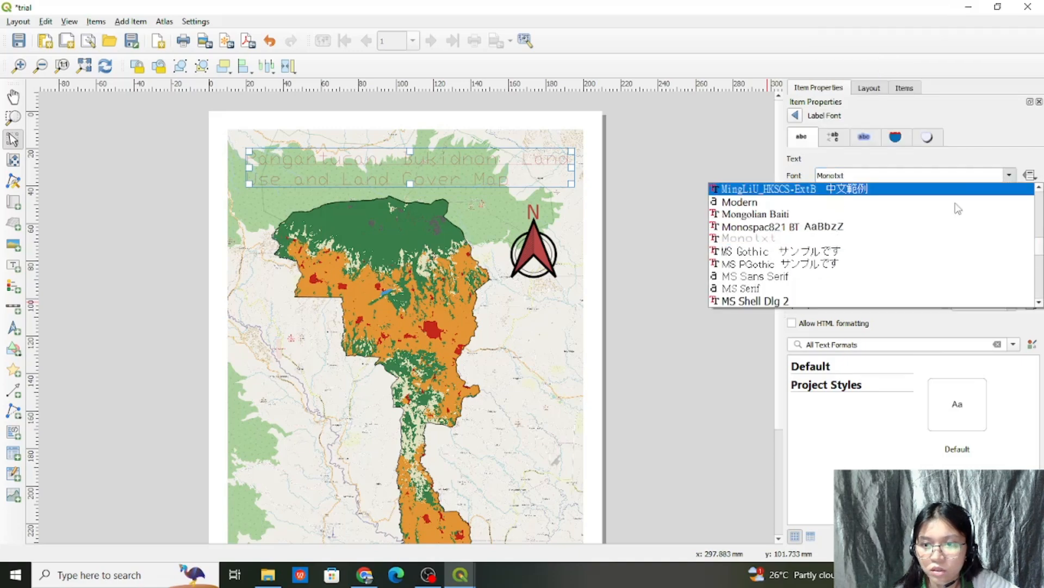
left_click(820, 215)
left_click(469, 288)
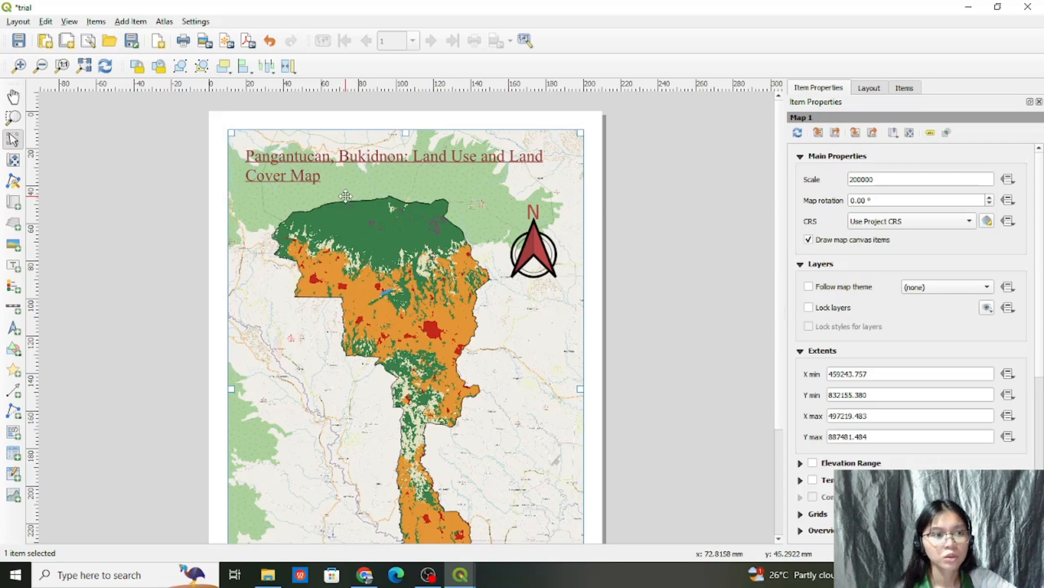
Step: Add a scale bar for Map 1 in the map's lower-left corner
left_click(130, 21)
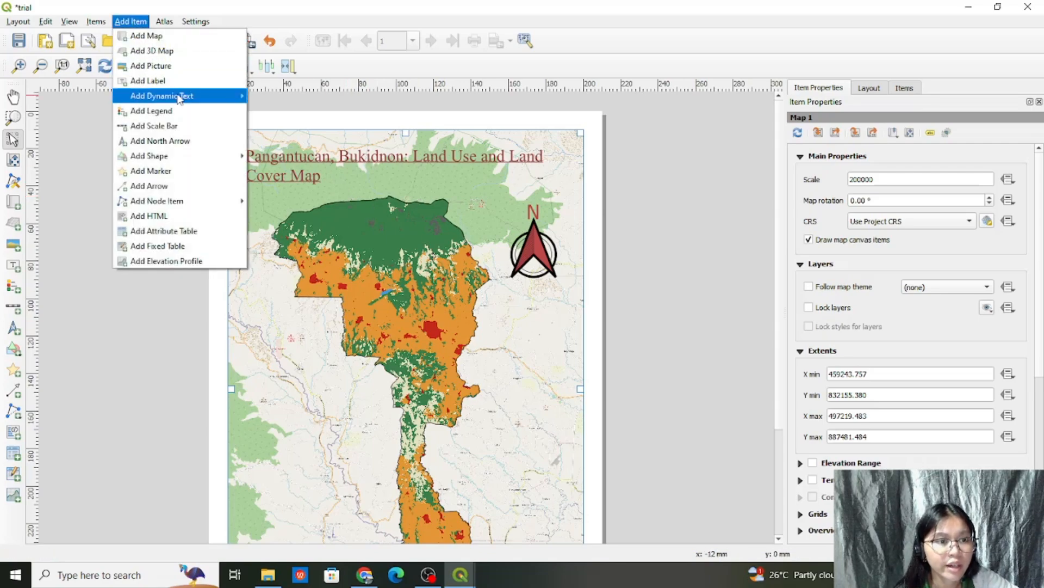
left_click(177, 125)
scroll(354, 319, "down", 2)
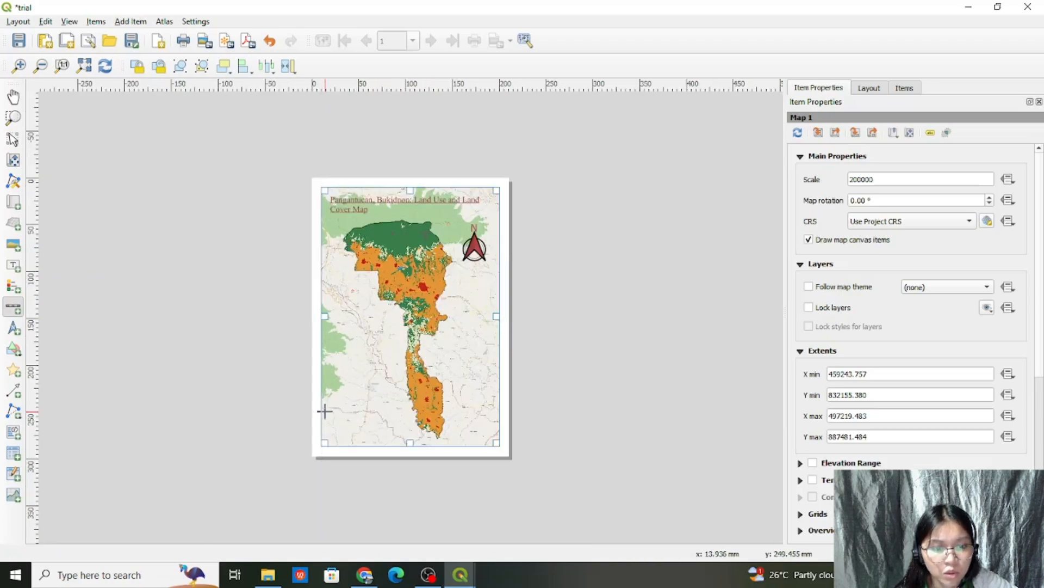
left_click_drag(324, 410, 442, 446)
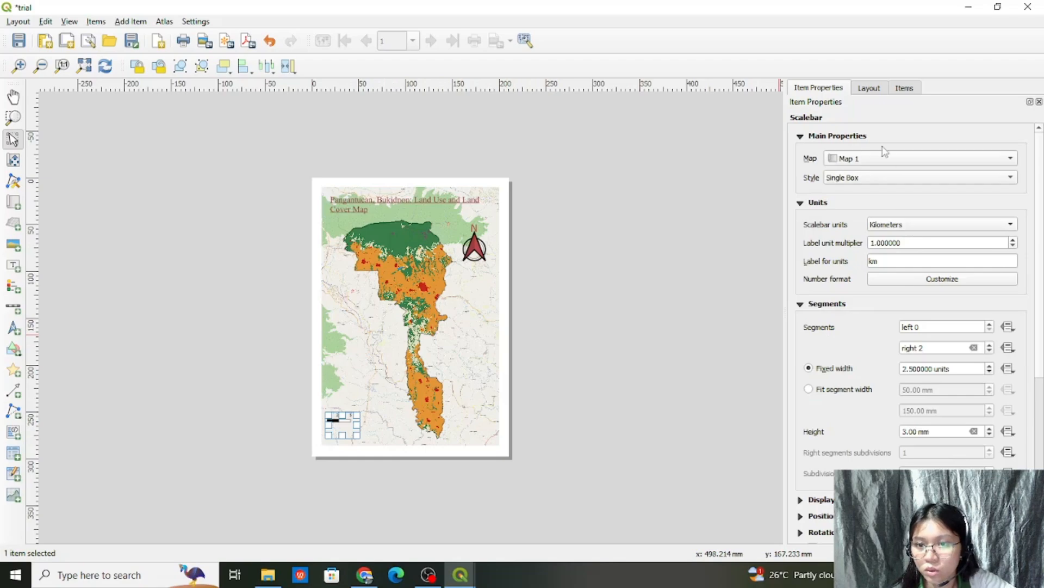
Step: Set the scale bar's segments to 0 on the left and 4 on the right
left_click(992, 327)
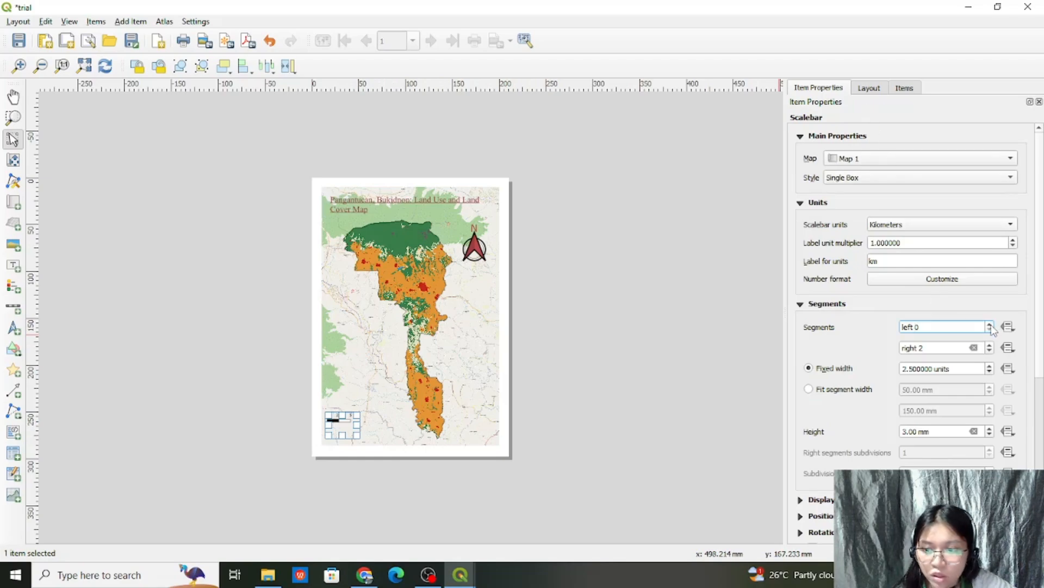
left_click(990, 324)
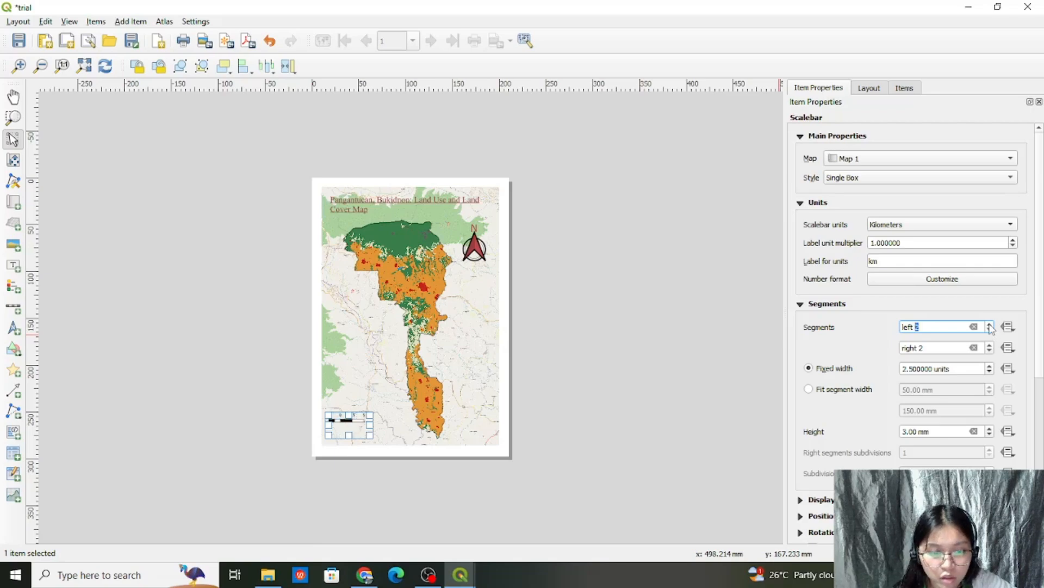
left_click(989, 325)
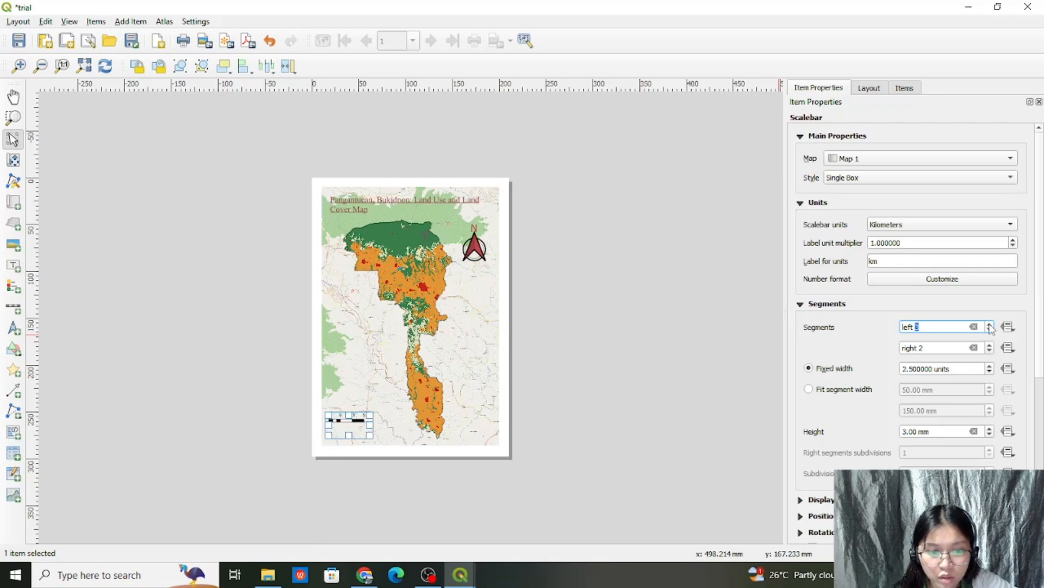
left_click(990, 331)
left_click(990, 351)
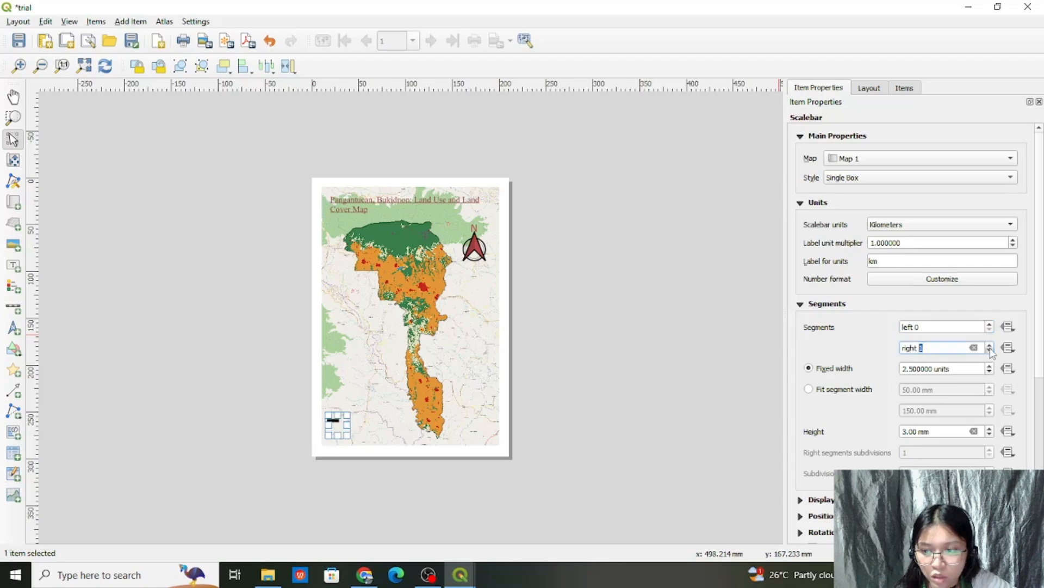
left_click(990, 345)
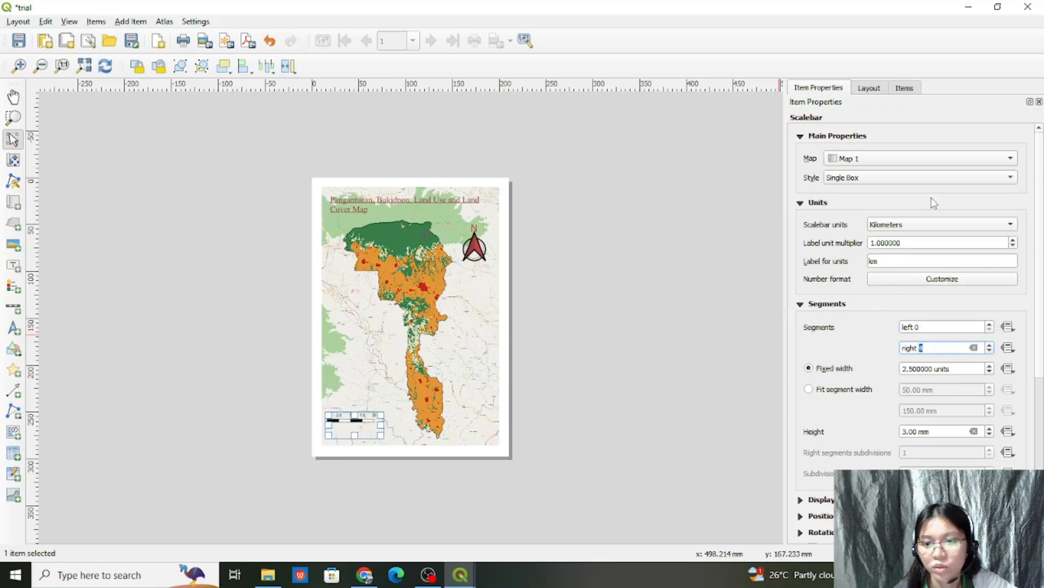
Step: Keep the scale bar's Single Box style and set its fixed segment width to 1.5 units
left_click(919, 178)
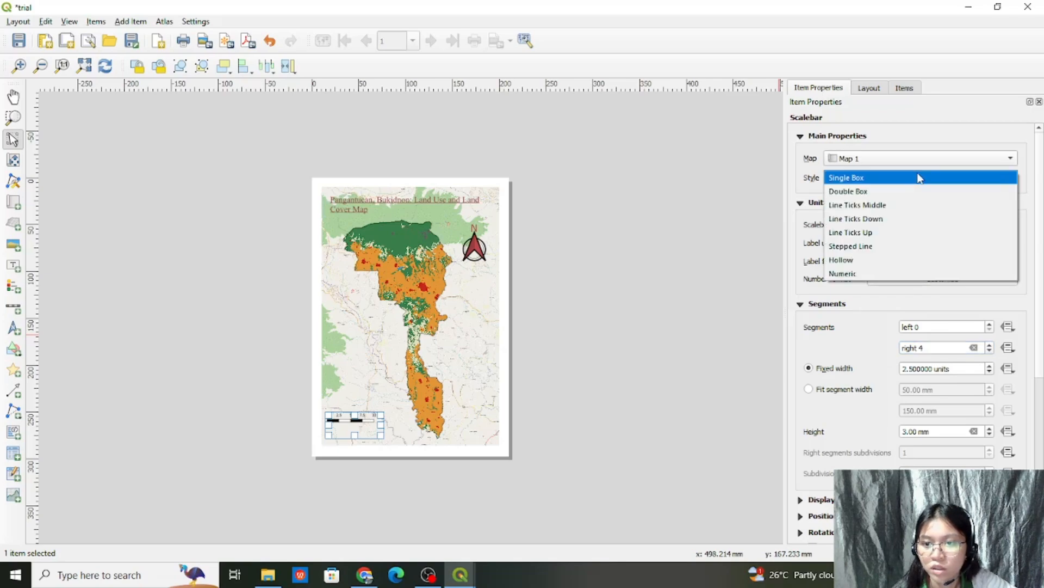
left_click(919, 178)
scroll(921, 369, "down", 1)
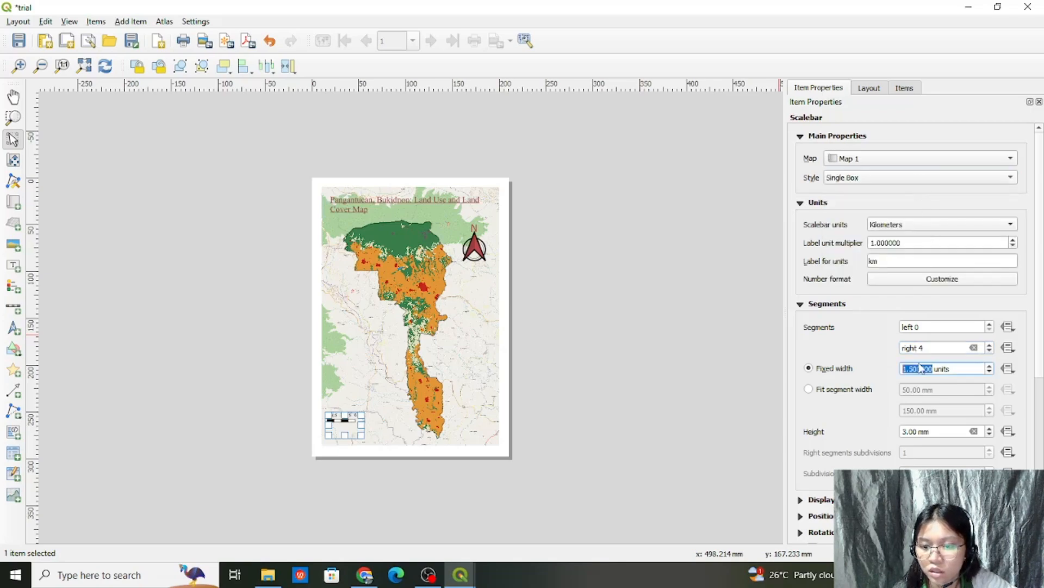
scroll(861, 458, "down", 1)
scroll(854, 461, "down", 3)
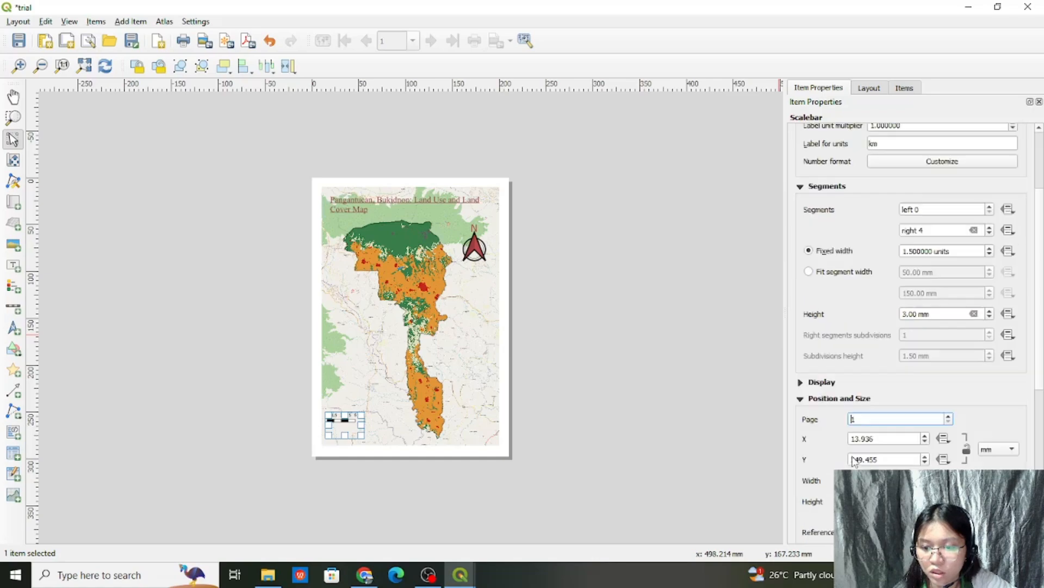
Step: Change the scale bar's primary fill color to light blue
left_click(821, 382)
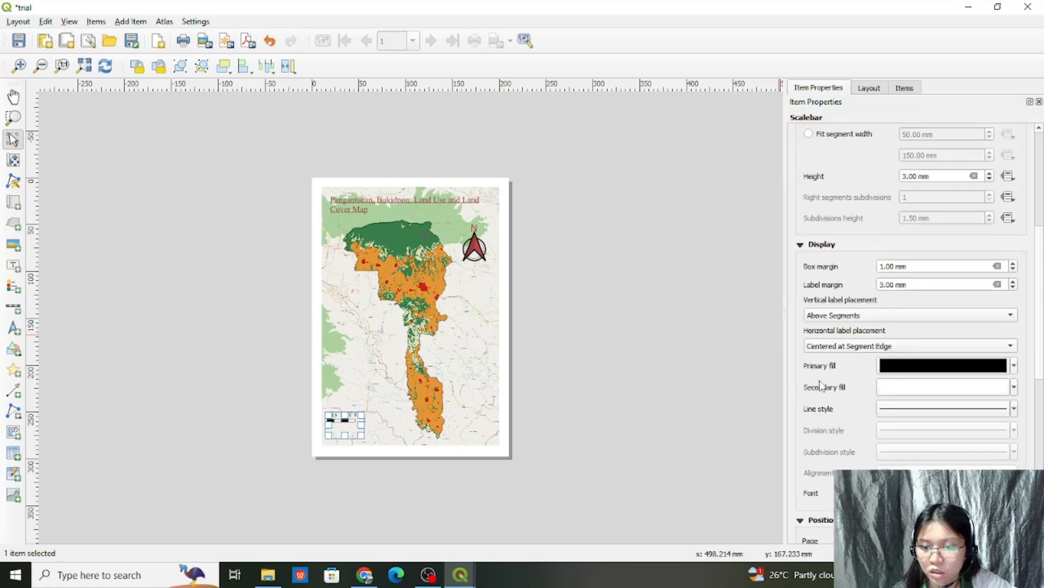
left_click(1014, 365)
left_click(958, 122)
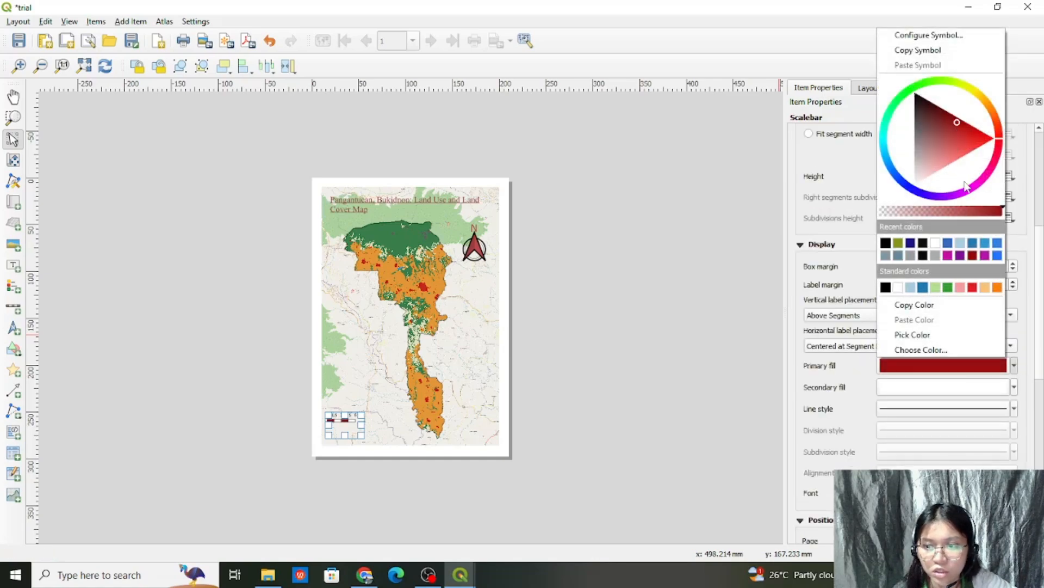
left_click(960, 243)
scroll(332, 433, "up", 3)
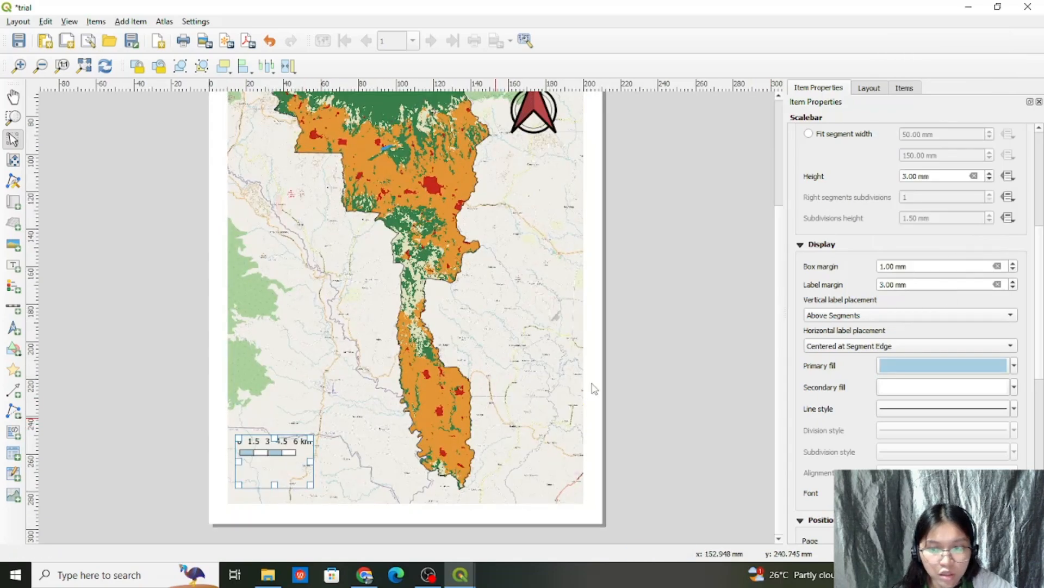
Step: Increase the scale bar's right segments to 6
scroll(941, 264, "up", 5)
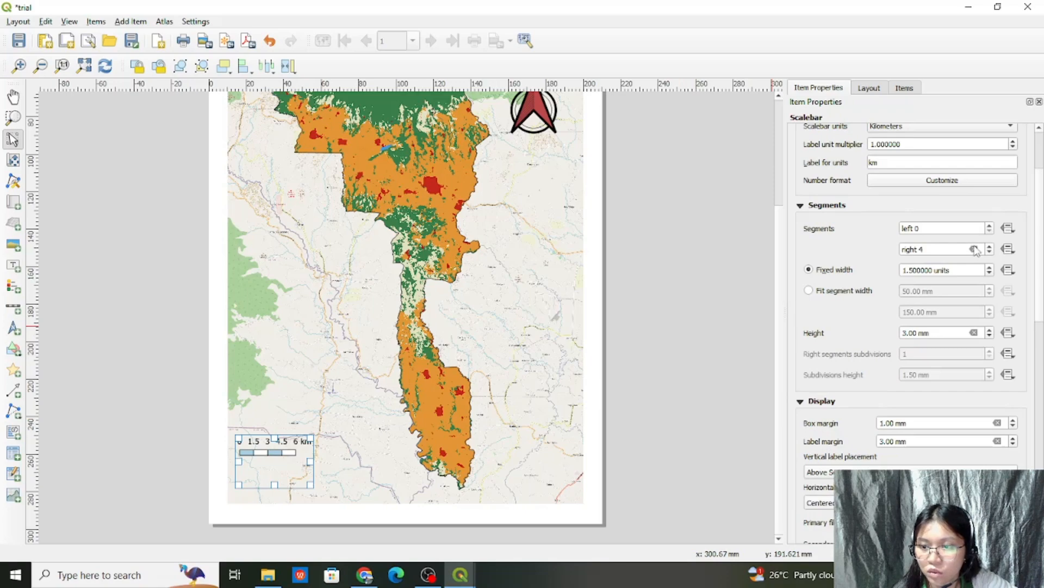
left_click(991, 246)
left_click(991, 247)
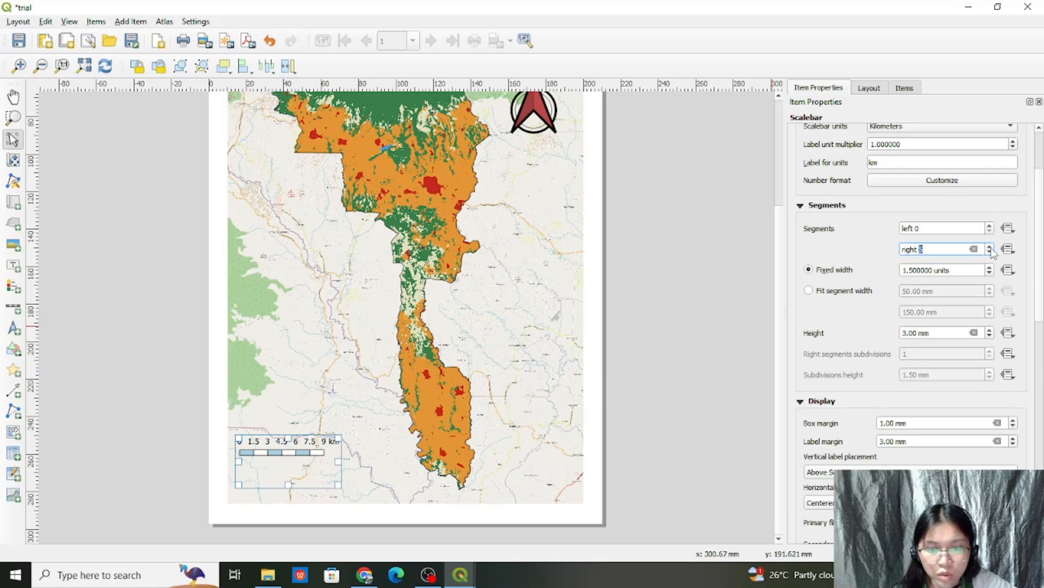
Step: Set the scale bar's label unit multiplier to 5
scroll(924, 205, "up", 1)
left_click(1013, 181)
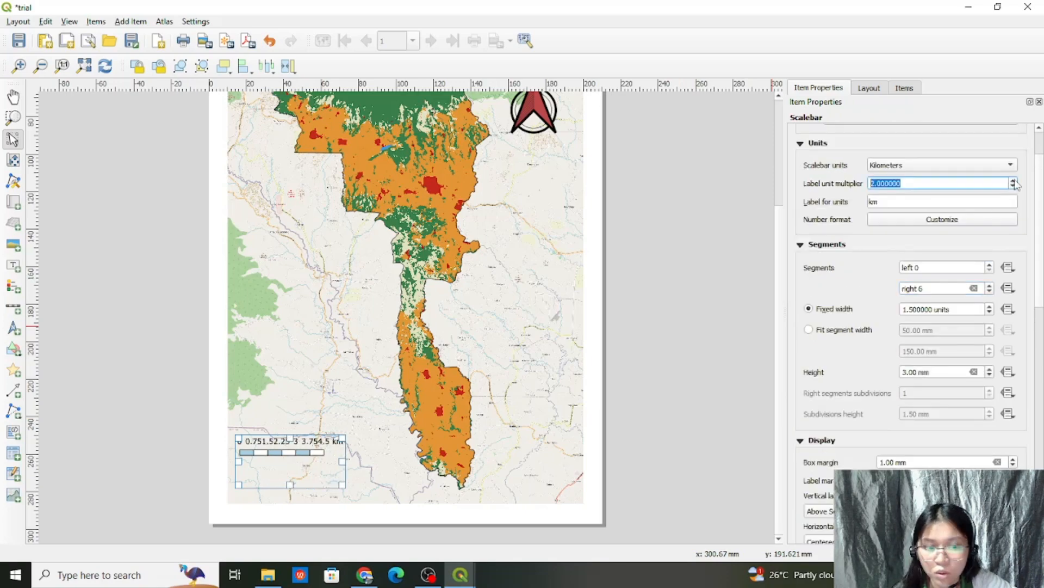
left_click(1013, 181)
left_click(1013, 181)
left_click(1014, 181)
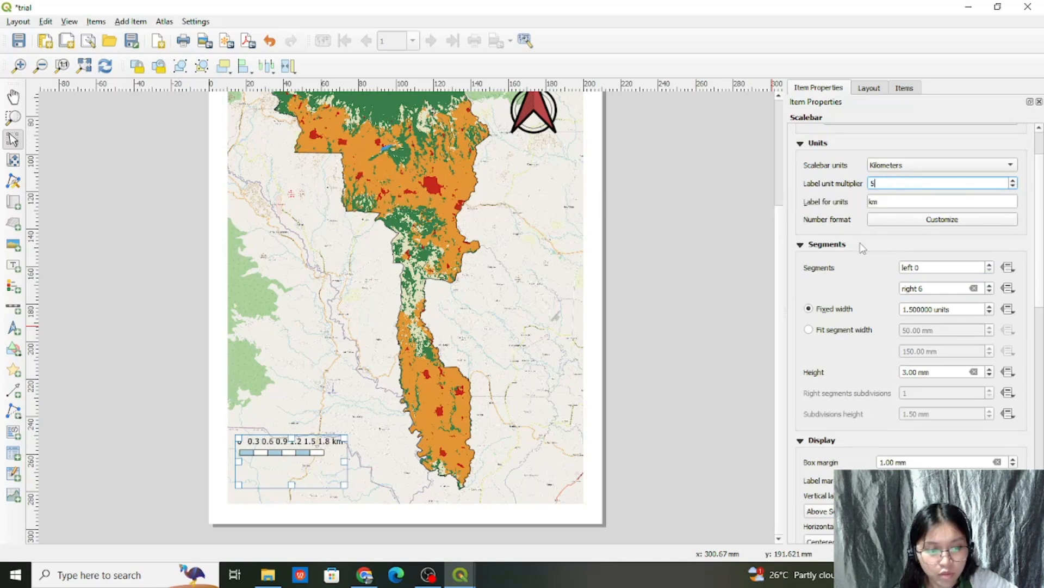
scroll(882, 222, "down", 2)
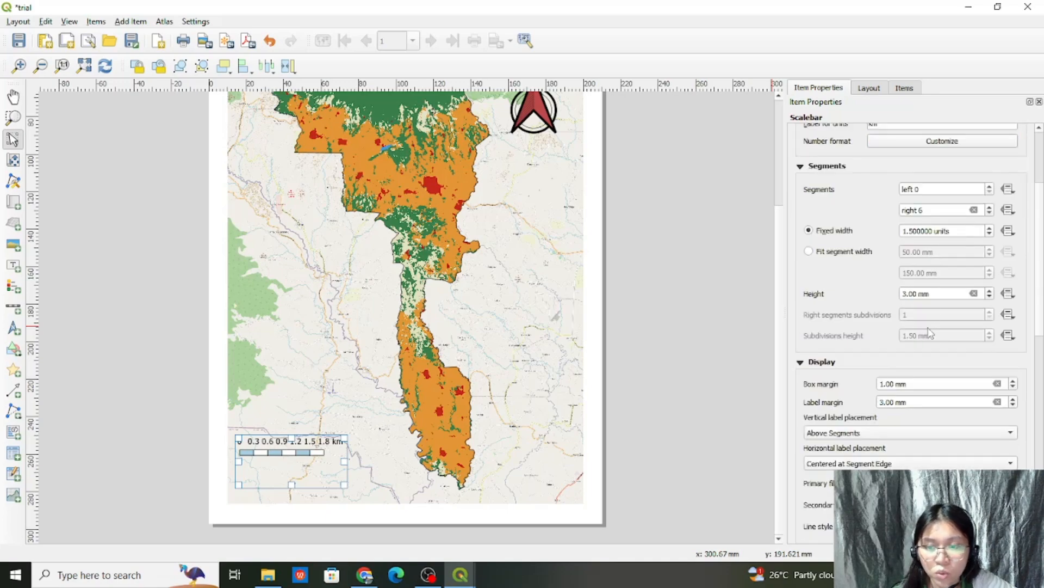
scroll(461, 427, "down", 2)
scroll(435, 425, "up", 2)
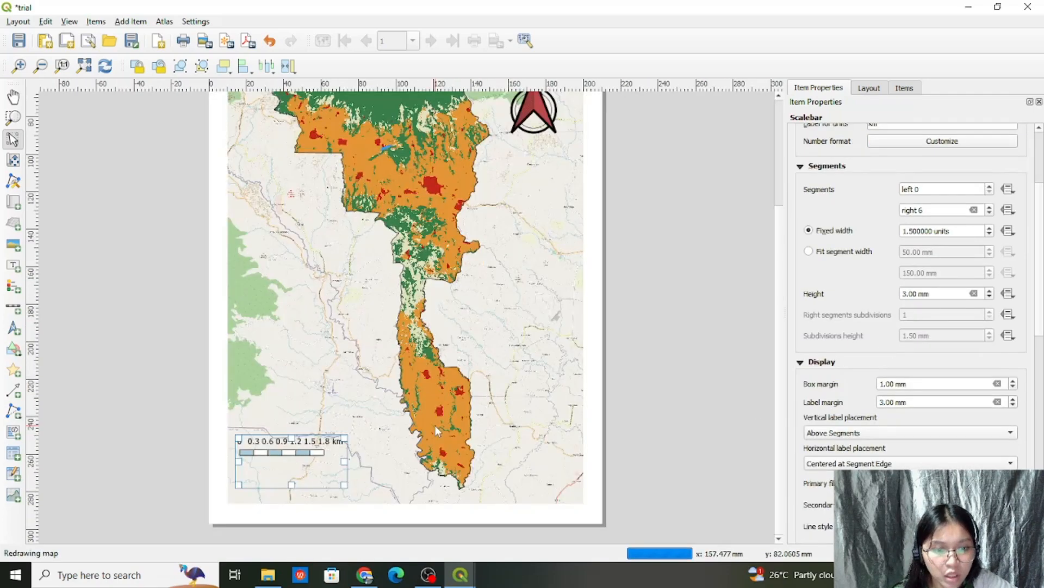
left_click(442, 391)
left_click(288, 447)
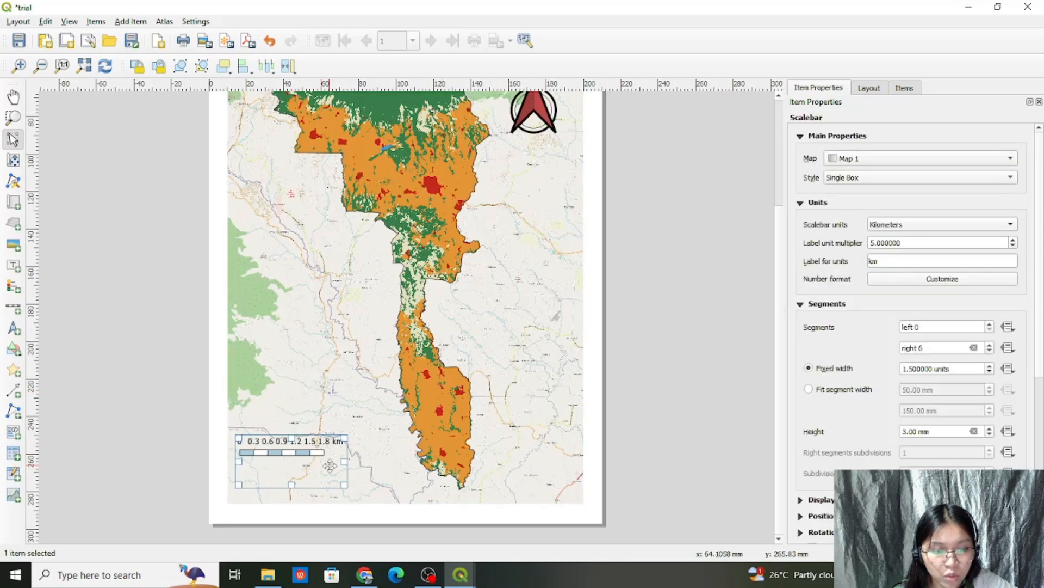
Step: Add a legend for Map 1 on the lower-left part of the map, above the scale bar
key("ctrl+0")
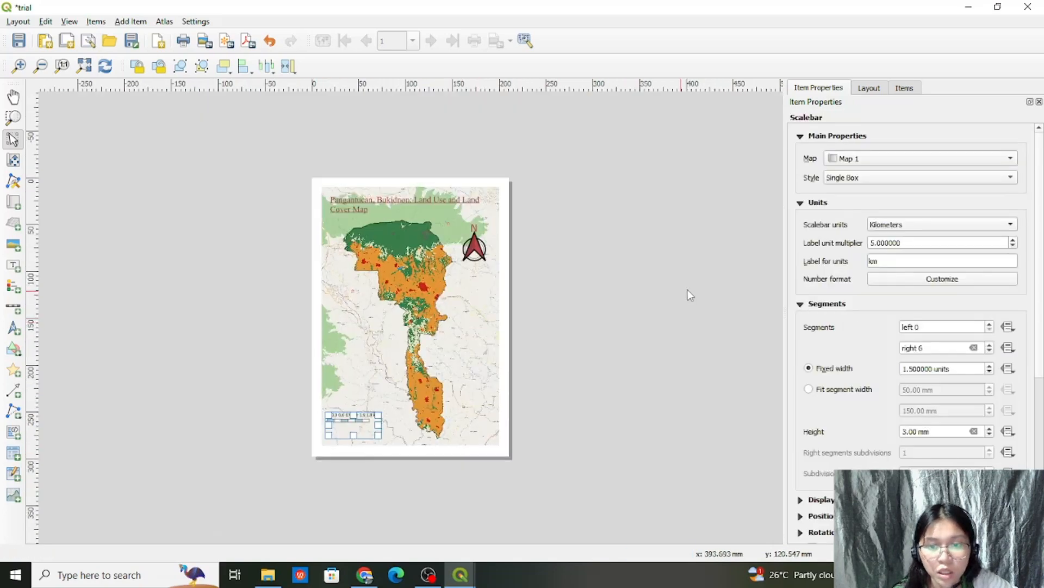
left_click(133, 22)
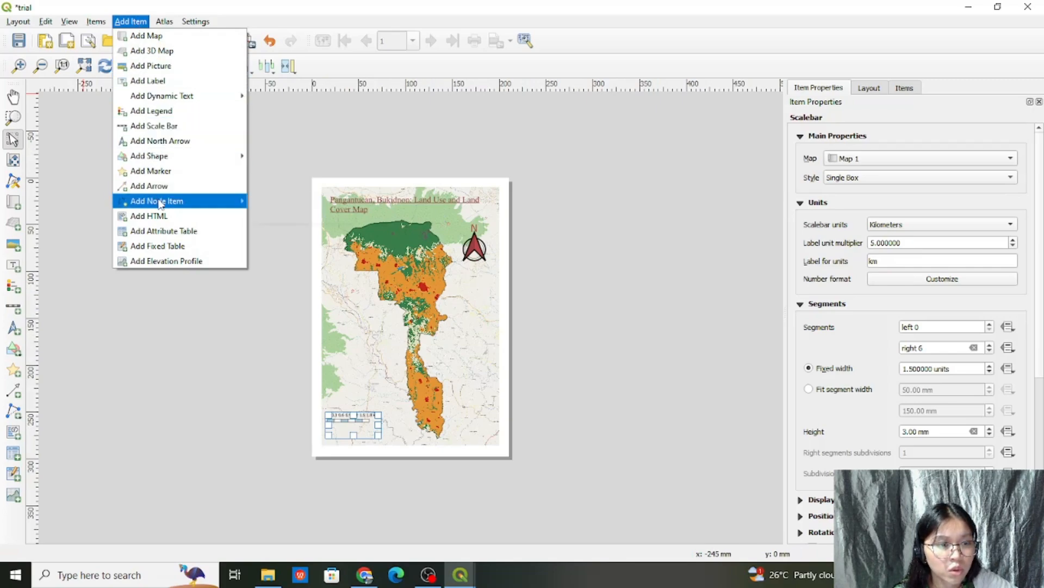
left_click(151, 111)
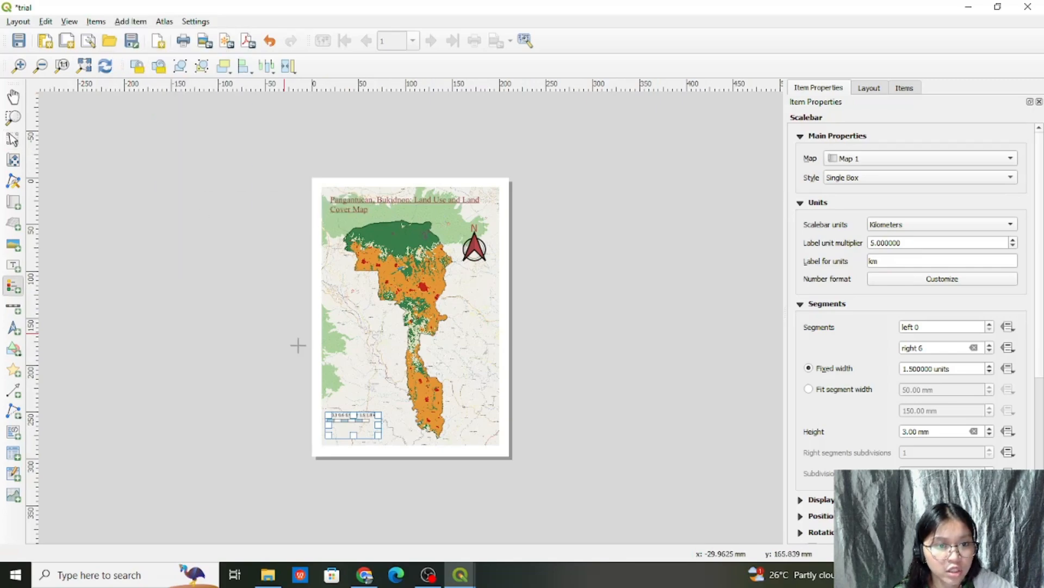
left_click_drag(330, 300, 395, 398)
scroll(384, 345, "up", 1)
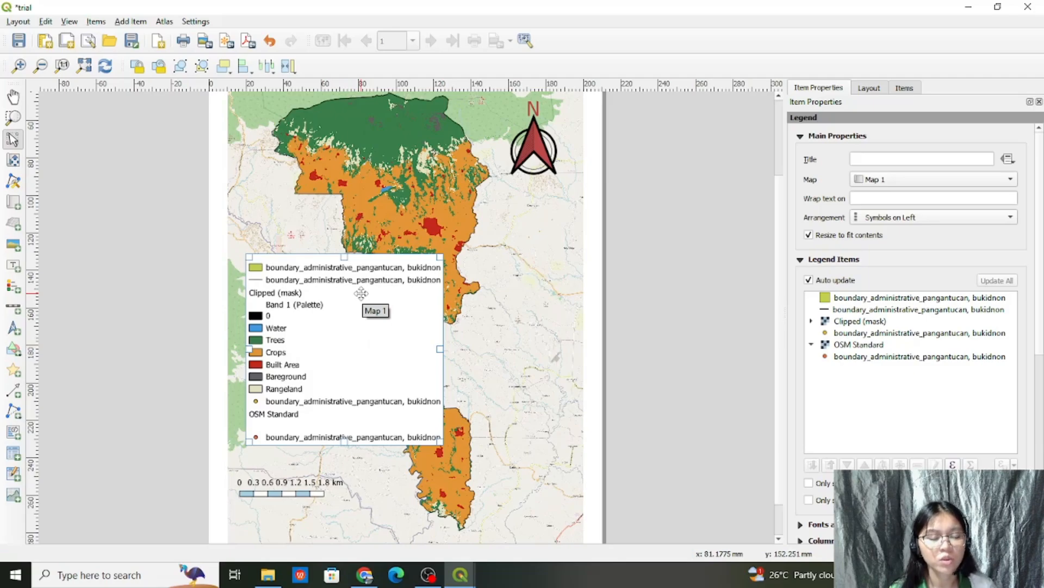
Step: Check the layer list in the Untitled Project main window, and return to the trial layout
mouse_move(460, 575)
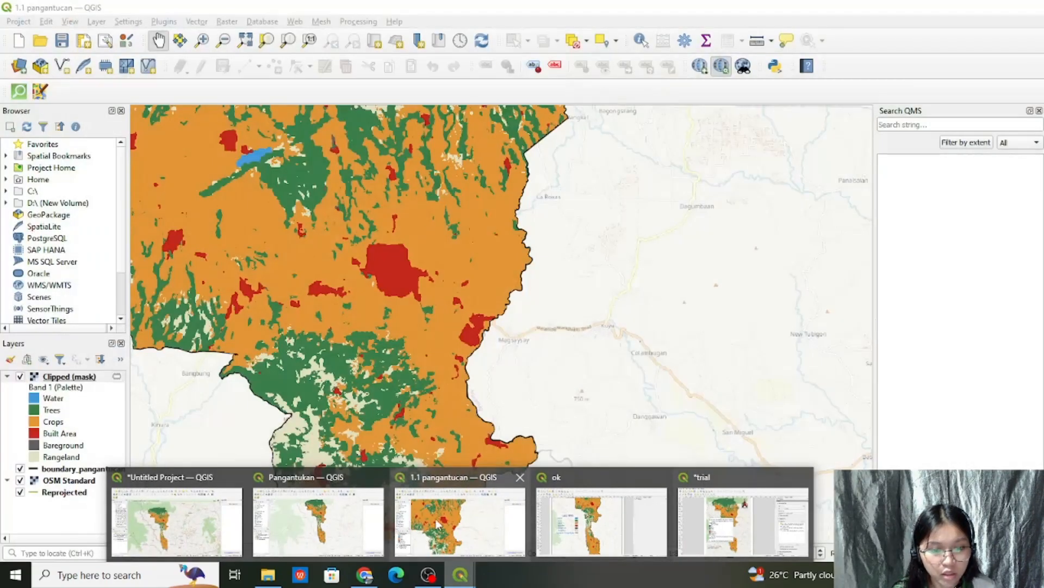
left_click(202, 512)
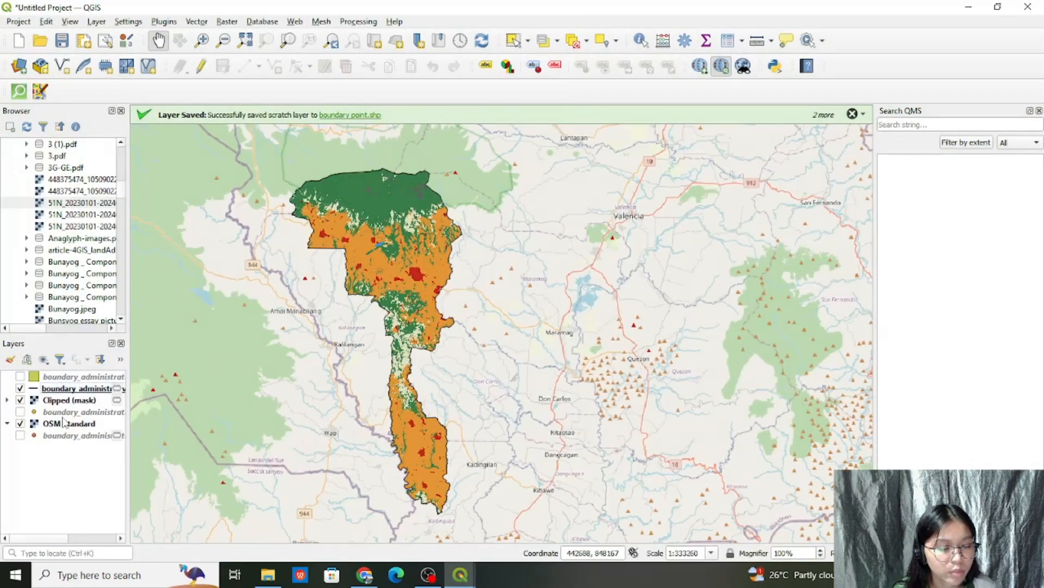
mouse_move(458, 578)
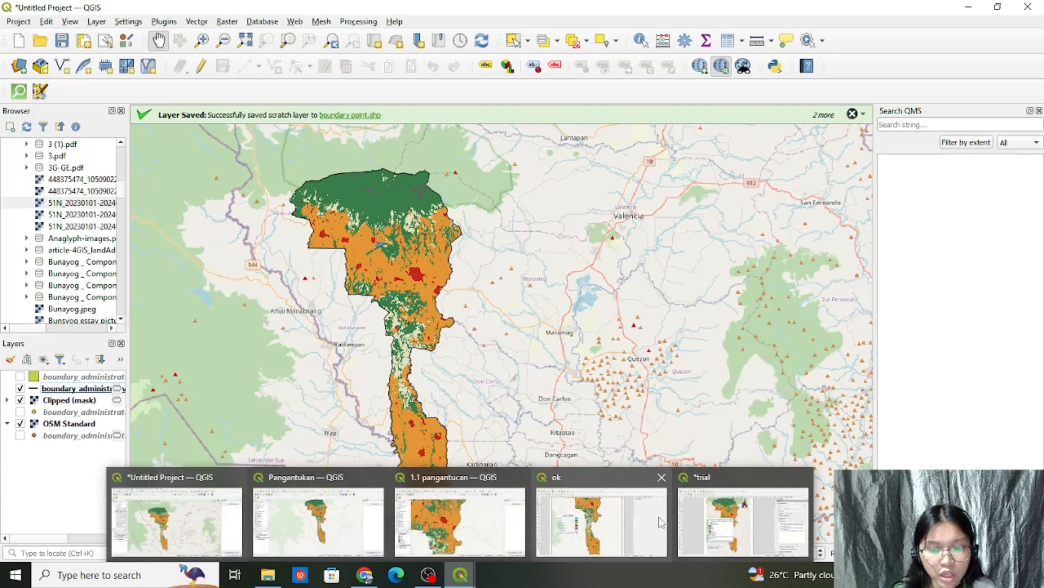
left_click(718, 510)
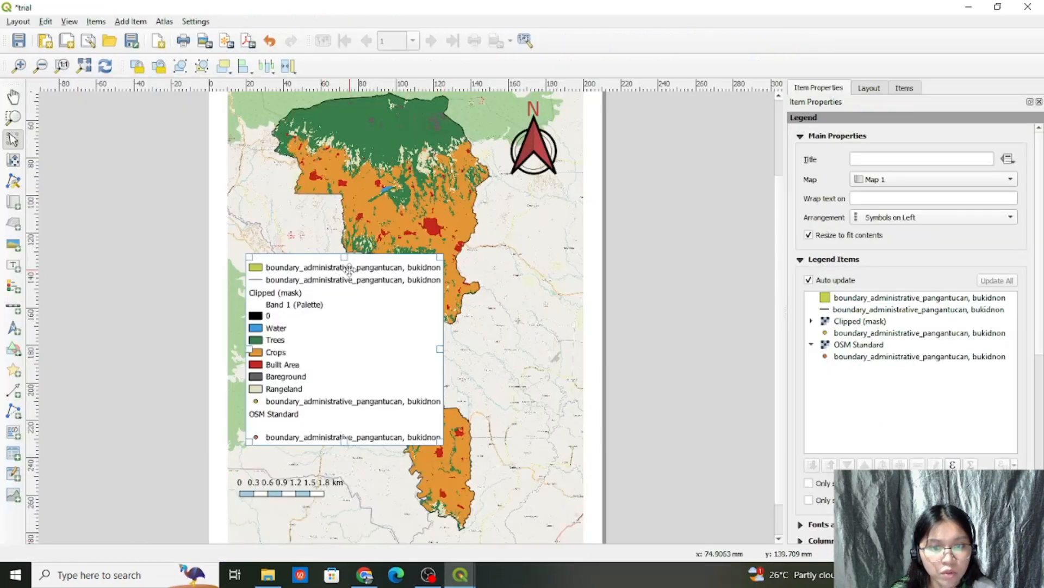
Step: Turn off auto update for the legend items so that entries can be edited manually
left_click(870, 298)
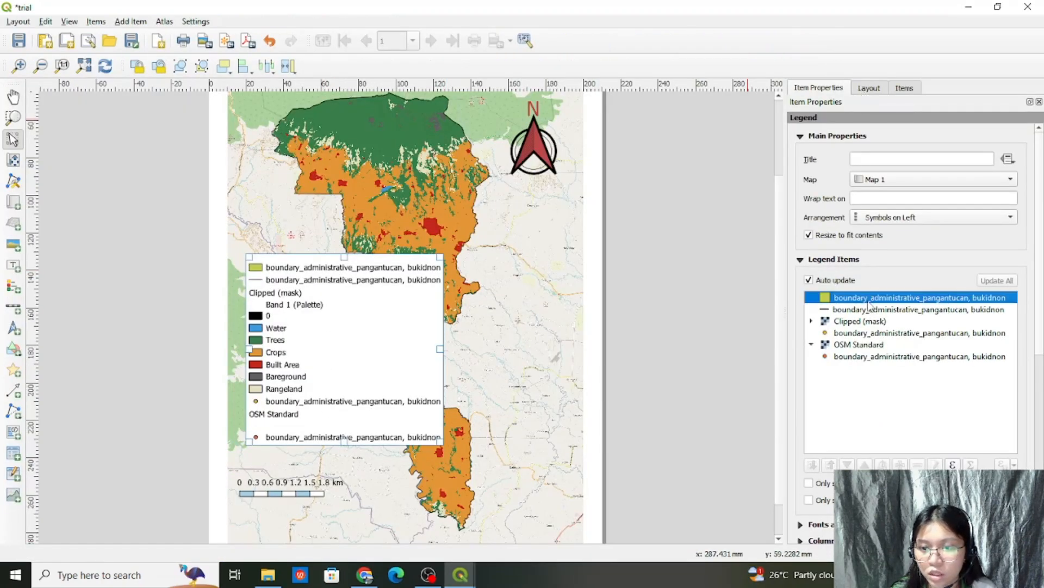
left_click(809, 281)
scroll(838, 328, "down", 4)
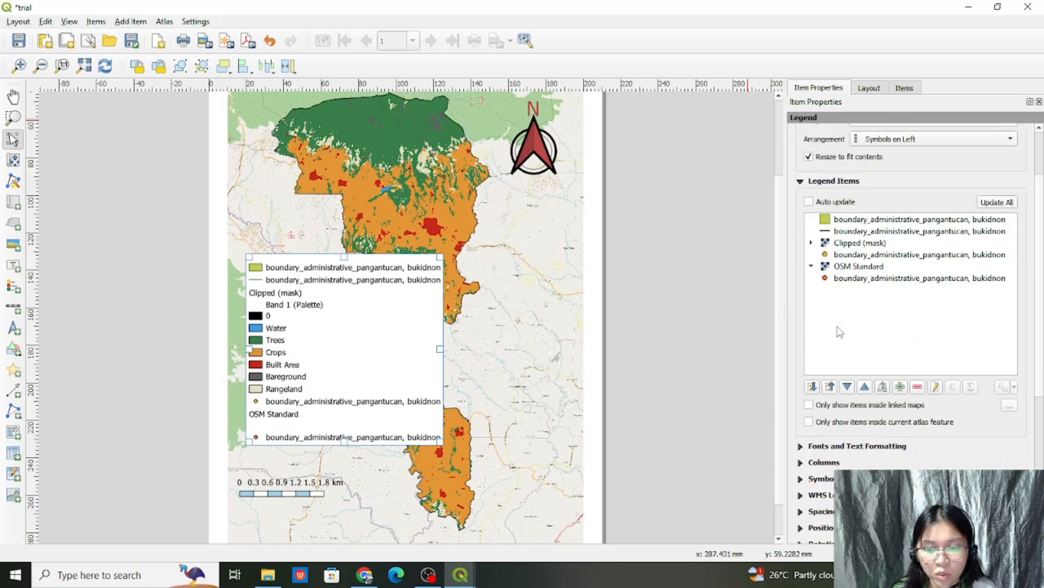
Step: Disable the legend's background and try to narrow the legend box from its right edge
scroll(839, 331, "down", 3)
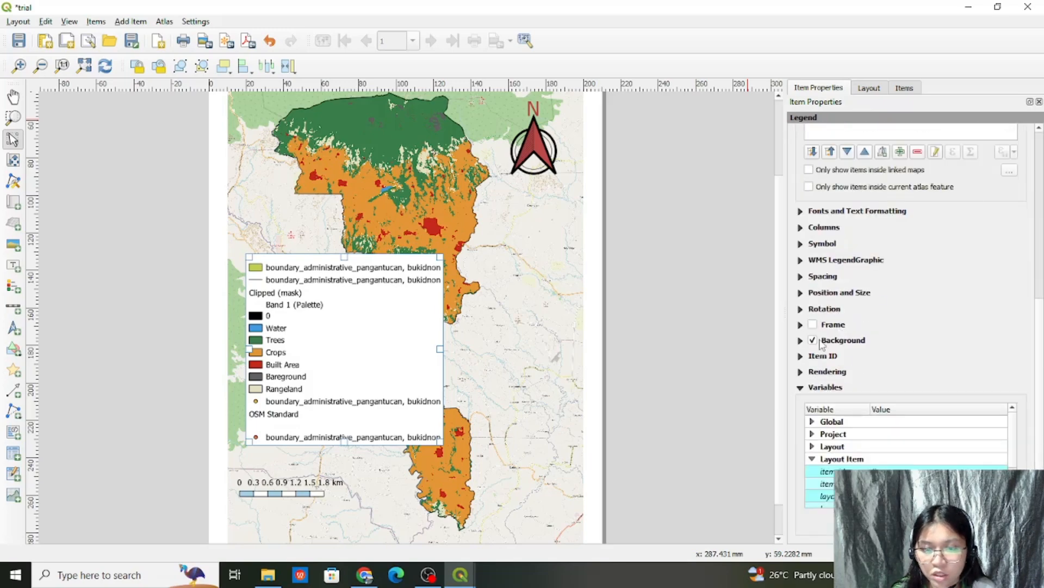
scroll(814, 342, "up", 6)
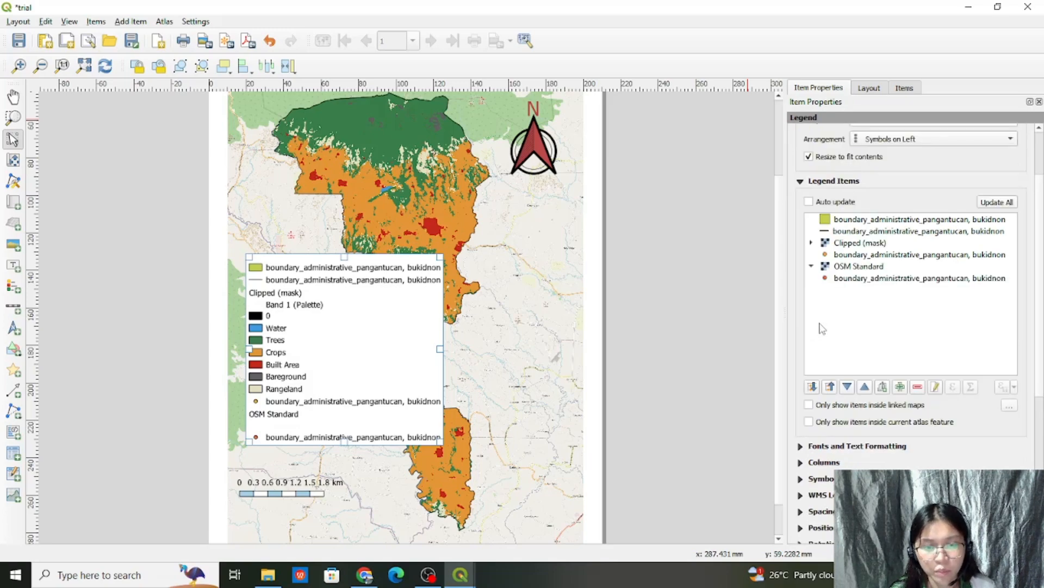
scroll(822, 328, "down", 5)
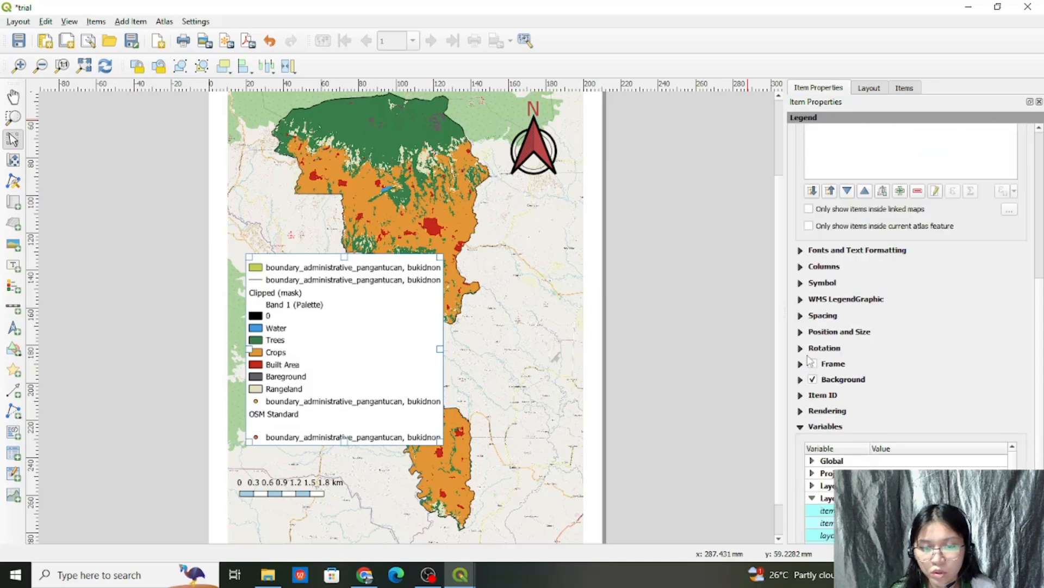
mouse_move(460, 575)
mouse_move(190, 532)
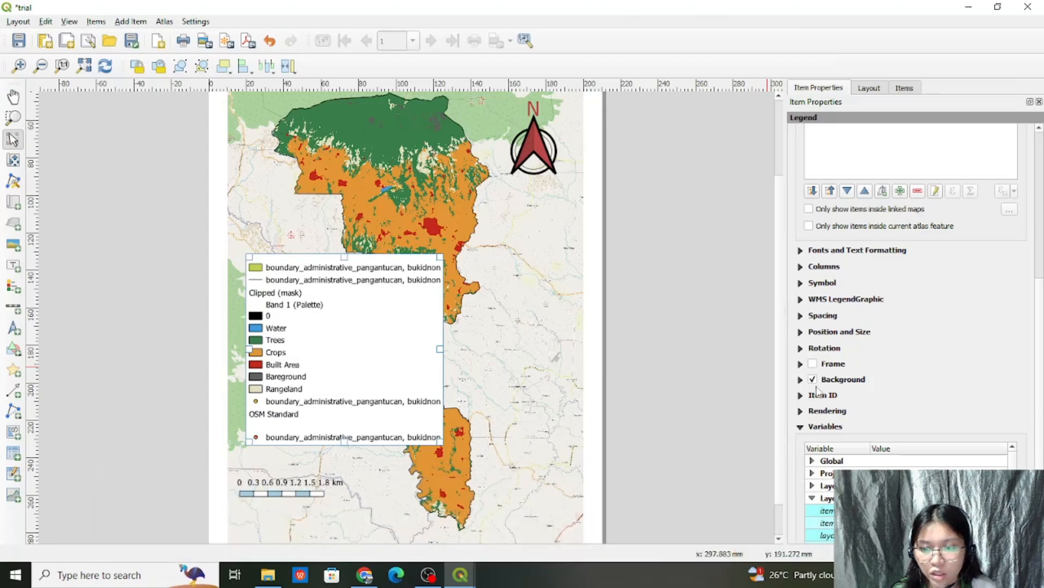
left_click(813, 380)
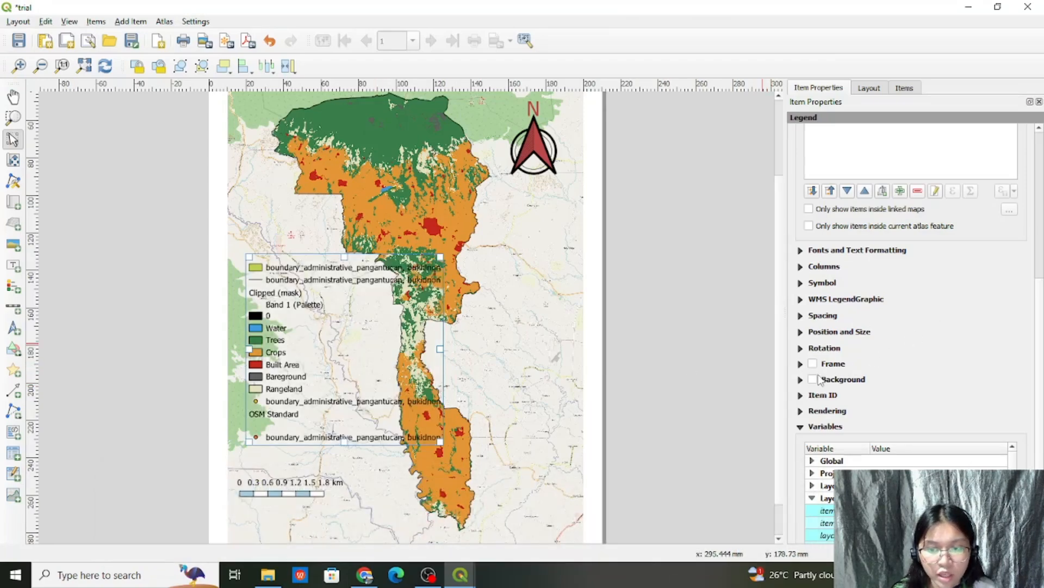
left_click_drag(440, 348, 396, 350)
Step: Remove the green polygon entry for the Pangantucan, Bukidnon administrative boundary from the legend items
scroll(960, 229, "up", 5)
left_click(952, 180)
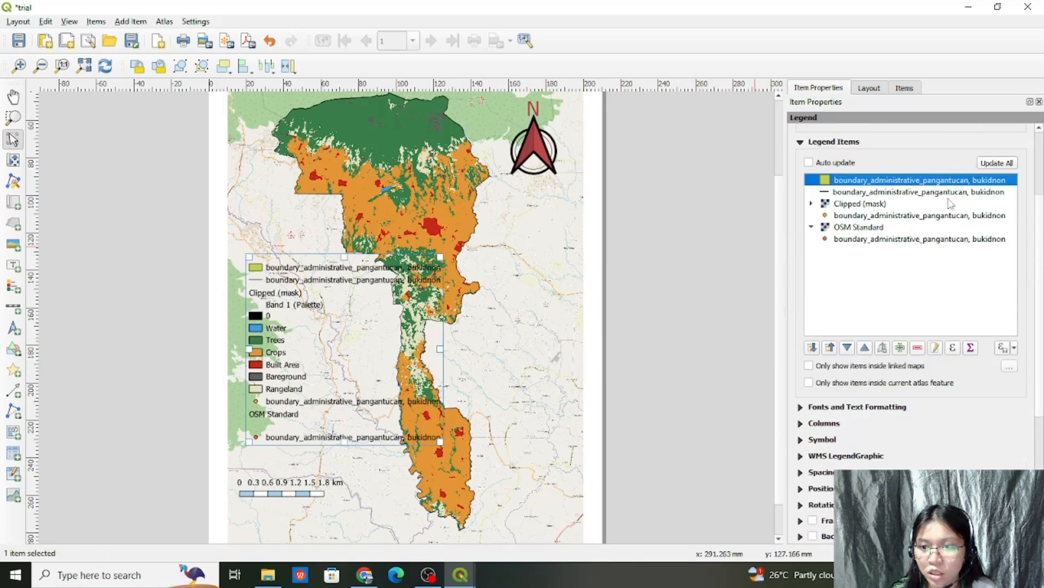
left_click(923, 348)
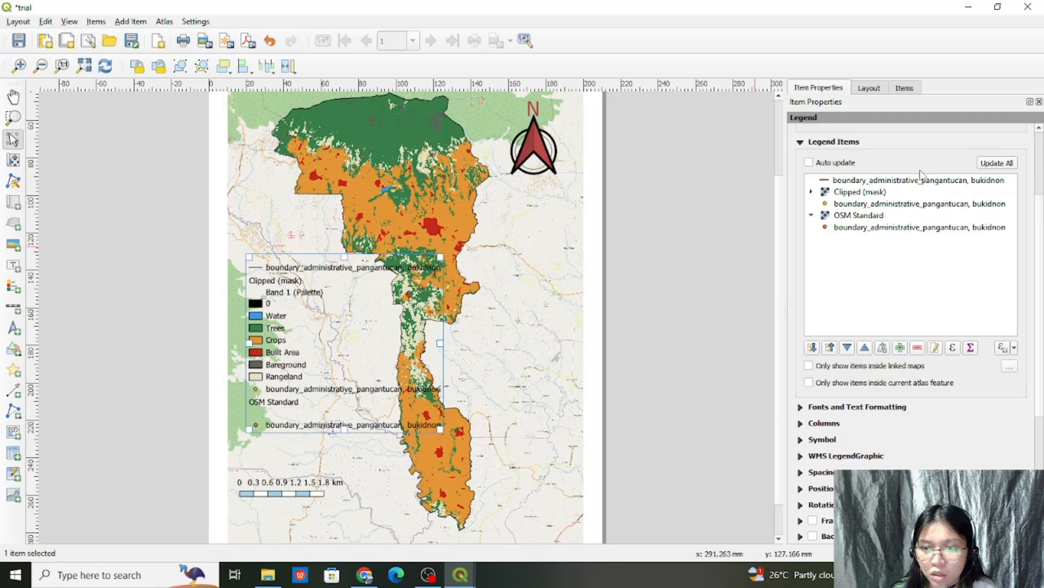
Step: Remove the two point entries for the Pangantucan boundary and the OSM Standard entry from the legend items
left_click(904, 206)
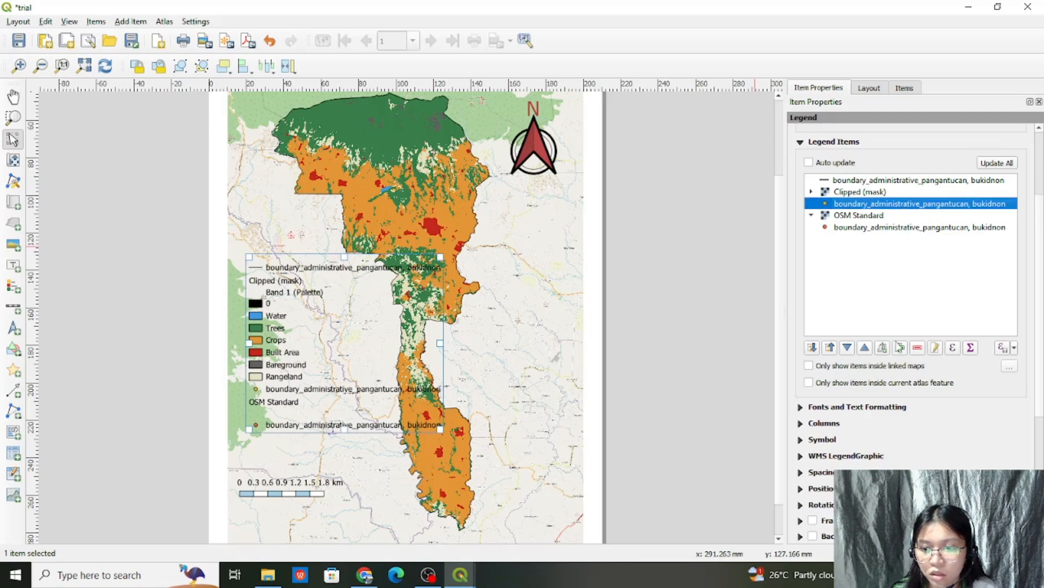
left_click(917, 348)
left_click(900, 215)
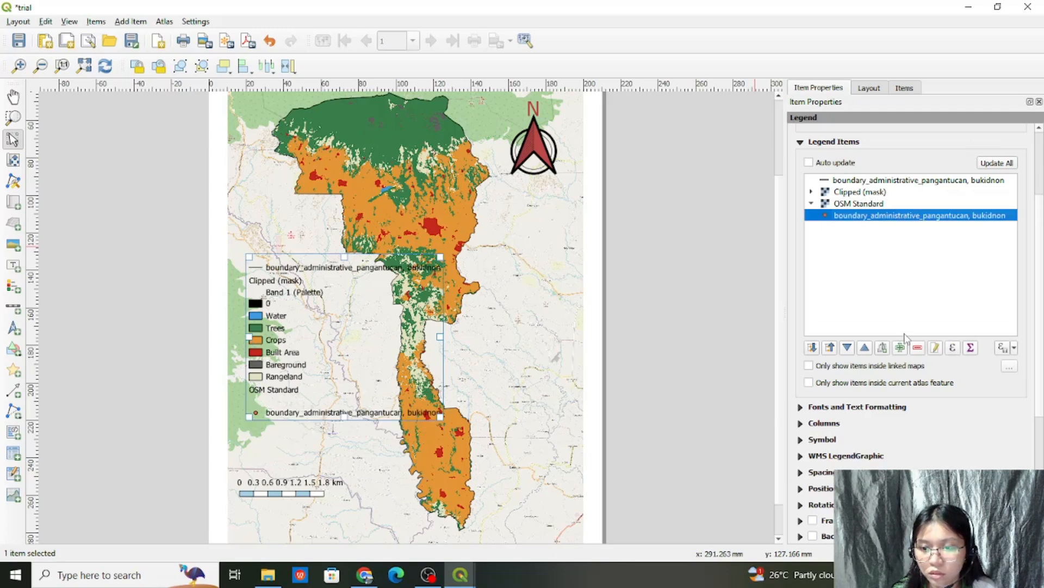
left_click(917, 347)
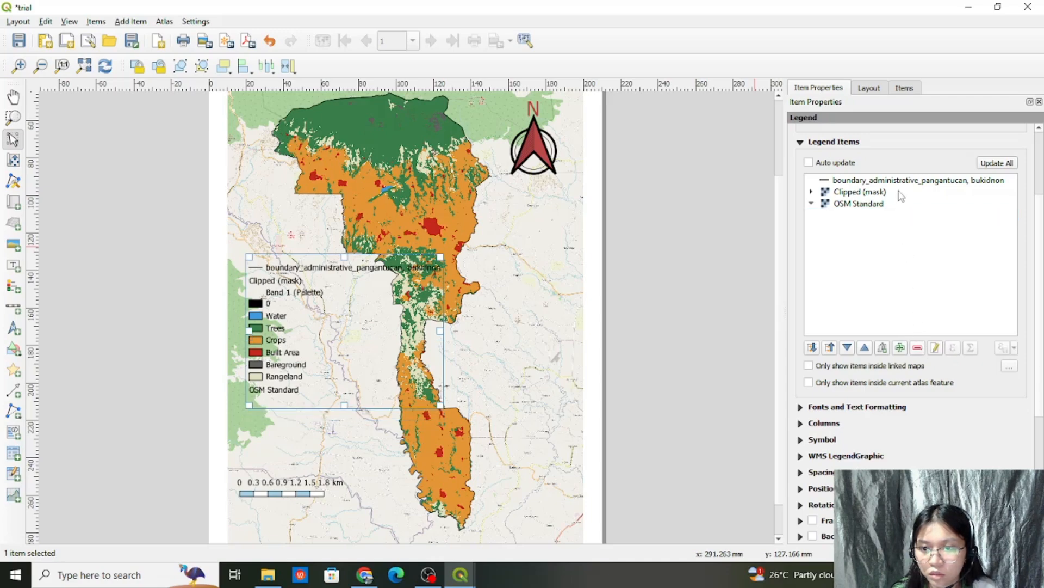
left_click(896, 207)
left_click(918, 349)
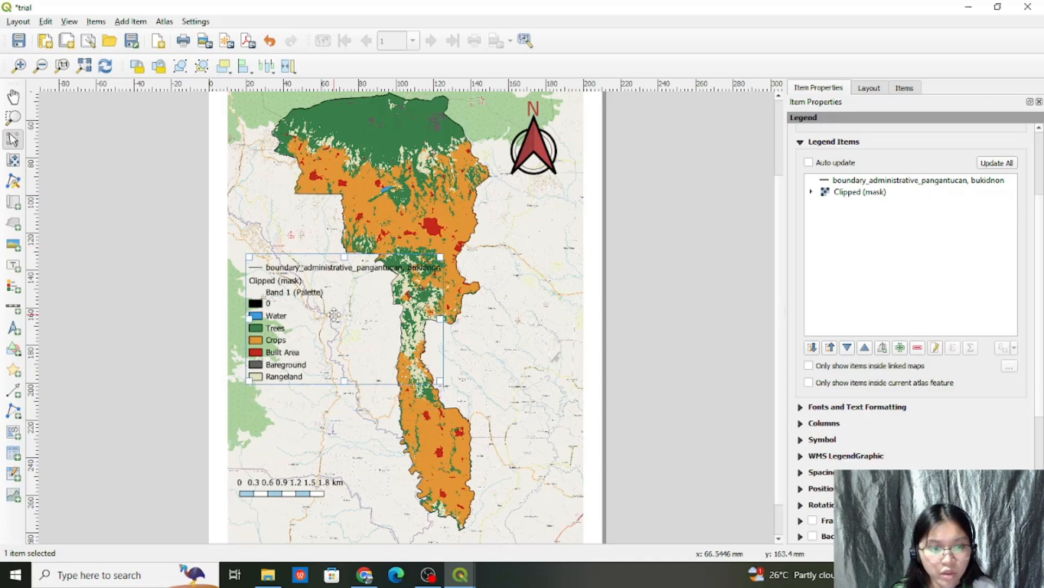
Step: Rename the Clipped (mask) legend entry to "LAND KEYS"
double_click(870, 195)
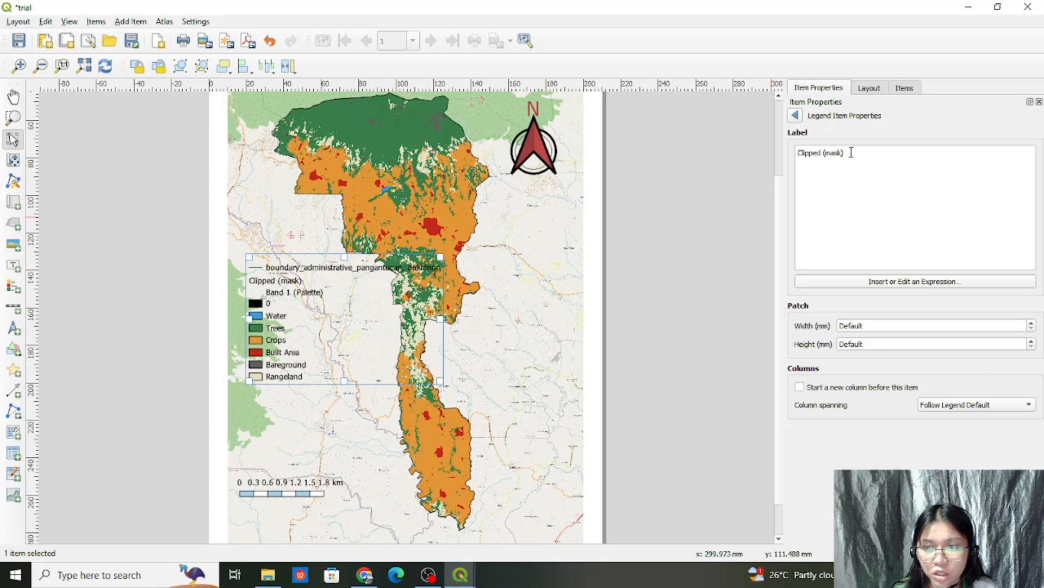
left_click_drag(854, 156, 780, 156)
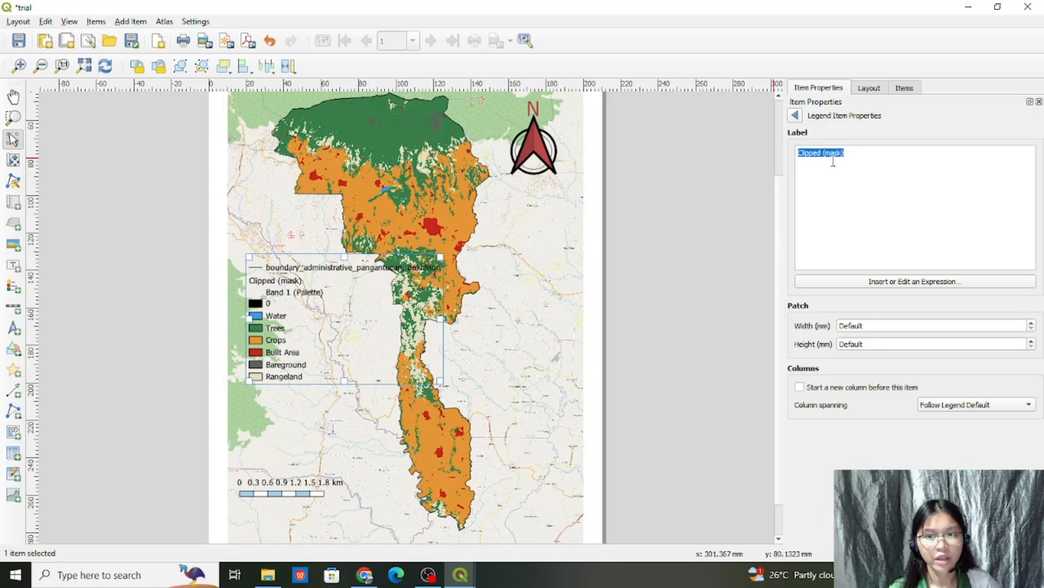
type("LAND ")
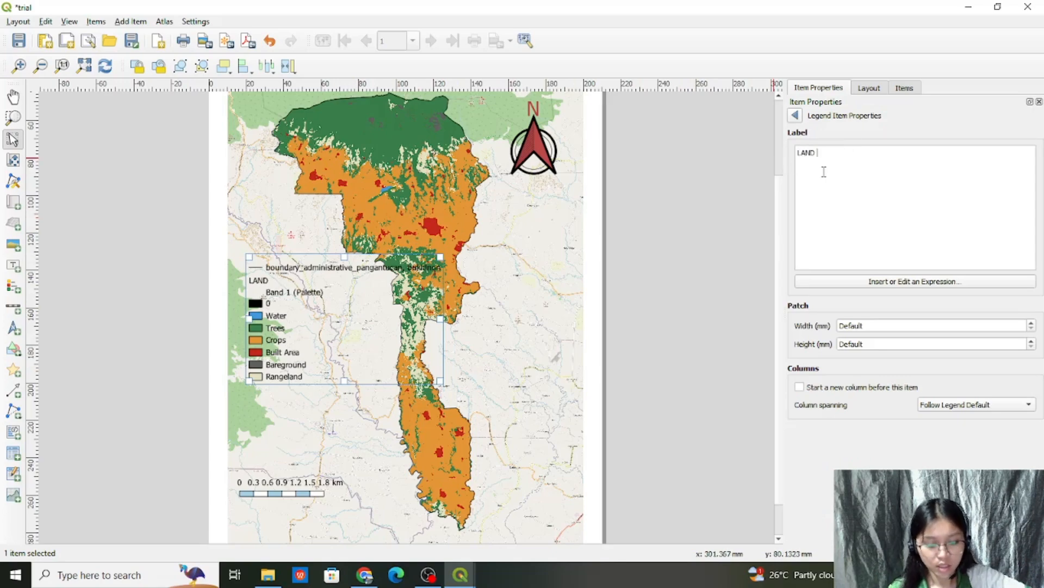
type("KEYS")
left_click(800, 121)
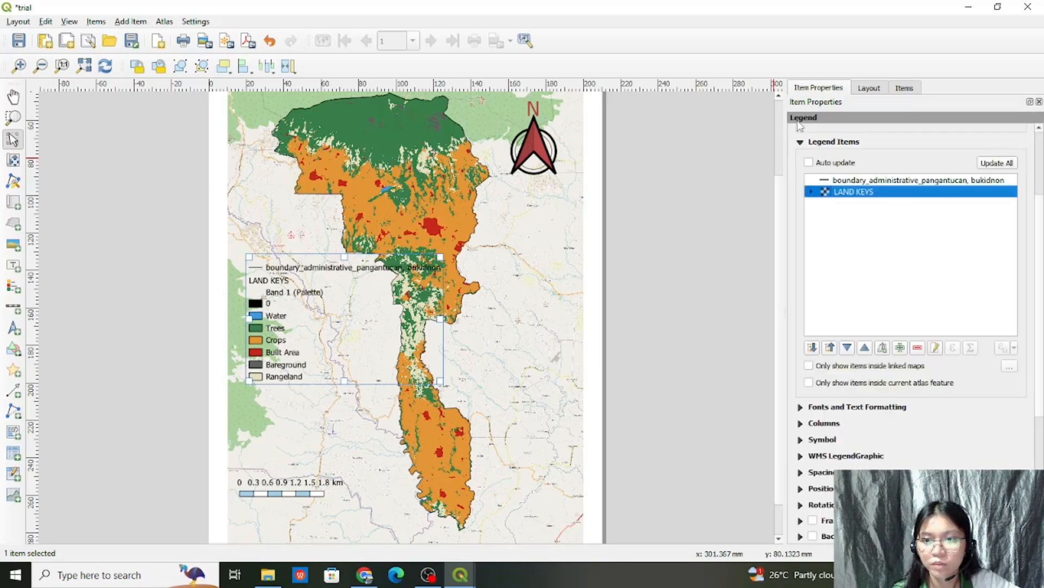
Step: Rename the administrative boundary legend entry to "boundary line" and move it below the LAND KEYS group
double_click(870, 182)
left_click_drag(1003, 161, 830, 157)
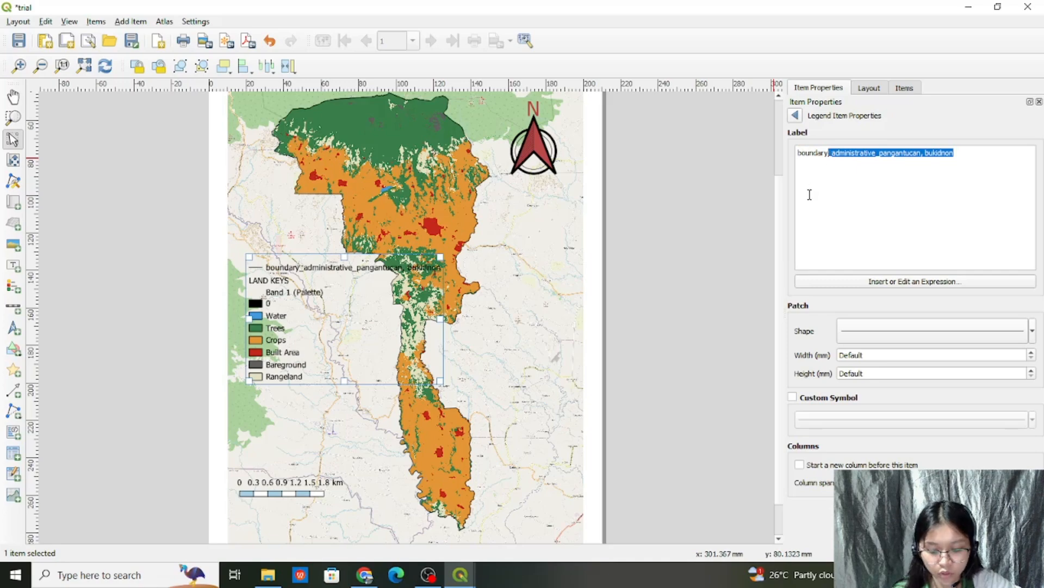
key("BackSpace")
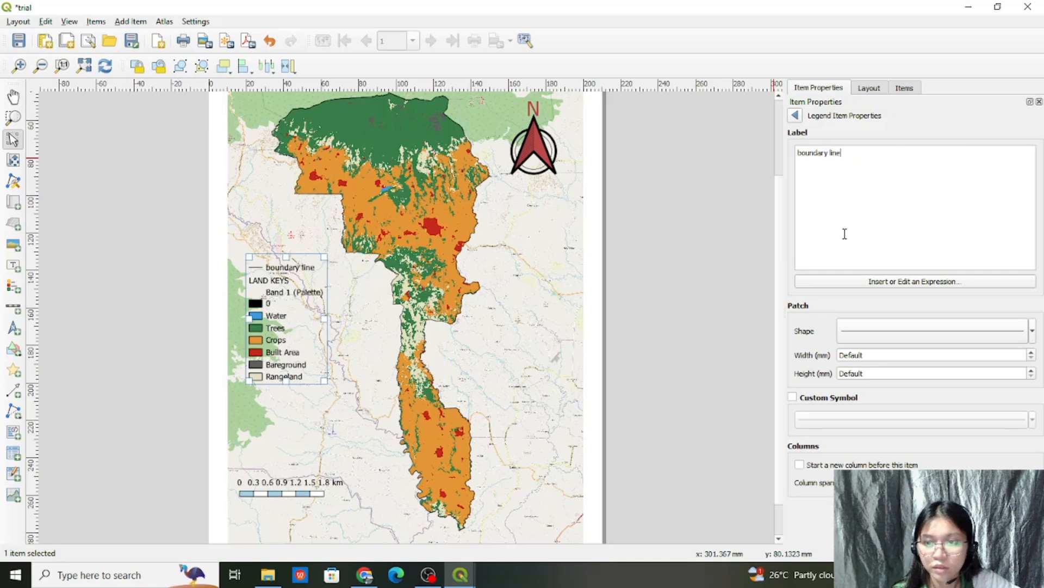
left_click(797, 116)
left_click_drag(892, 185, 892, 201)
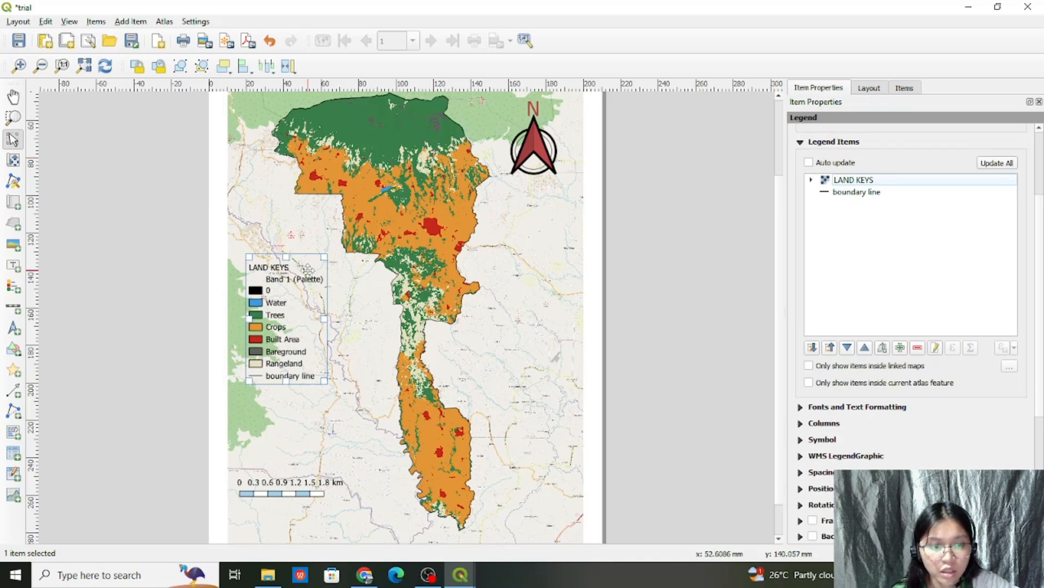
Step: Remove the Band 1 (Palette) and 0 entries from the LAND KEYS legend group
double_click(841, 179)
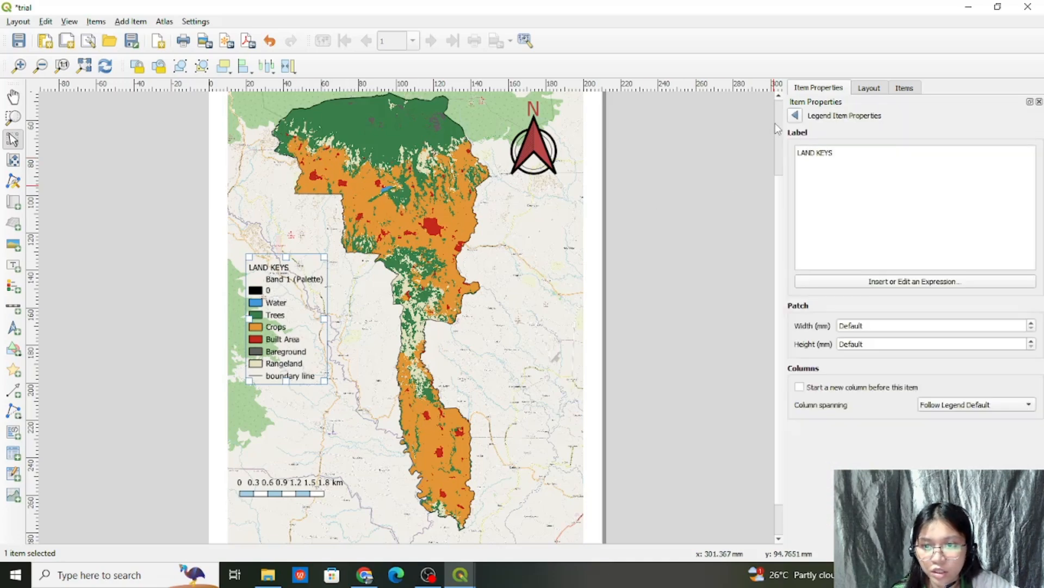
left_click(796, 116)
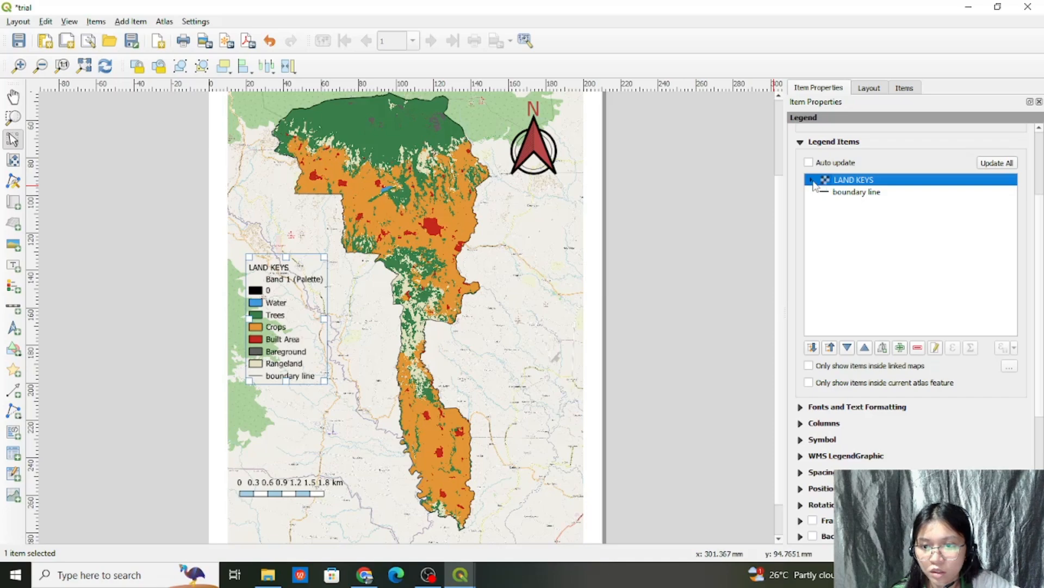
left_click(812, 180)
left_click(850, 196)
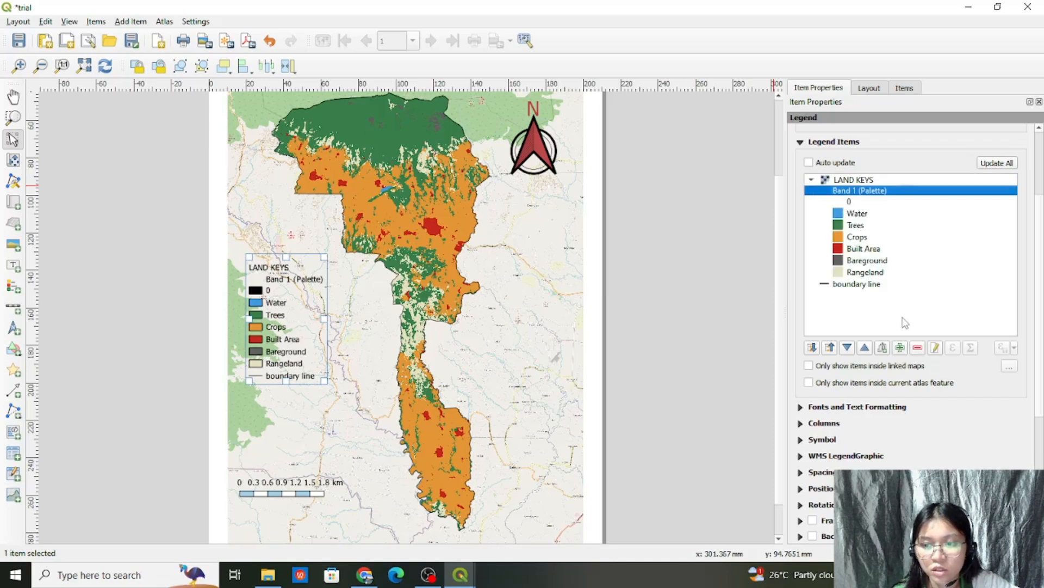
left_click(918, 347)
left_click(862, 196)
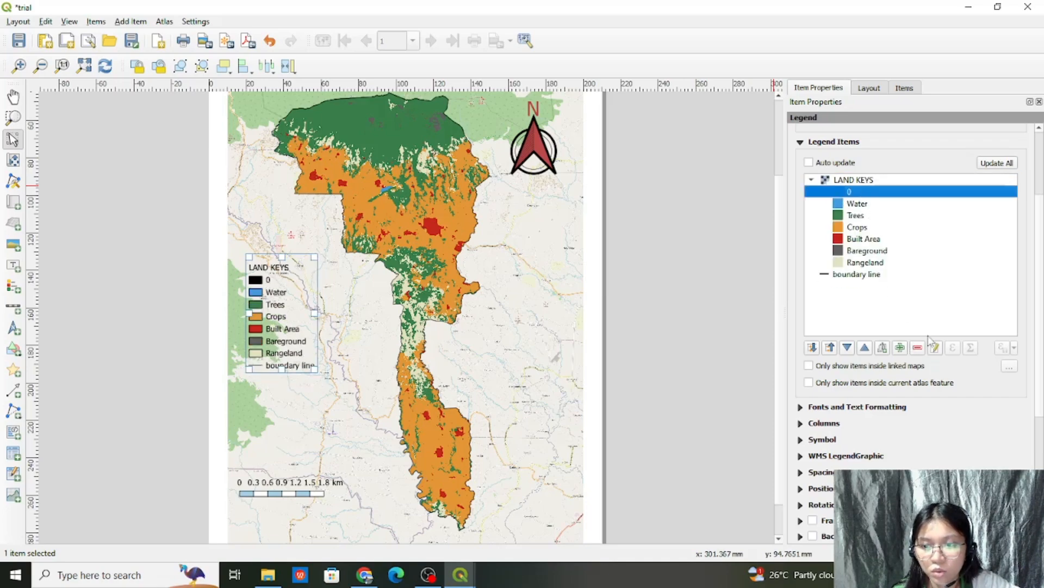
left_click(918, 348)
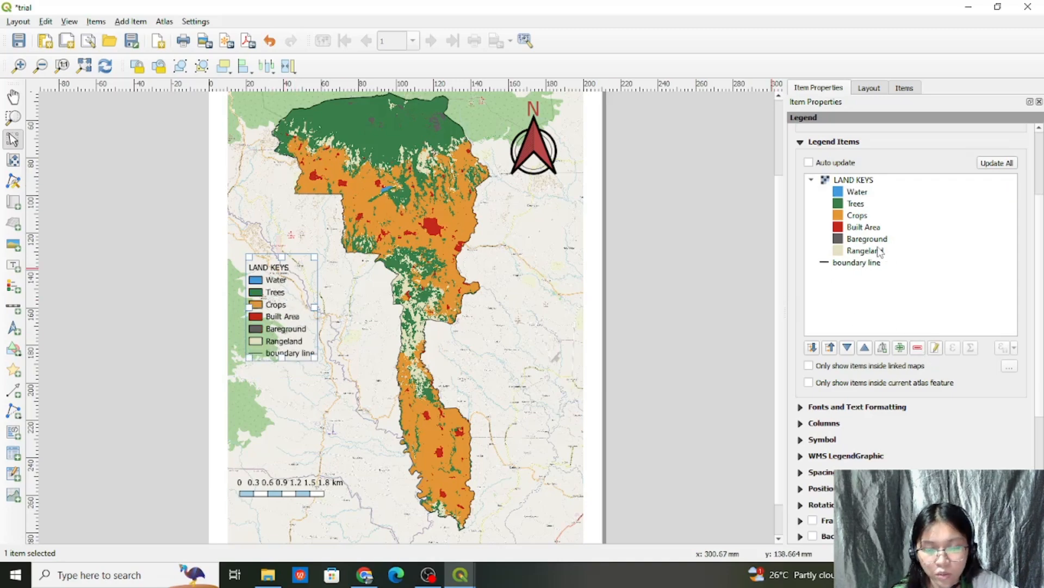
Step: Set the legend's subgroup heading font to a muted red colour and increase its size
left_click(852, 411)
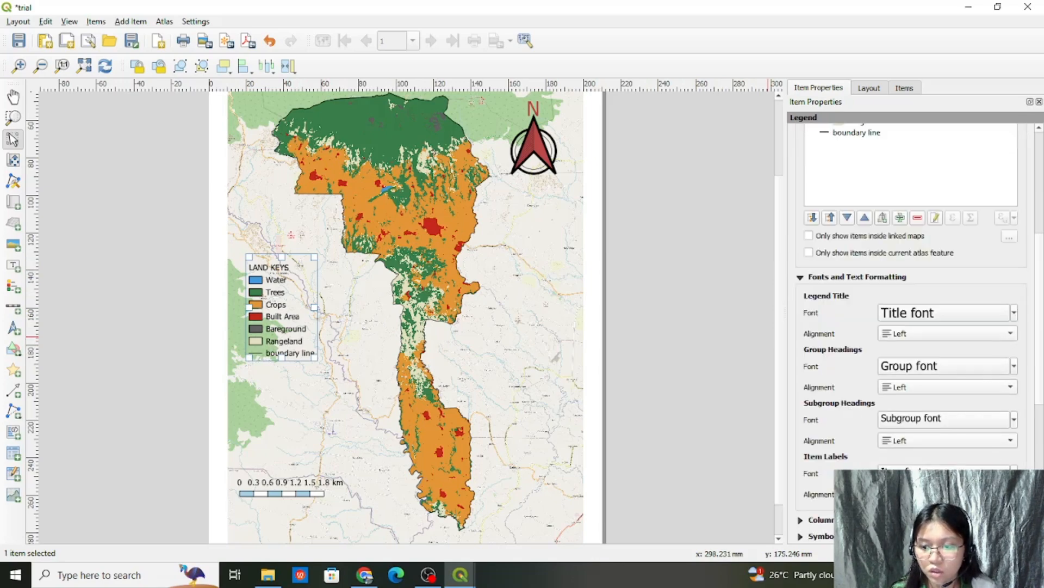
left_click(1015, 419)
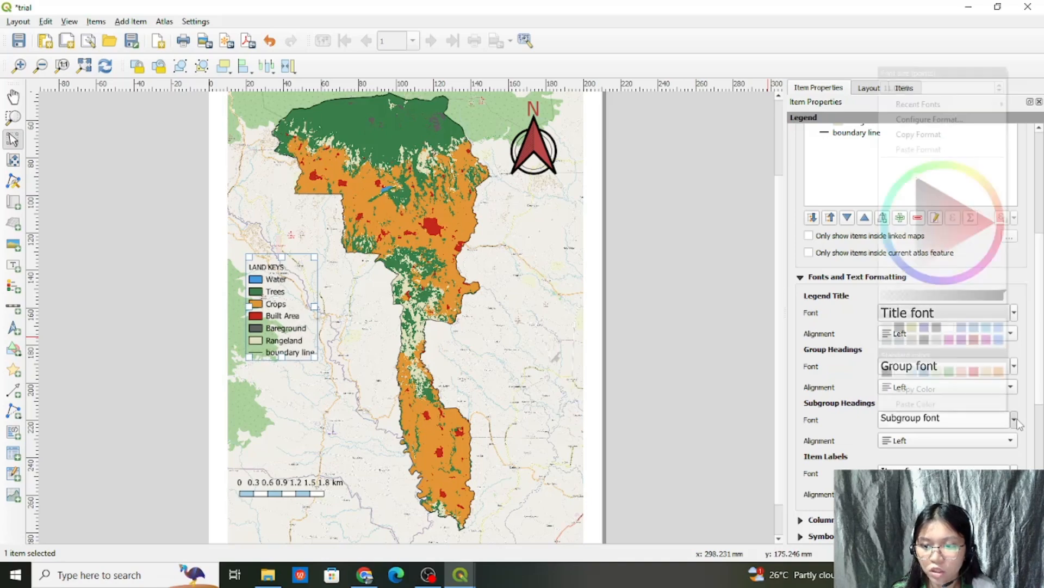
mouse_move(944, 241)
left_mouse_down()
mouse_move(943, 251)
mouse_move(945, 229)
left_mouse_up()
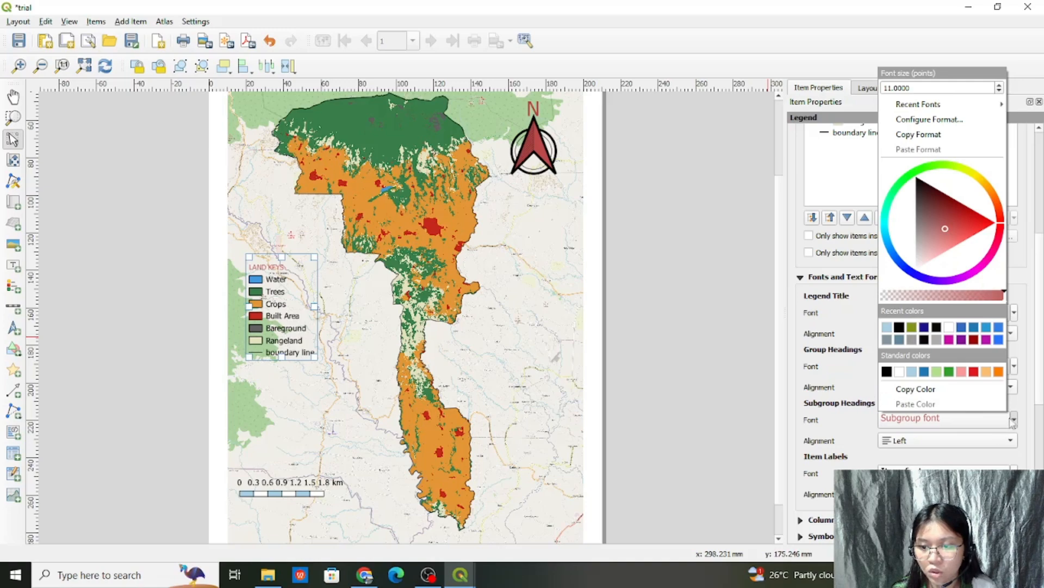
left_click(857, 436)
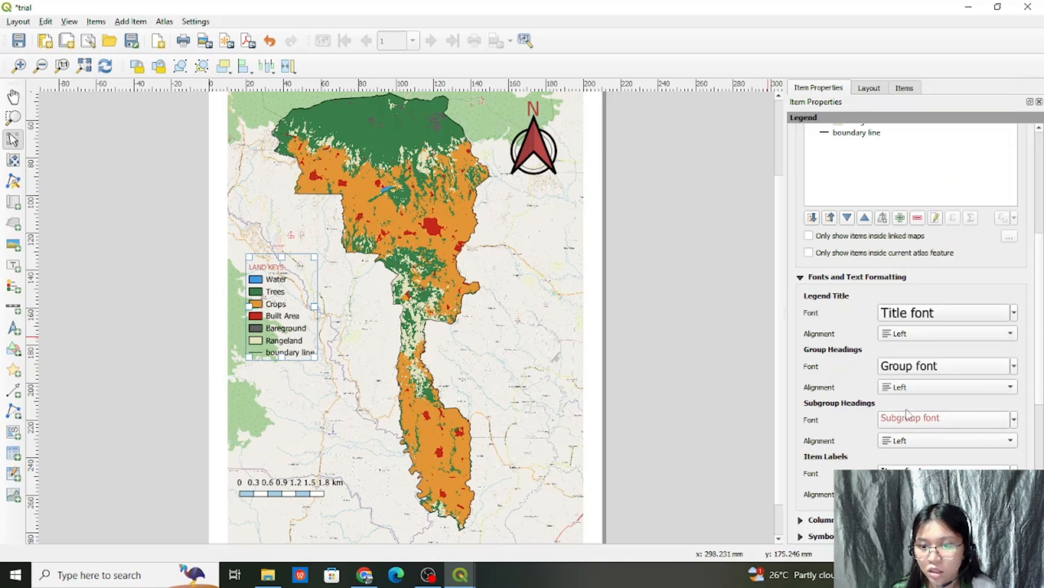
scroll(974, 370, "down", 2)
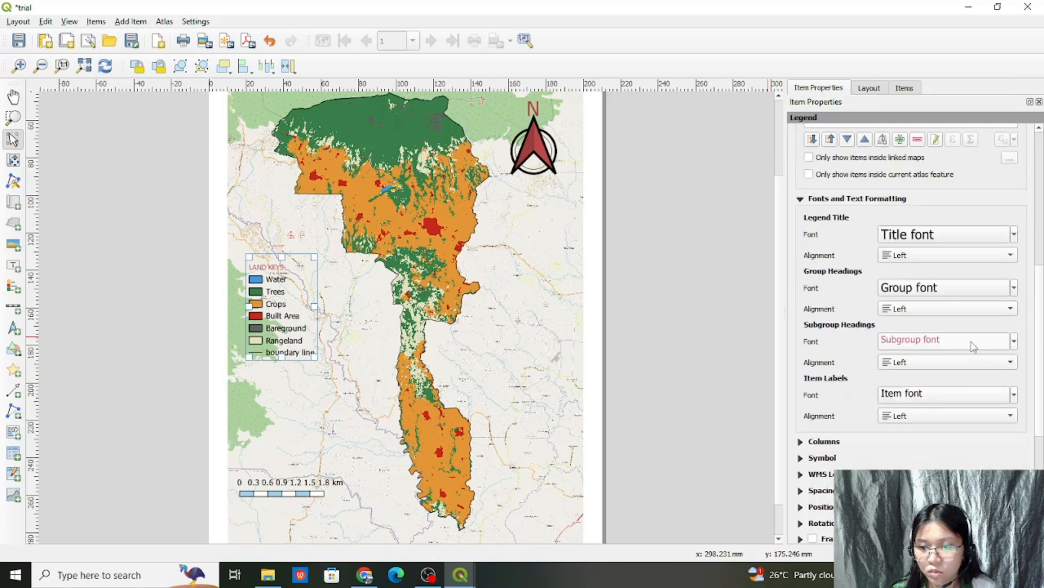
scroll(974, 346, "up", 6)
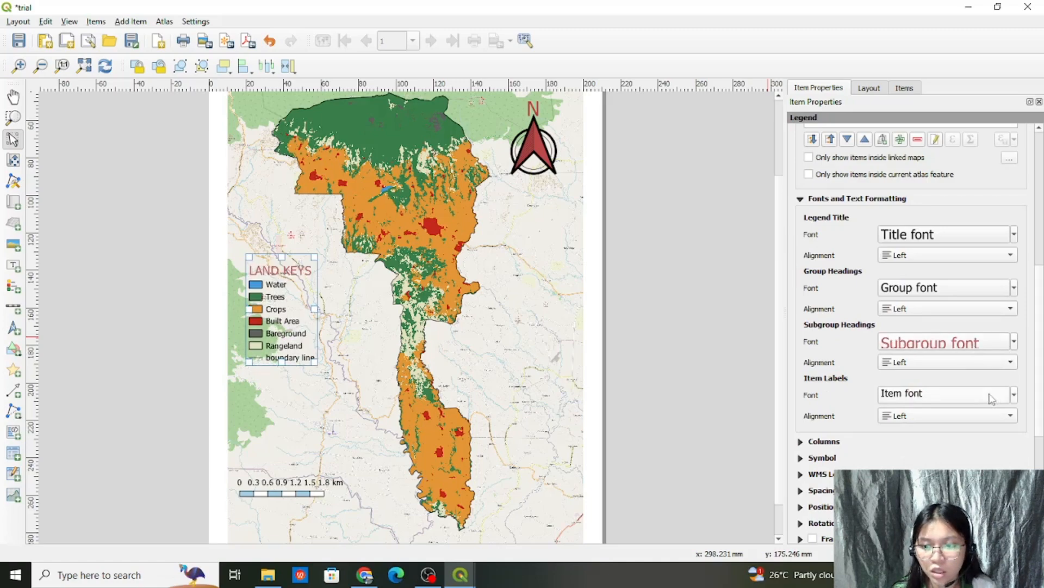
Step: Set the legend's item label font to red and increase its size
left_click(1014, 395)
left_click_drag(954, 220, 956, 201)
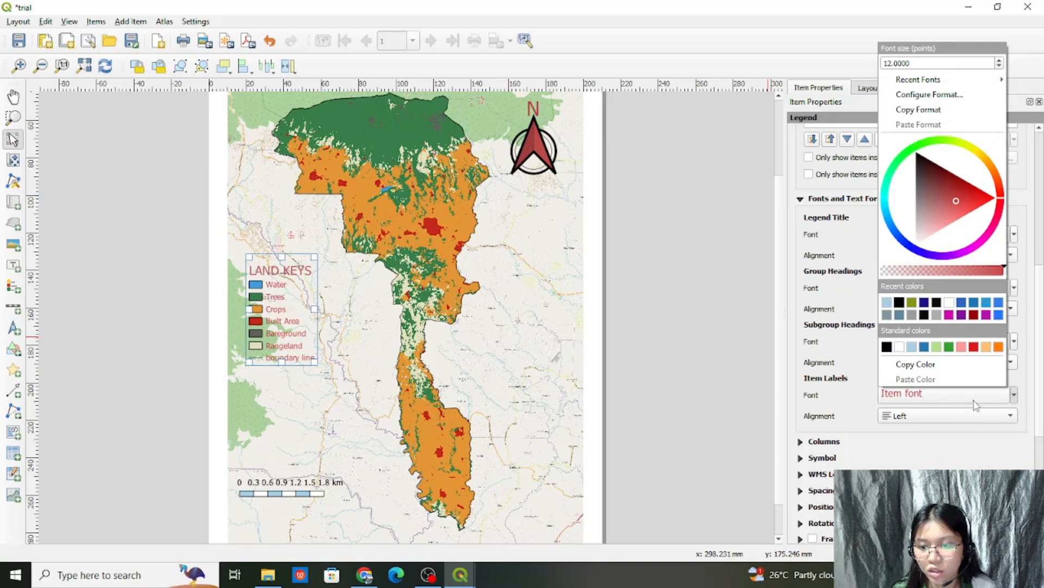
left_click(956, 401)
scroll(955, 401, "up", 4)
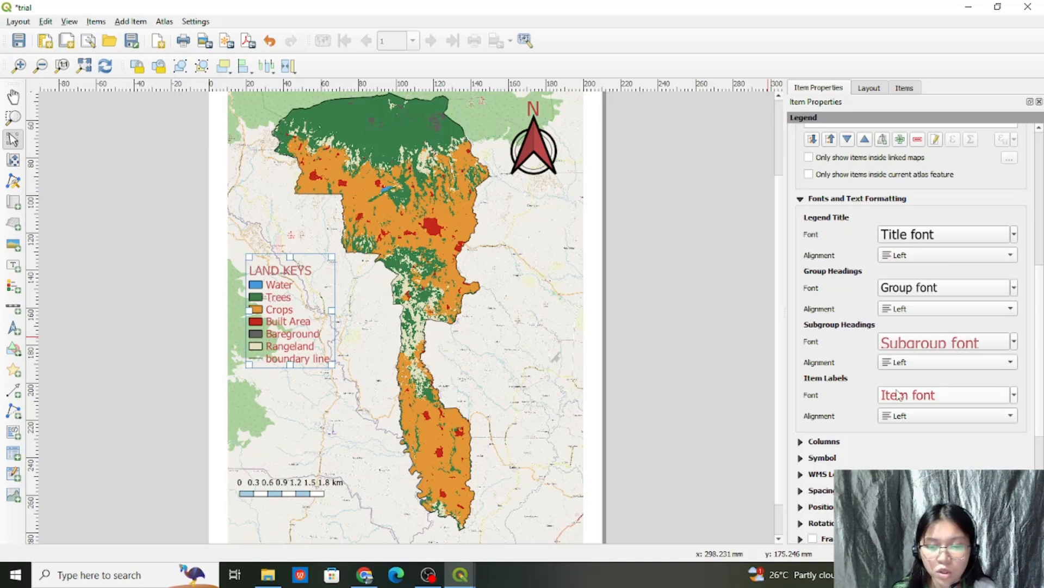
Step: Move the legend slightly down and to the right in the blank area west of the municipality
left_click_drag(308, 335, 325, 359)
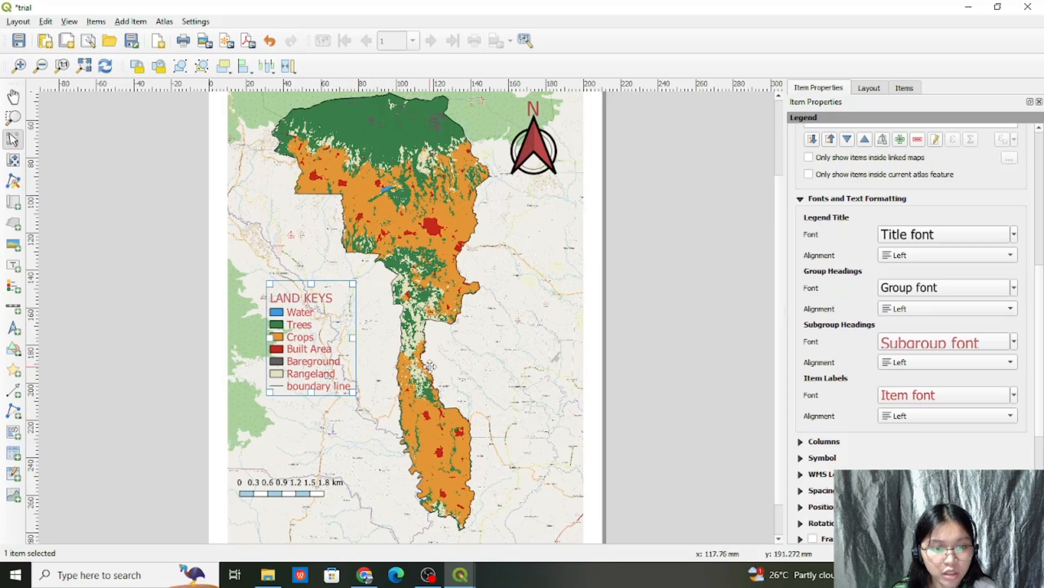
scroll(430, 366, "down", 1)
scroll(430, 365, "up", 1)
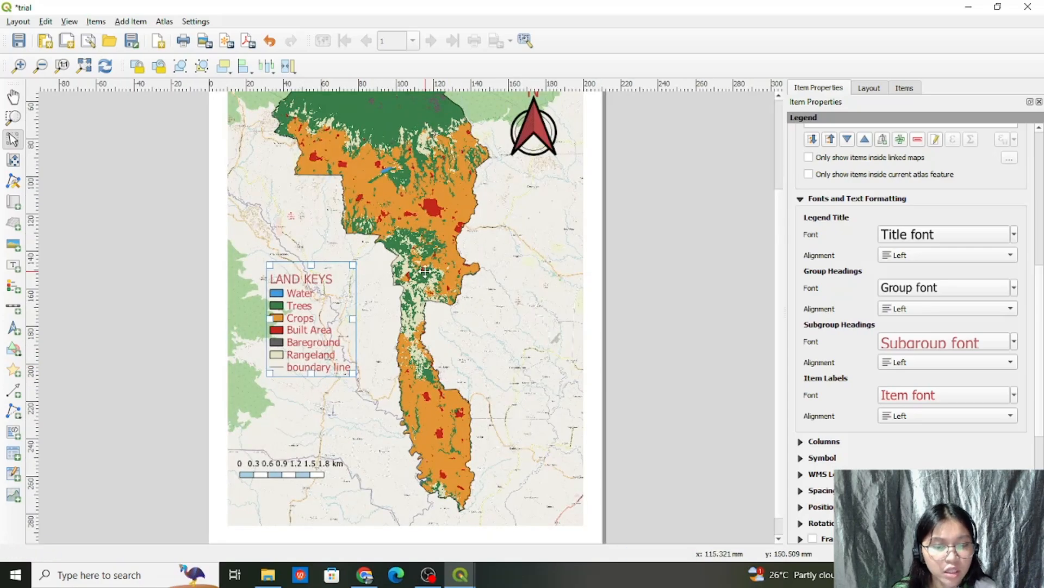
scroll(425, 271, "up", 2)
scroll(415, 309, "down", 3)
scroll(414, 309, "up", 1)
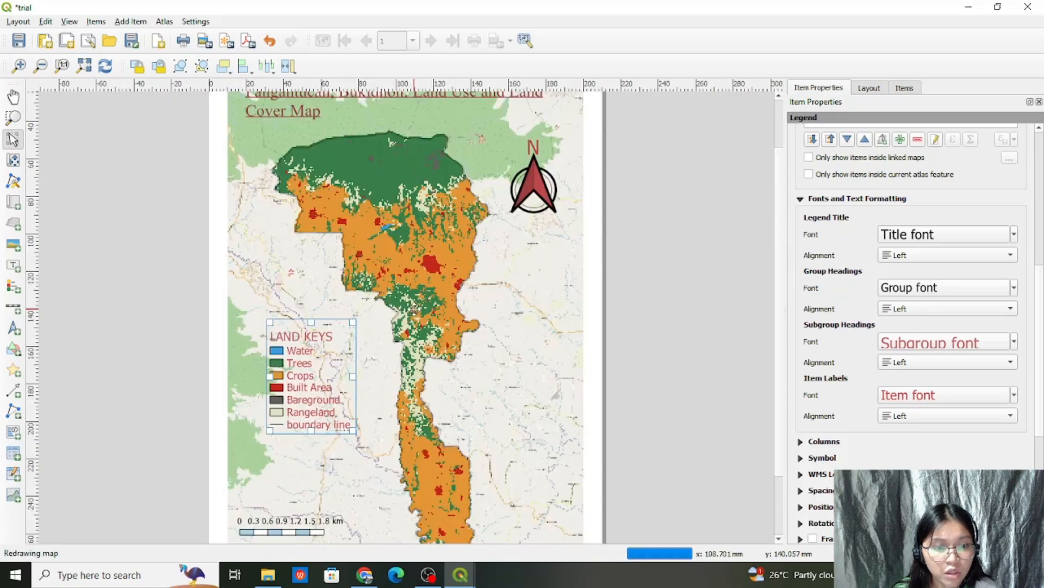
Step: Shift the map item slightly left on the page, keeping its original vertical position
left_click(484, 313)
left_click_drag(450, 392, 446, 337)
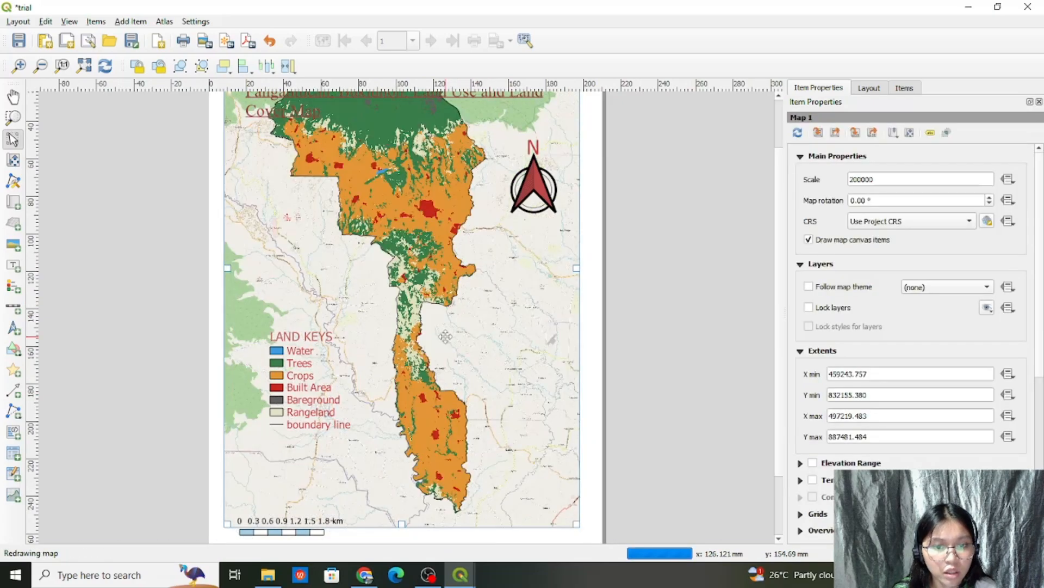
left_click_drag(490, 281, 478, 318)
scroll(494, 338, "down", 3)
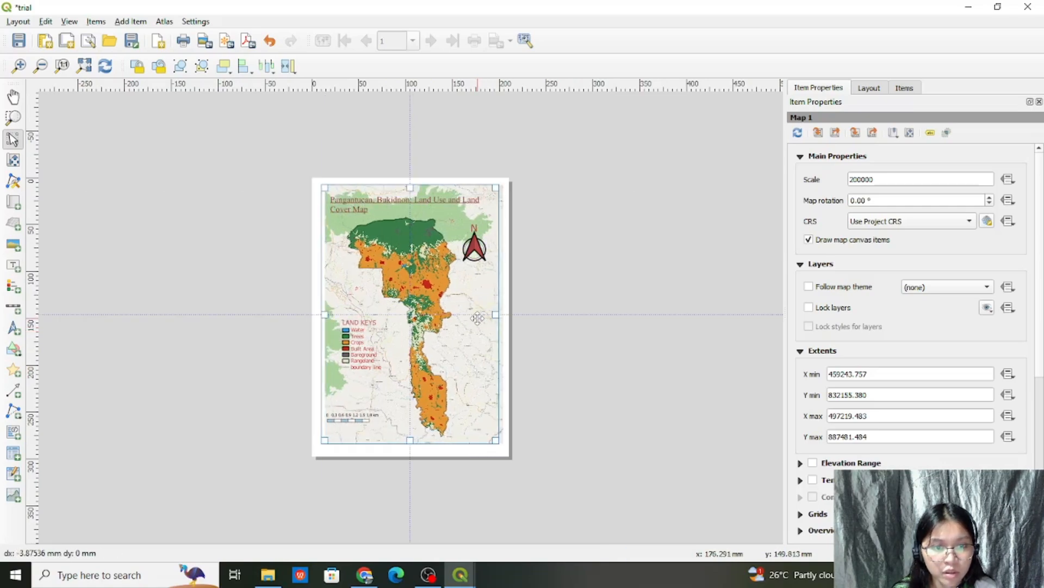
left_click(537, 316)
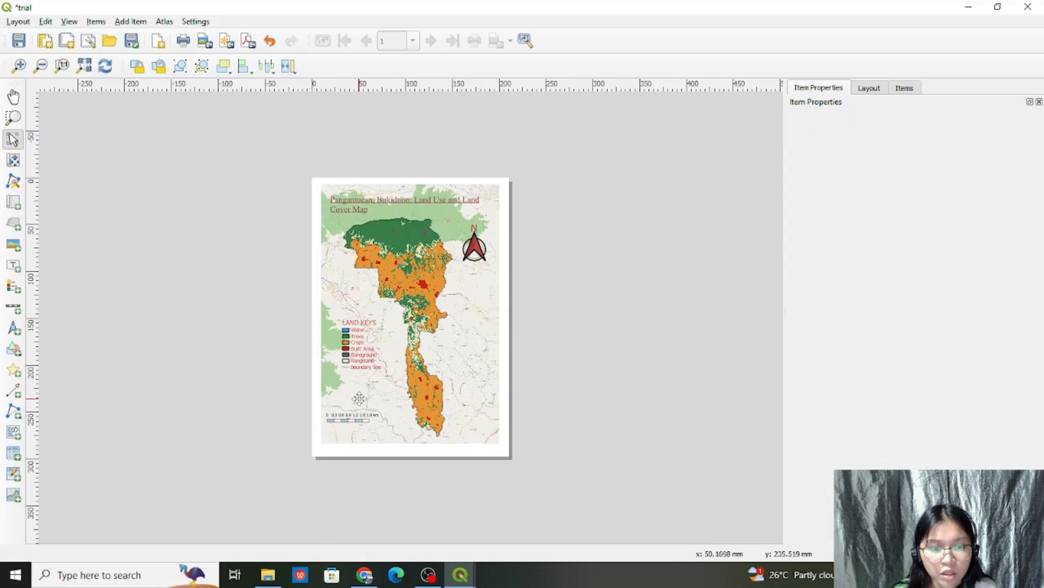
Step: Move the scale bar right toward the municipality's southern tip, and lower the north arrow slightly
left_click_drag(365, 420, 388, 425)
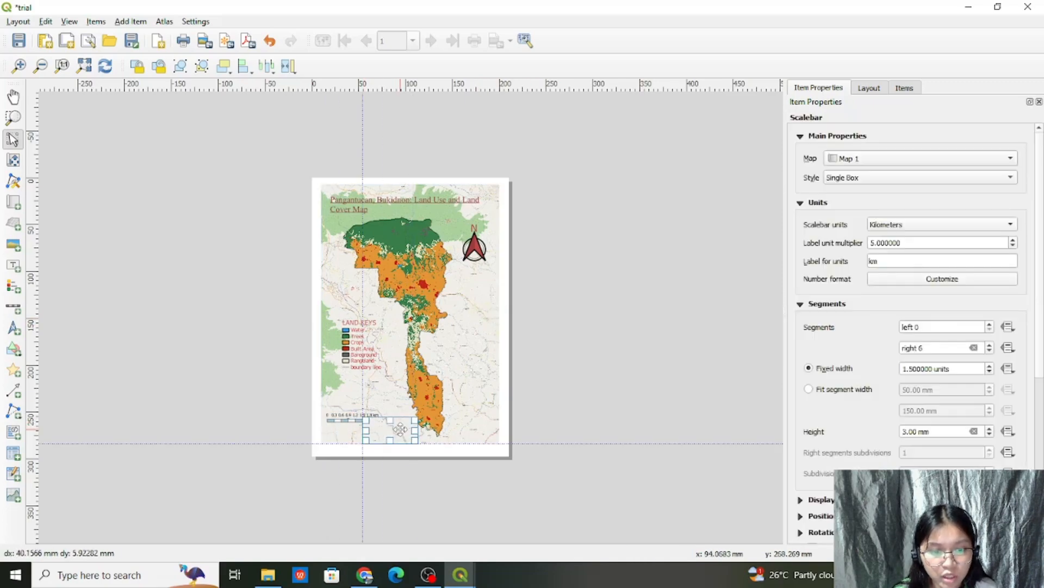
left_click_drag(474, 245, 476, 271)
left_click(454, 202)
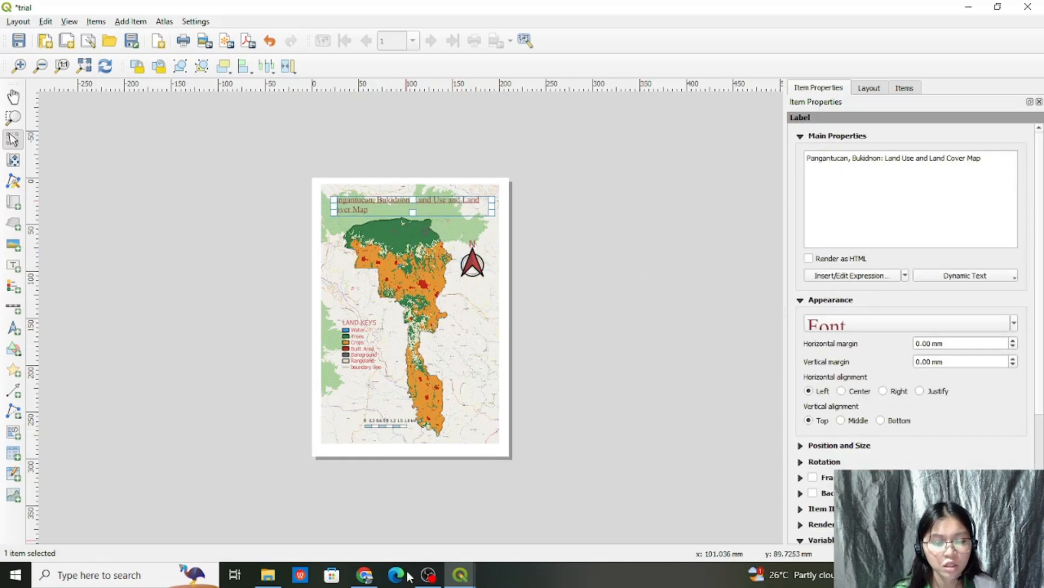
Step: Switch to the finished layout named ok and examine its title, north arrow, map, legend and scale bar settings
mouse_move(464, 573)
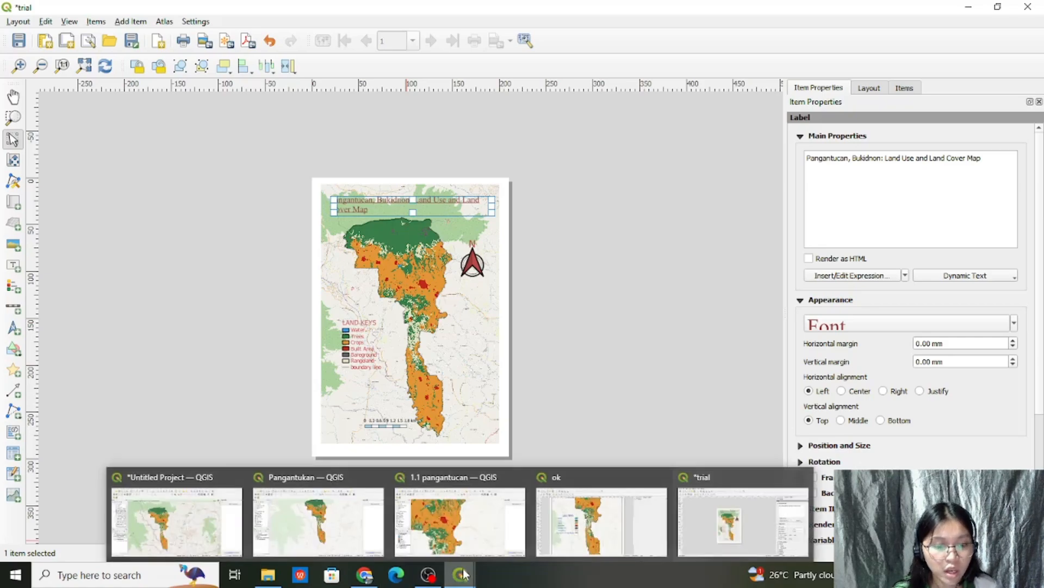
left_click(607, 524)
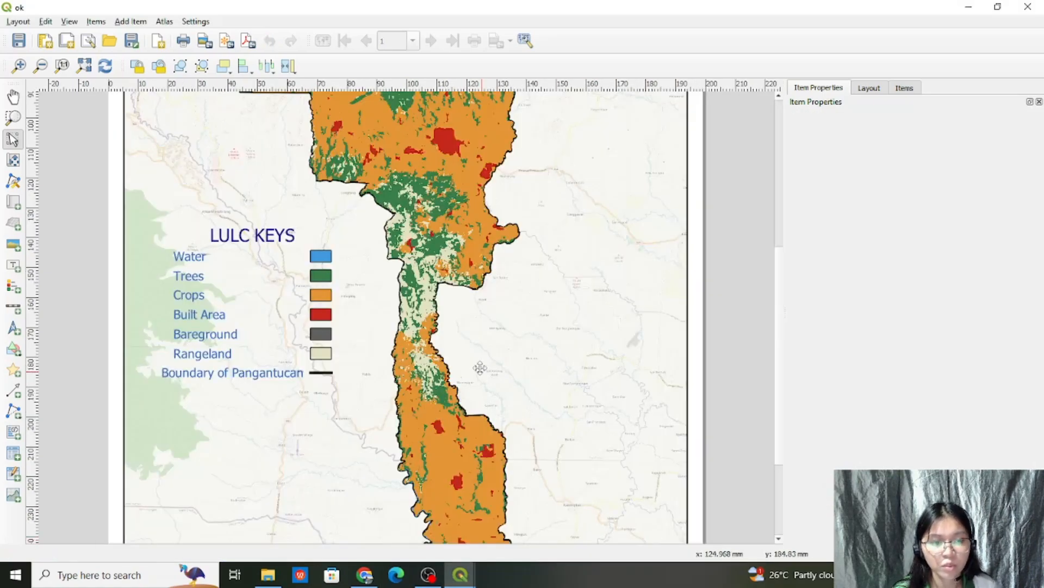
scroll(464, 330, "down", 2)
scroll(452, 313, "up", 2)
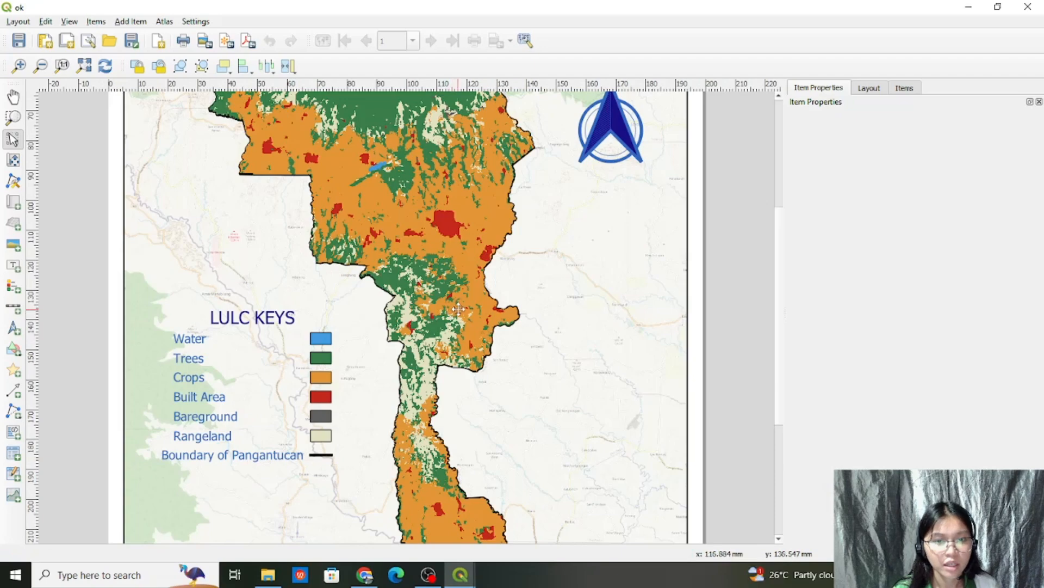
scroll(482, 280, "down", 2)
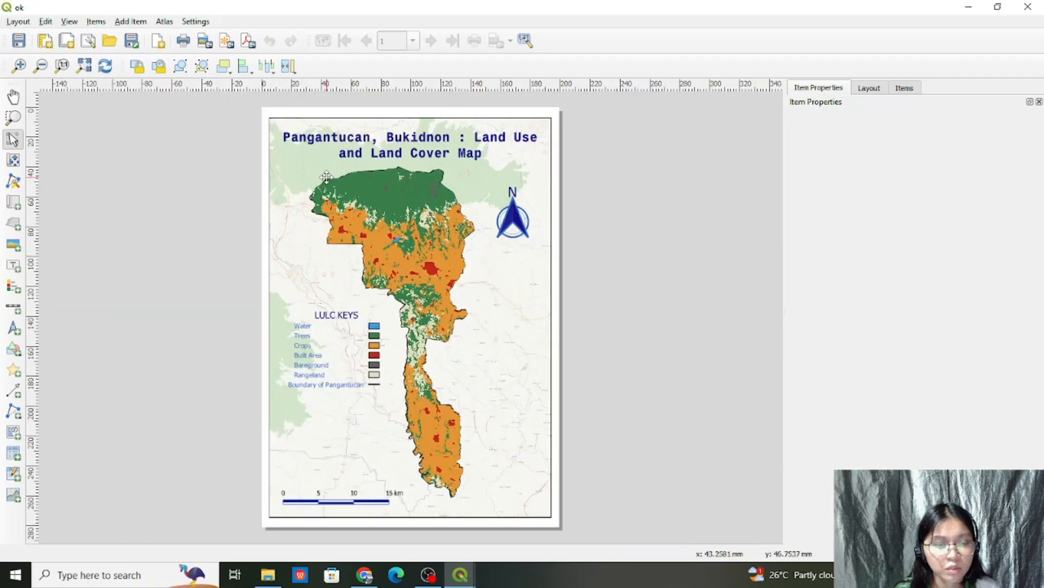
left_click(352, 140)
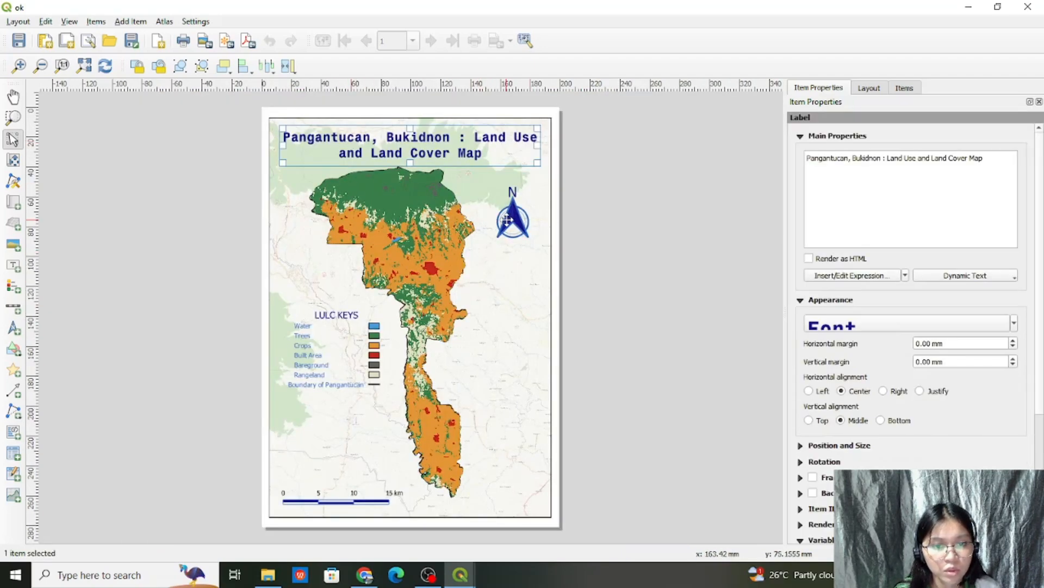
left_click(511, 192)
left_click(421, 255)
left_click(353, 352)
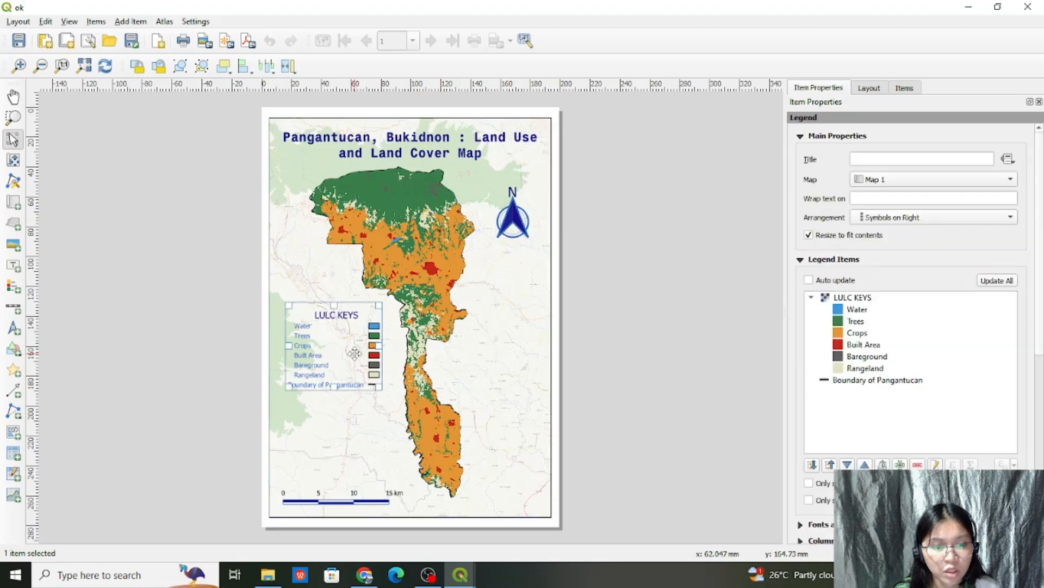
left_click(344, 491)
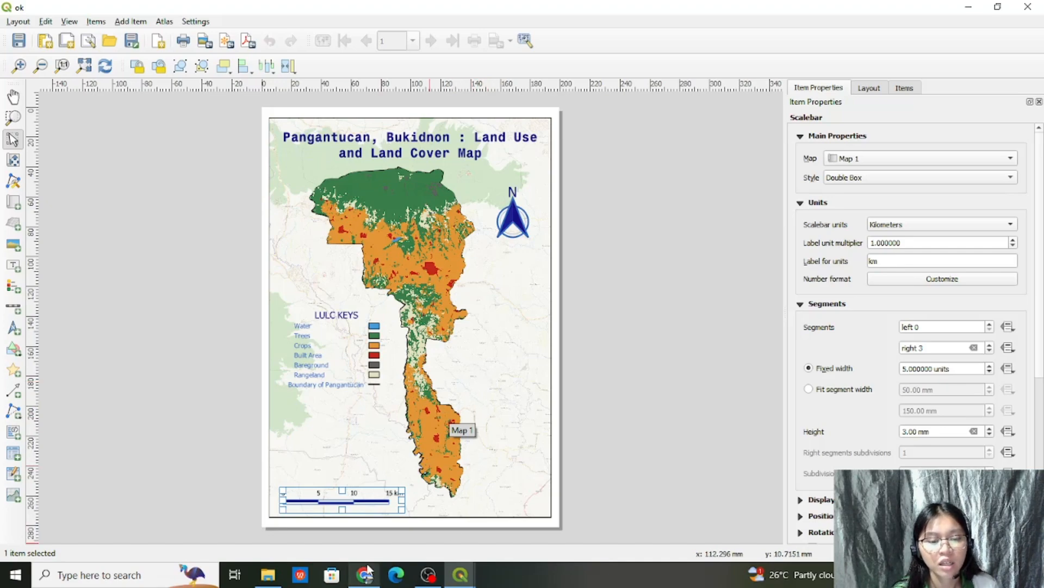
Step: Switch to the Esri Sentinel-2 Land Cover Explorer in Chrome
mouse_move(365, 574)
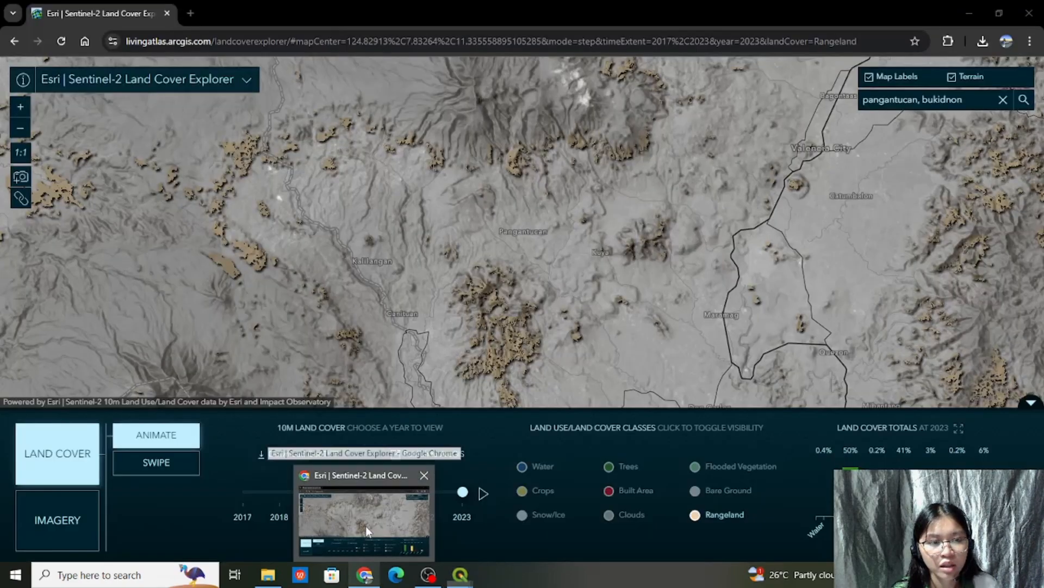